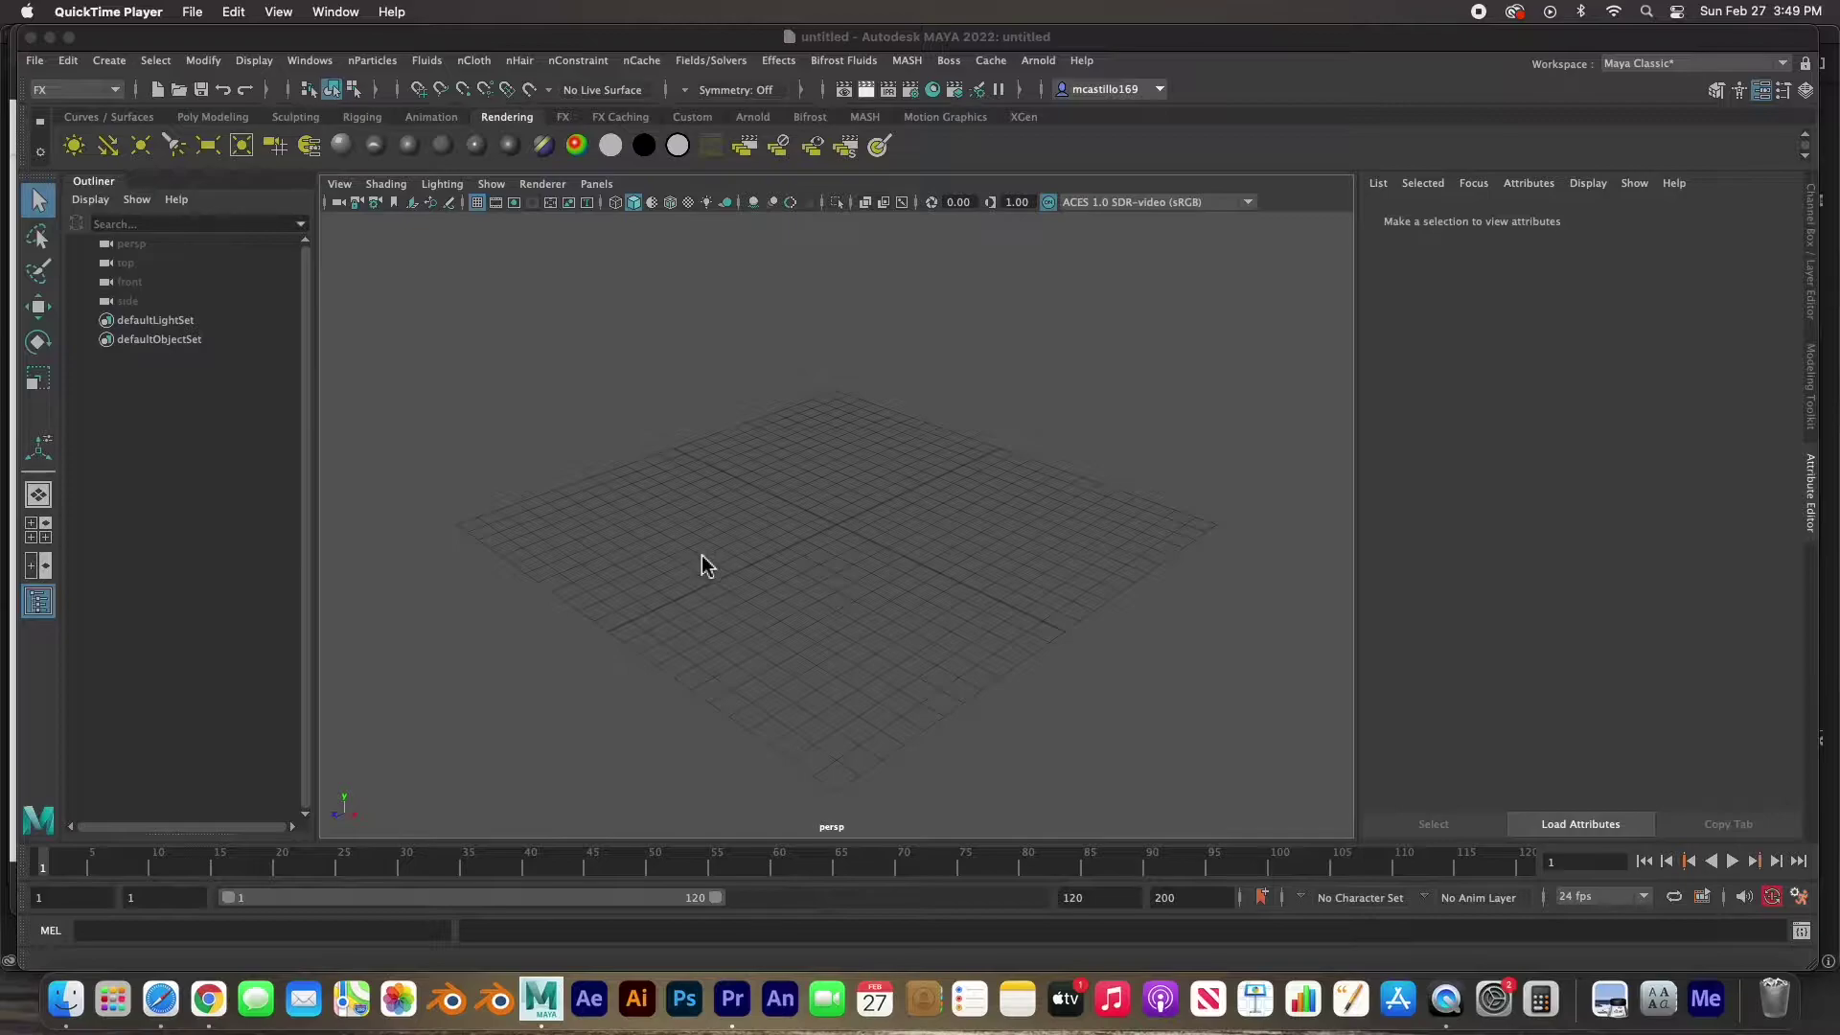
# Create a polygon plane and scale it to about 47.6 along X and 26.9 along Z.
pyautogui.click(191, 117)
pyautogui.click(242, 146)
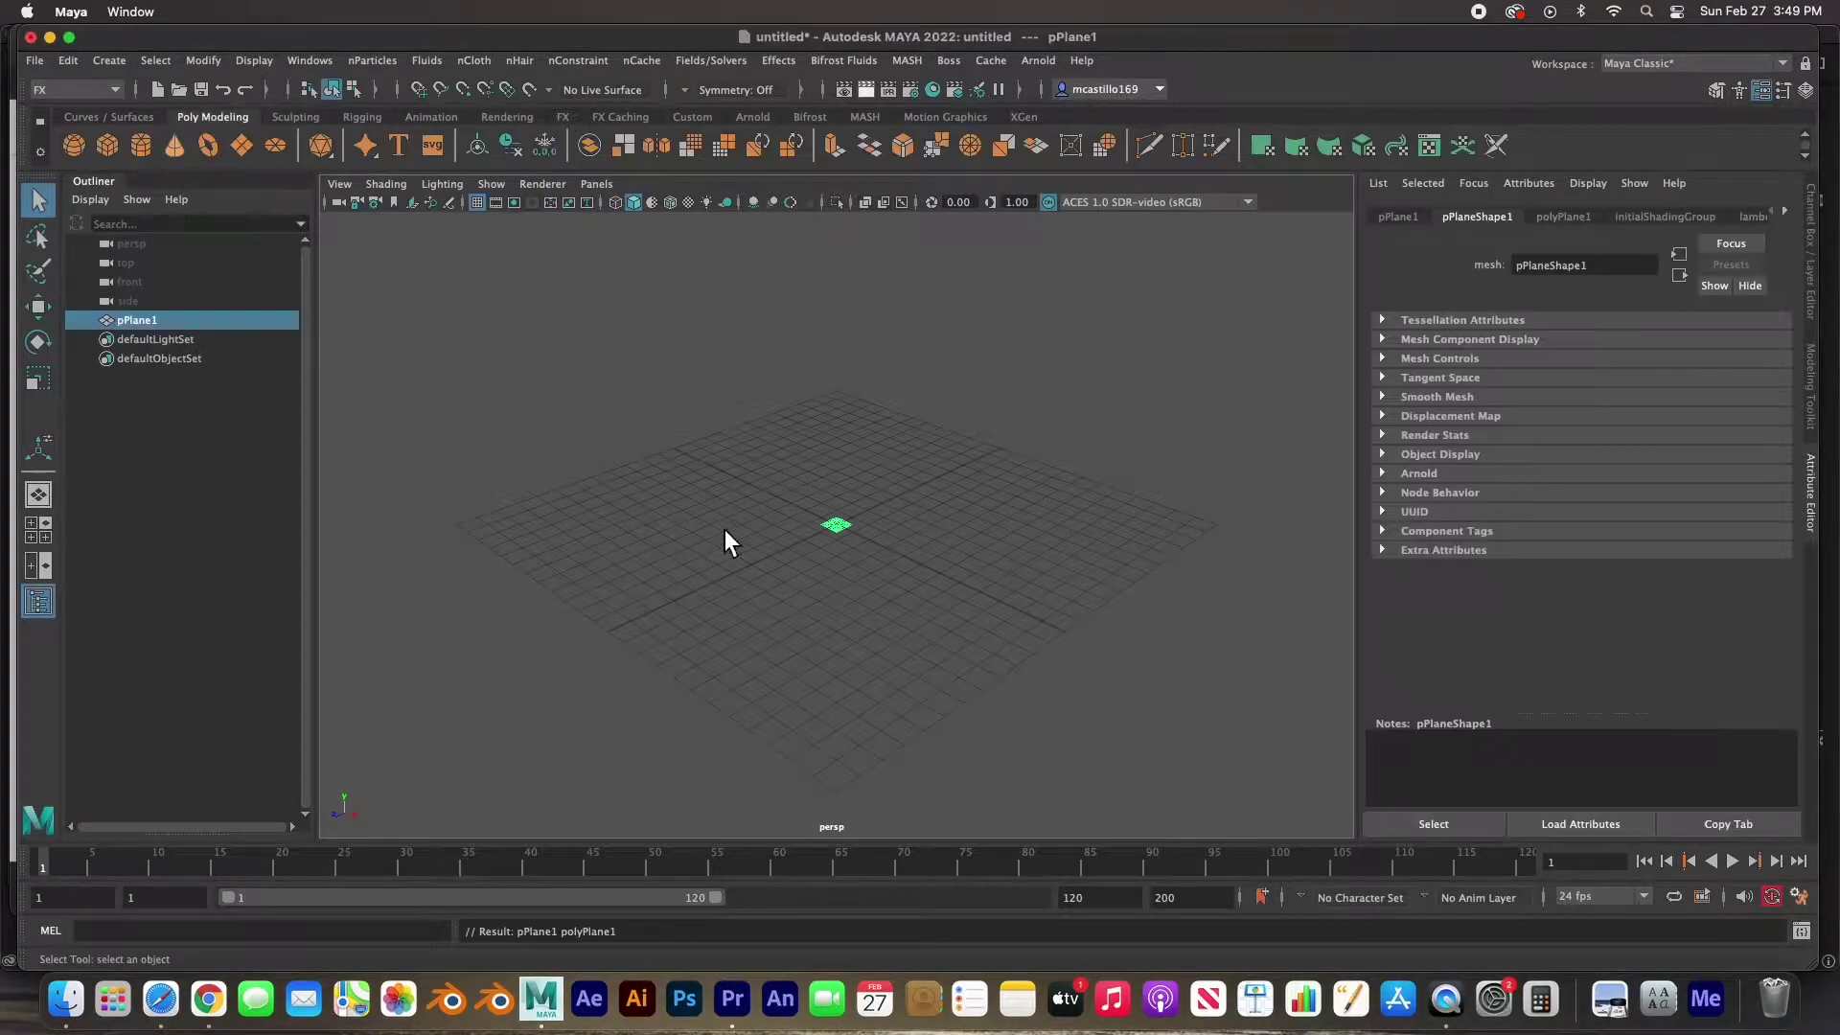
pyautogui.press('r')
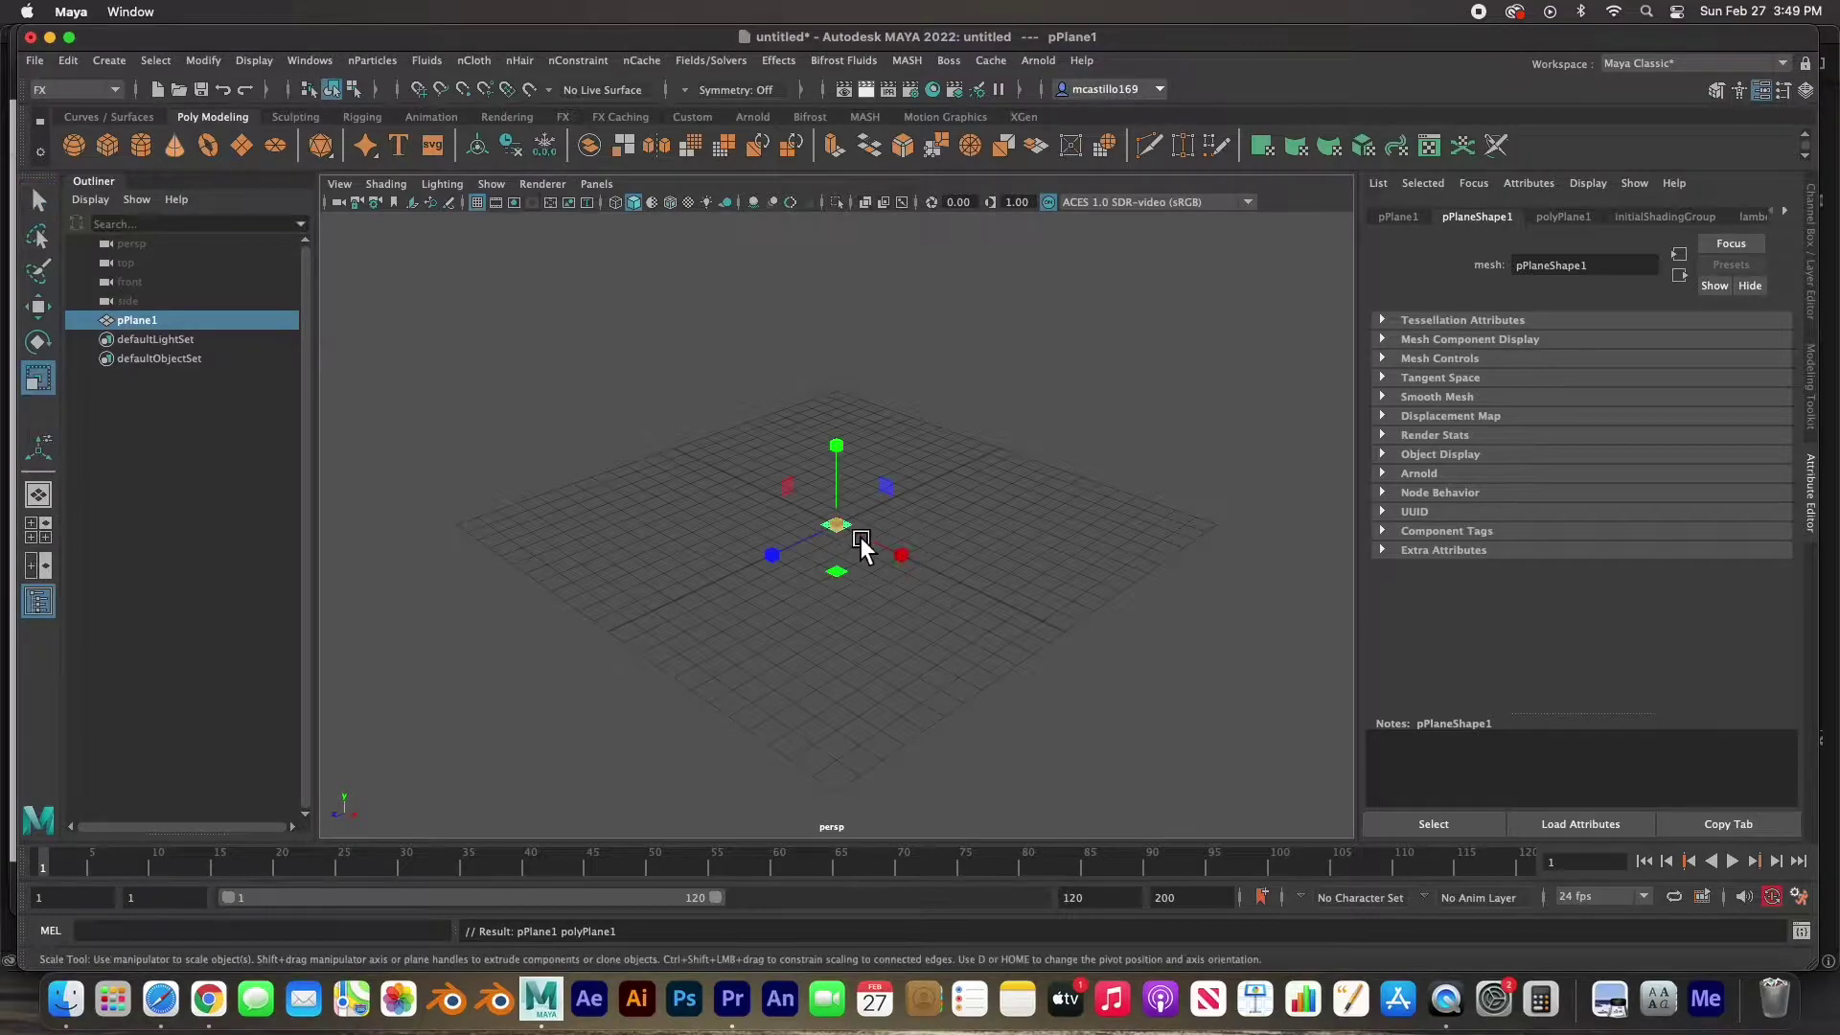
pyautogui.moveTo(841, 526); pyautogui.dragTo(1257, 545)
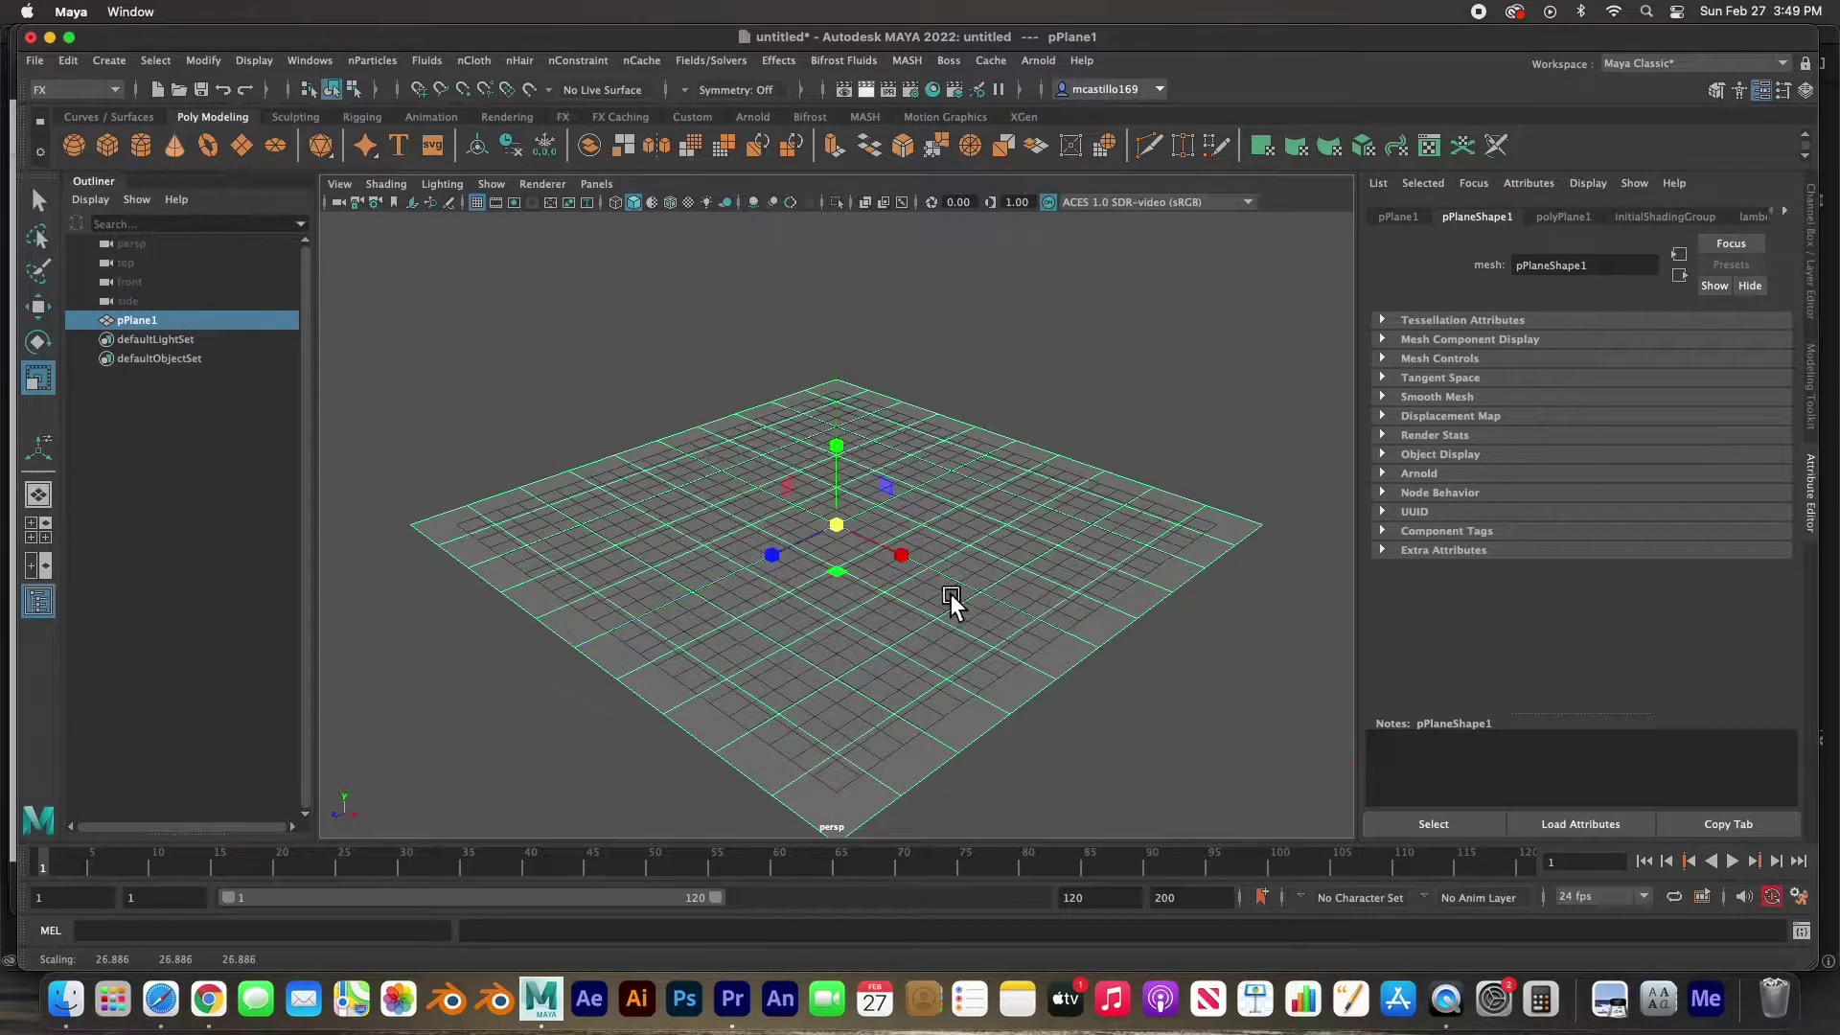
pyautogui.moveTo(900, 554); pyautogui.dragTo(966, 582)
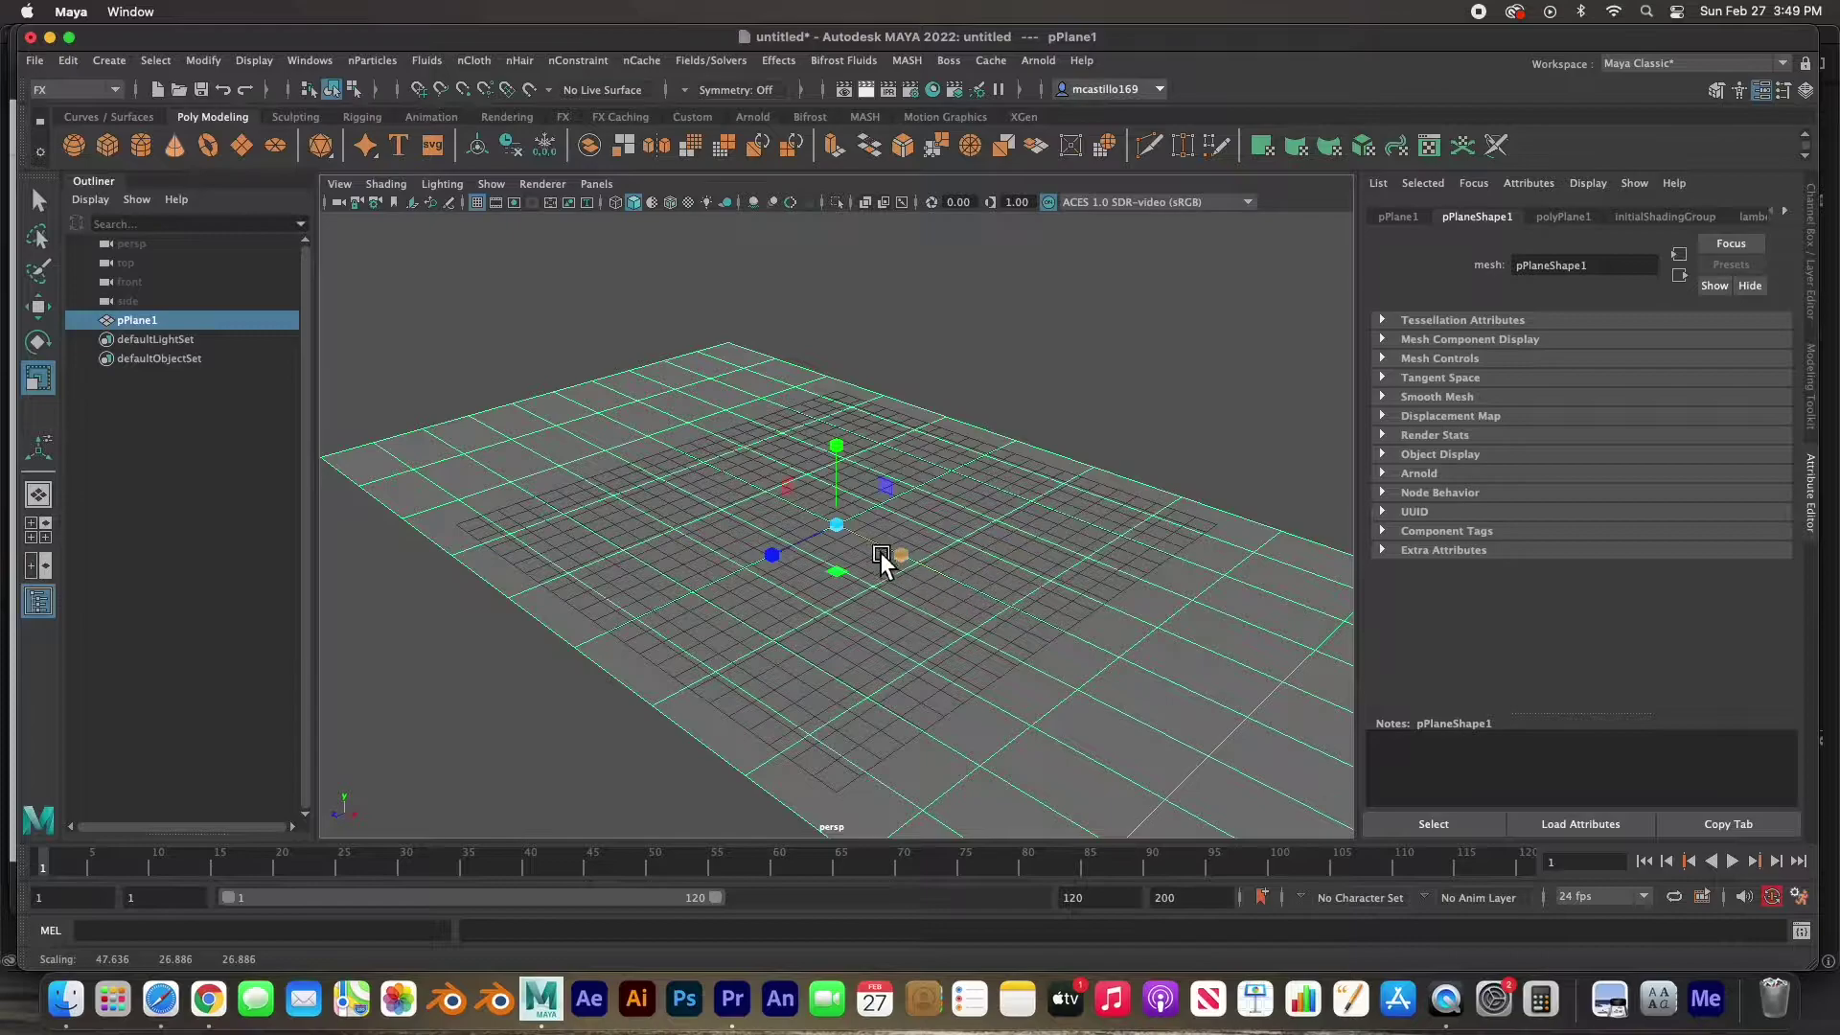
# Rotate the plane upright about X and move it back to about -21.5 on Z, behind the grid.
pyautogui.press('e')
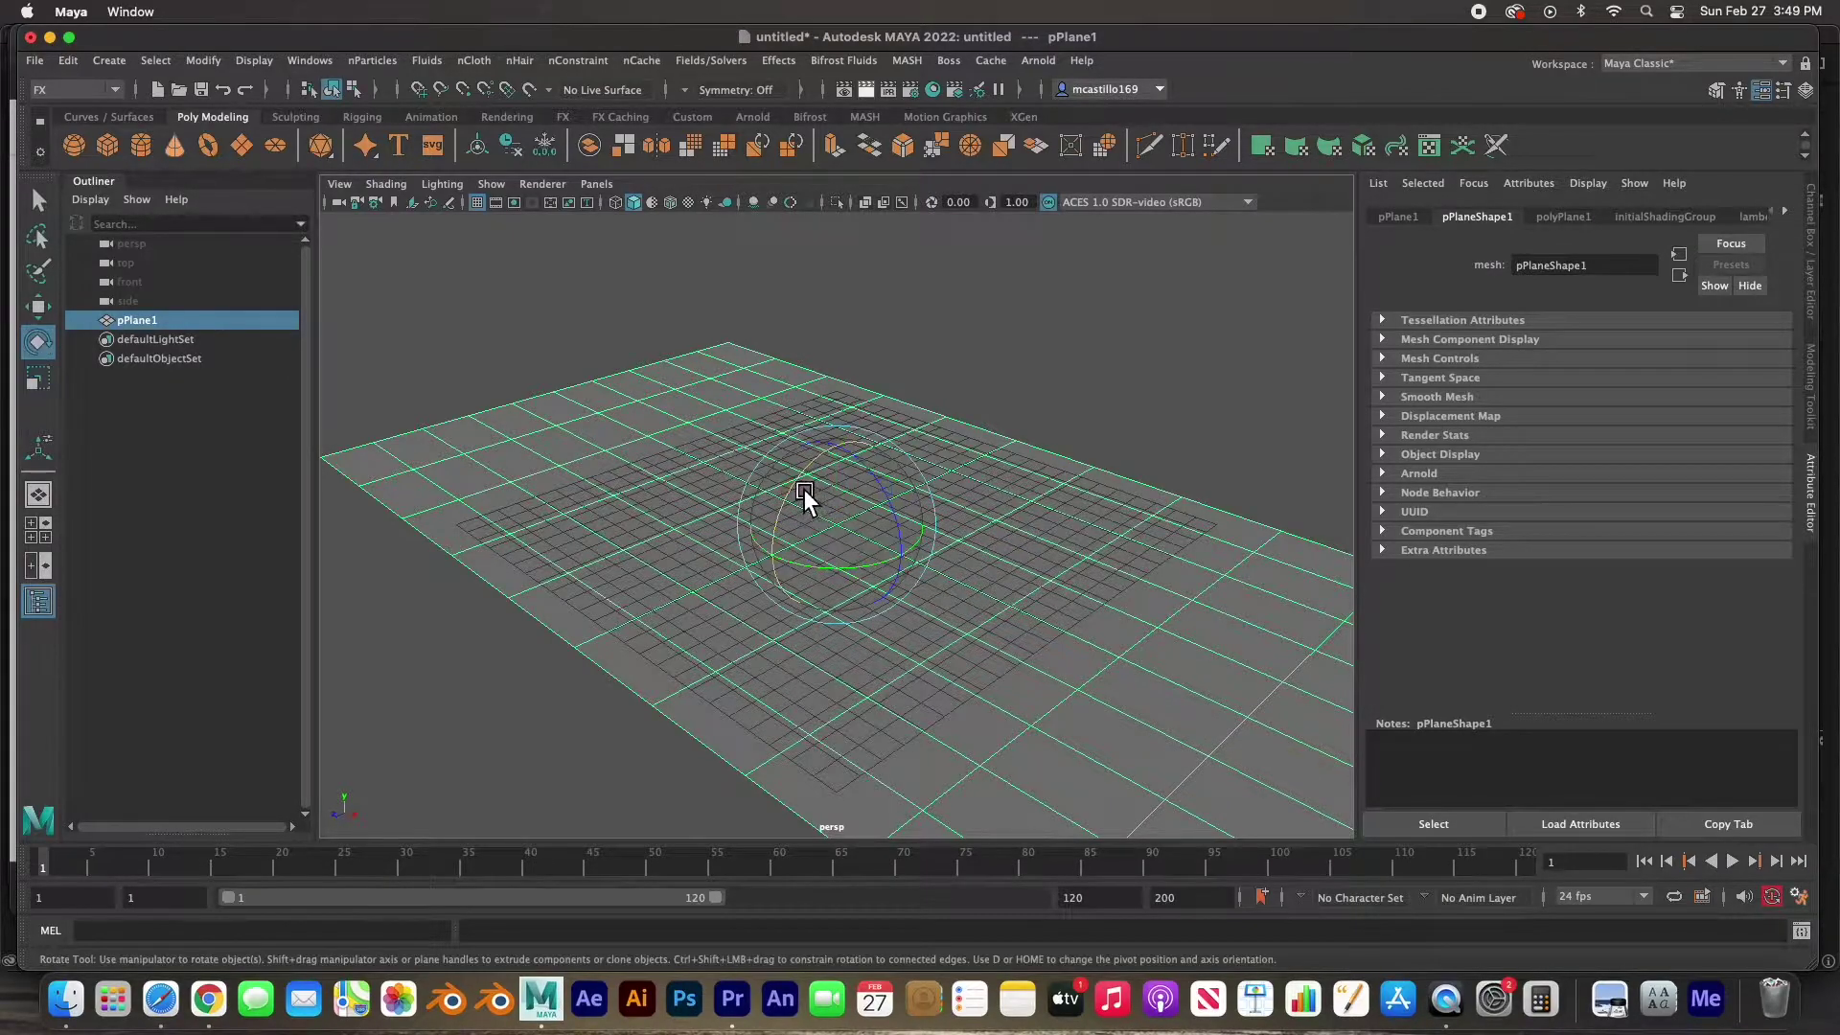
pyautogui.moveTo(805, 486); pyautogui.dragTo(763, 600)
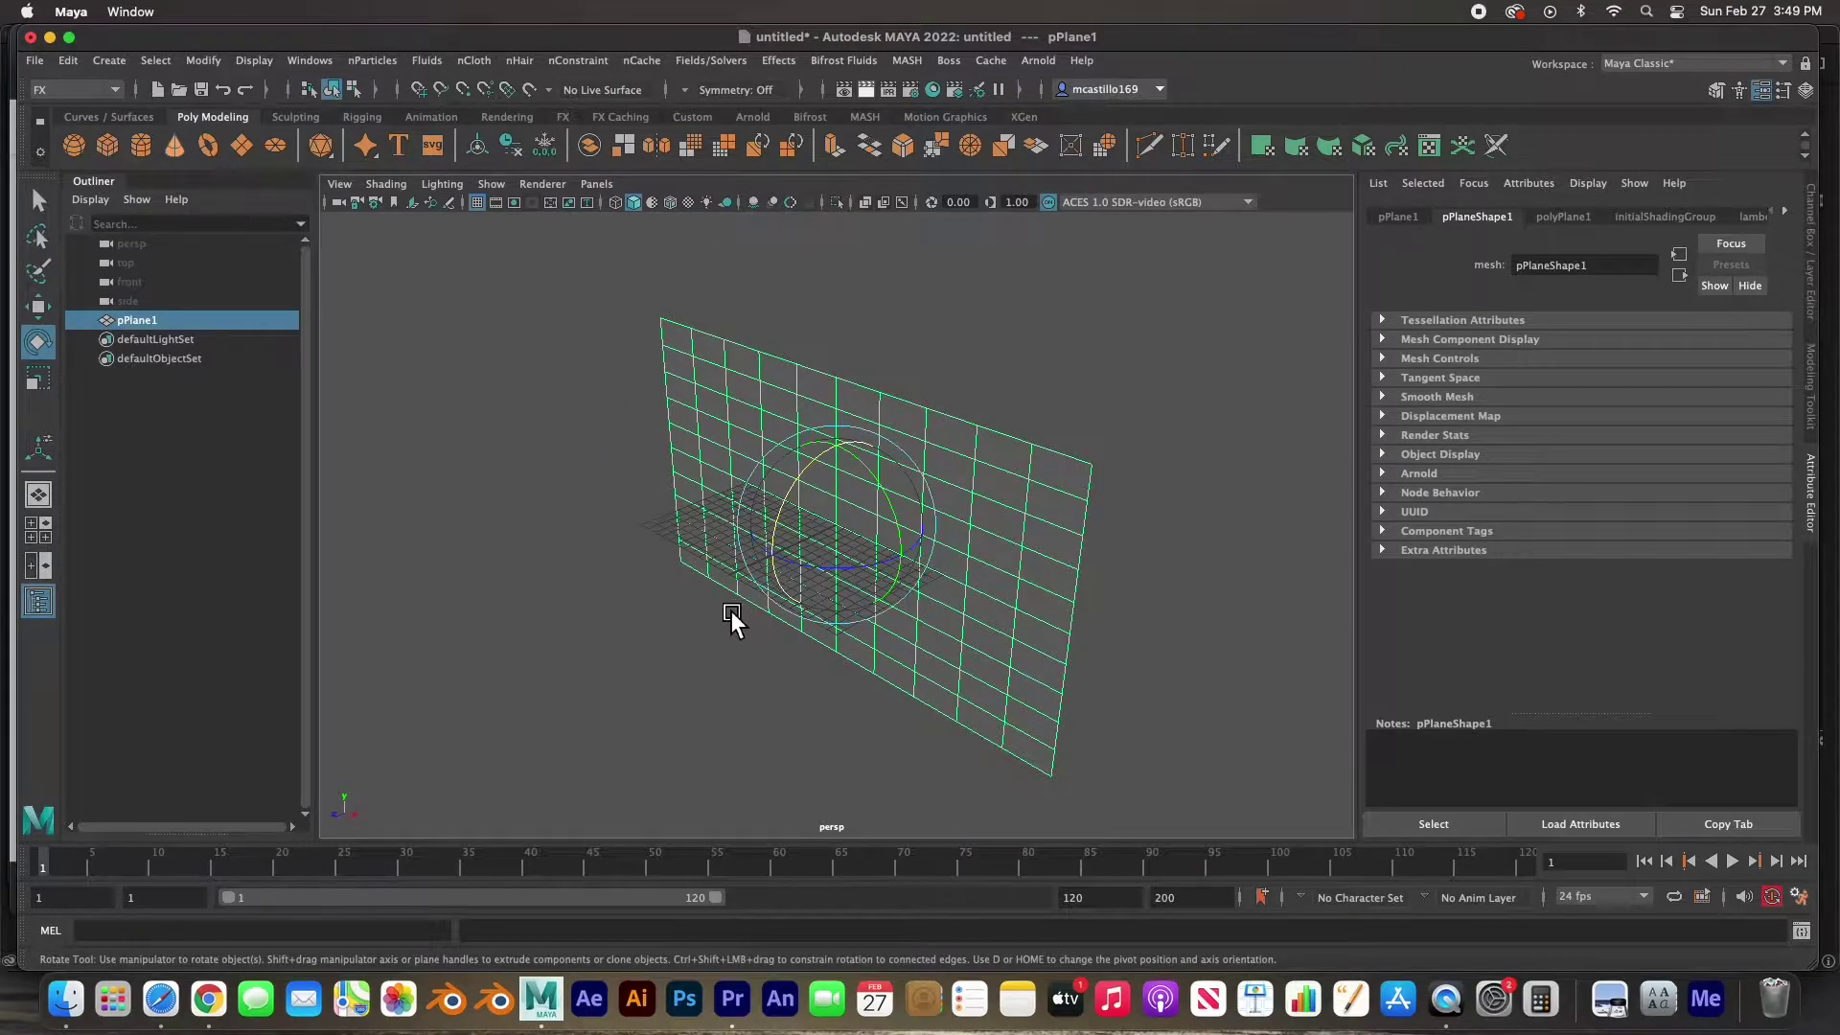
pyautogui.press('w')
pyautogui.moveTo(769, 573); pyautogui.dragTo(936, 469)
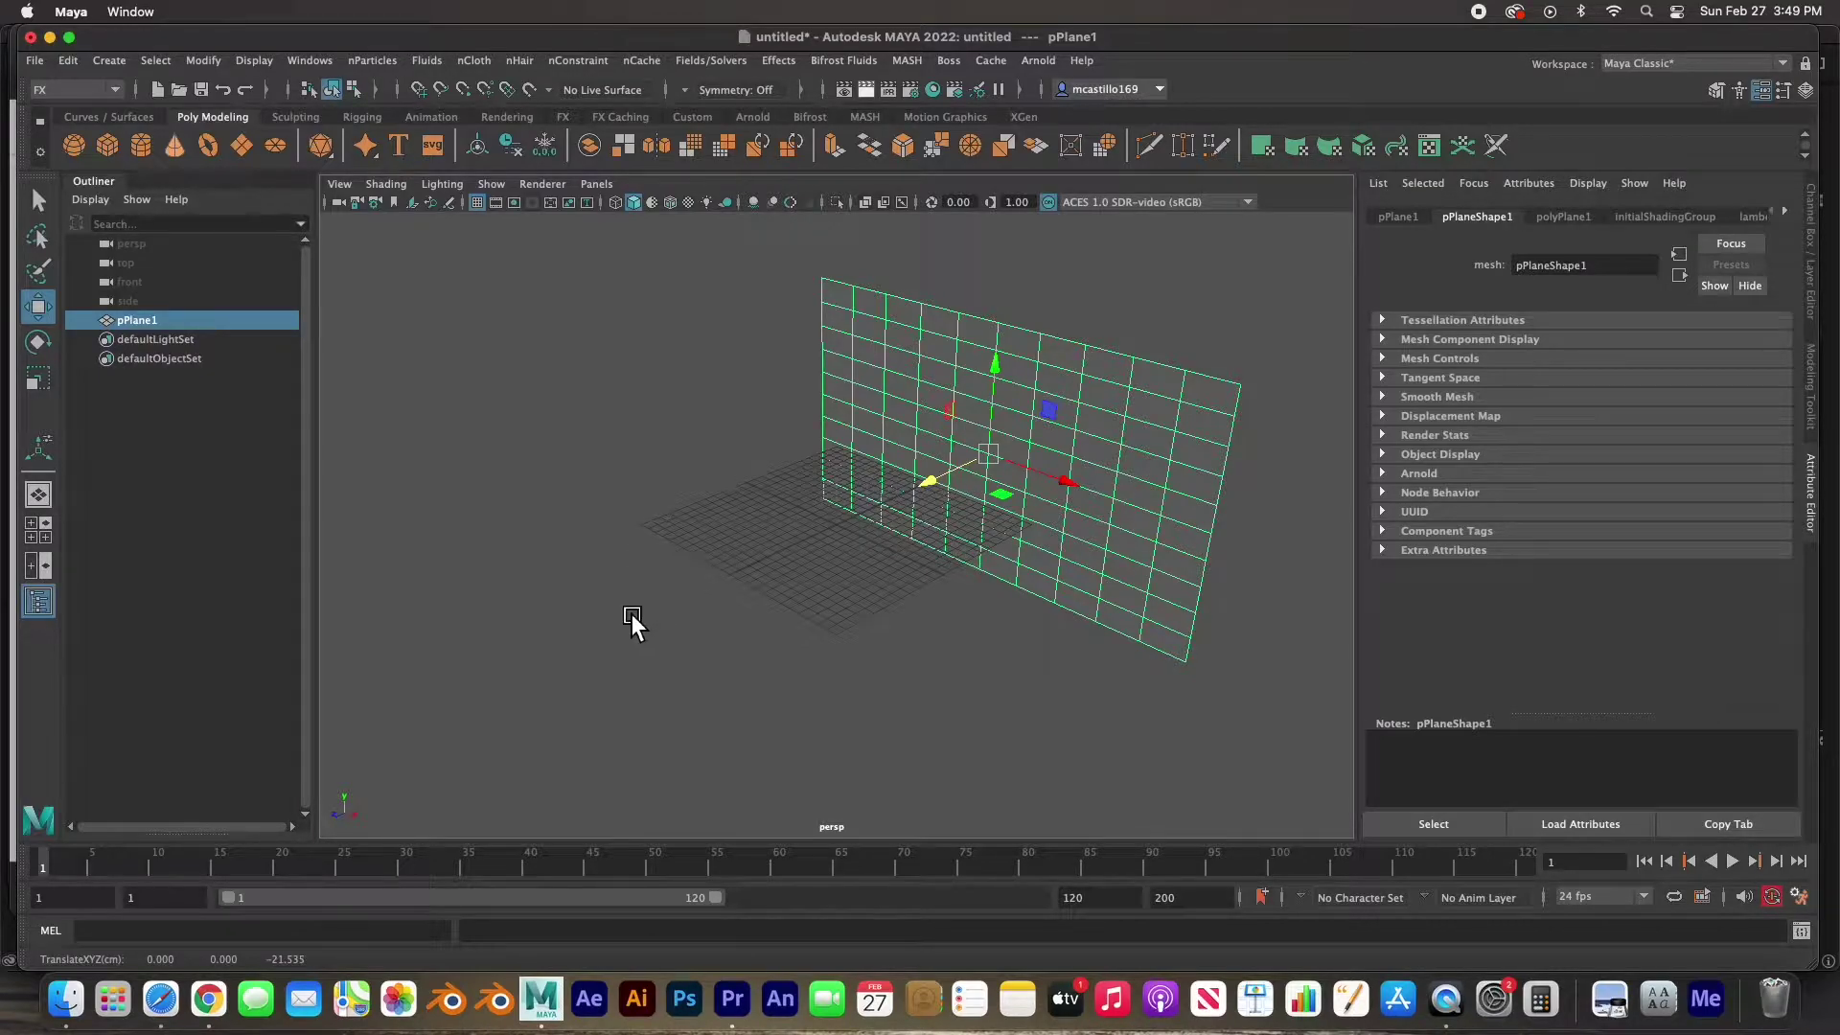
# Assign a new Lambert material to the plane with Sky Background.png as its color file texture, and display textures in the viewport.
pyautogui.click(499, 117)
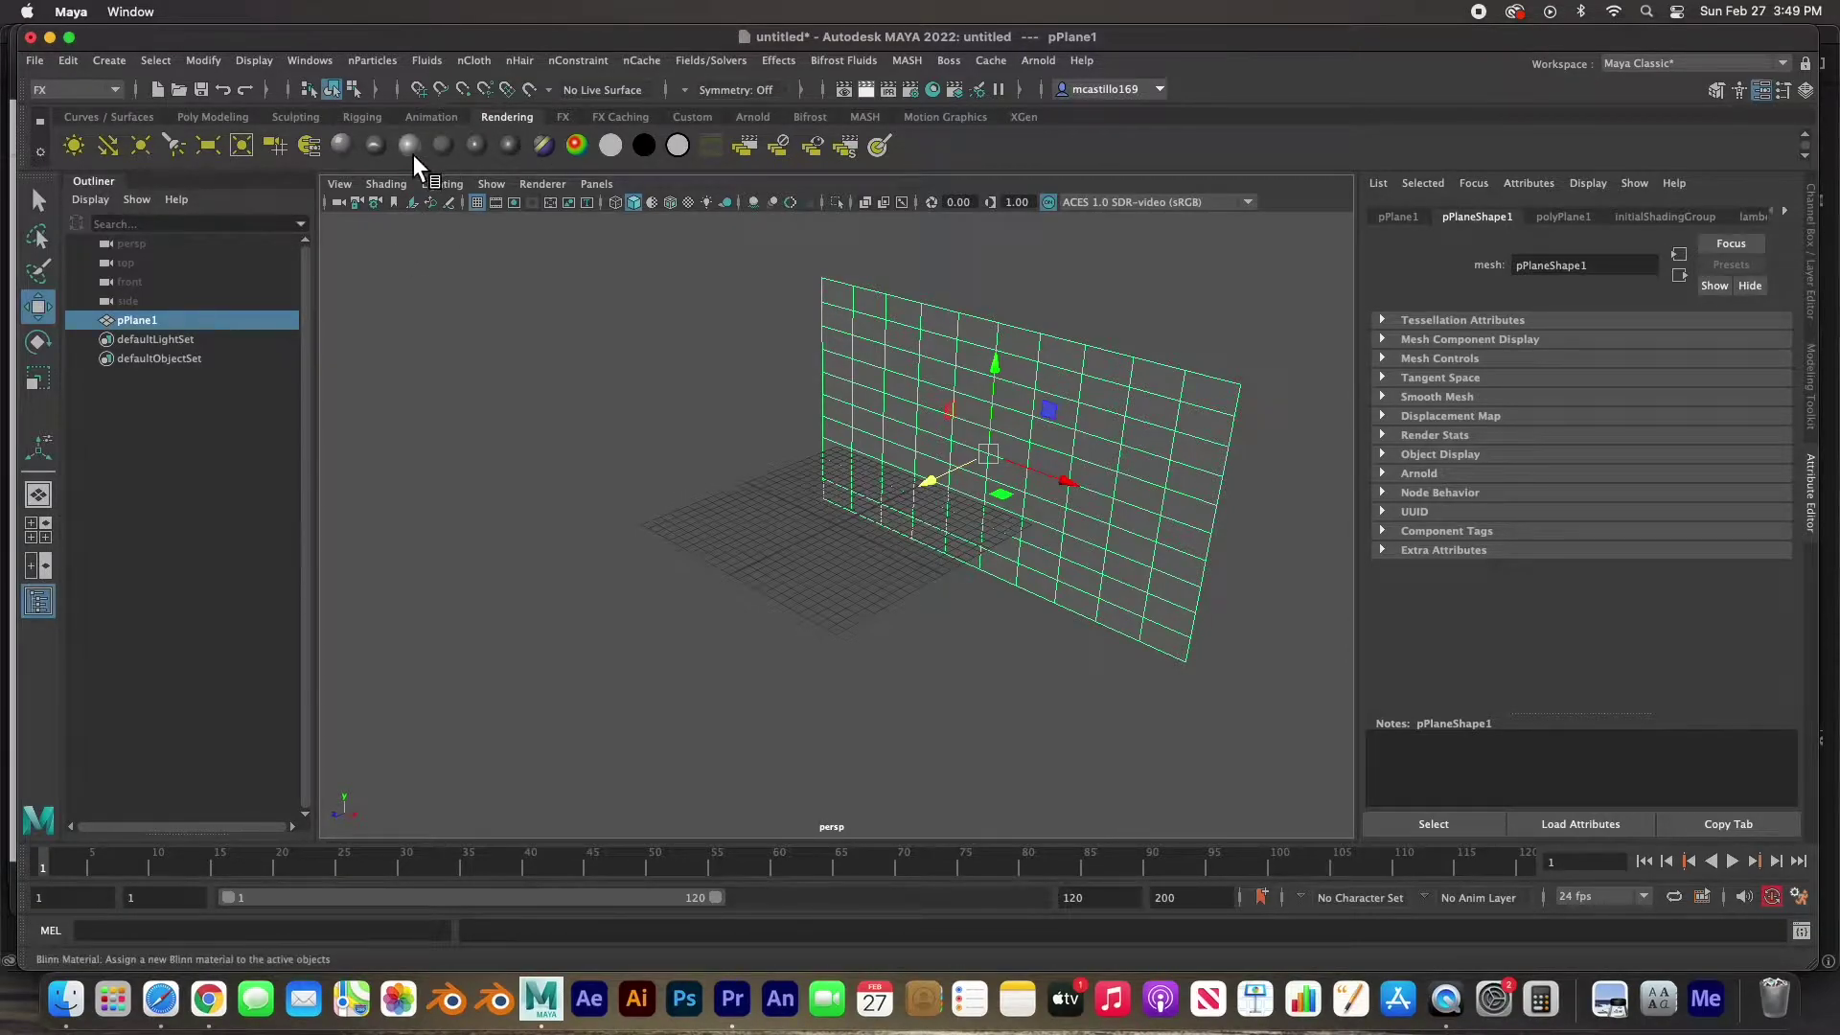
pyautogui.click(448, 151)
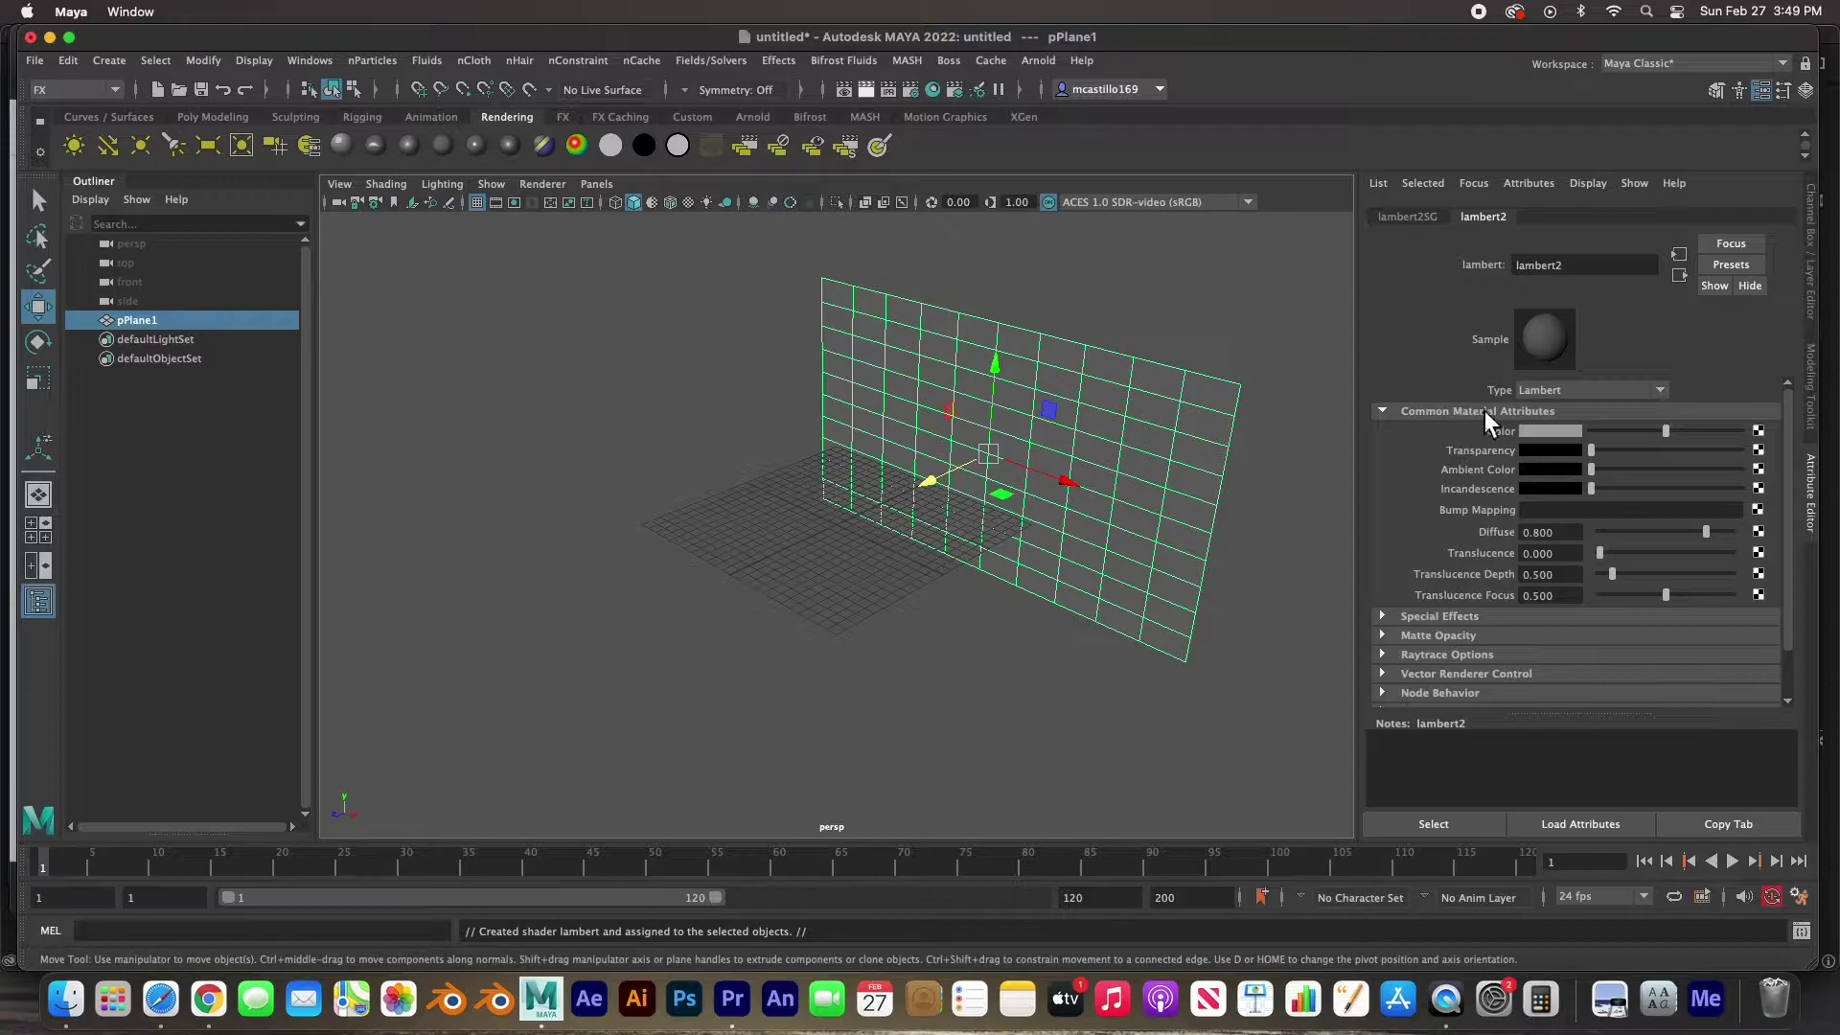
pyautogui.click(1760, 432)
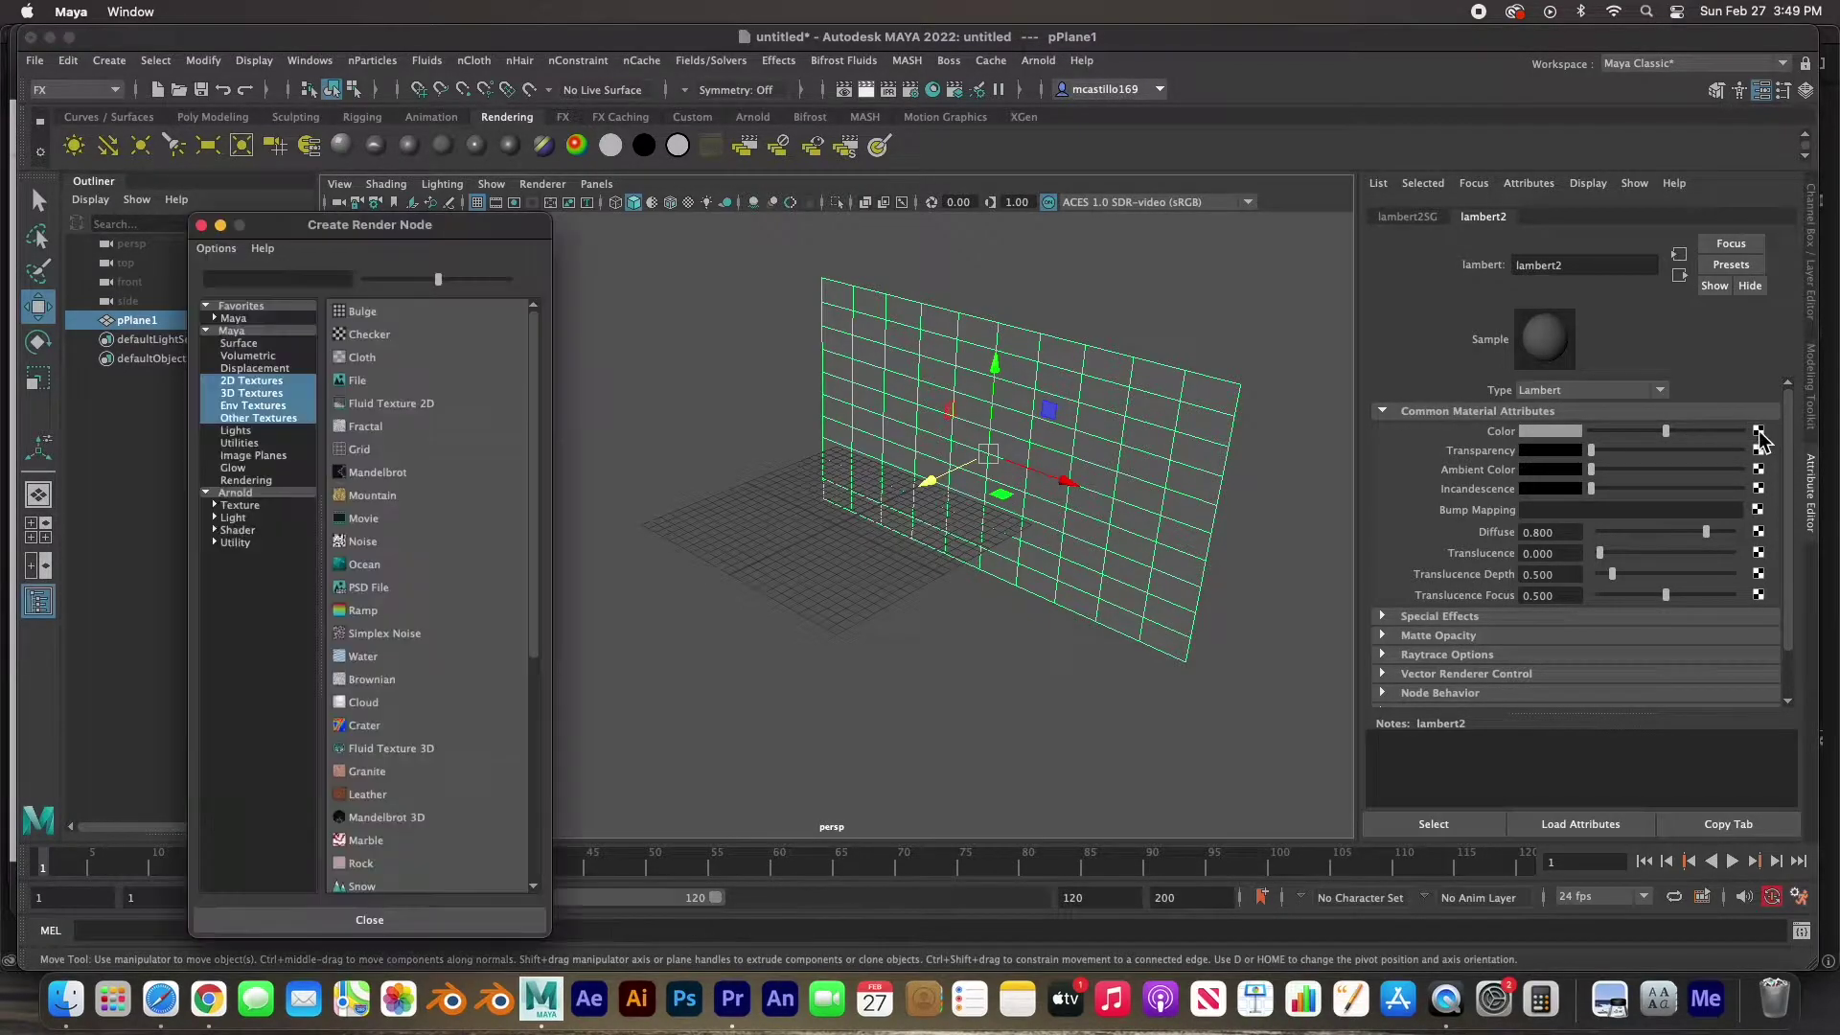
pyautogui.click(364, 384)
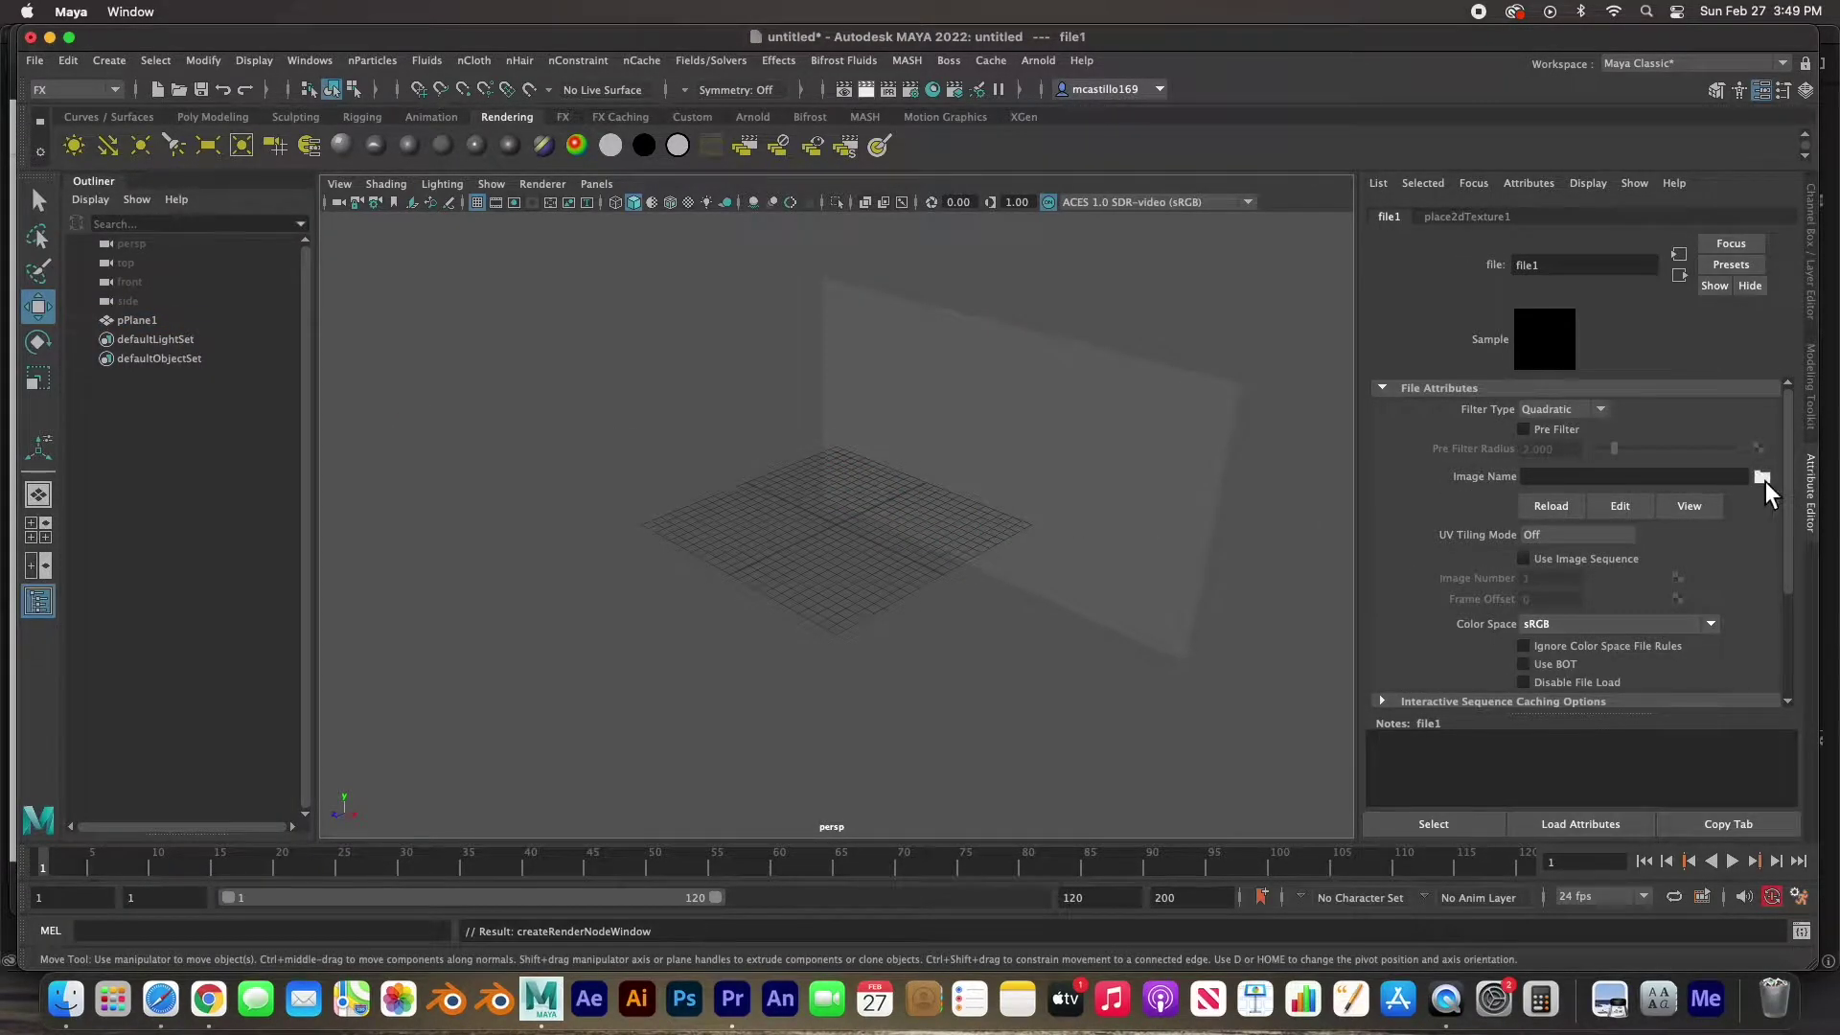
pyautogui.click(1762, 477)
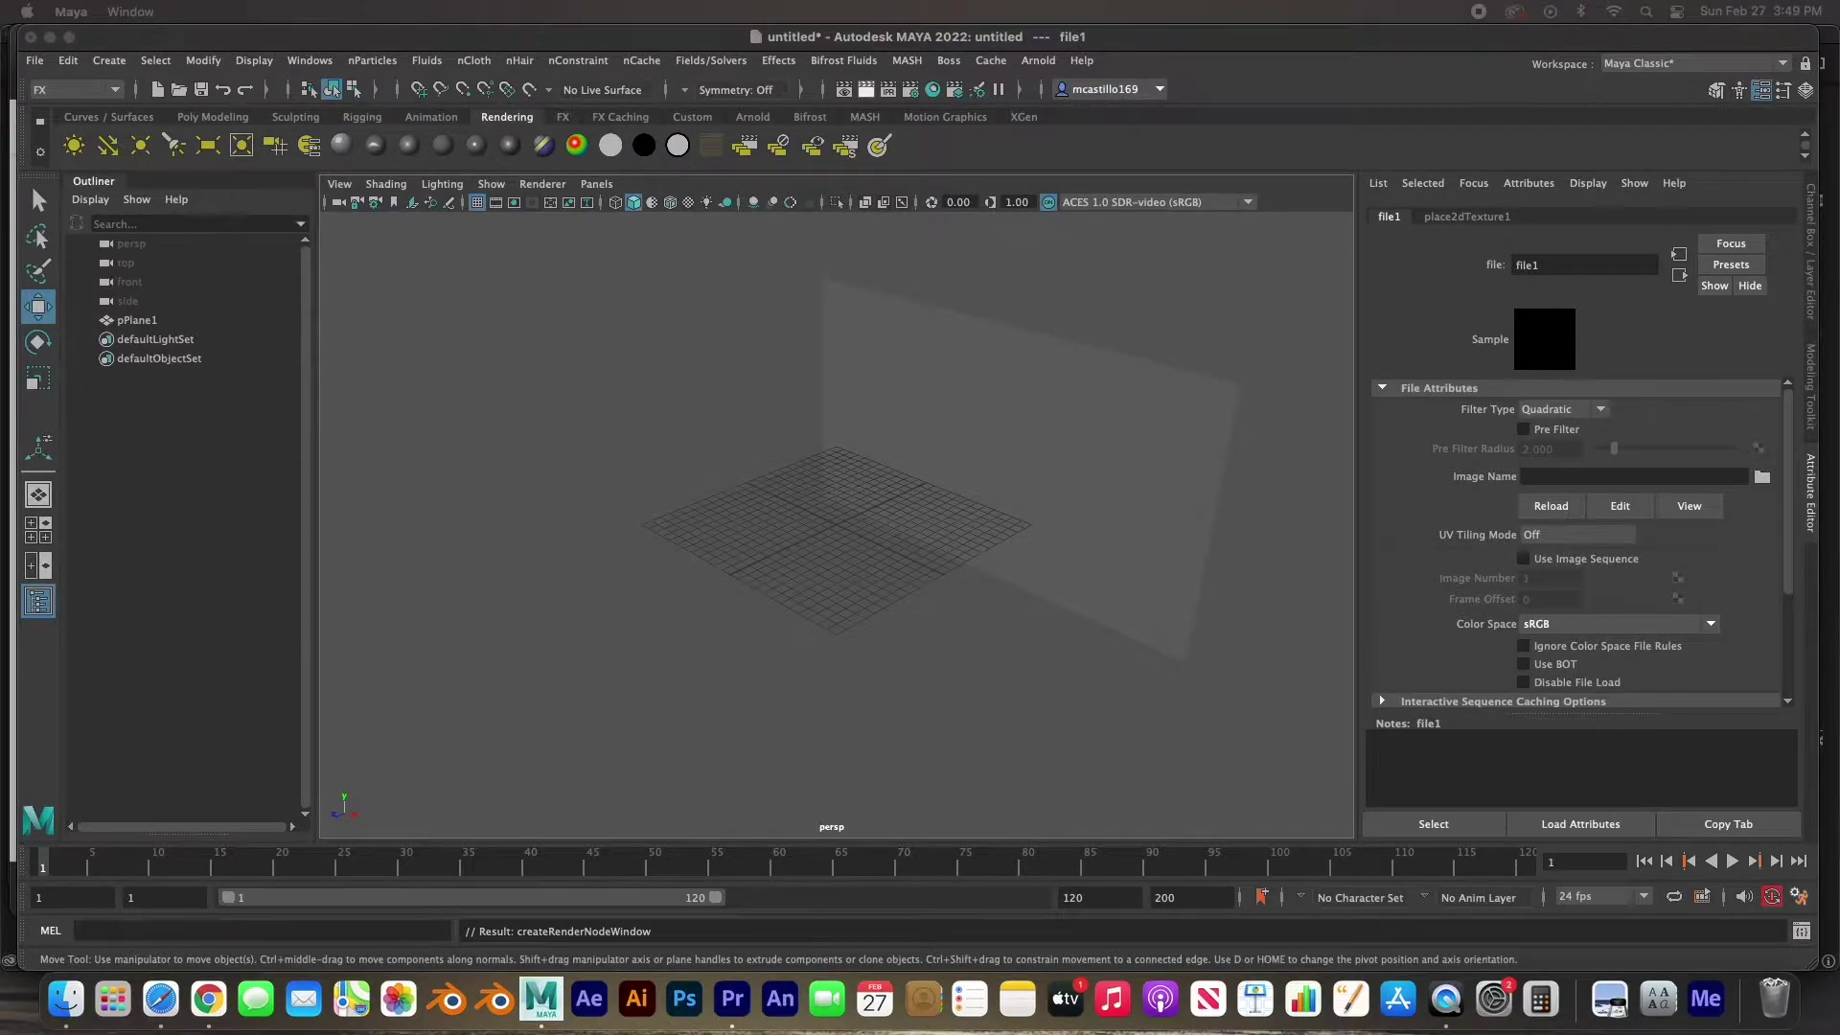
pyautogui.click(613, 400)
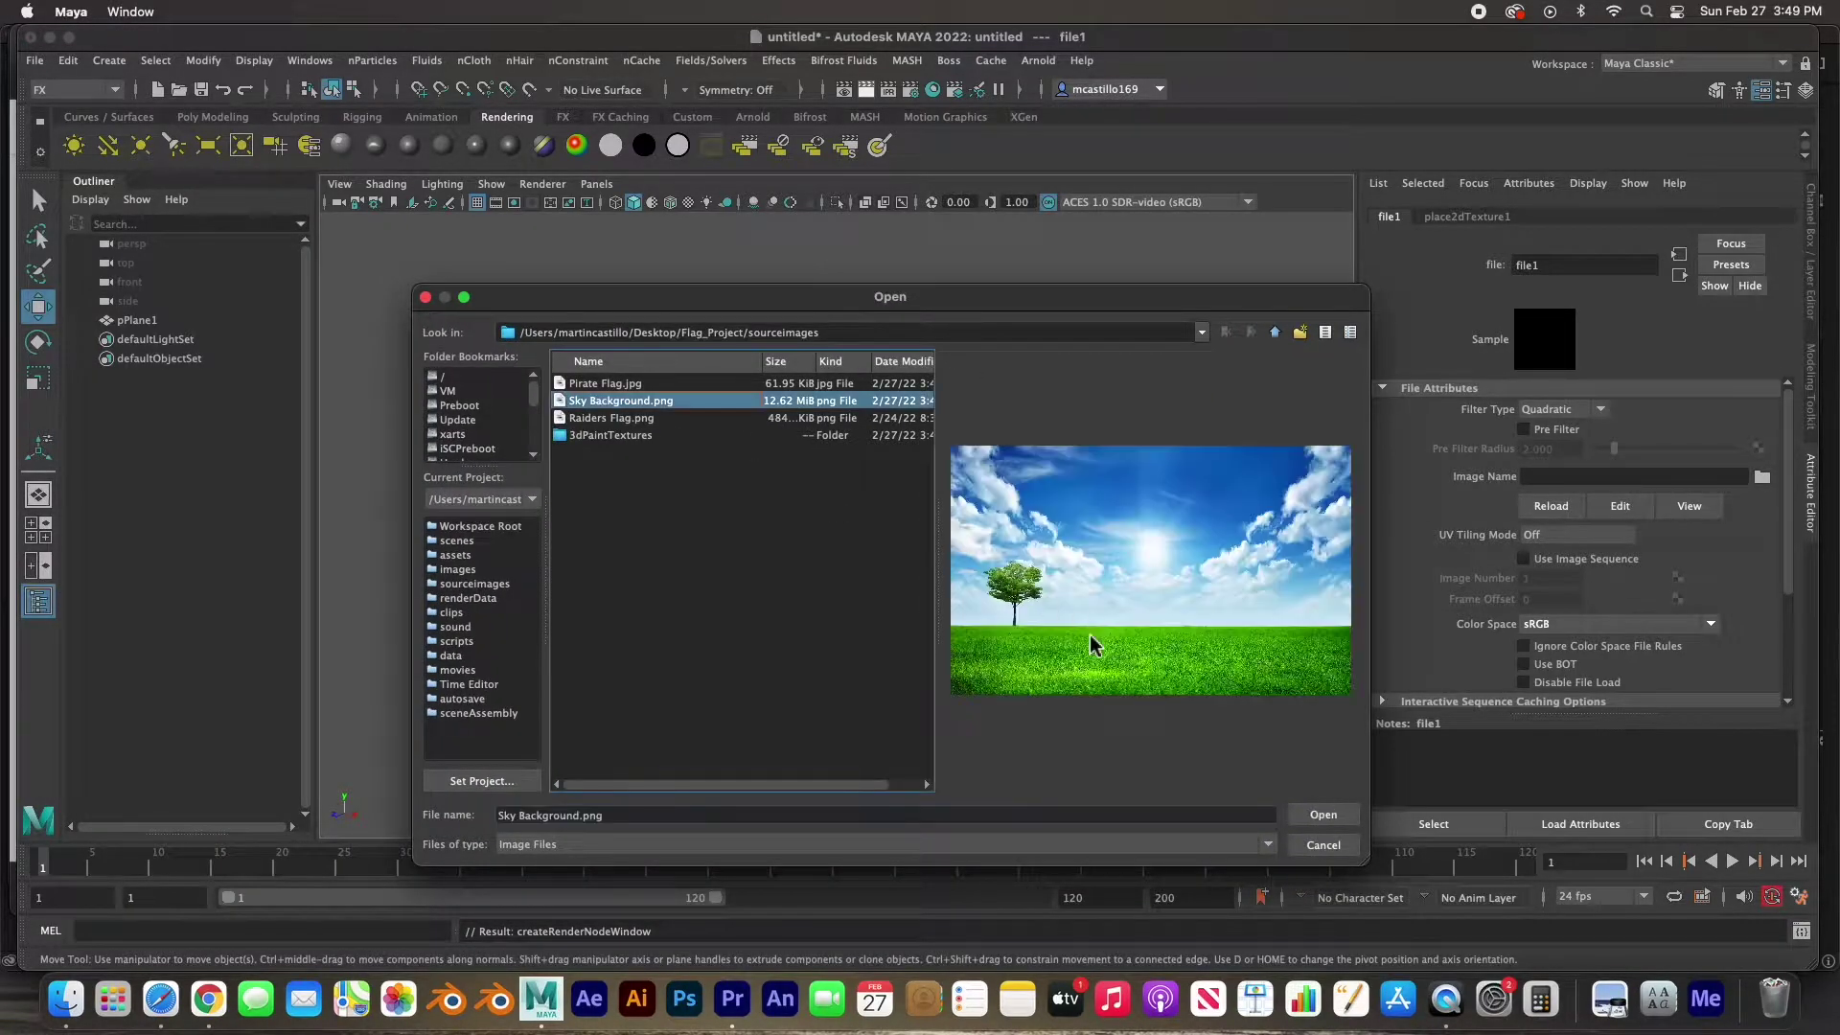
pyautogui.click(1323, 814)
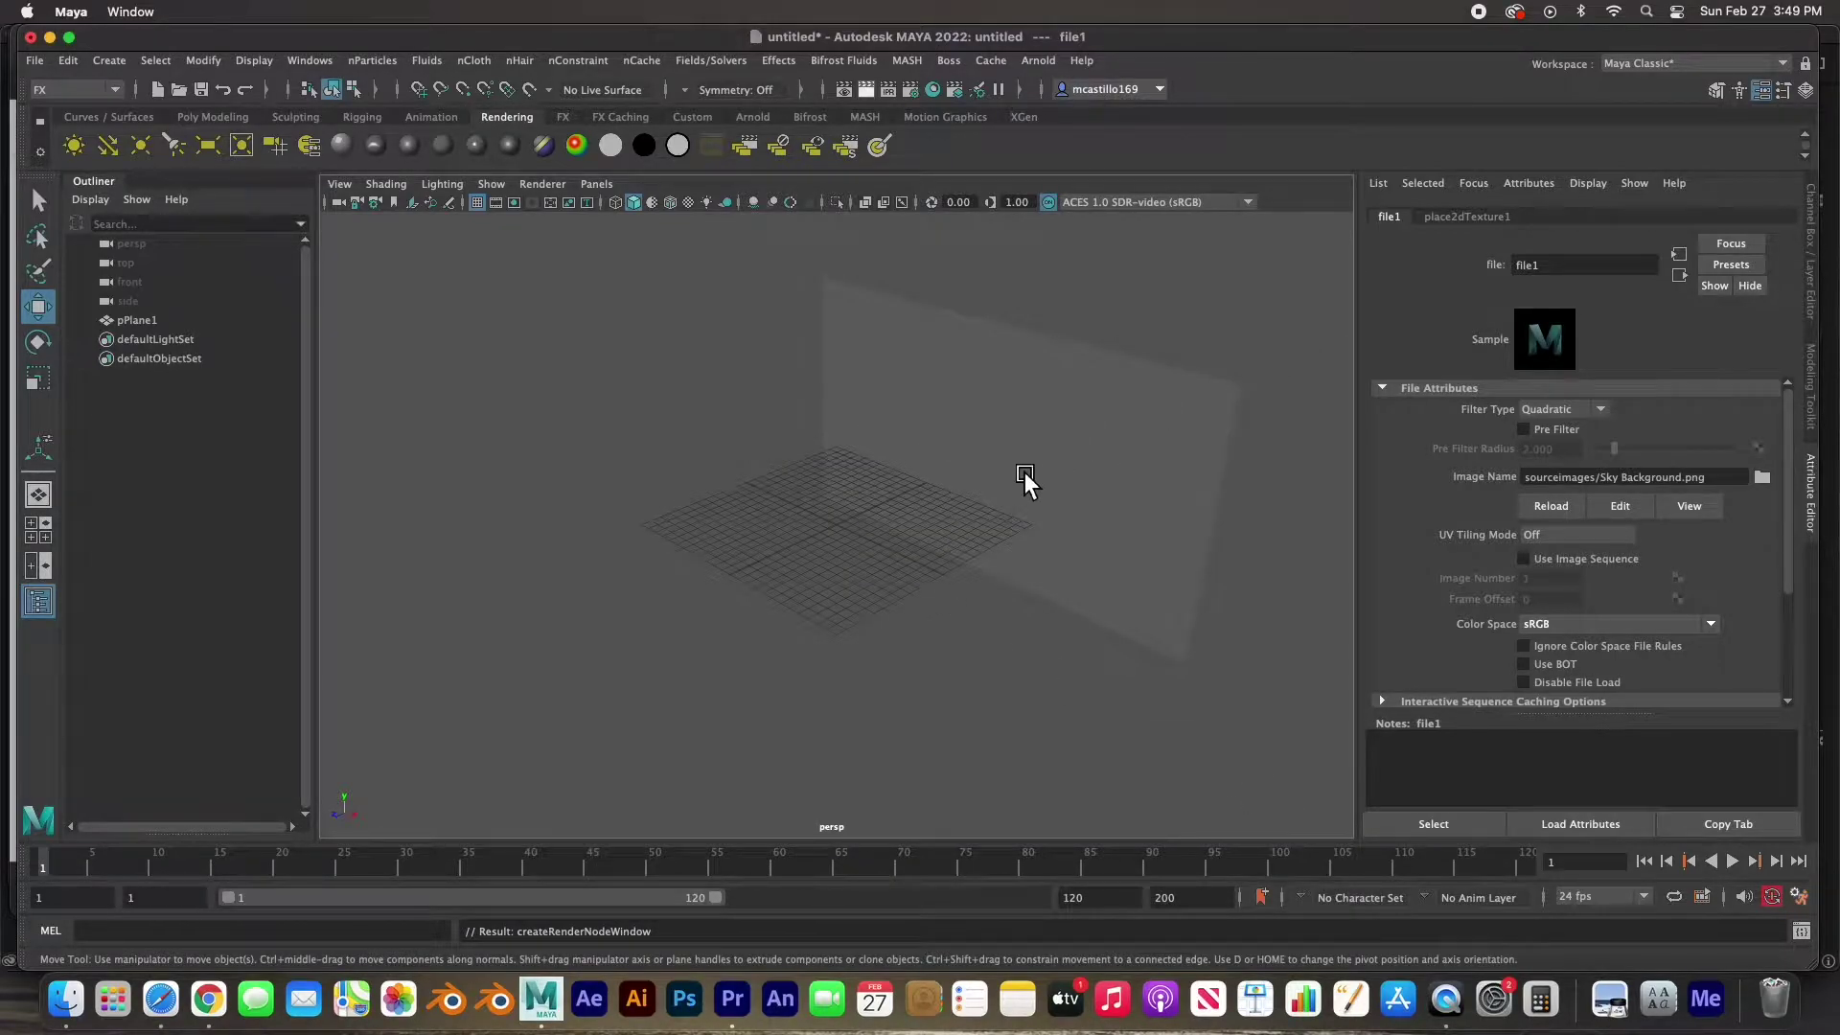
pyautogui.press('6')
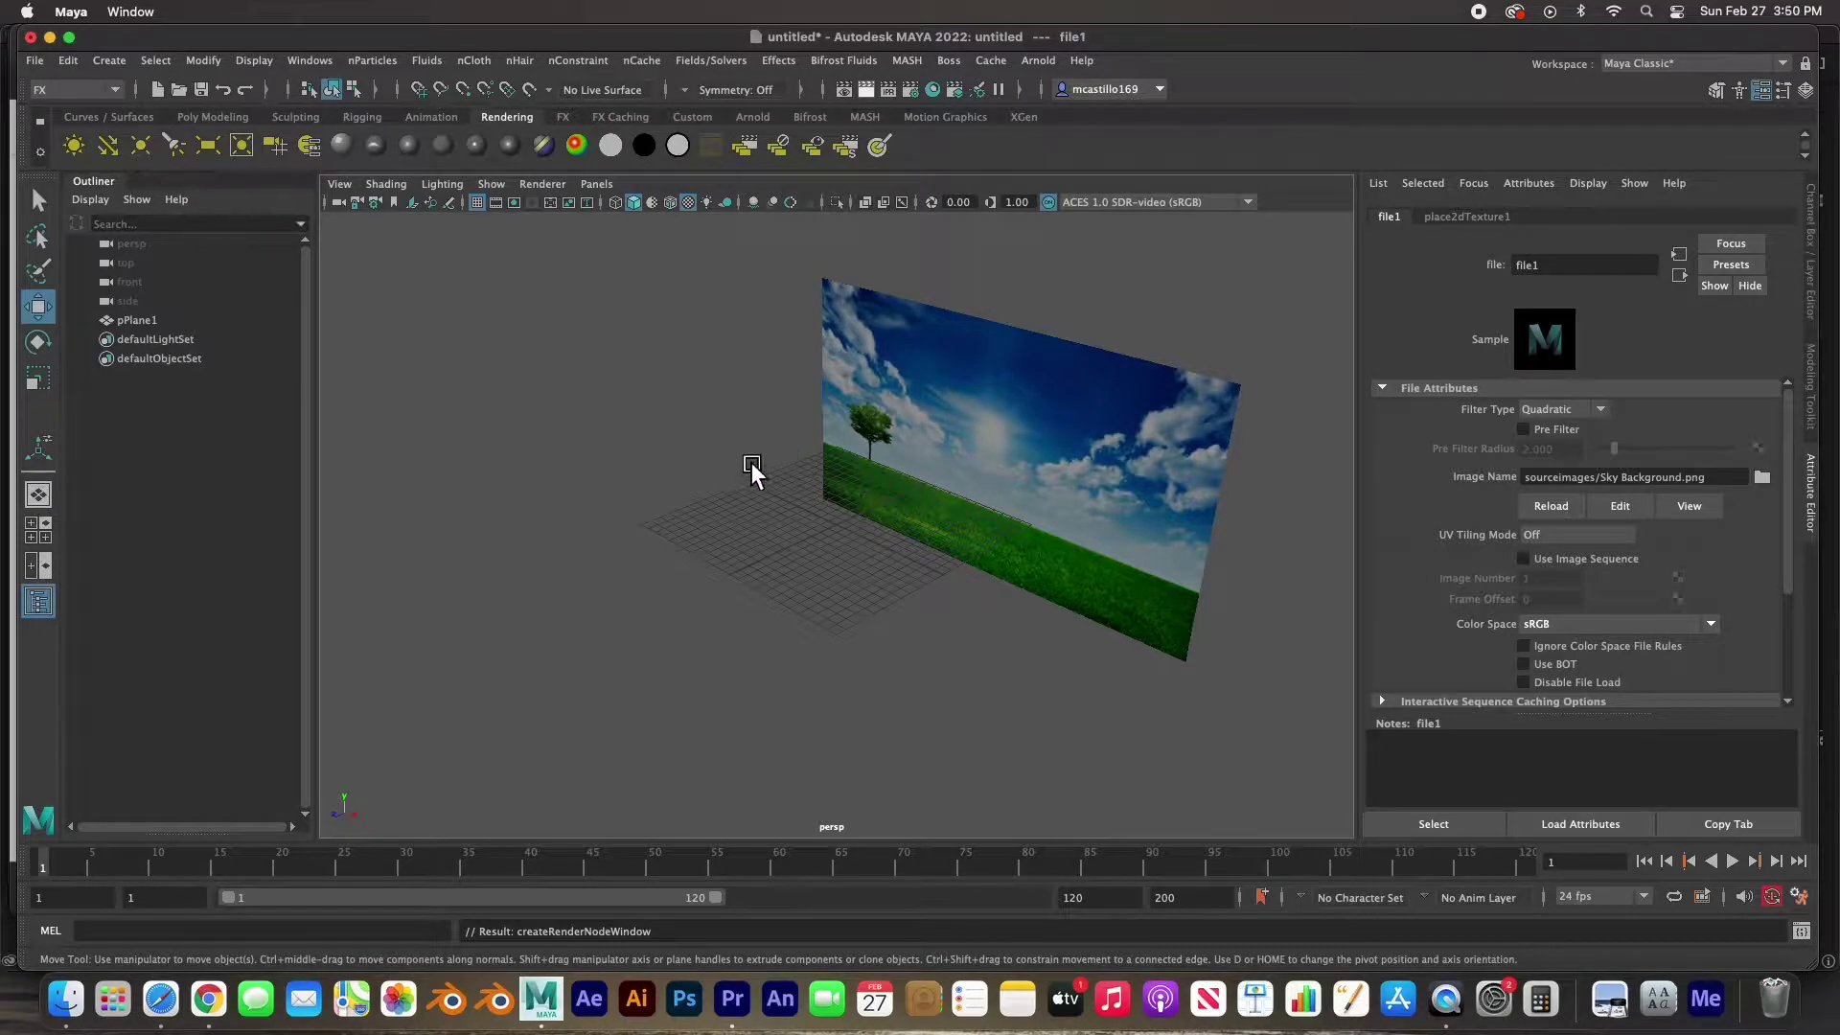
# Raise the sky backdrop plane to about 5.4 on Y and deselect it.
pyautogui.keyDown('alt'); pyautogui.moveTo(733, 612); pyautogui.dragTo(784, 601); pyautogui.keyUp('alt')
pyautogui.click(897, 412)
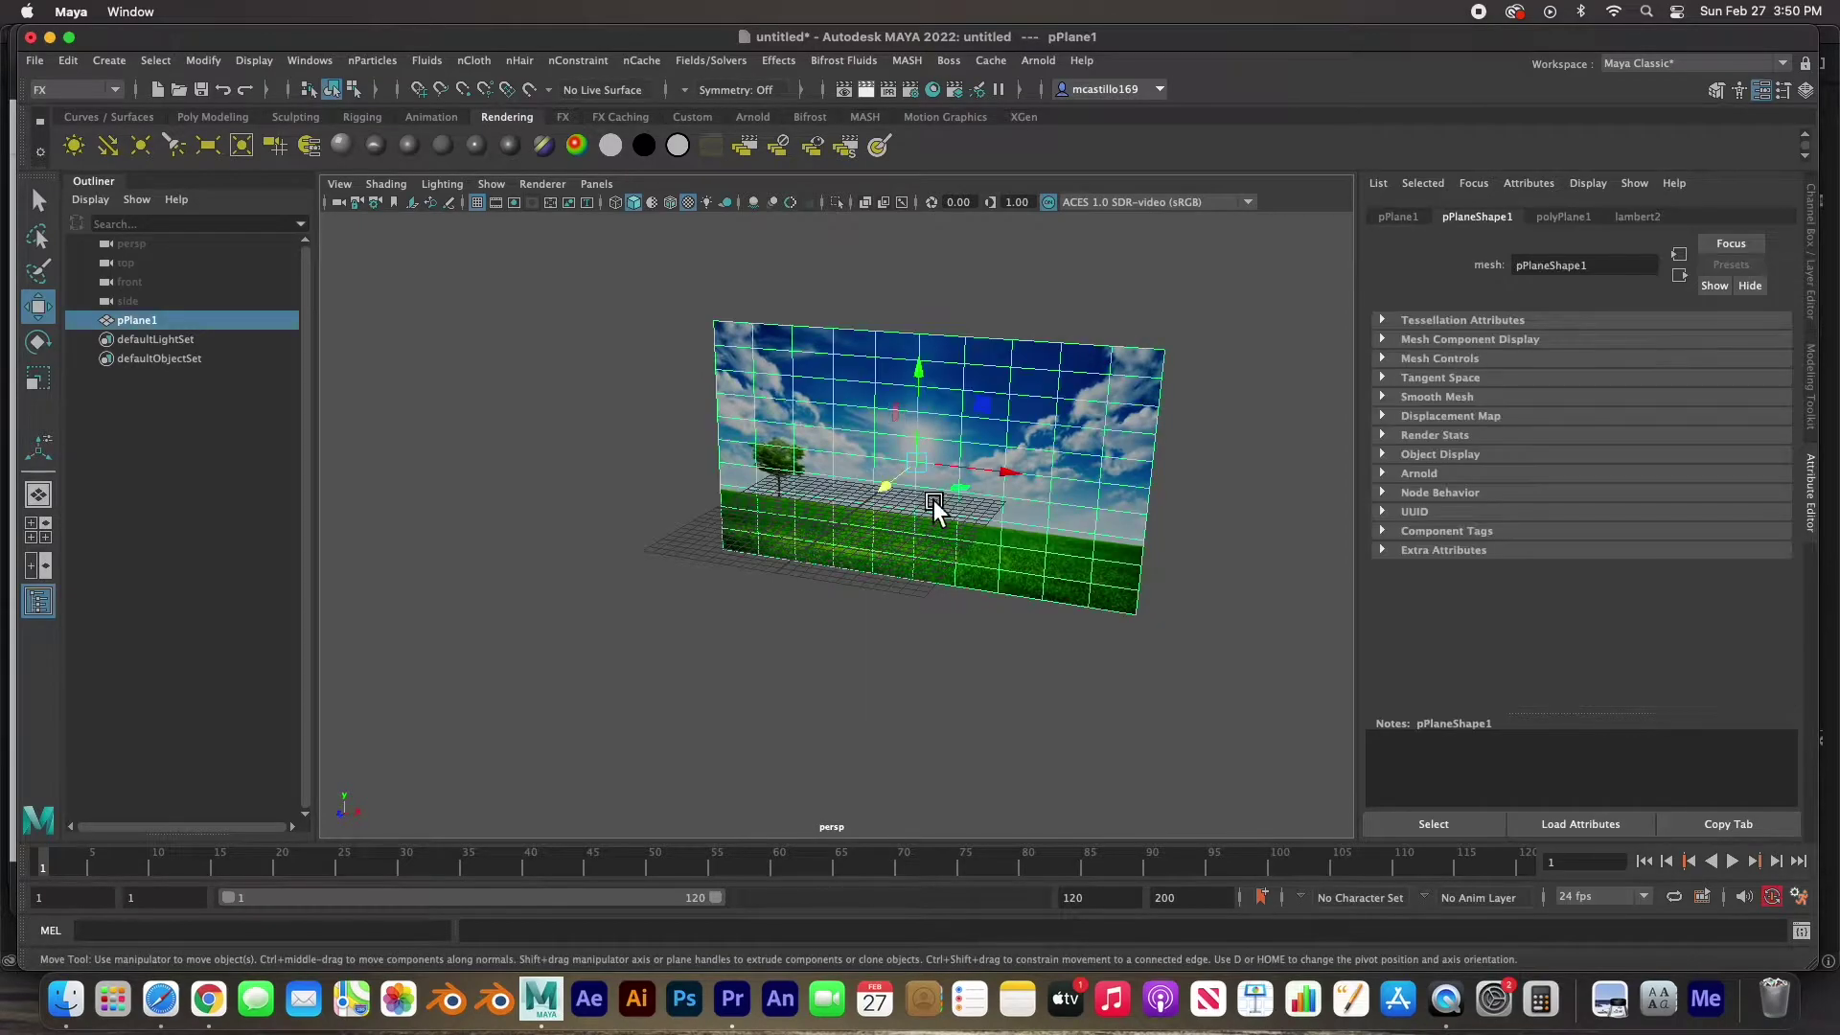
pyautogui.moveTo(920, 407); pyautogui.dragTo(920, 369)
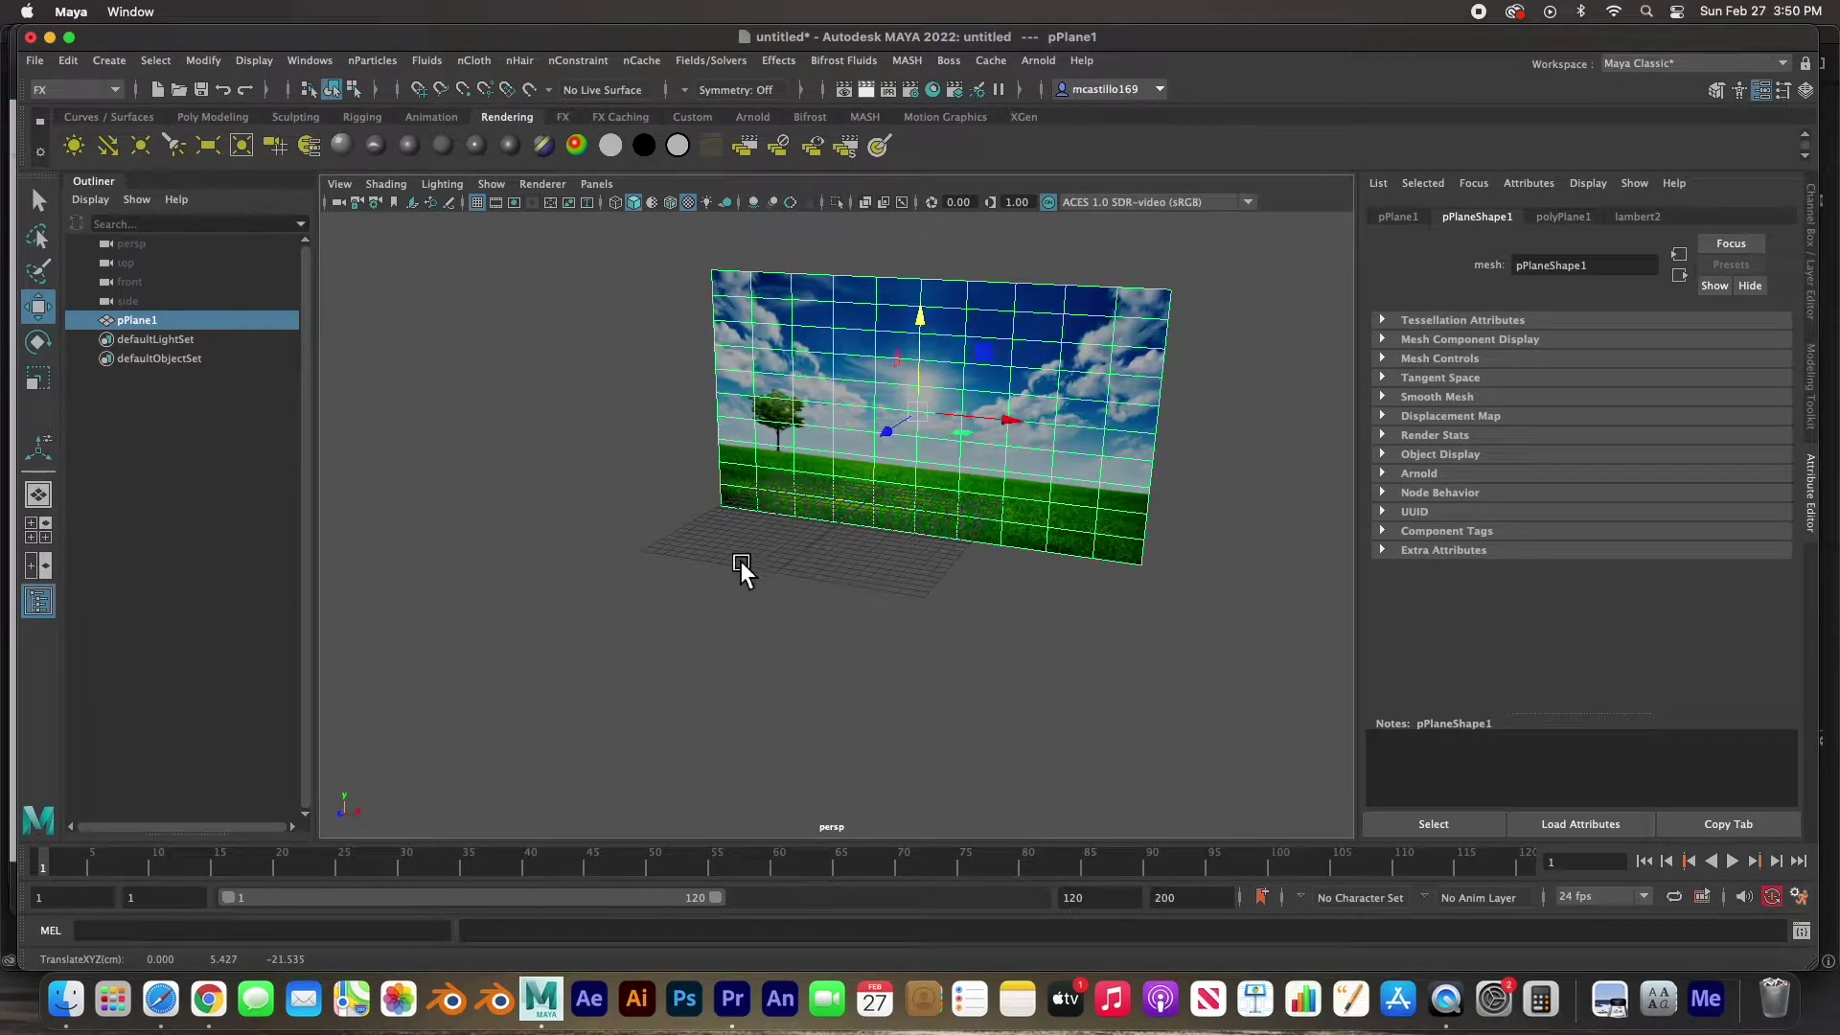
pyautogui.click(676, 563)
# Create a second polygon plane at the grid center and scale it into a wide flag-shaped rectangle.
pyautogui.keyDown('alt'); pyautogui.moveTo(676, 564); pyautogui.dragTo(750, 532); pyautogui.keyUp('alt')
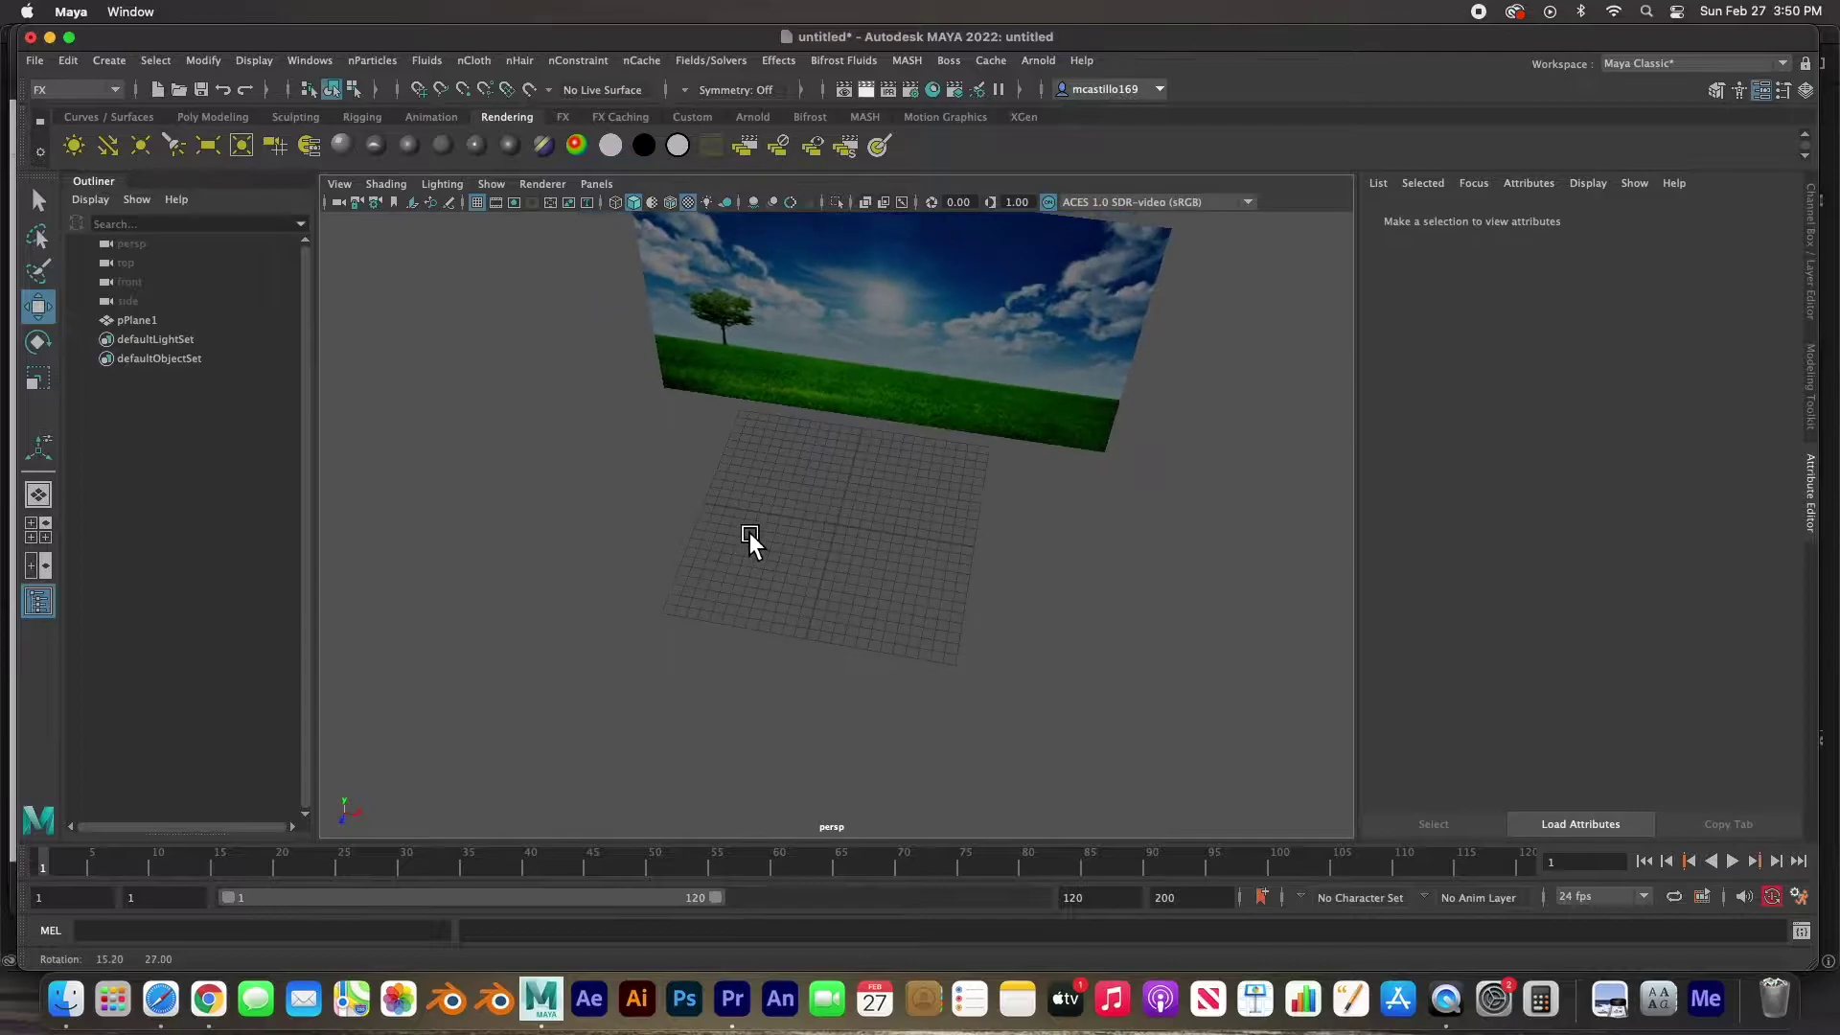
pyautogui.click(211, 118)
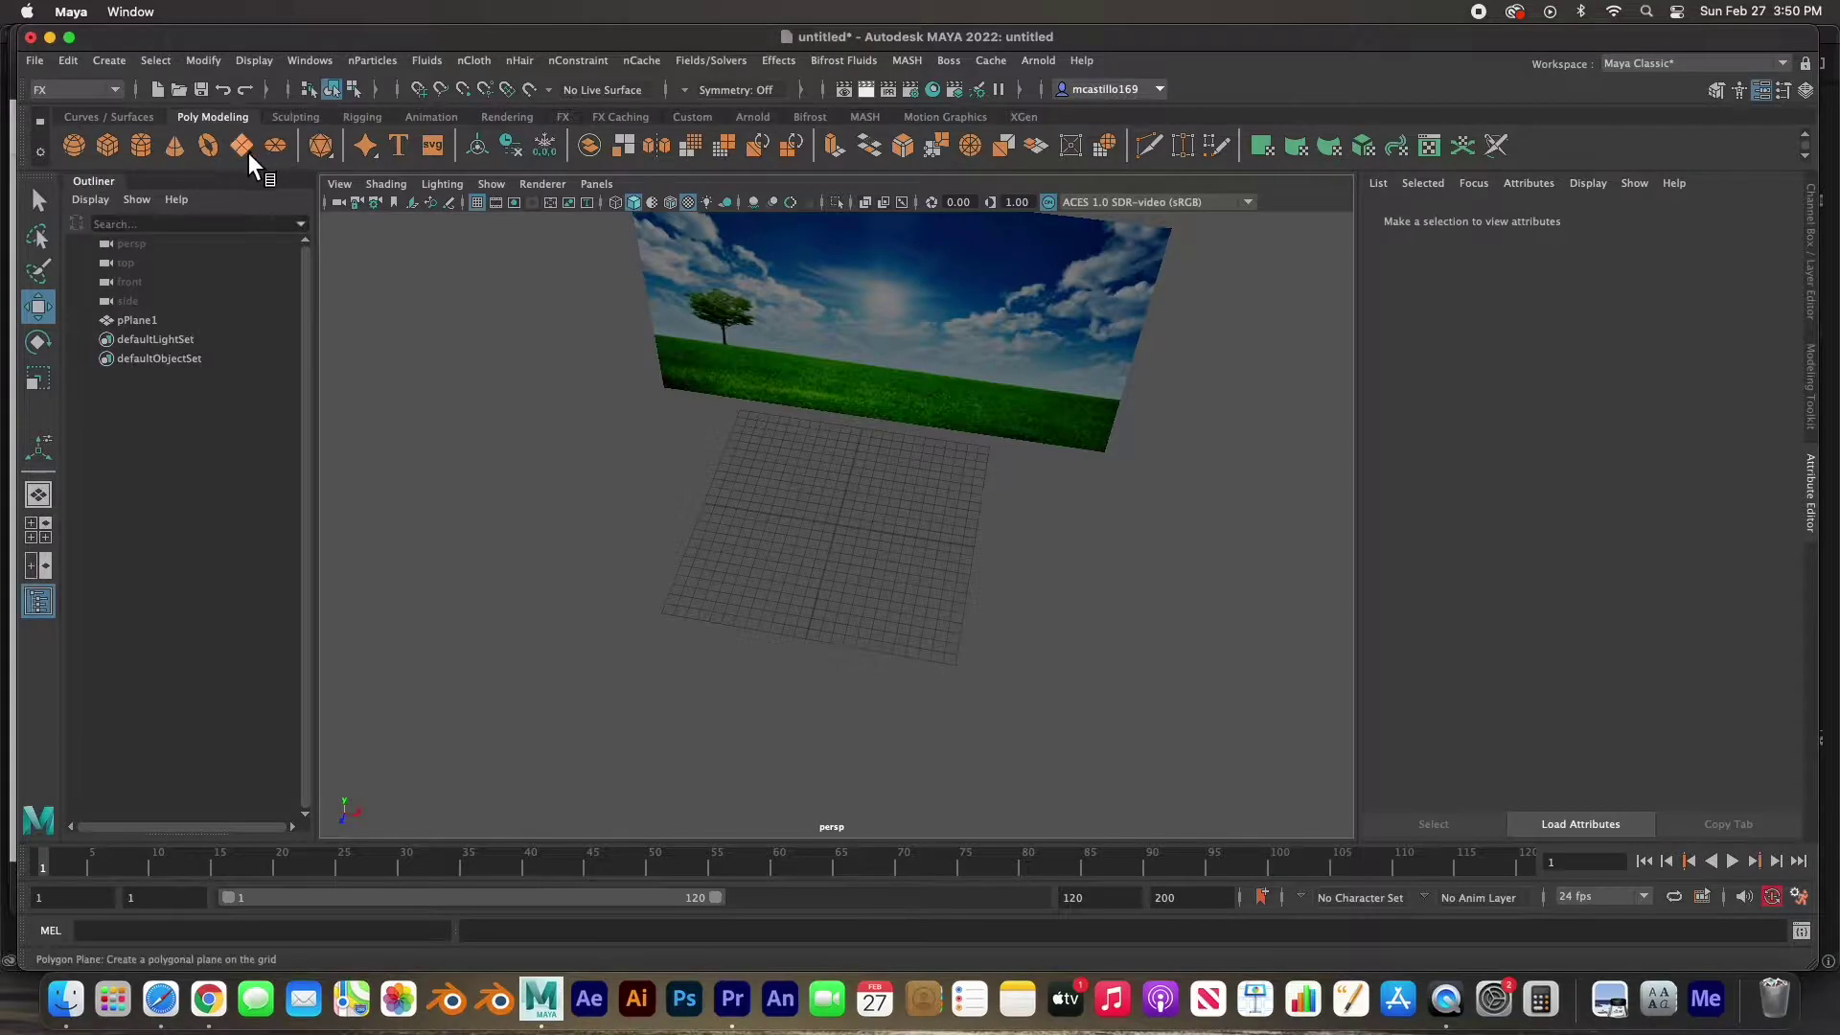
pyautogui.click(247, 152)
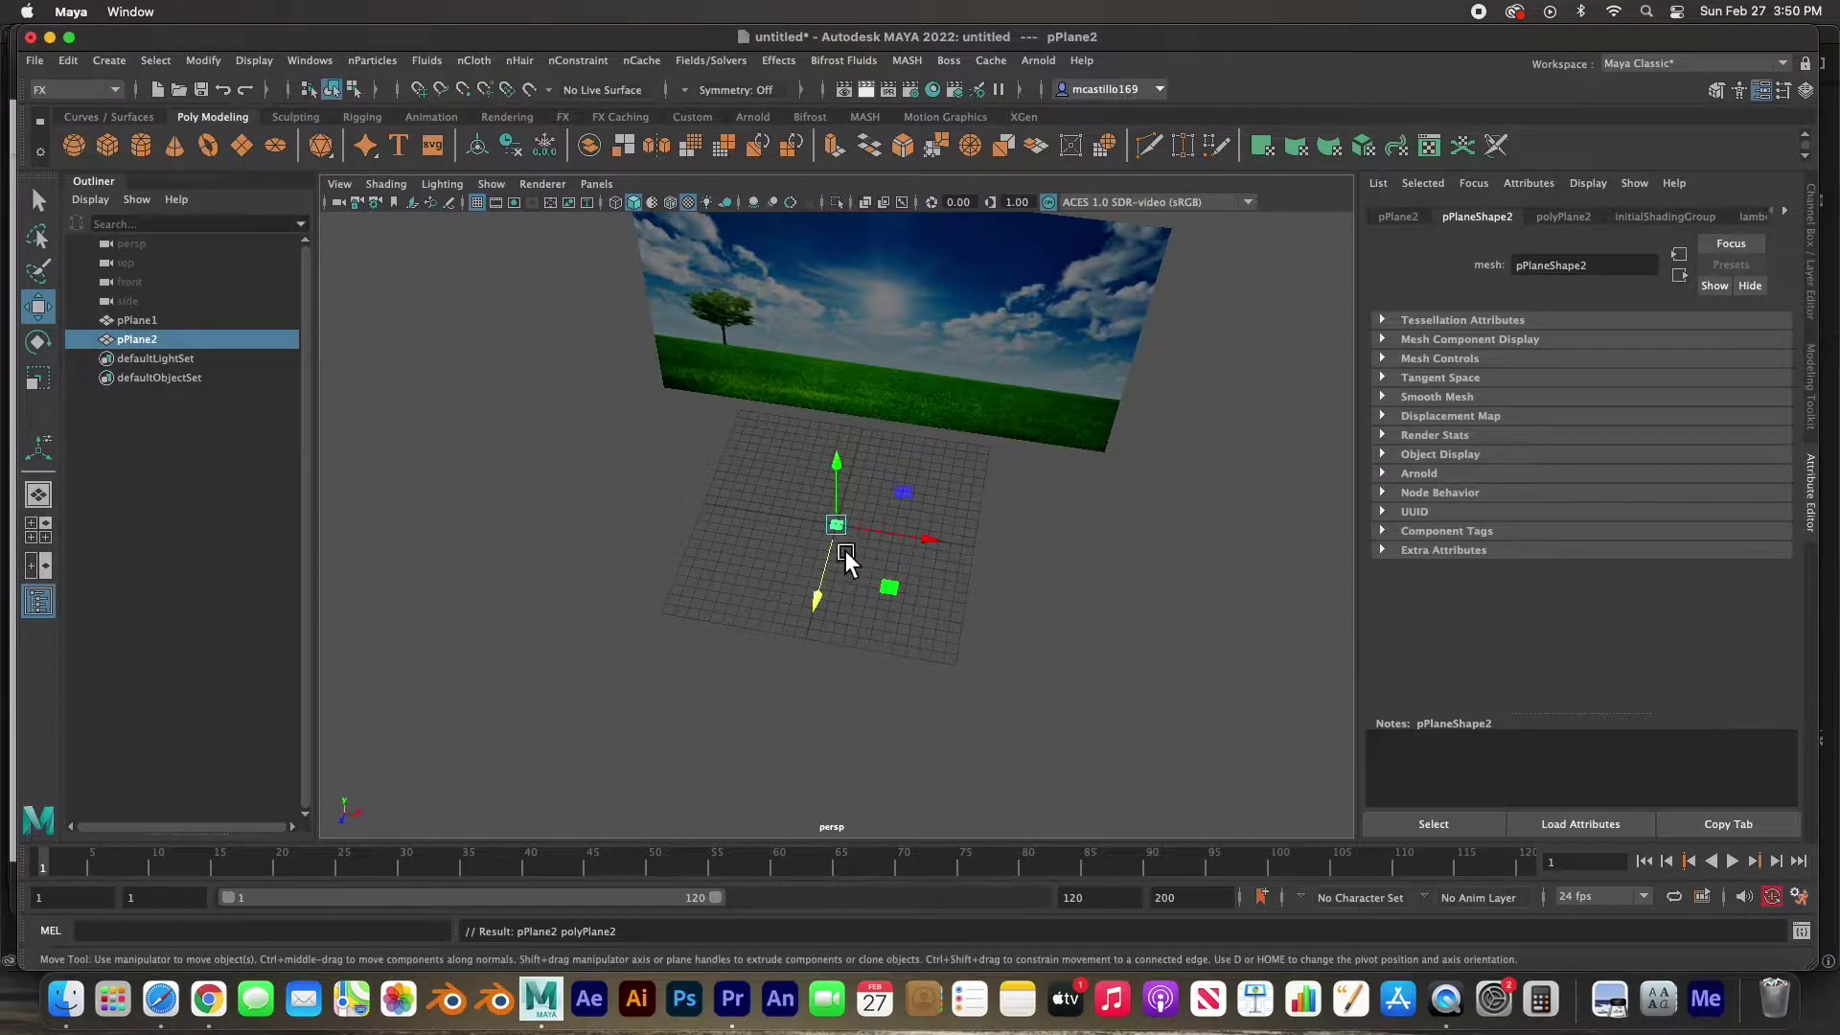
pyautogui.scroll(2, 832, 549)
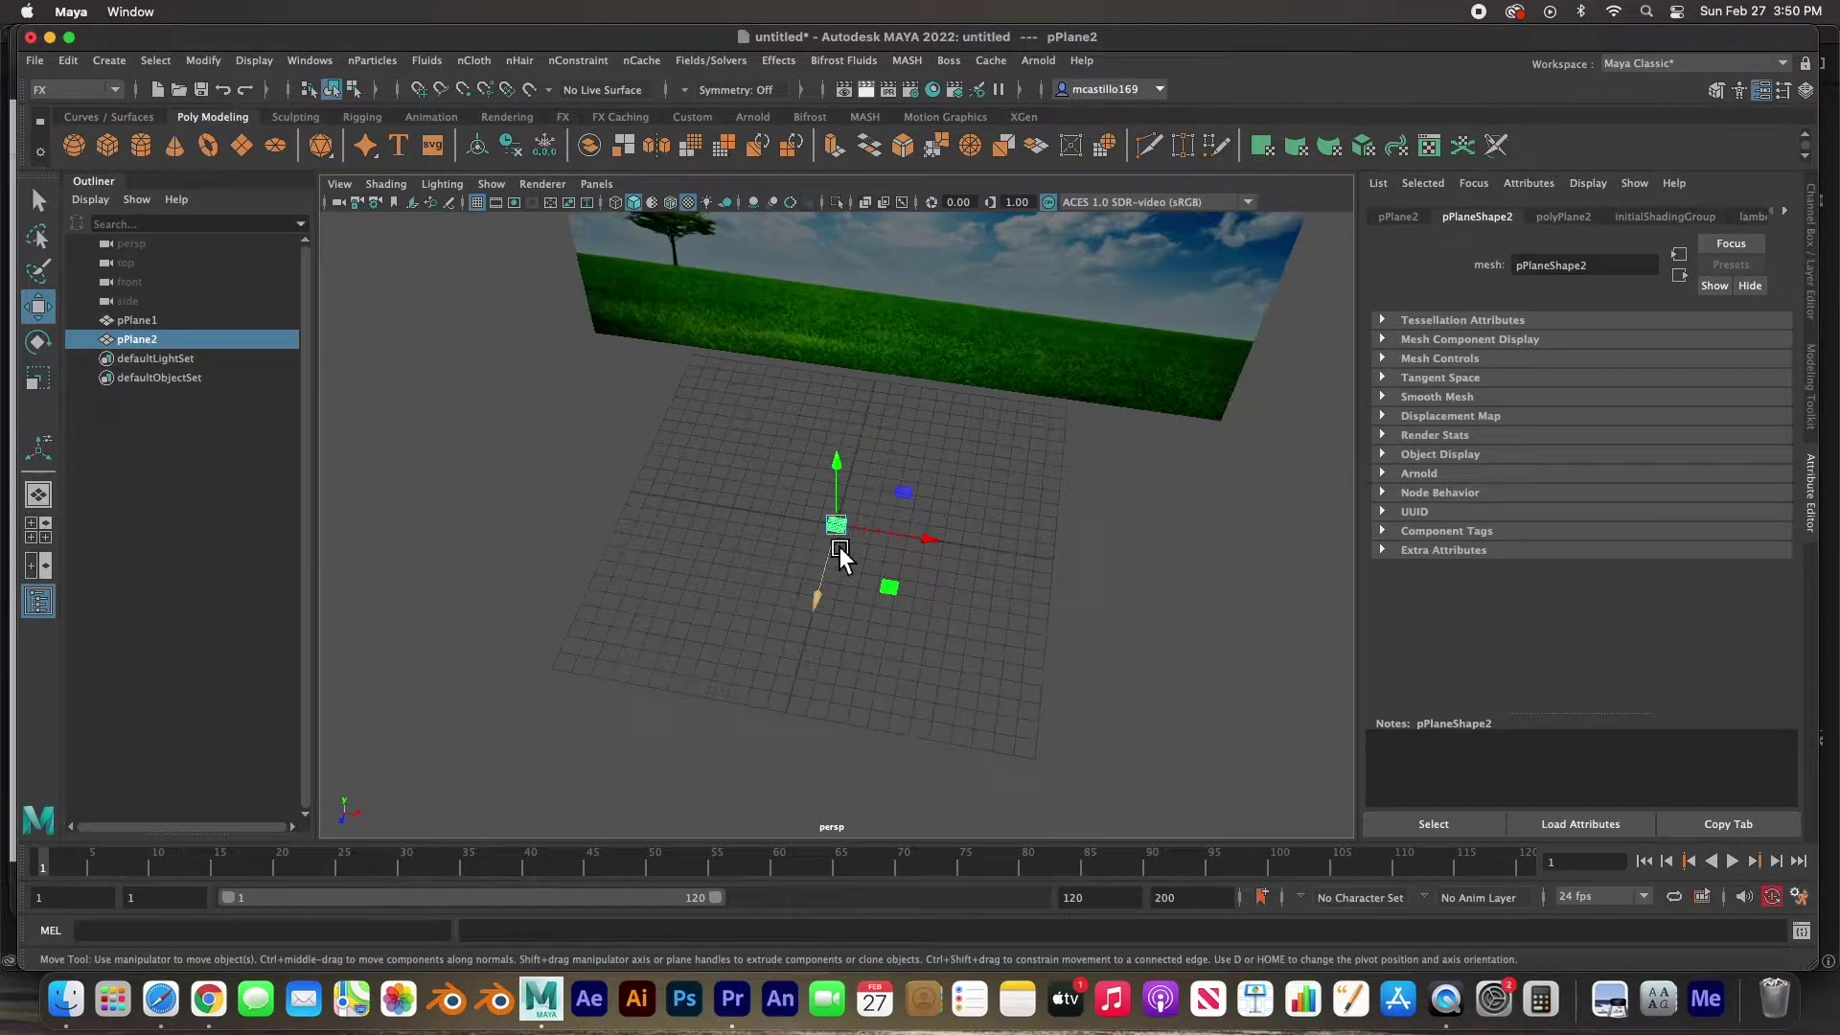
pyautogui.press('r')
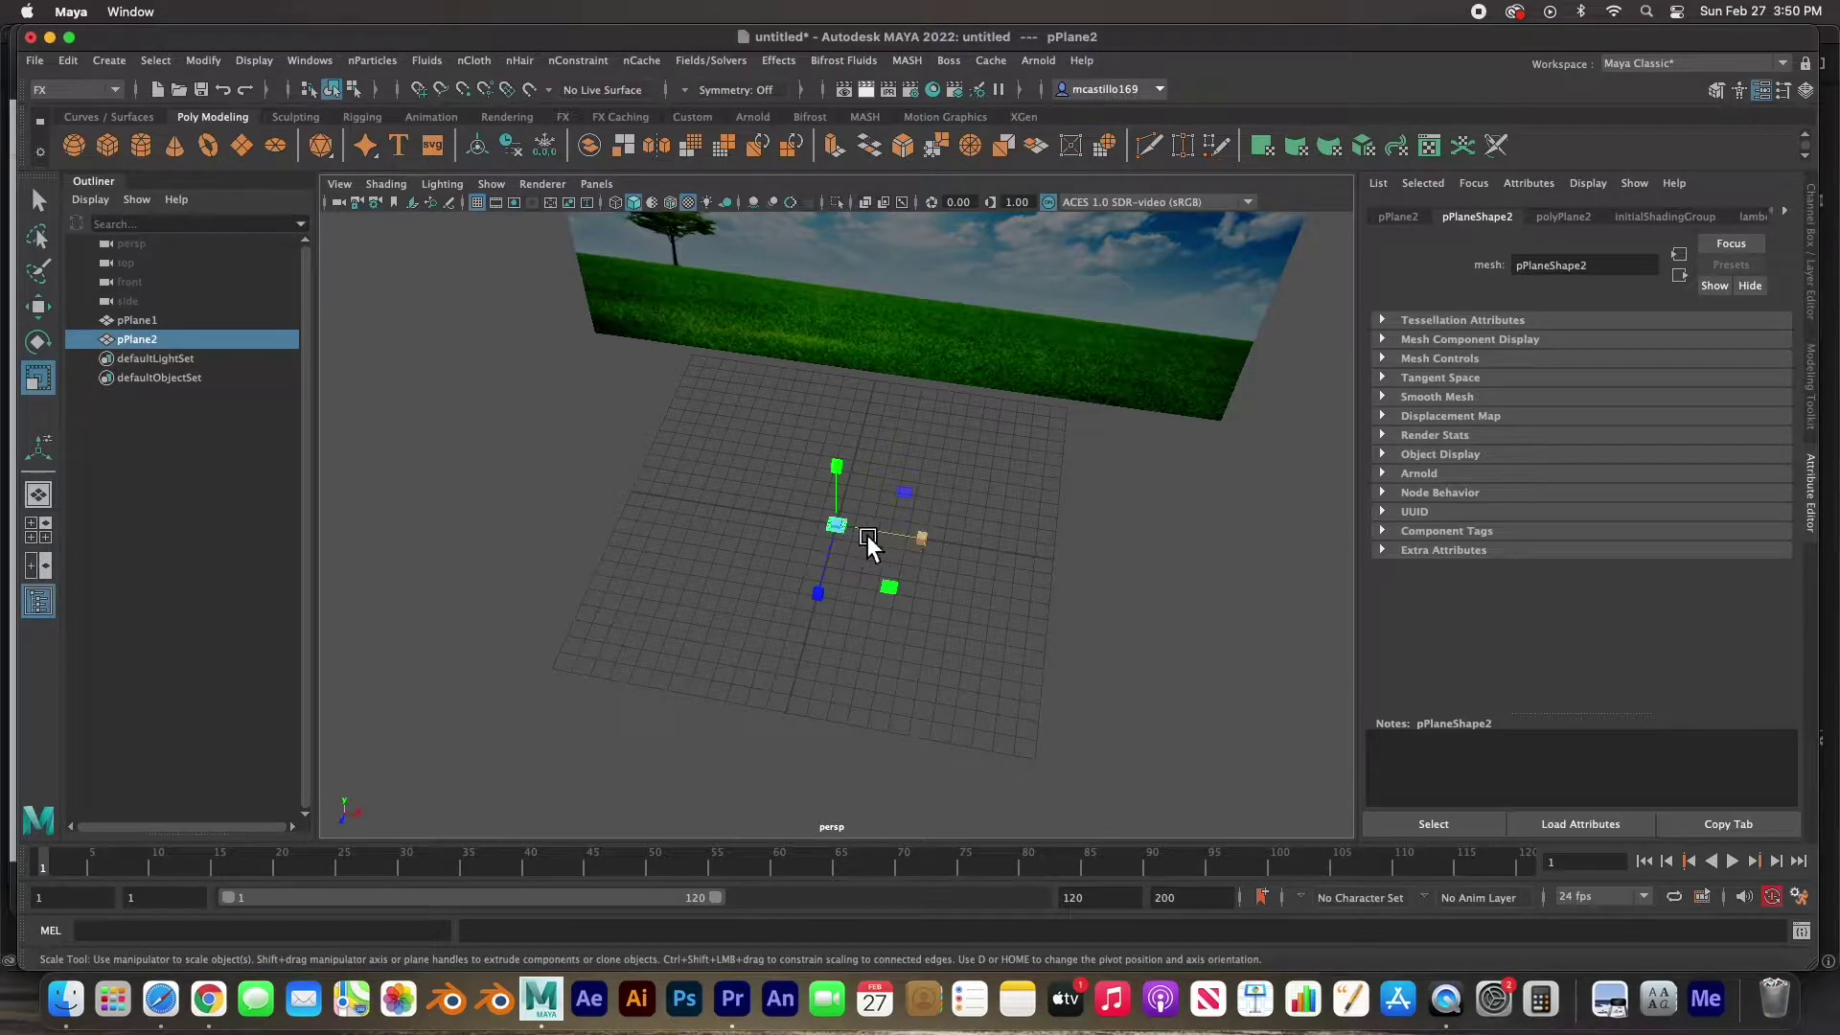
pyautogui.moveTo(866, 537)
pyautogui.mouseDown()
pyautogui.moveTo(882, 520)
pyautogui.moveTo(972, 538)
pyautogui.mouseUp()
pyautogui.scroll(2, 889, 542)
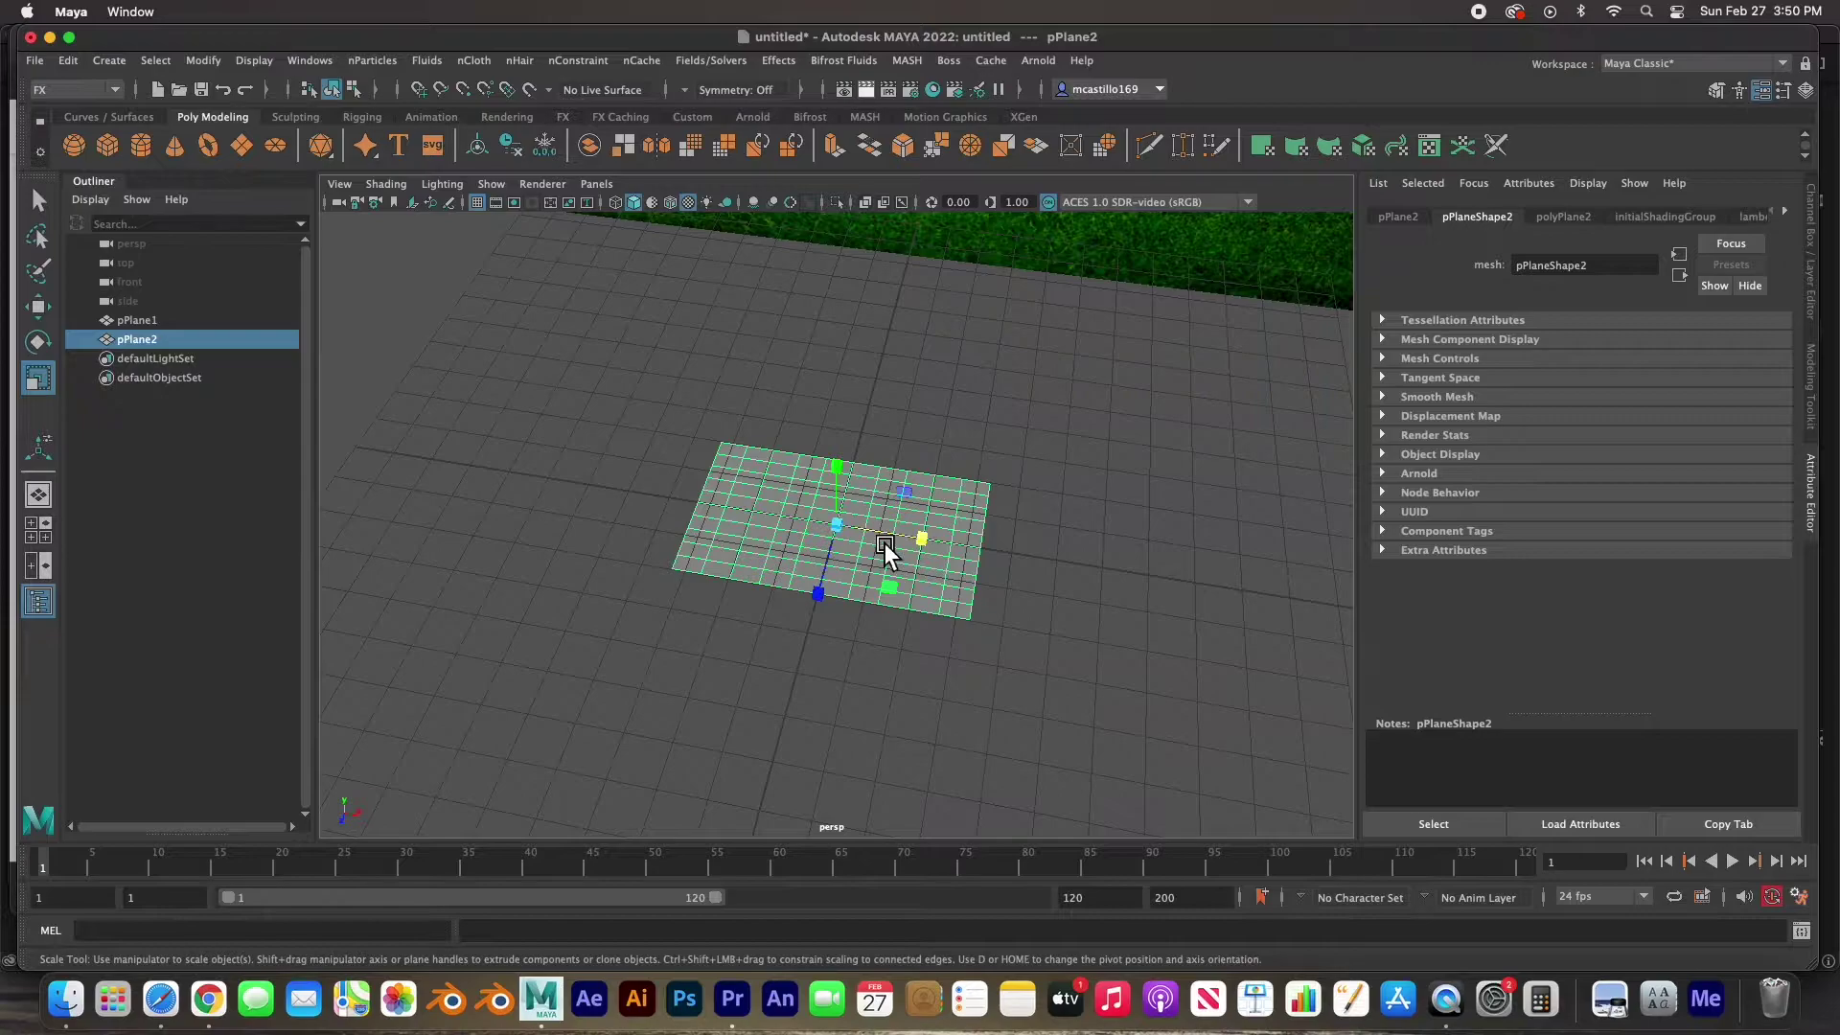
pyautogui.moveTo(883, 542); pyautogui.dragTo(884, 544)
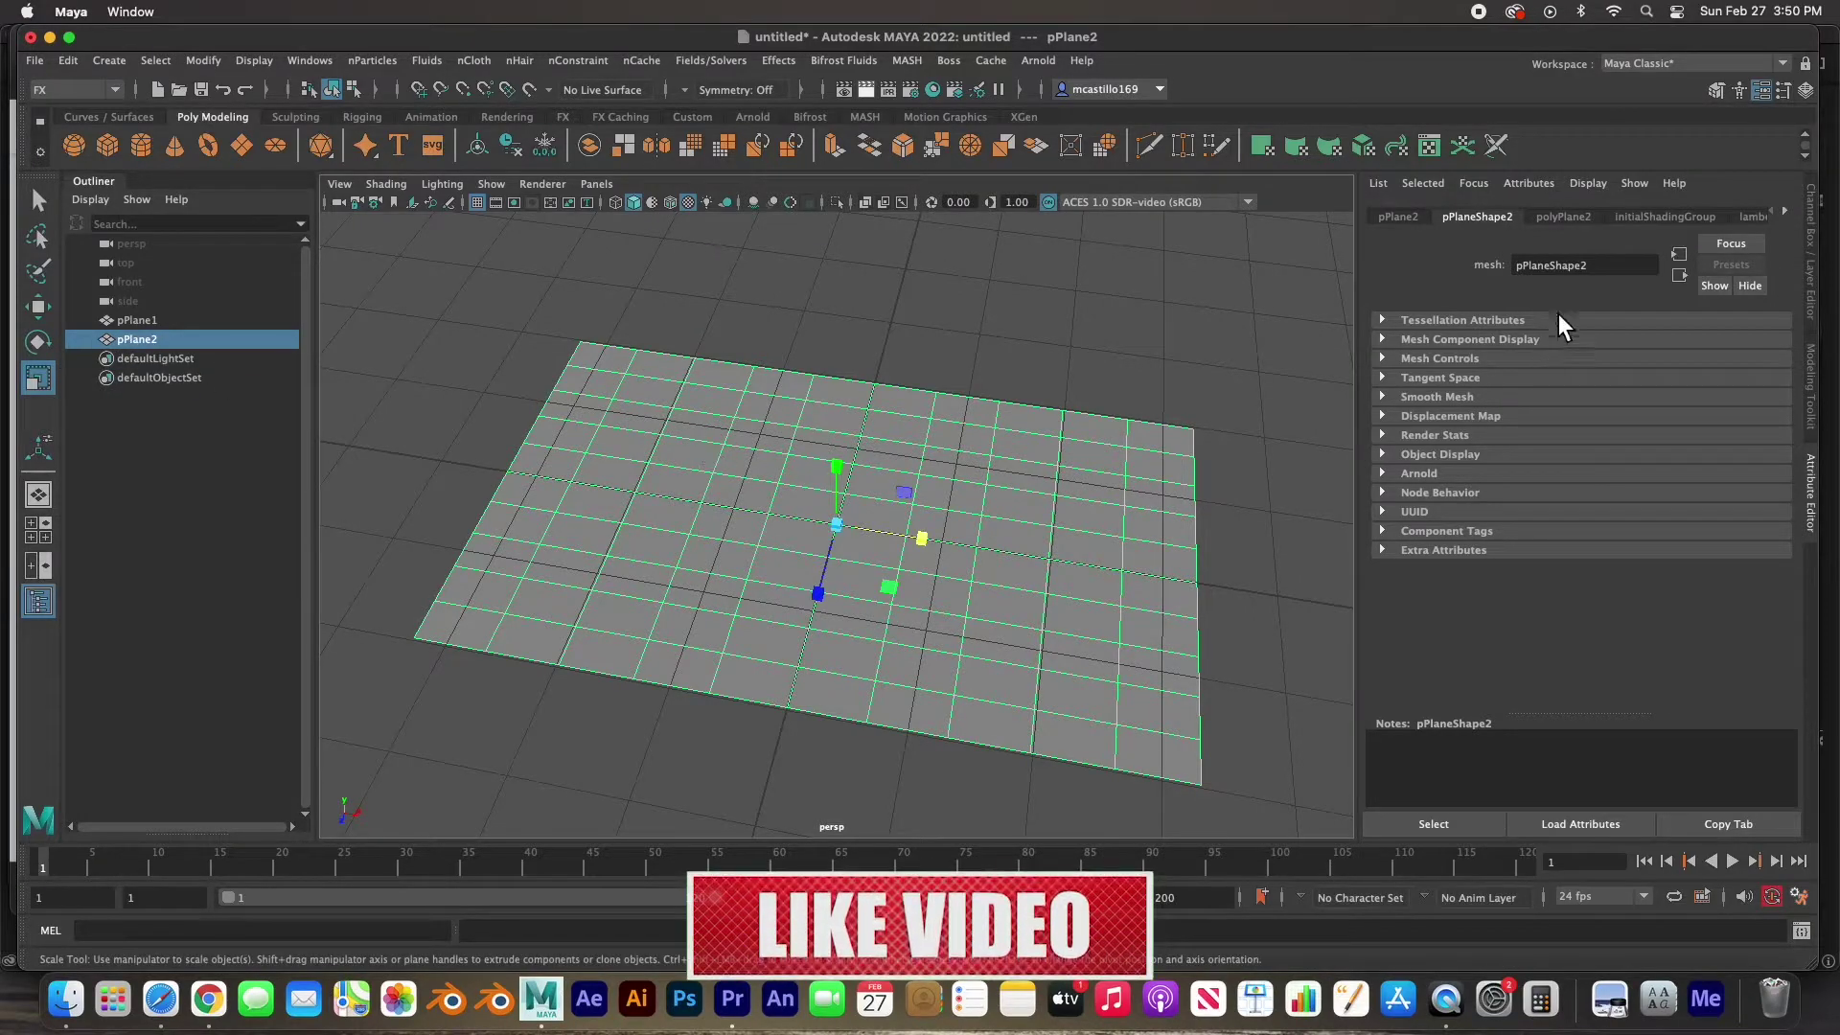
# Set the flag plane's subdivisions to 30 in width and 20 in height.
pyautogui.click(1564, 218)
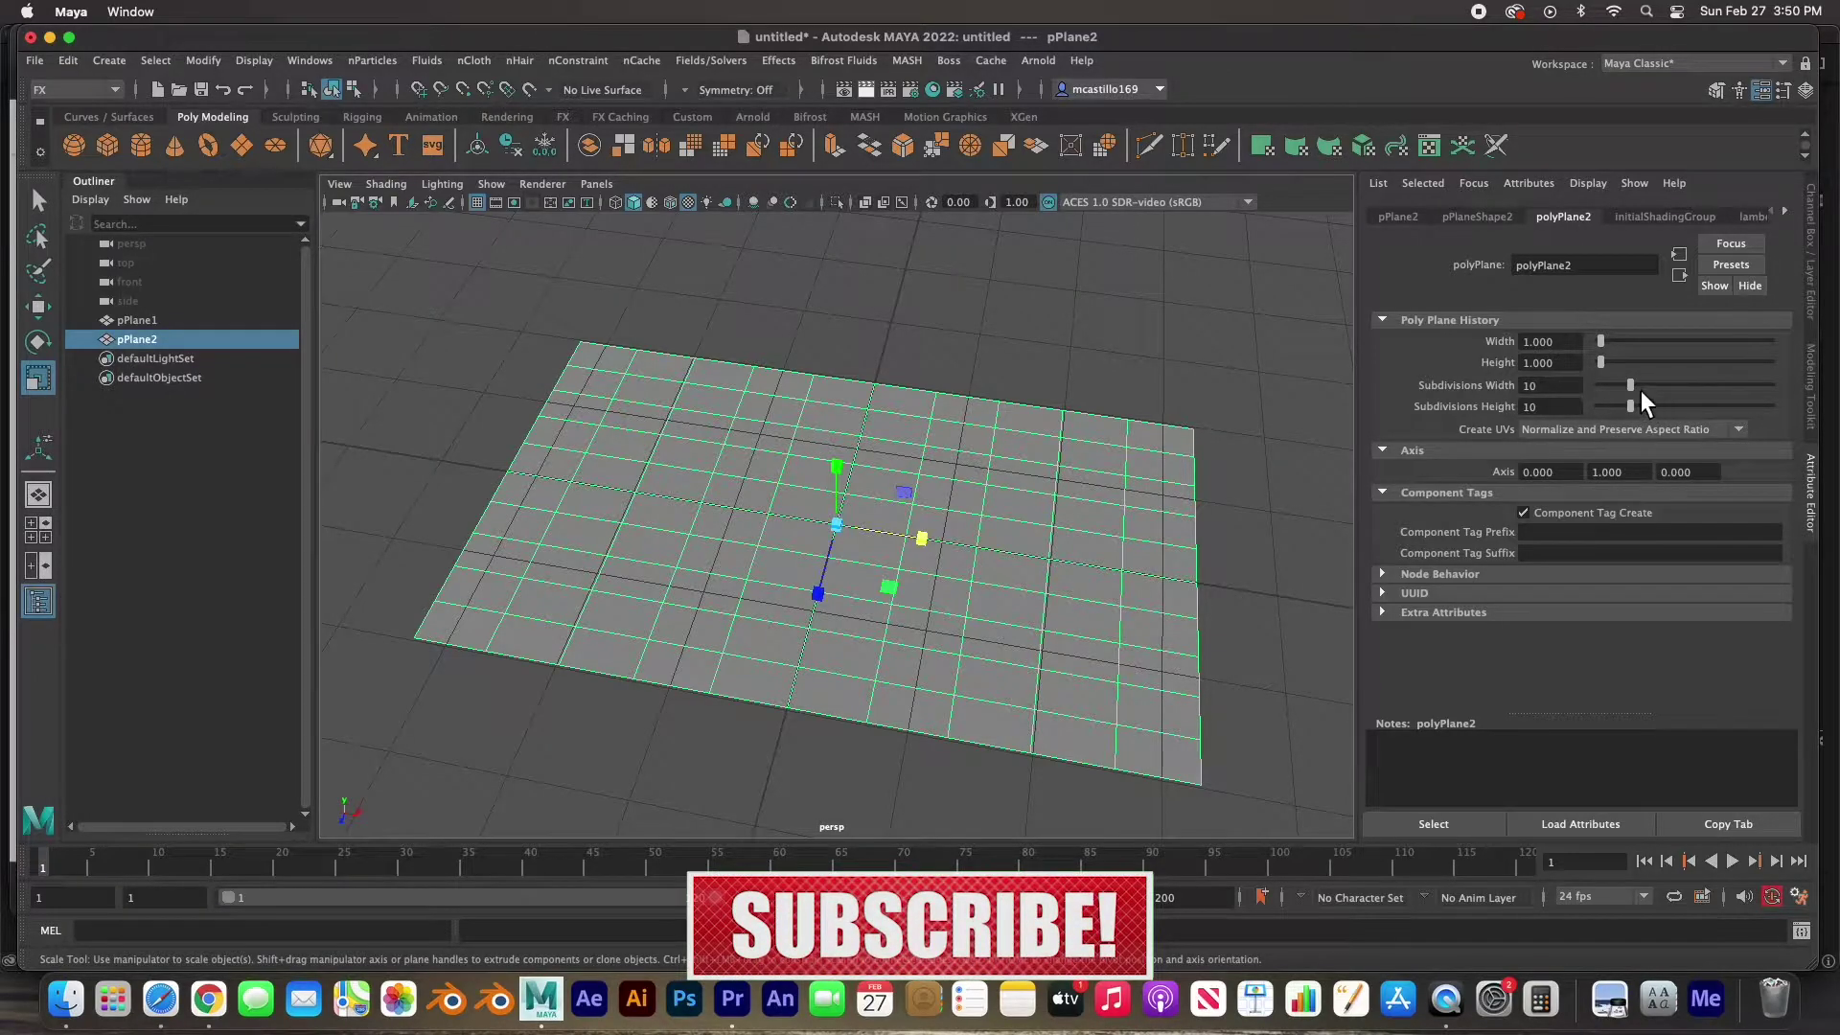
pyautogui.moveTo(1636, 388); pyautogui.dragTo(1671, 408)
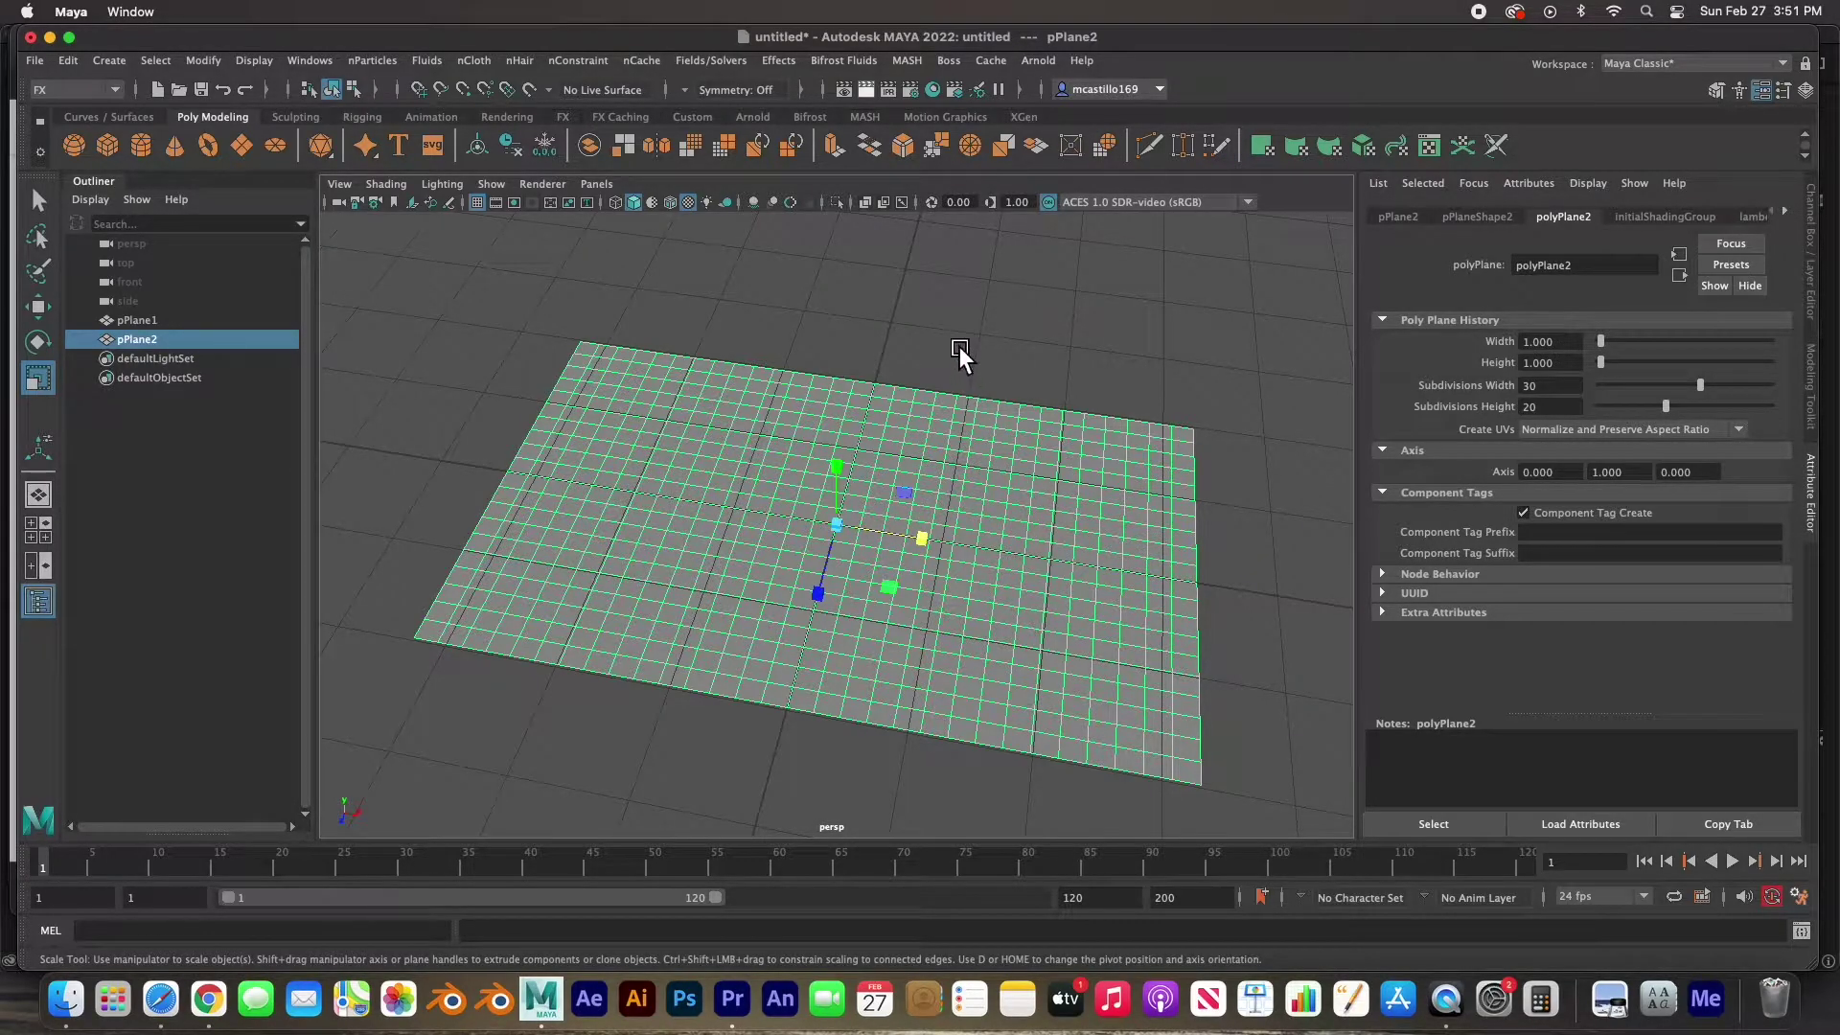
# Rotate the flag plane 90 degrees about X so it stands upright facing the front.
pyautogui.press('e')
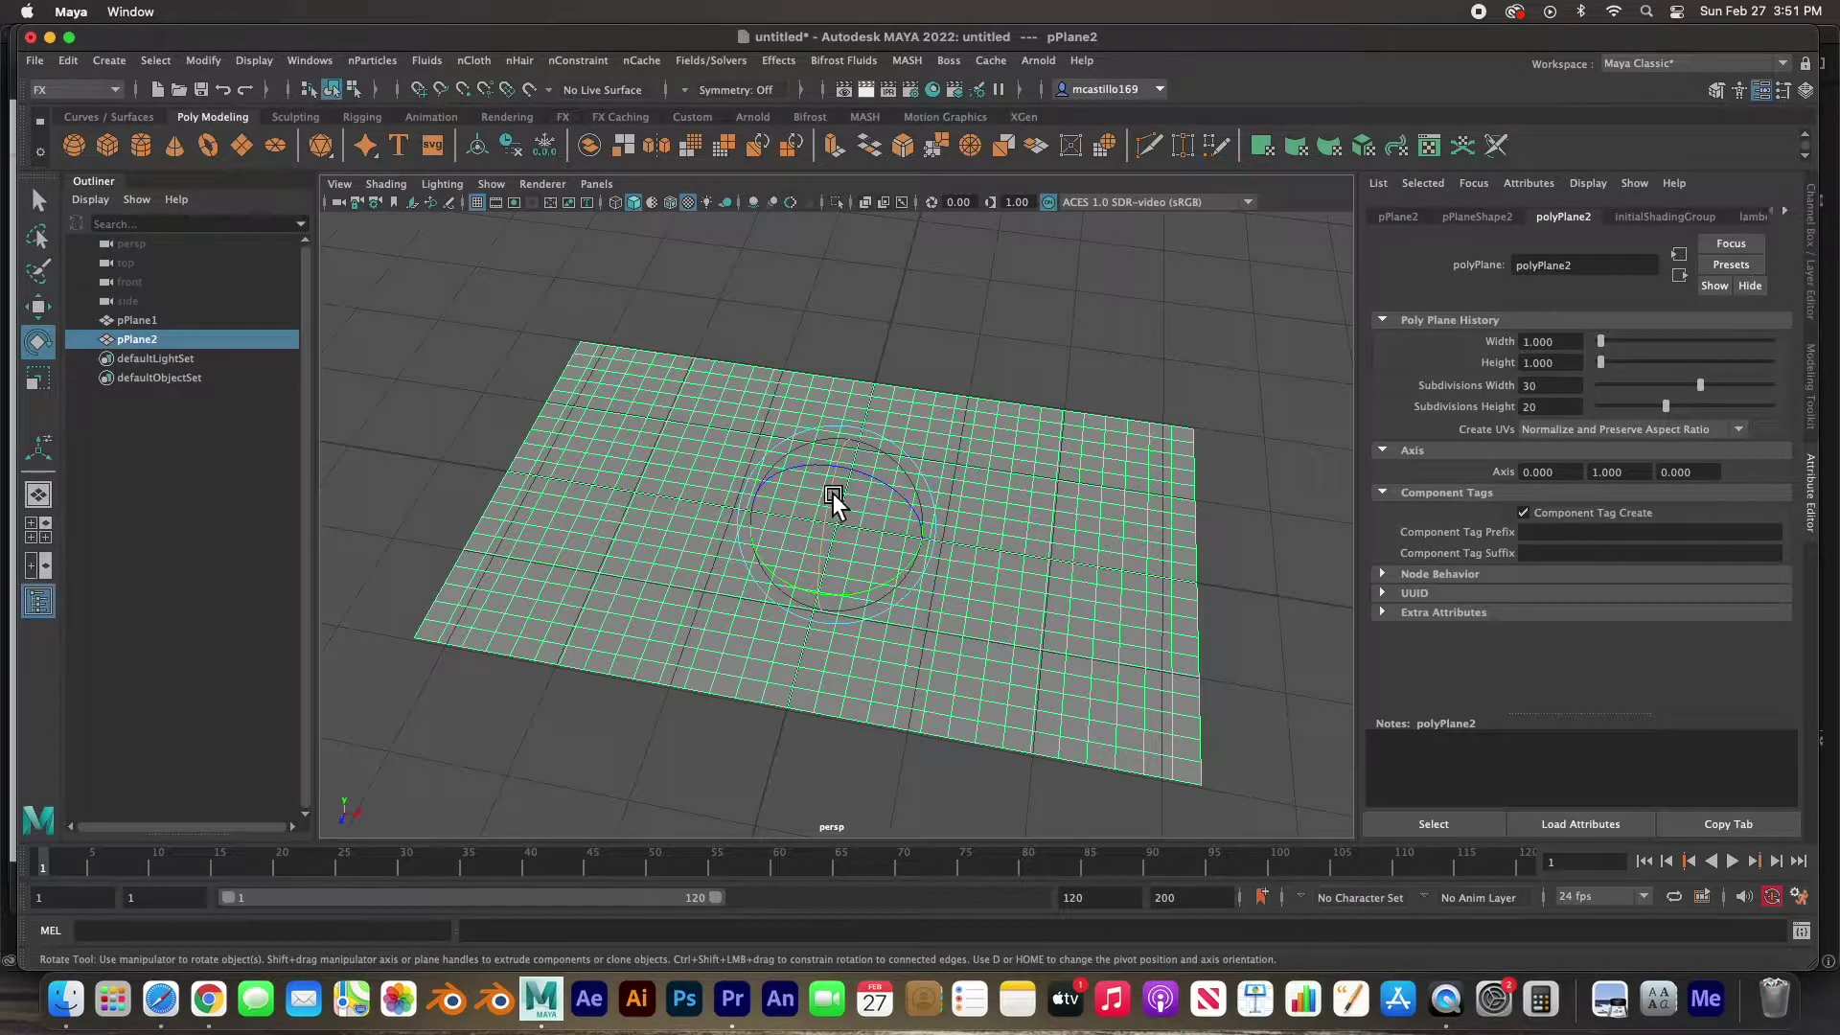
pyautogui.moveTo(832, 493); pyautogui.dragTo(817, 584)
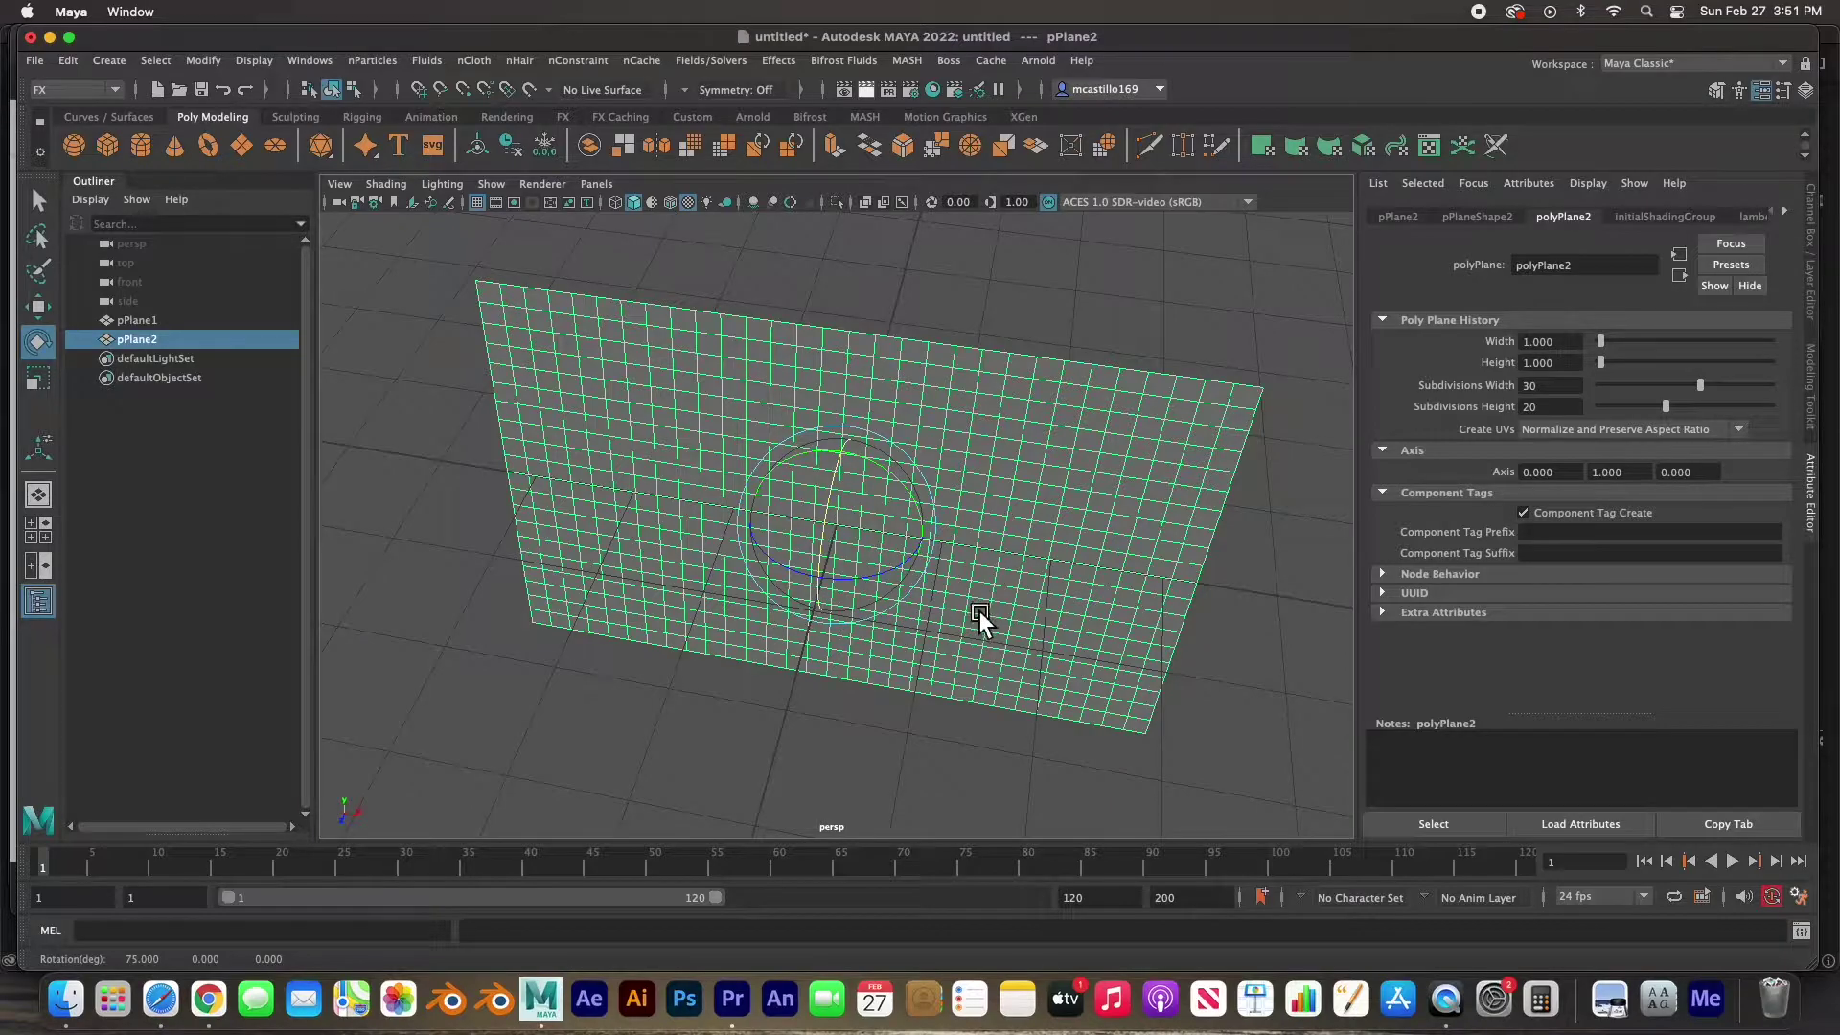
pyautogui.keyDown('alt'); pyautogui.moveTo(979, 612); pyautogui.dragTo(785, 527); pyautogui.keyUp('alt')
pyautogui.hotkey('ctrl', 'z')
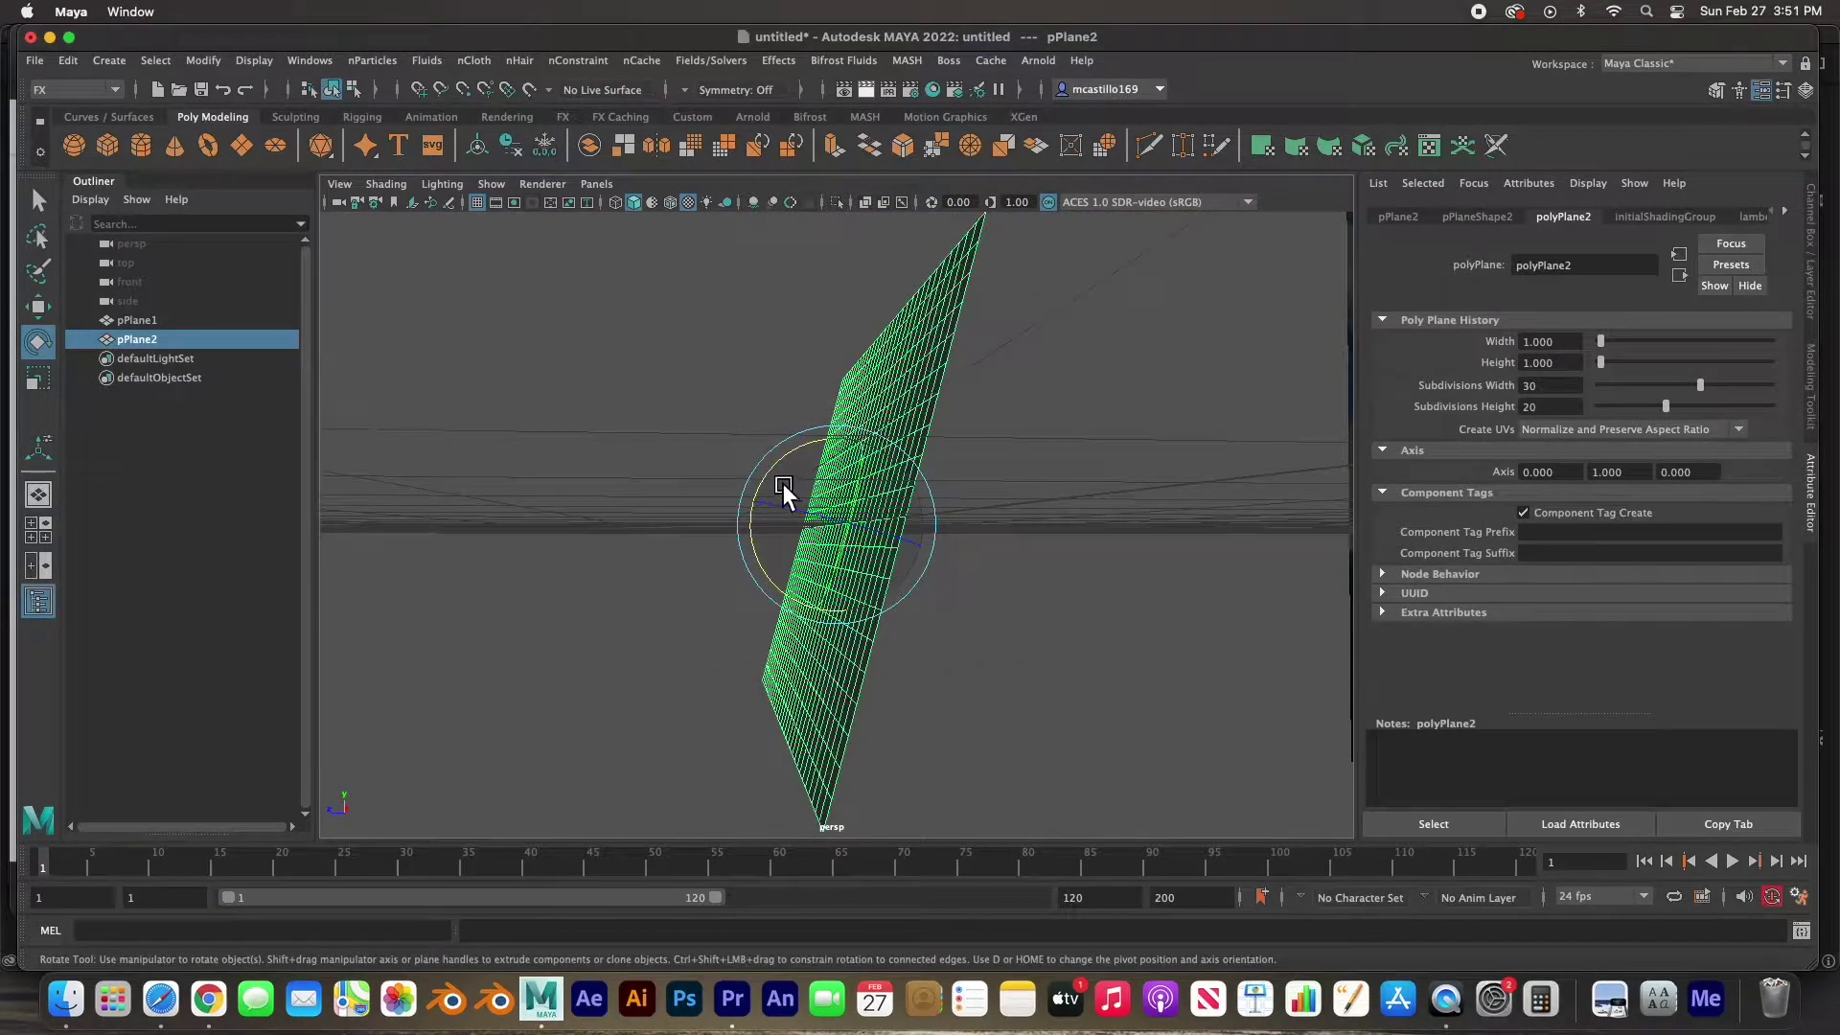
pyautogui.moveTo(773, 470); pyautogui.dragTo(763, 479)
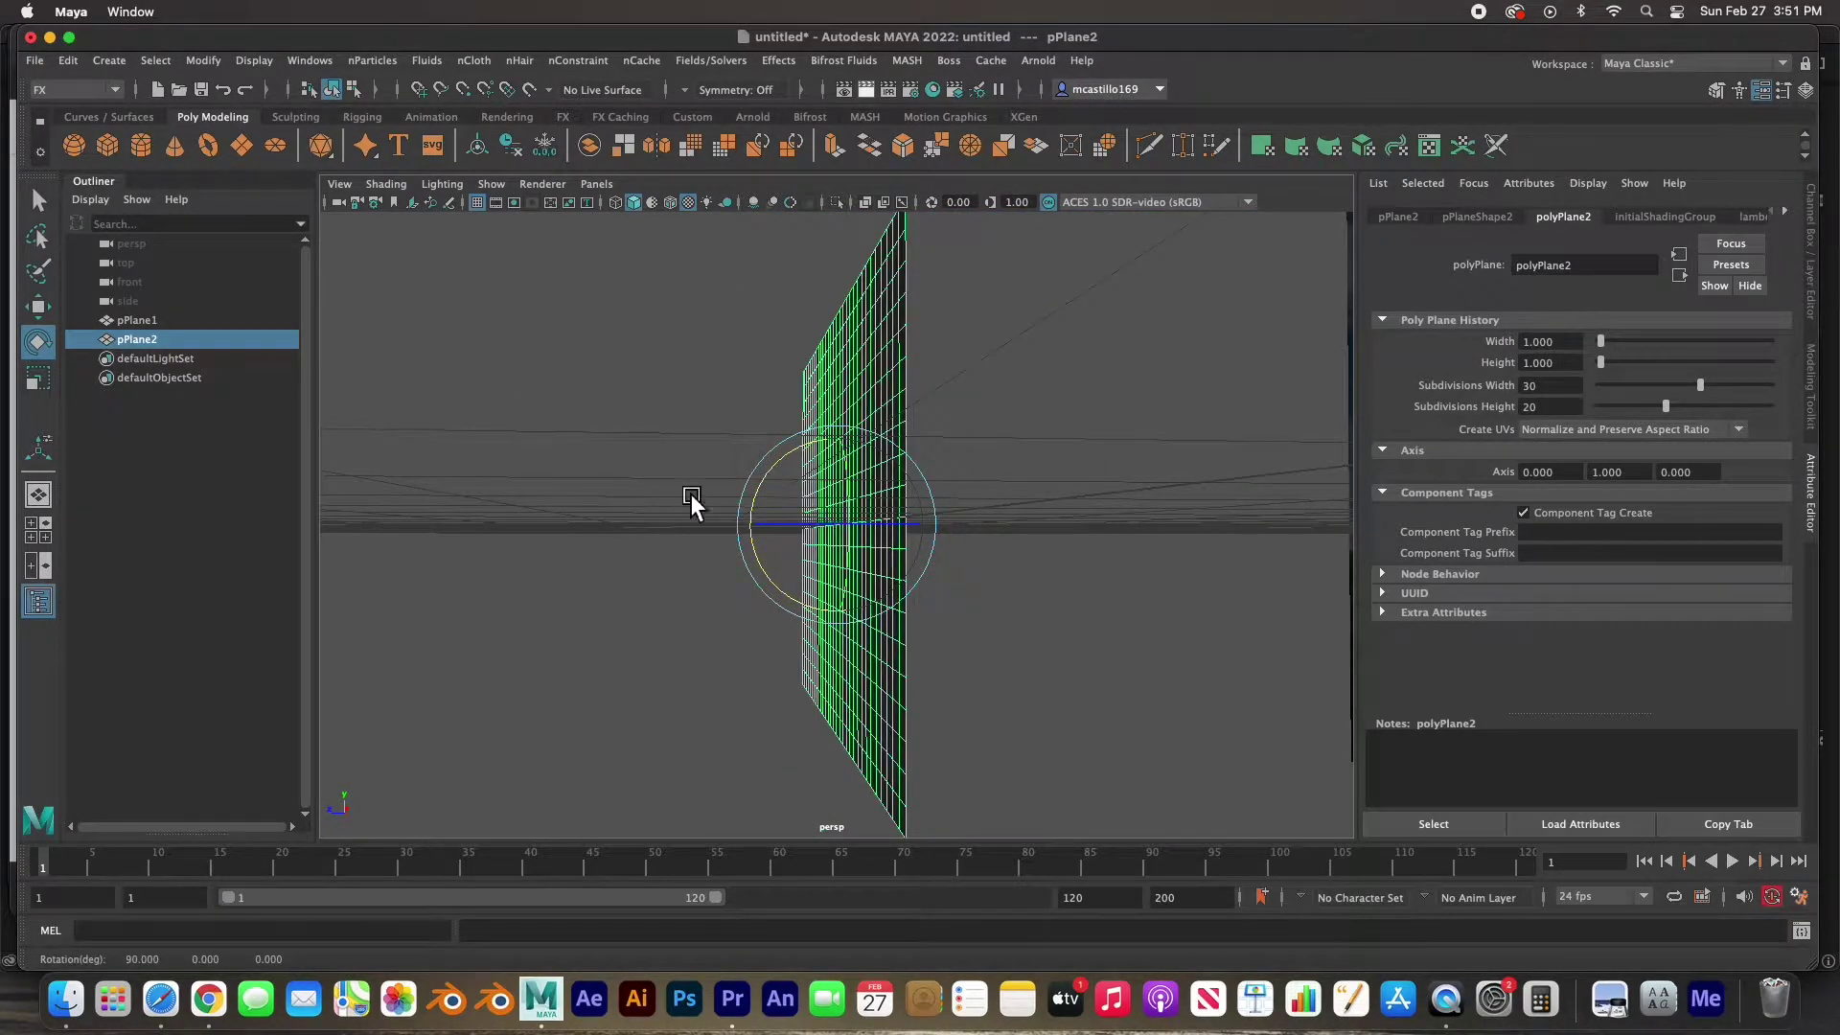
pyautogui.keyDown('alt'); pyautogui.moveTo(642, 510); pyautogui.dragTo(803, 517); pyautogui.keyUp('alt')
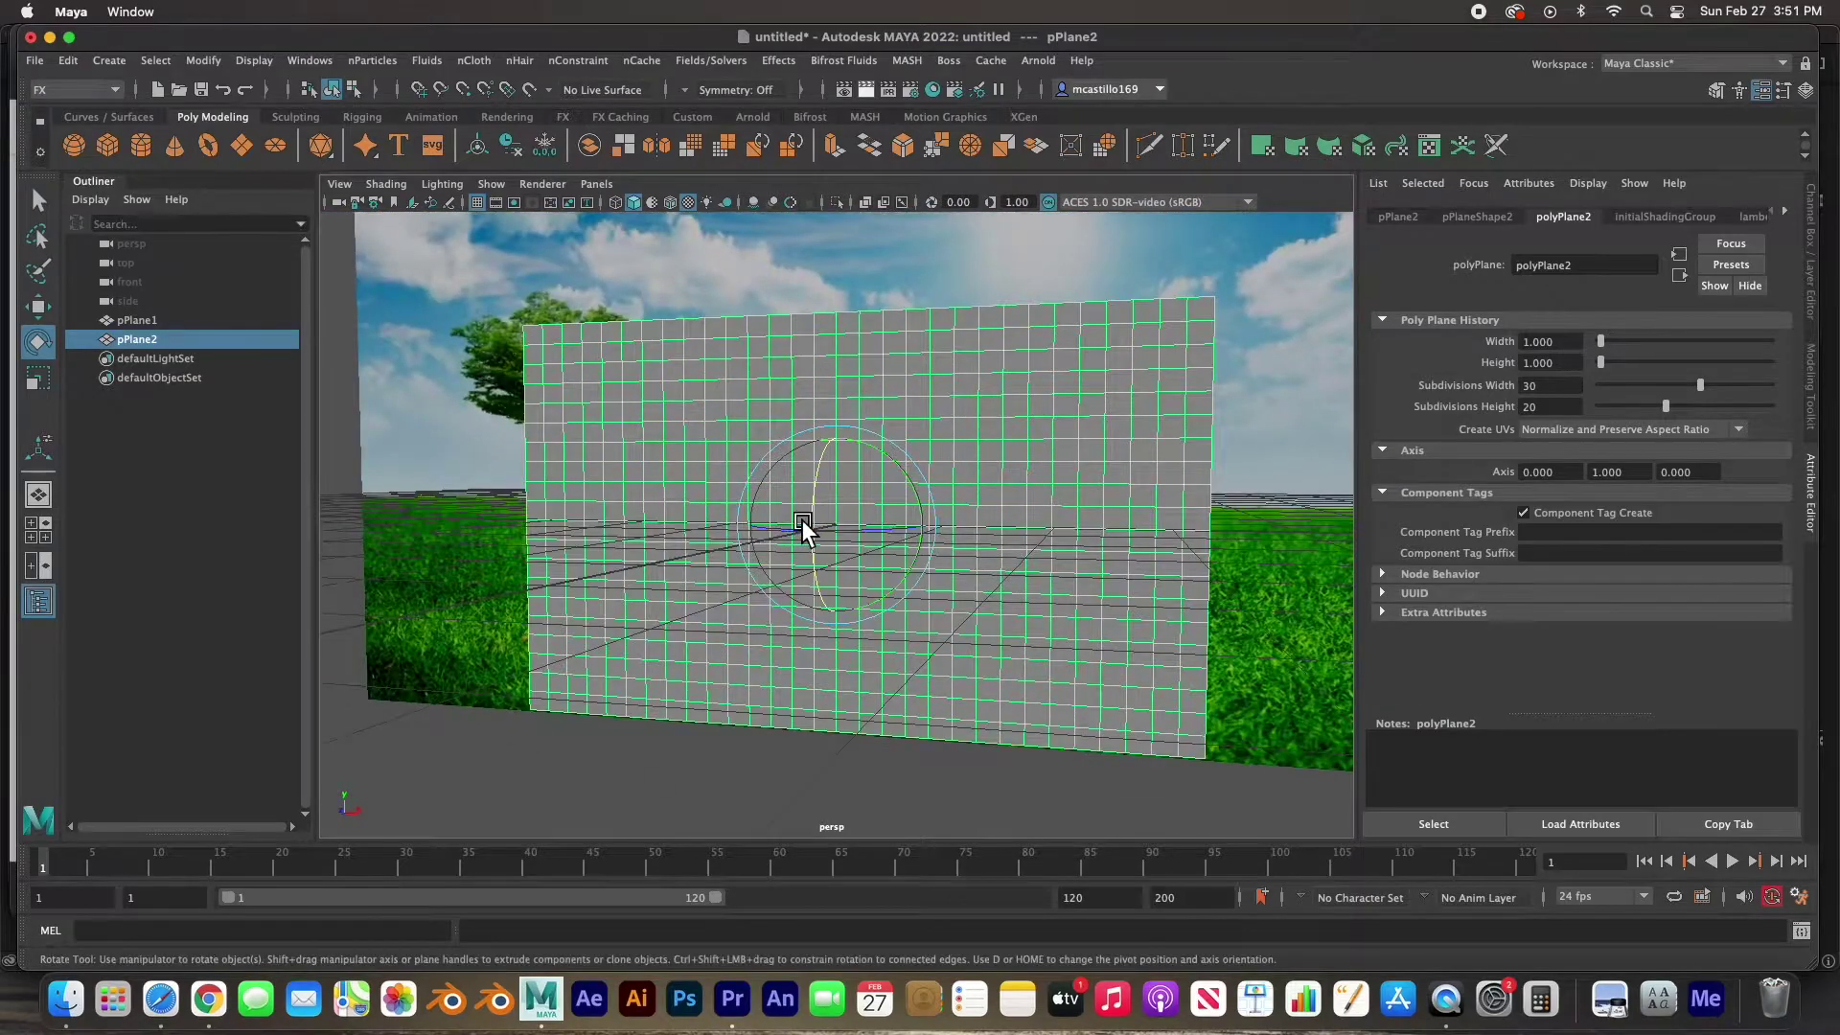
# Move the flag plane up above the grid and sideways along X, centered in front of the sky.
pyautogui.press('w')
pyautogui.moveTo(839, 484); pyautogui.dragTo(763, 586)
pyautogui.moveTo(939, 412); pyautogui.dragTo(866, 485)
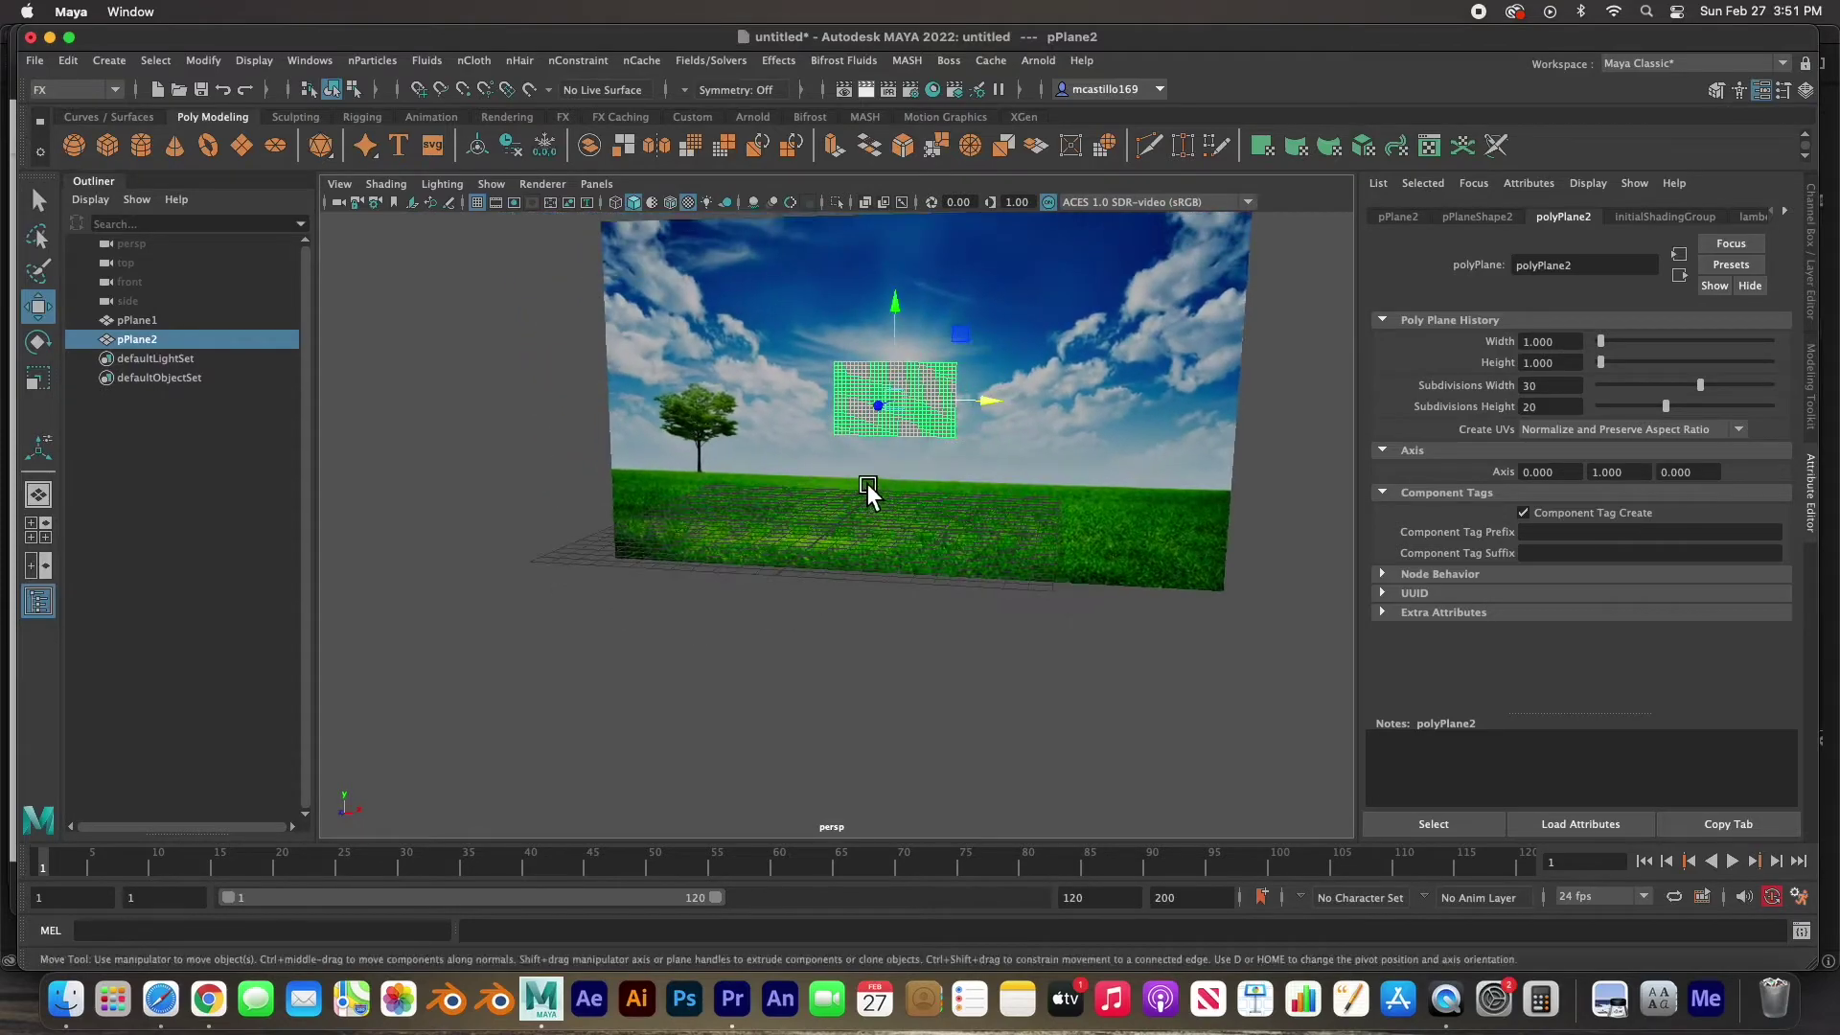
pyautogui.moveTo(911, 348); pyautogui.dragTo(895, 329)
# Hide the sky backdrop plane and create a polygon cylinder at the grid center.
pyautogui.click(1155, 417)
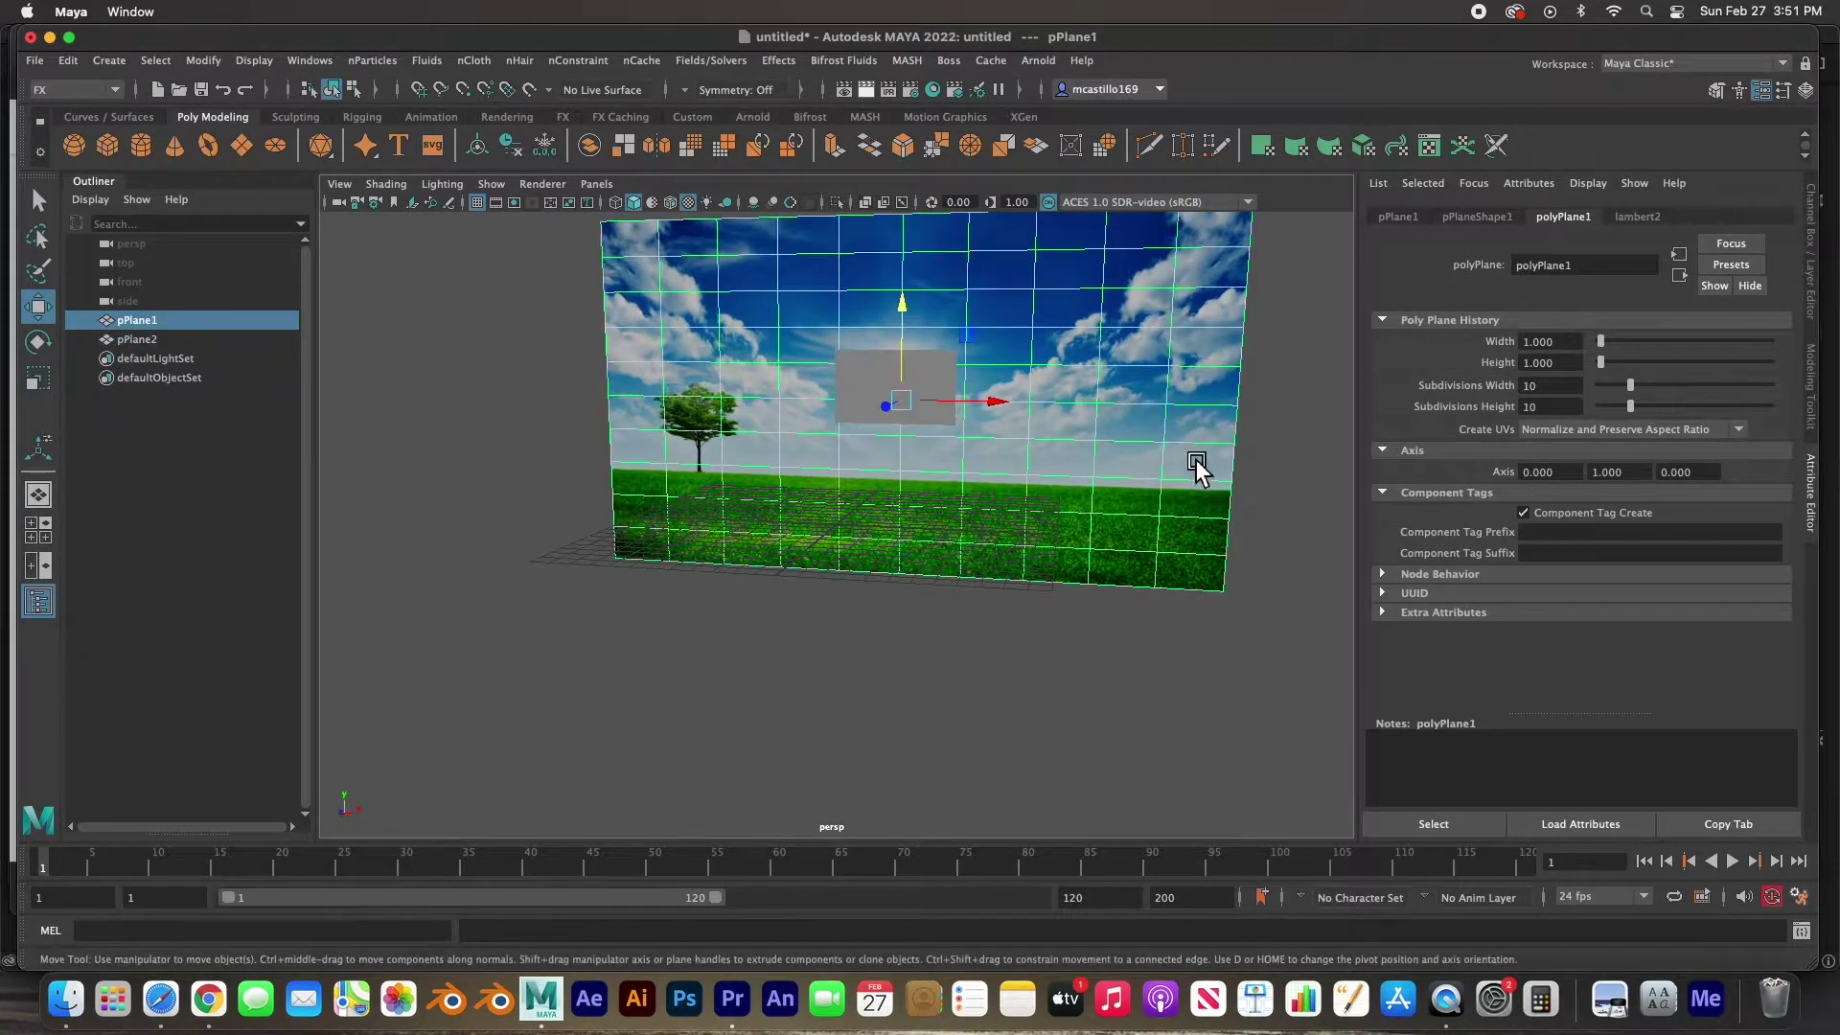
pyautogui.press('h')
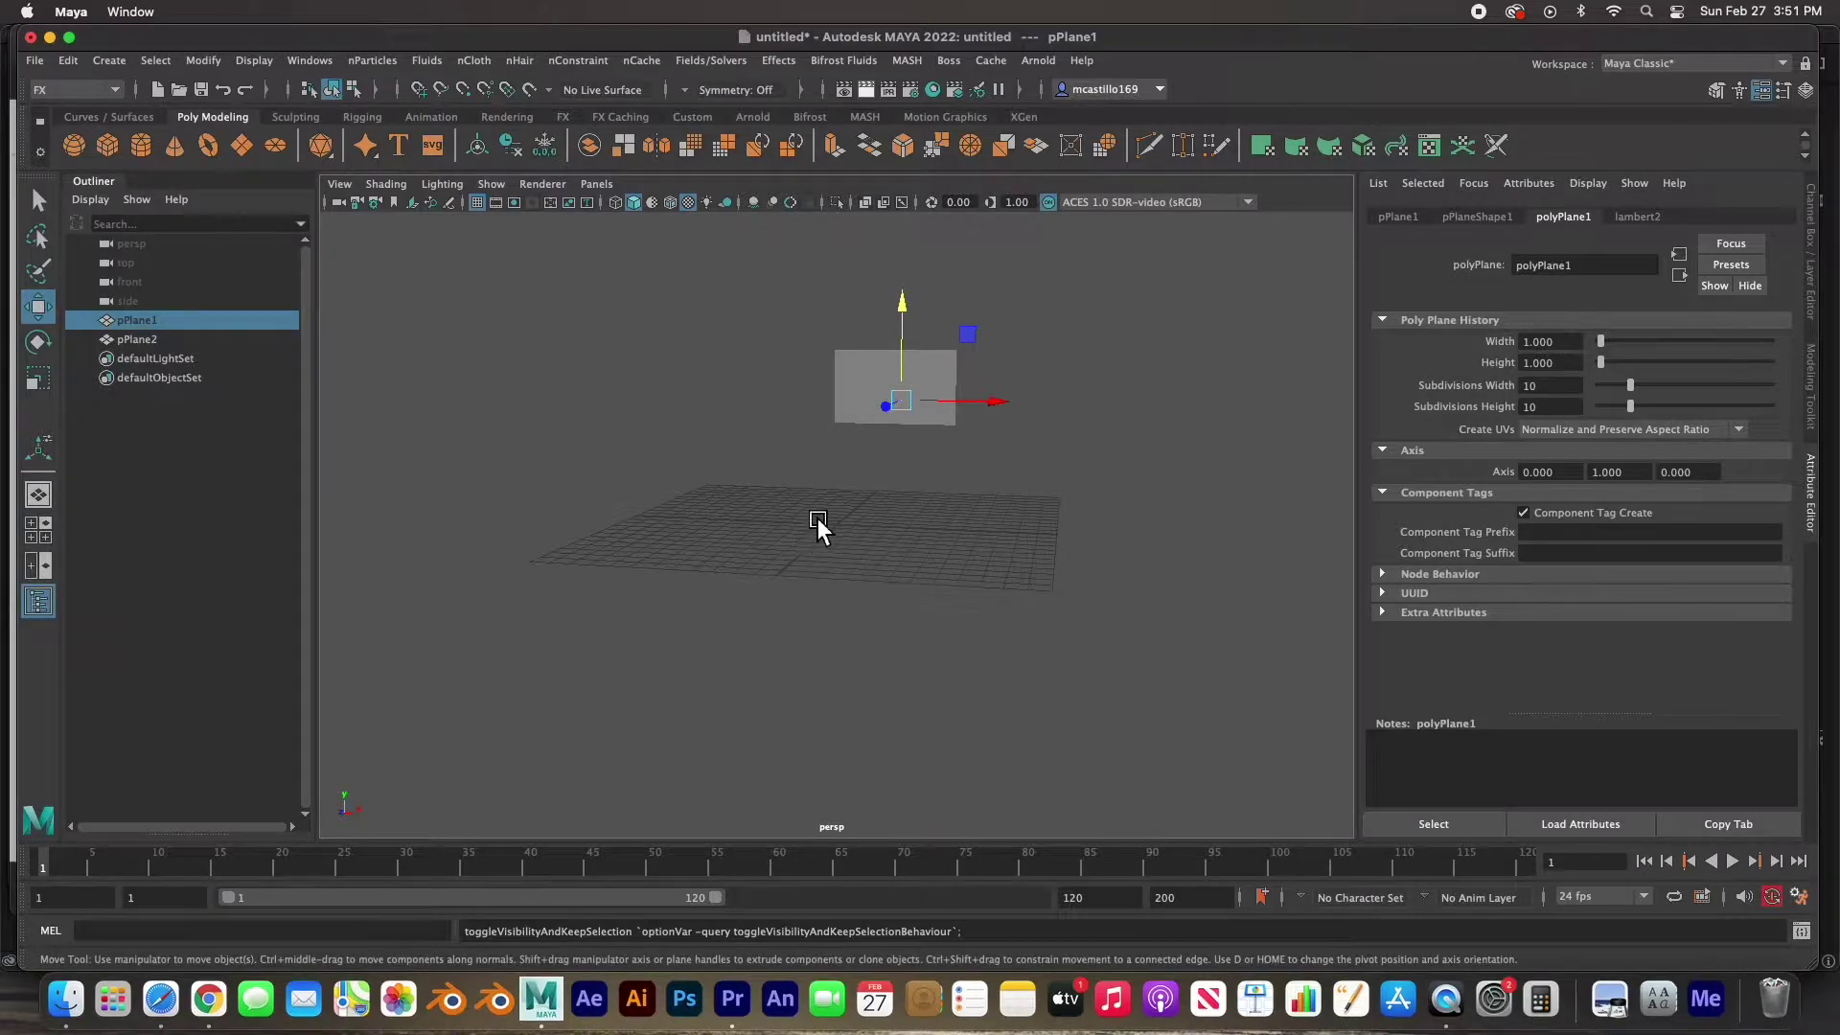
pyautogui.click(146, 151)
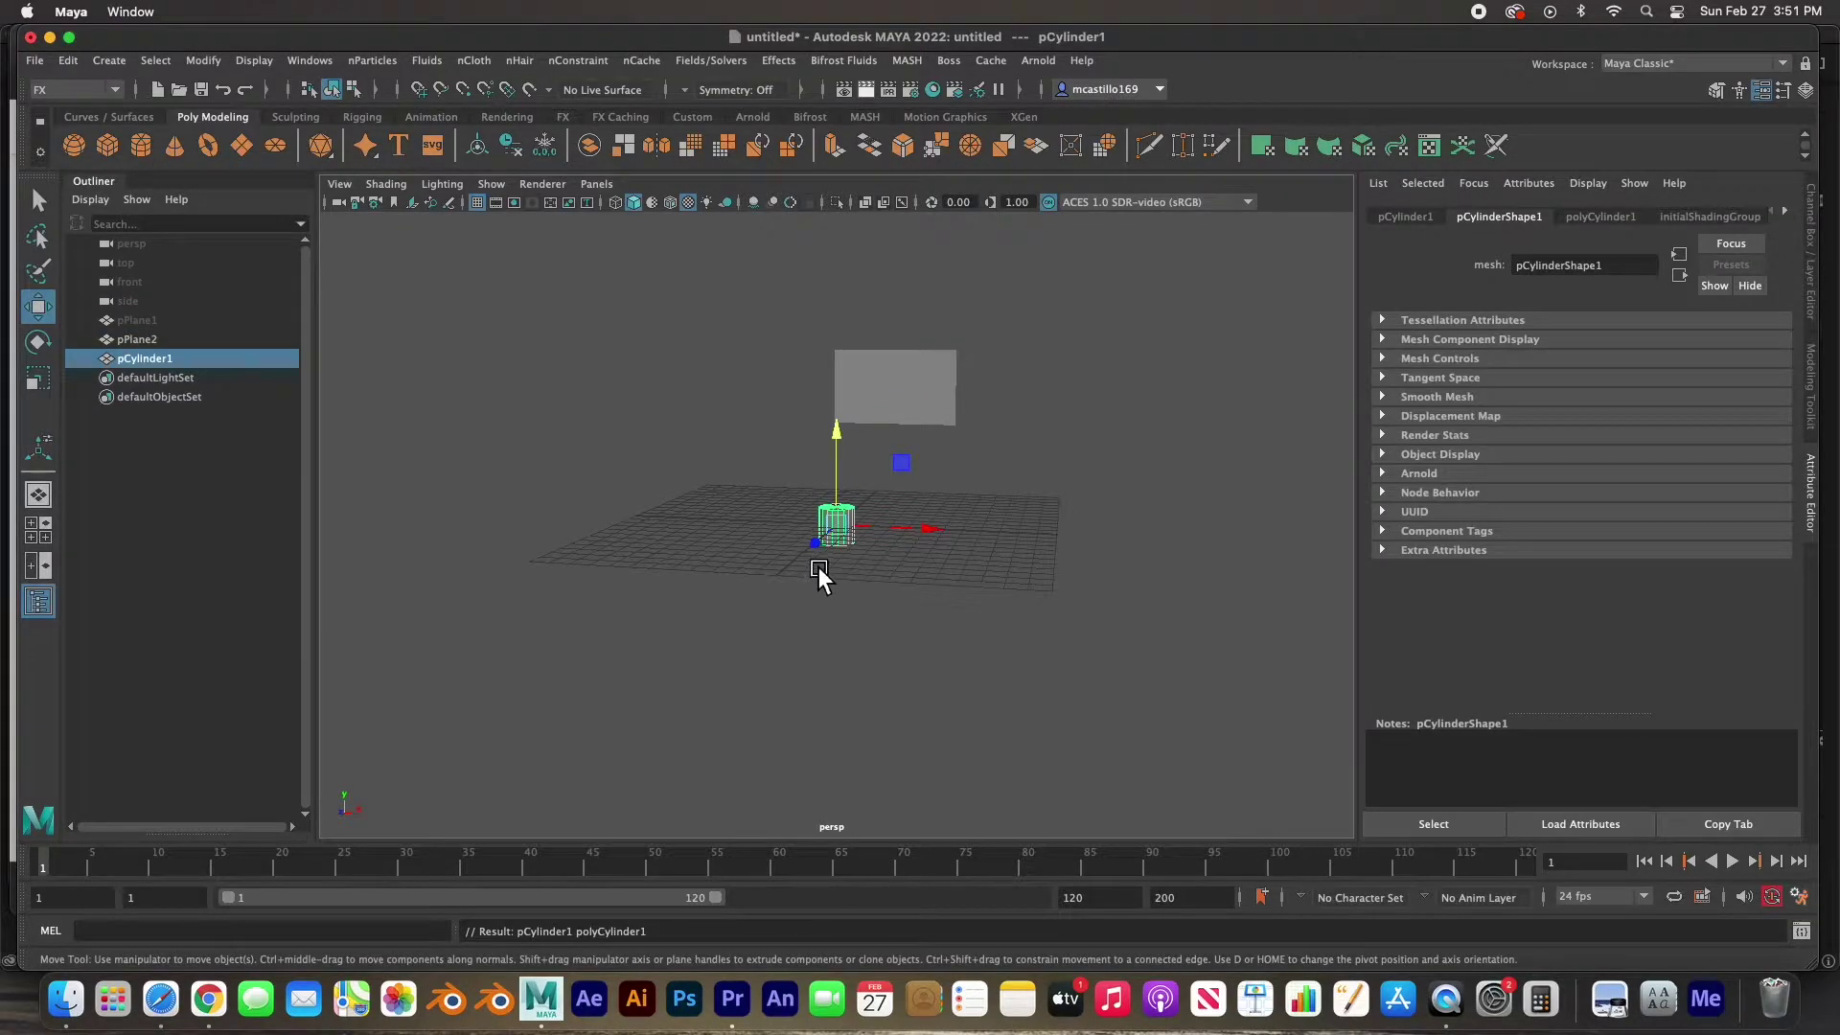
# Scale the cylinder into a thin pole, about 0.17 in X and Z and 6.8 in Y, and raise it about 3.4 units beside the flag.
pyautogui.keyDown('alt'); pyautogui.moveTo(818, 568); pyautogui.dragTo(808, 594); pyautogui.keyUp('alt')
pyautogui.press('r')
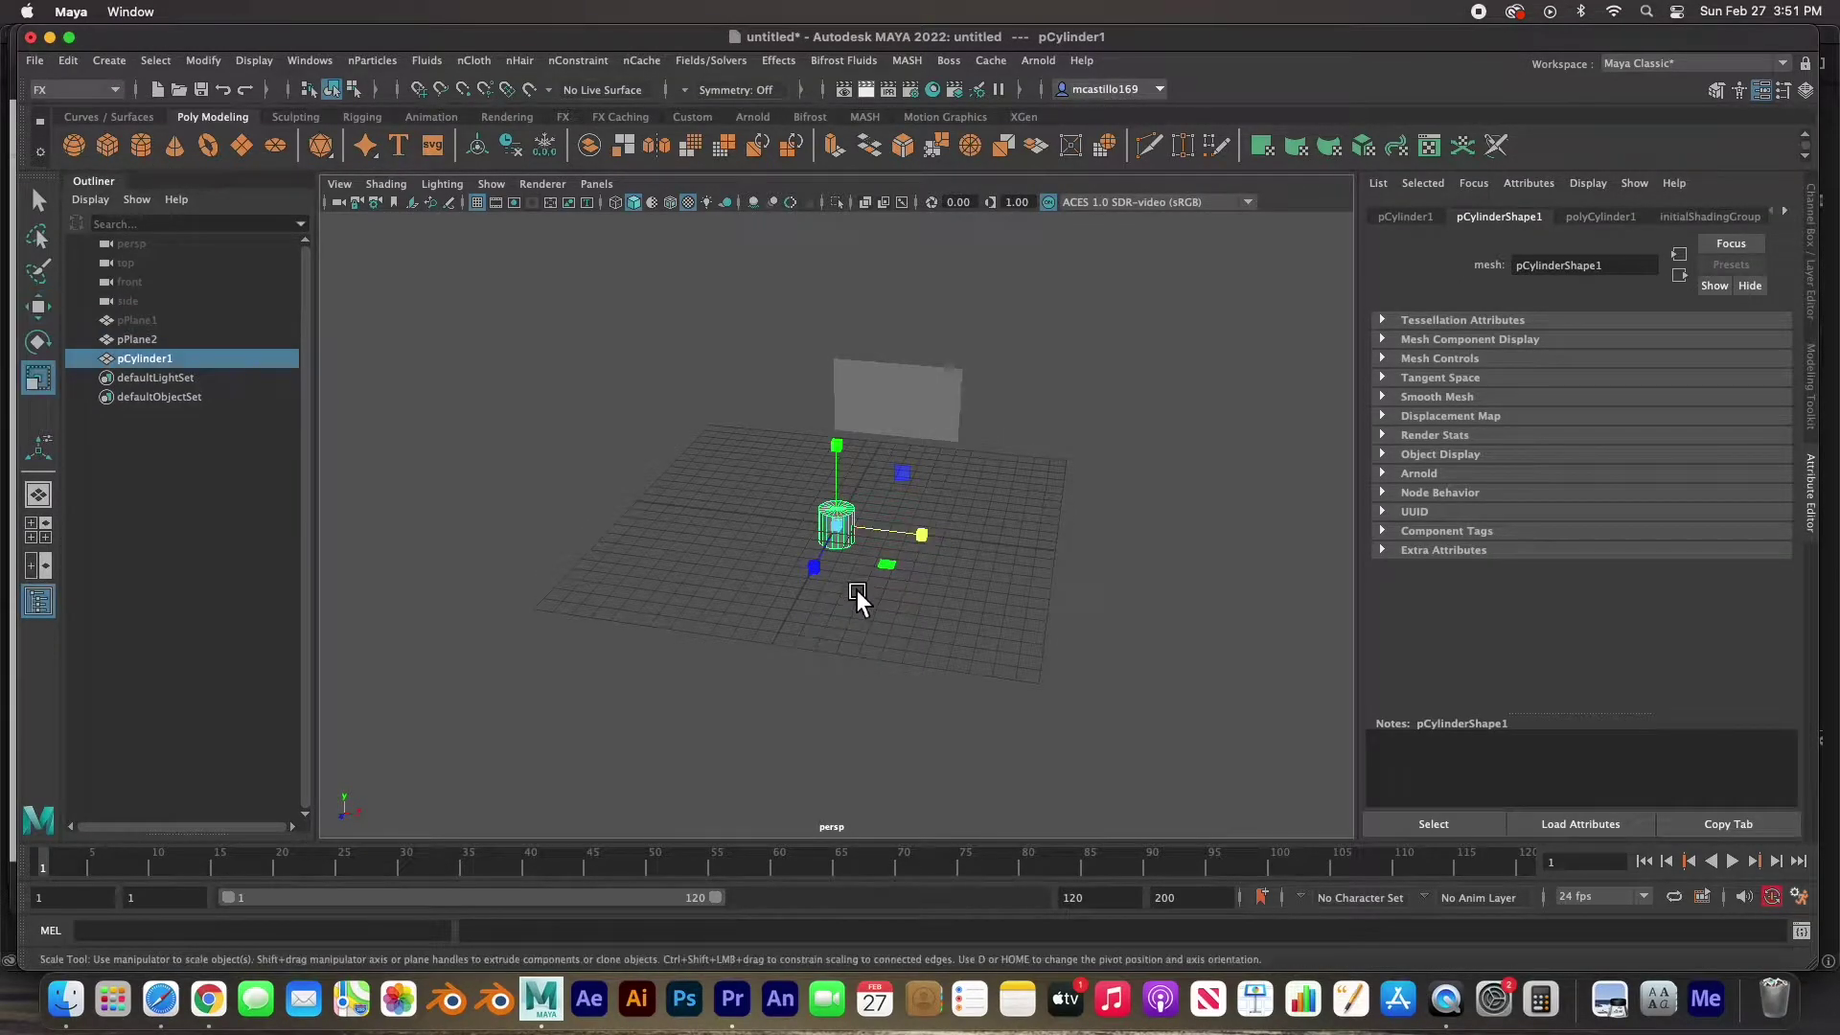
pyautogui.moveTo(836, 525); pyautogui.dragTo(841, 353)
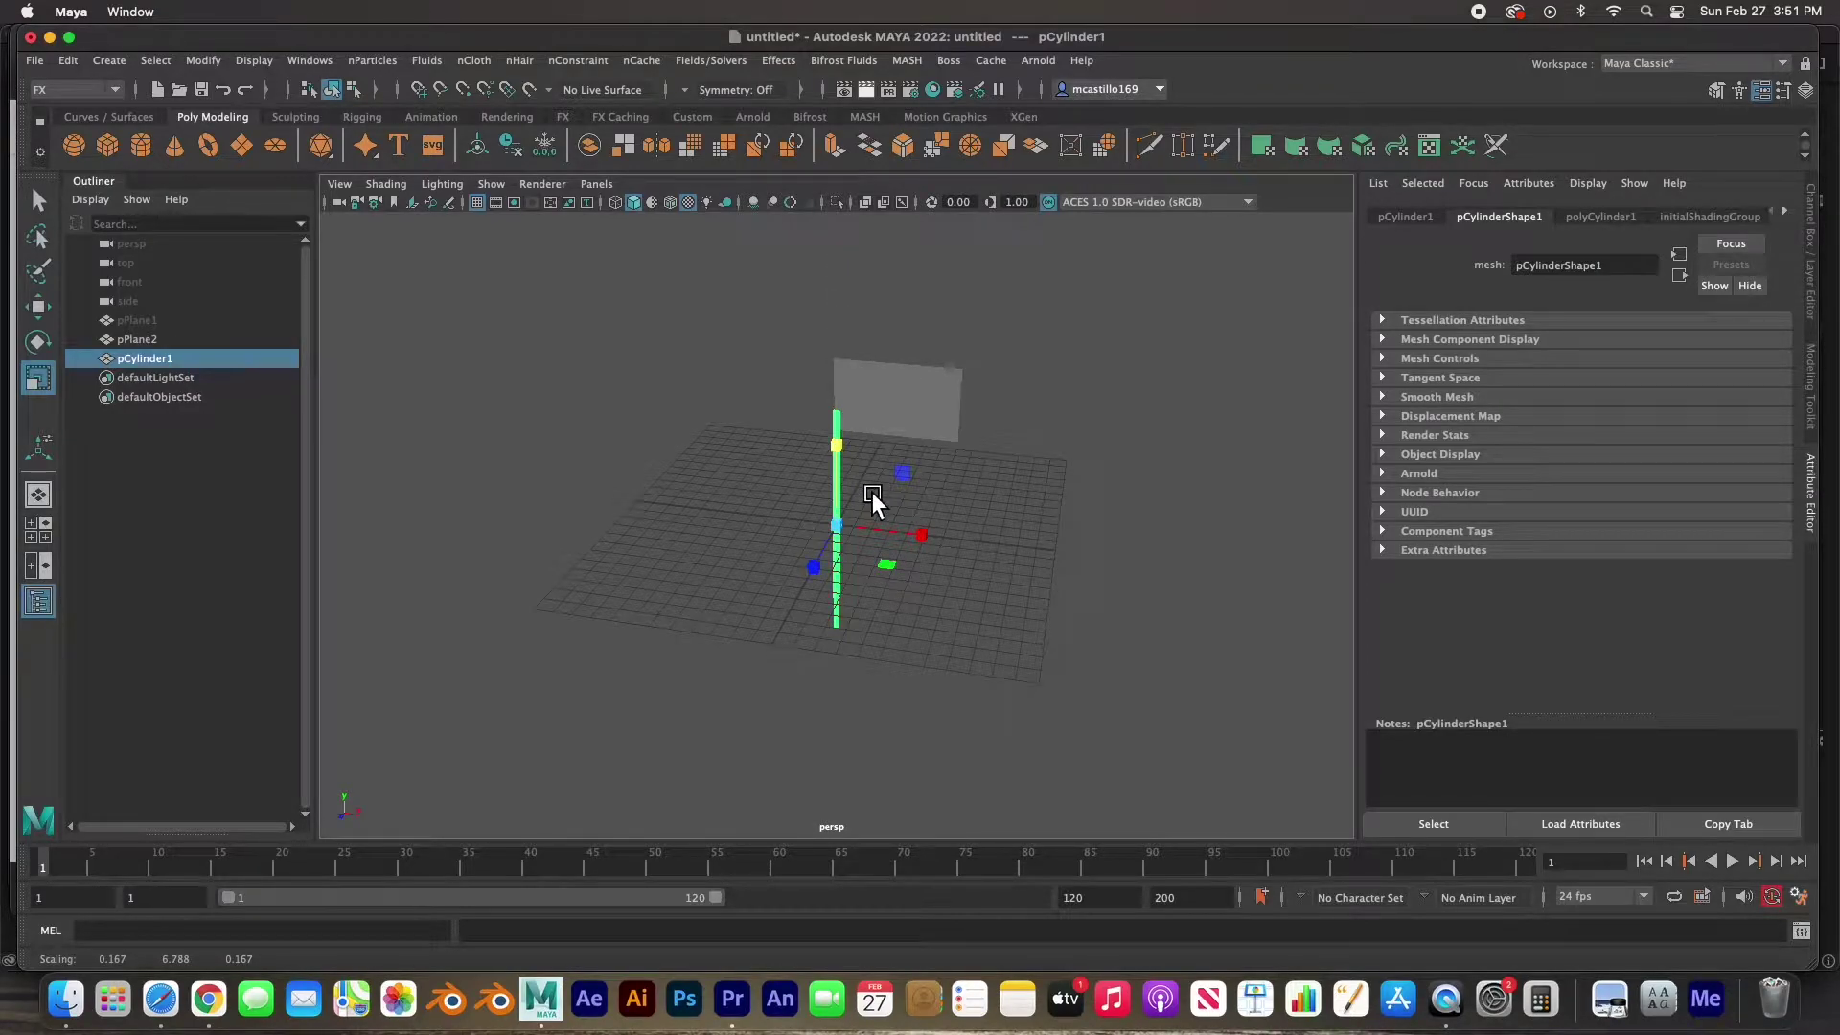
pyautogui.press('w')
pyautogui.moveTo(849, 480); pyautogui.dragTo(854, 422)
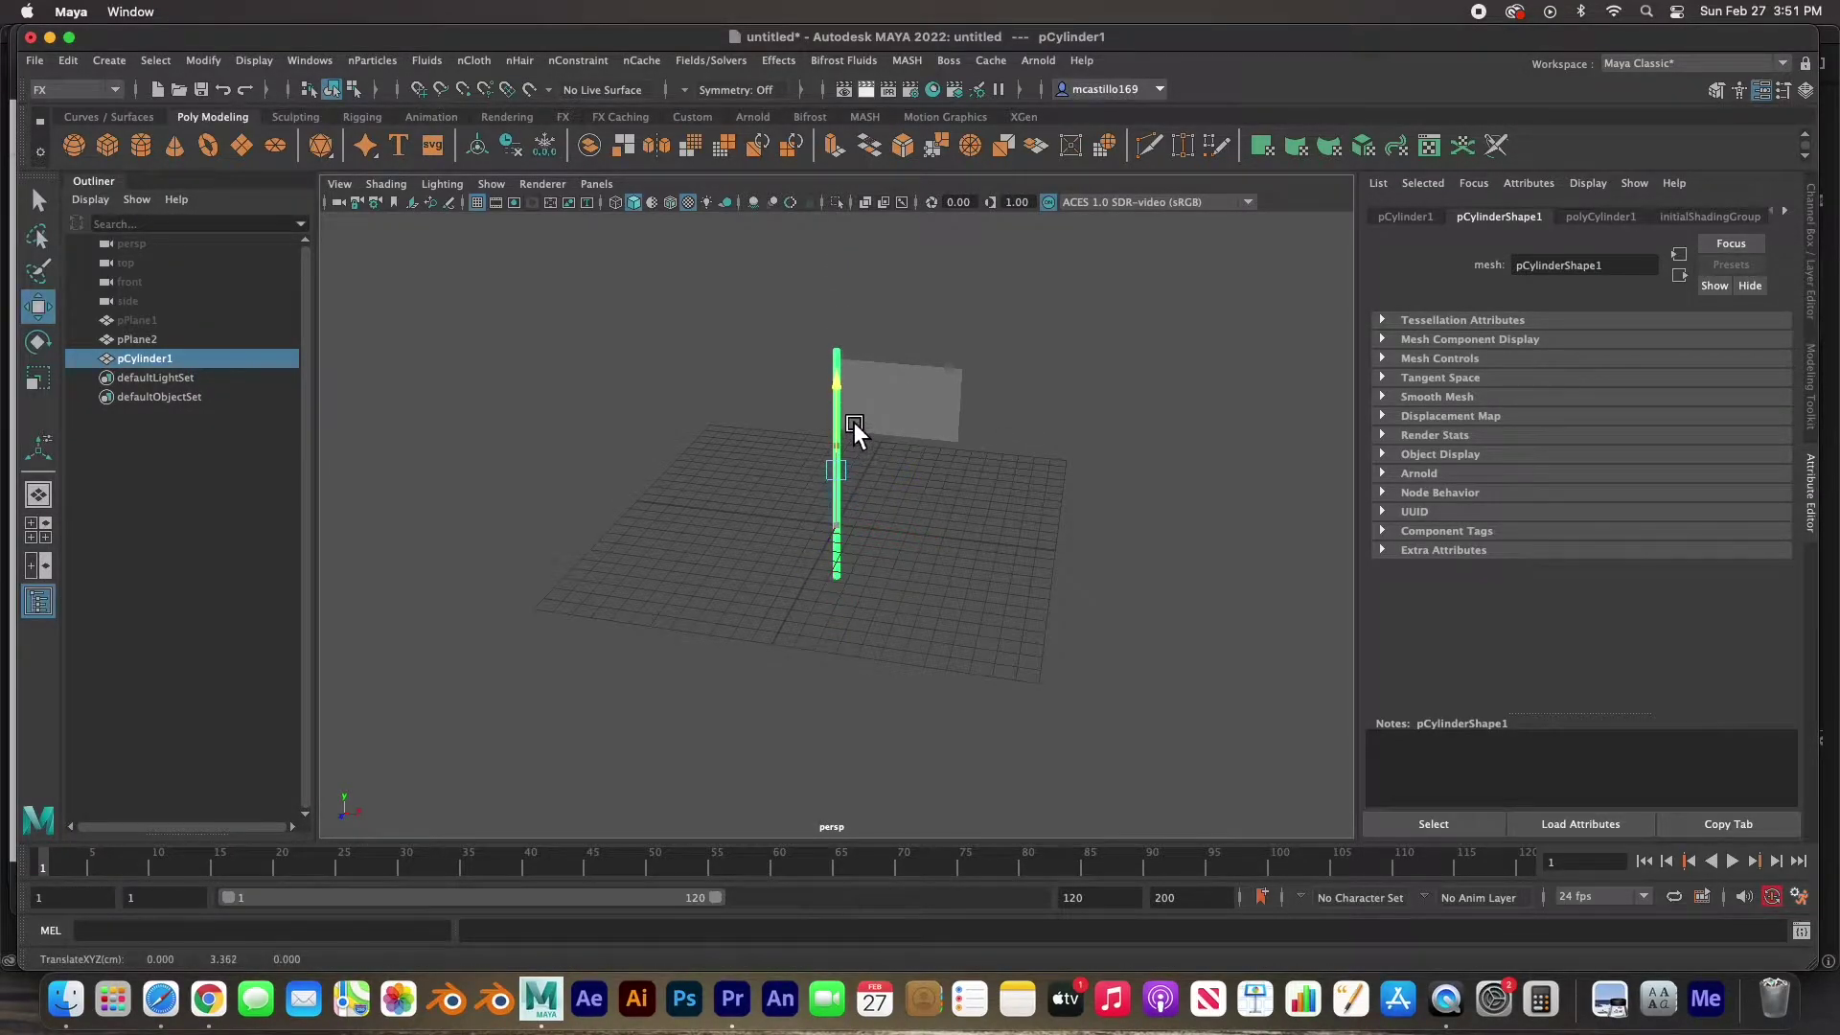
pyautogui.click(901, 554)
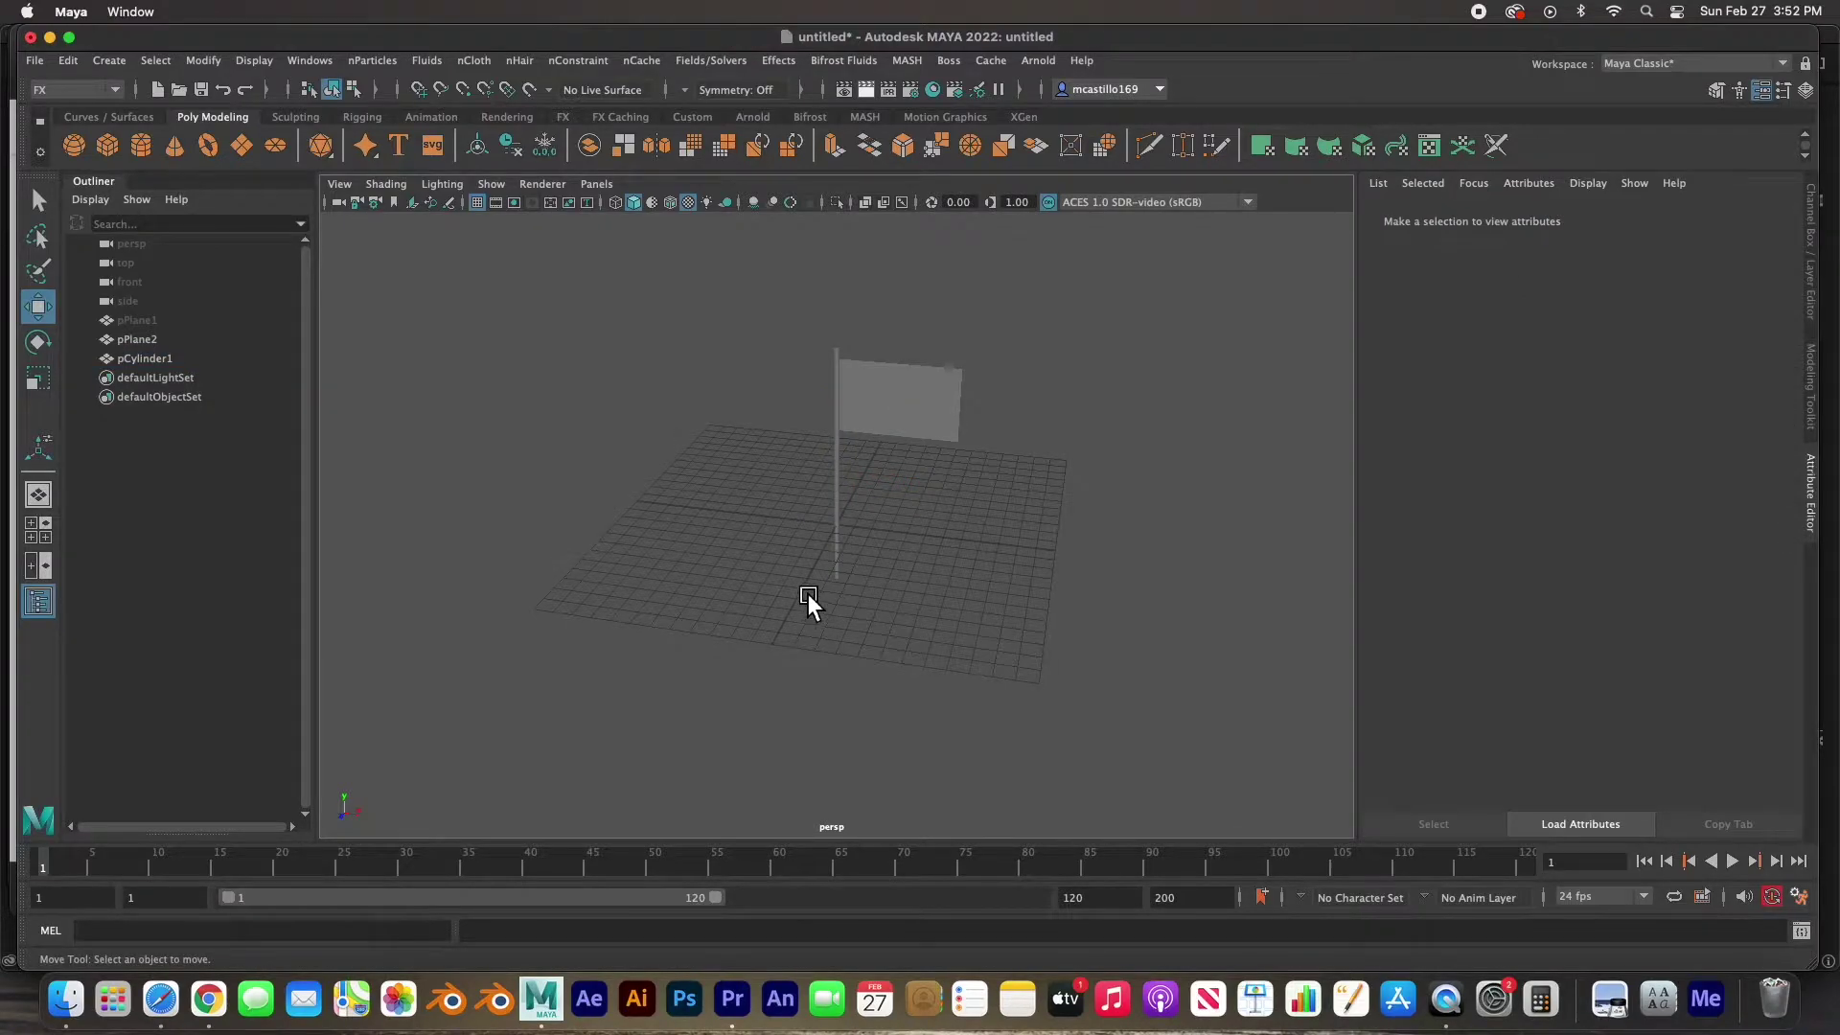
pyautogui.keyDown('alt'); pyautogui.moveTo(807, 594); pyautogui.dragTo(855, 577); pyautogui.keyUp('alt')
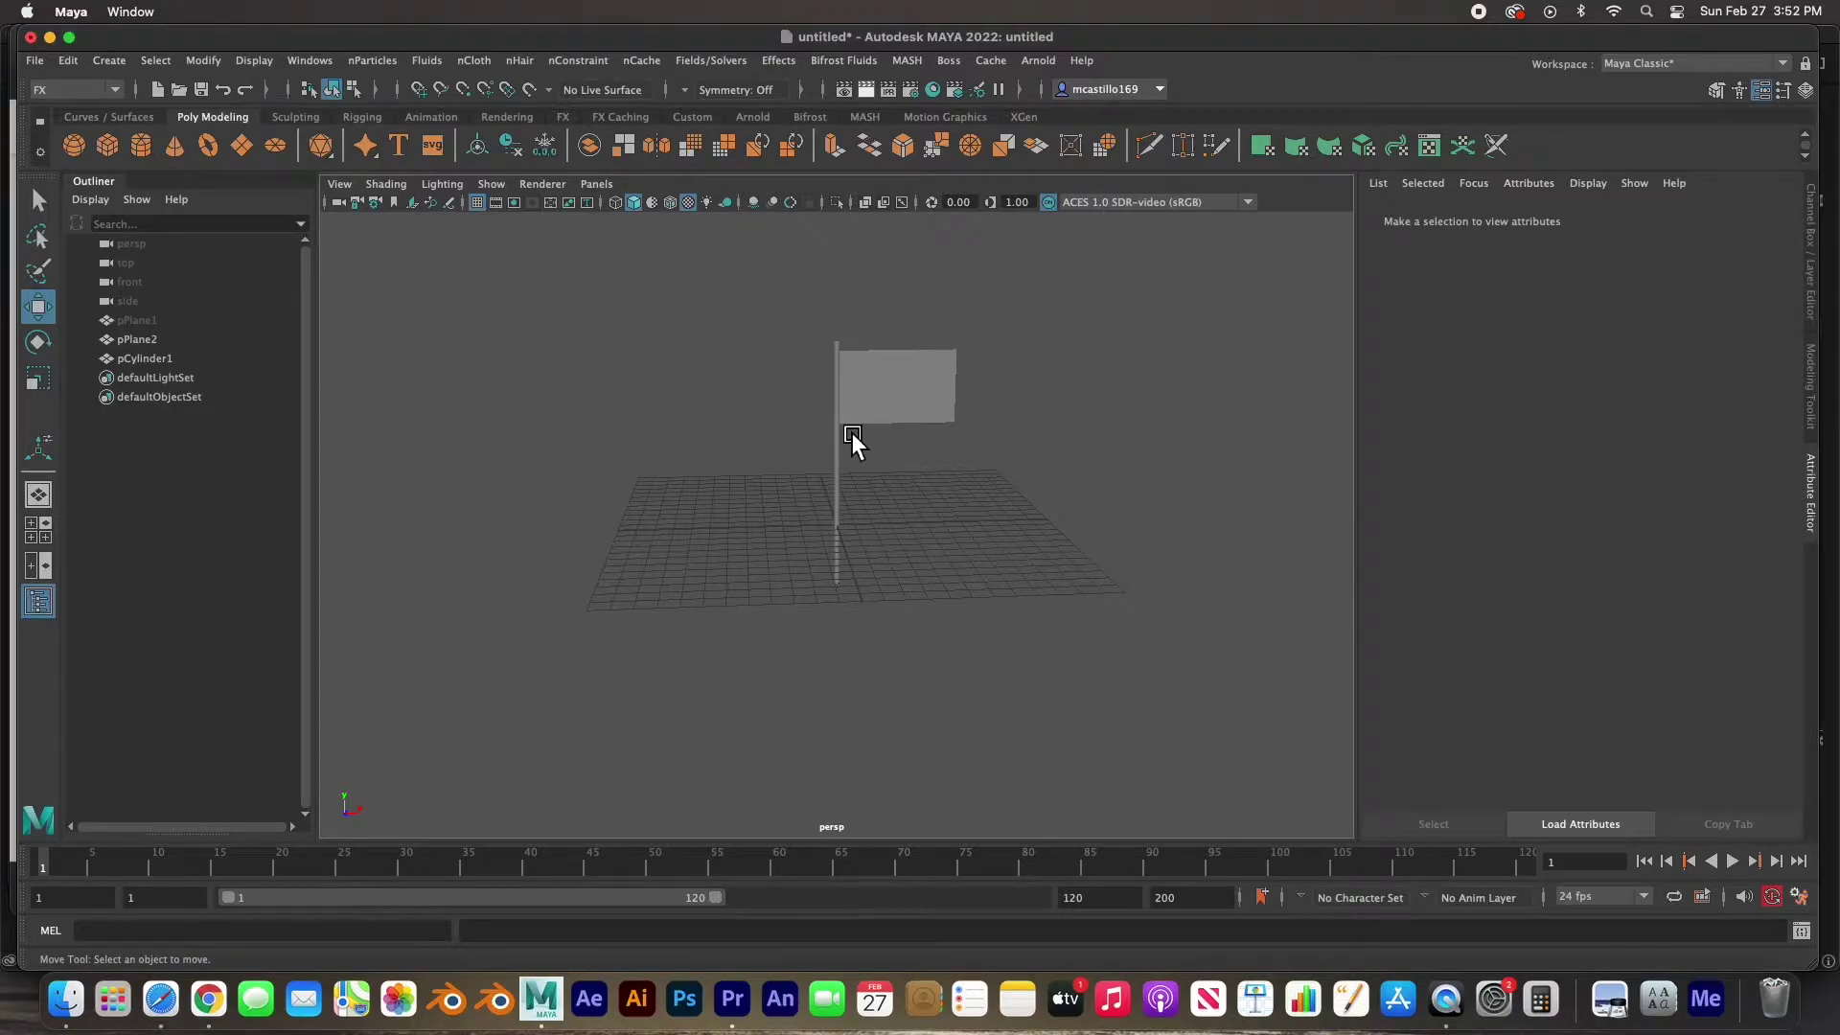
# Unhide the sky backdrop plane behind the flag and pole.
pyautogui.click(901, 379)
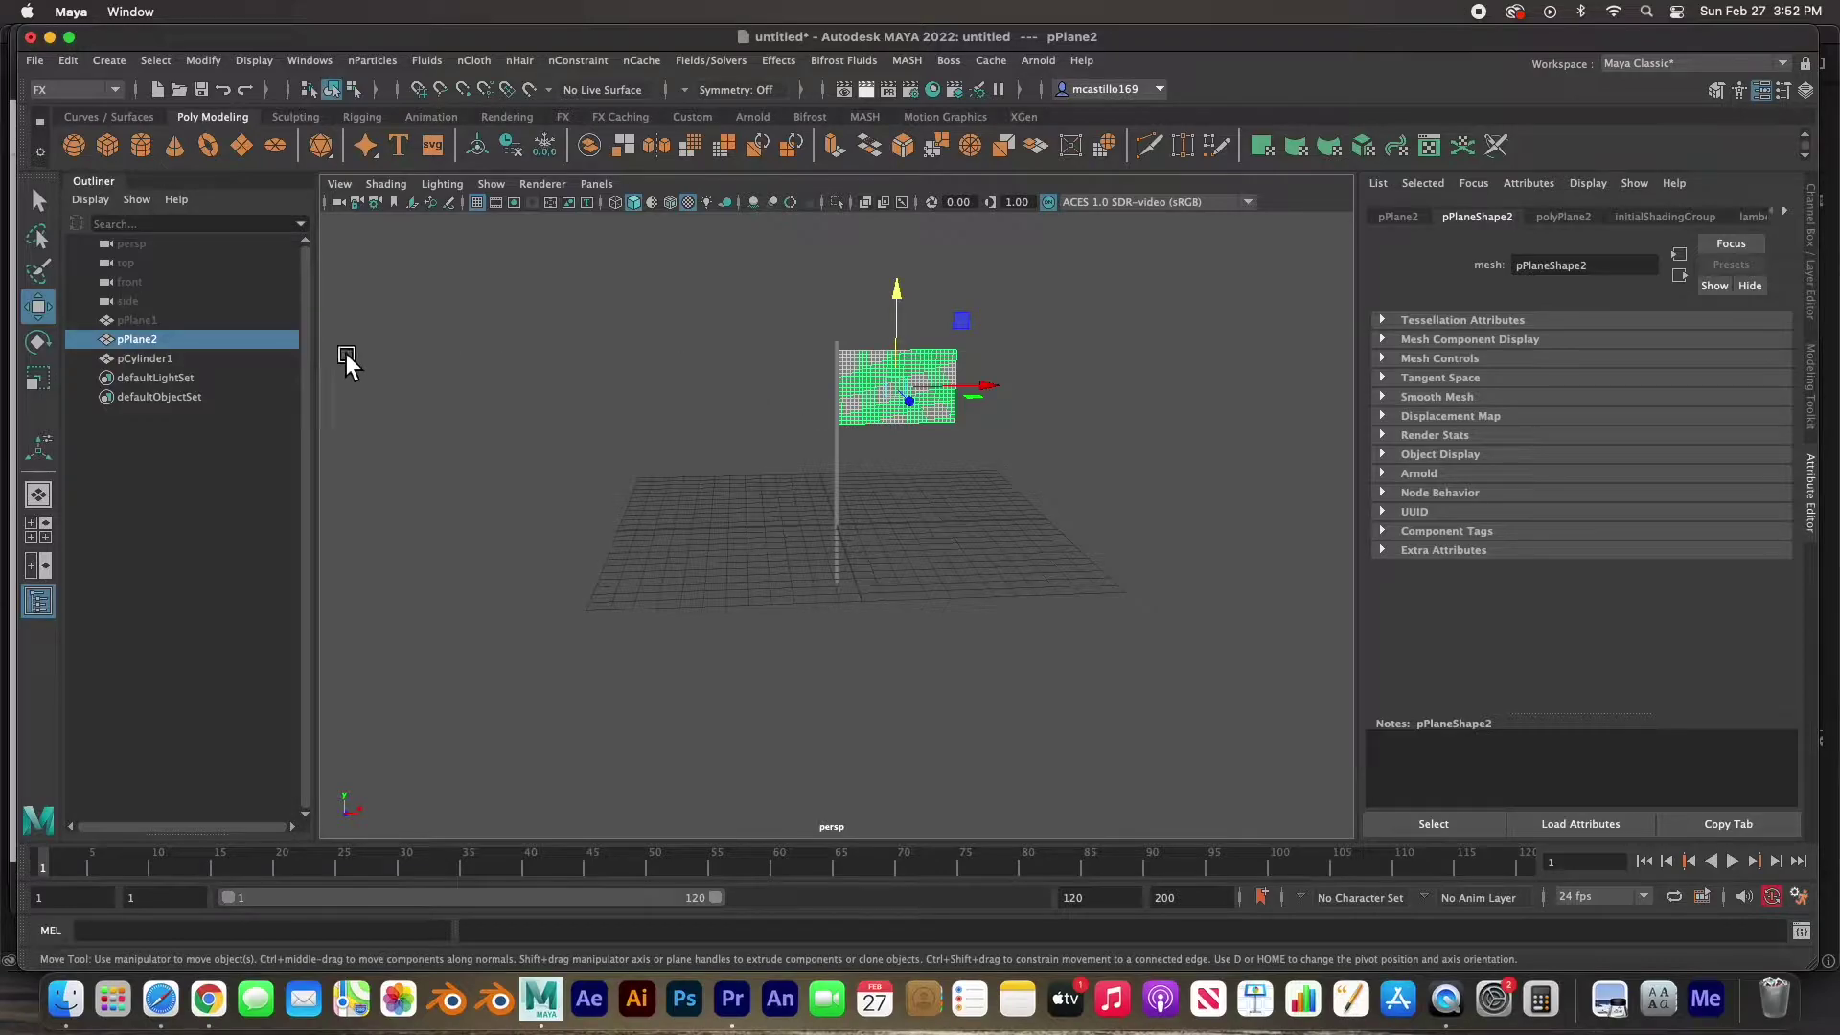
pyautogui.click(142, 324)
pyautogui.press('h')
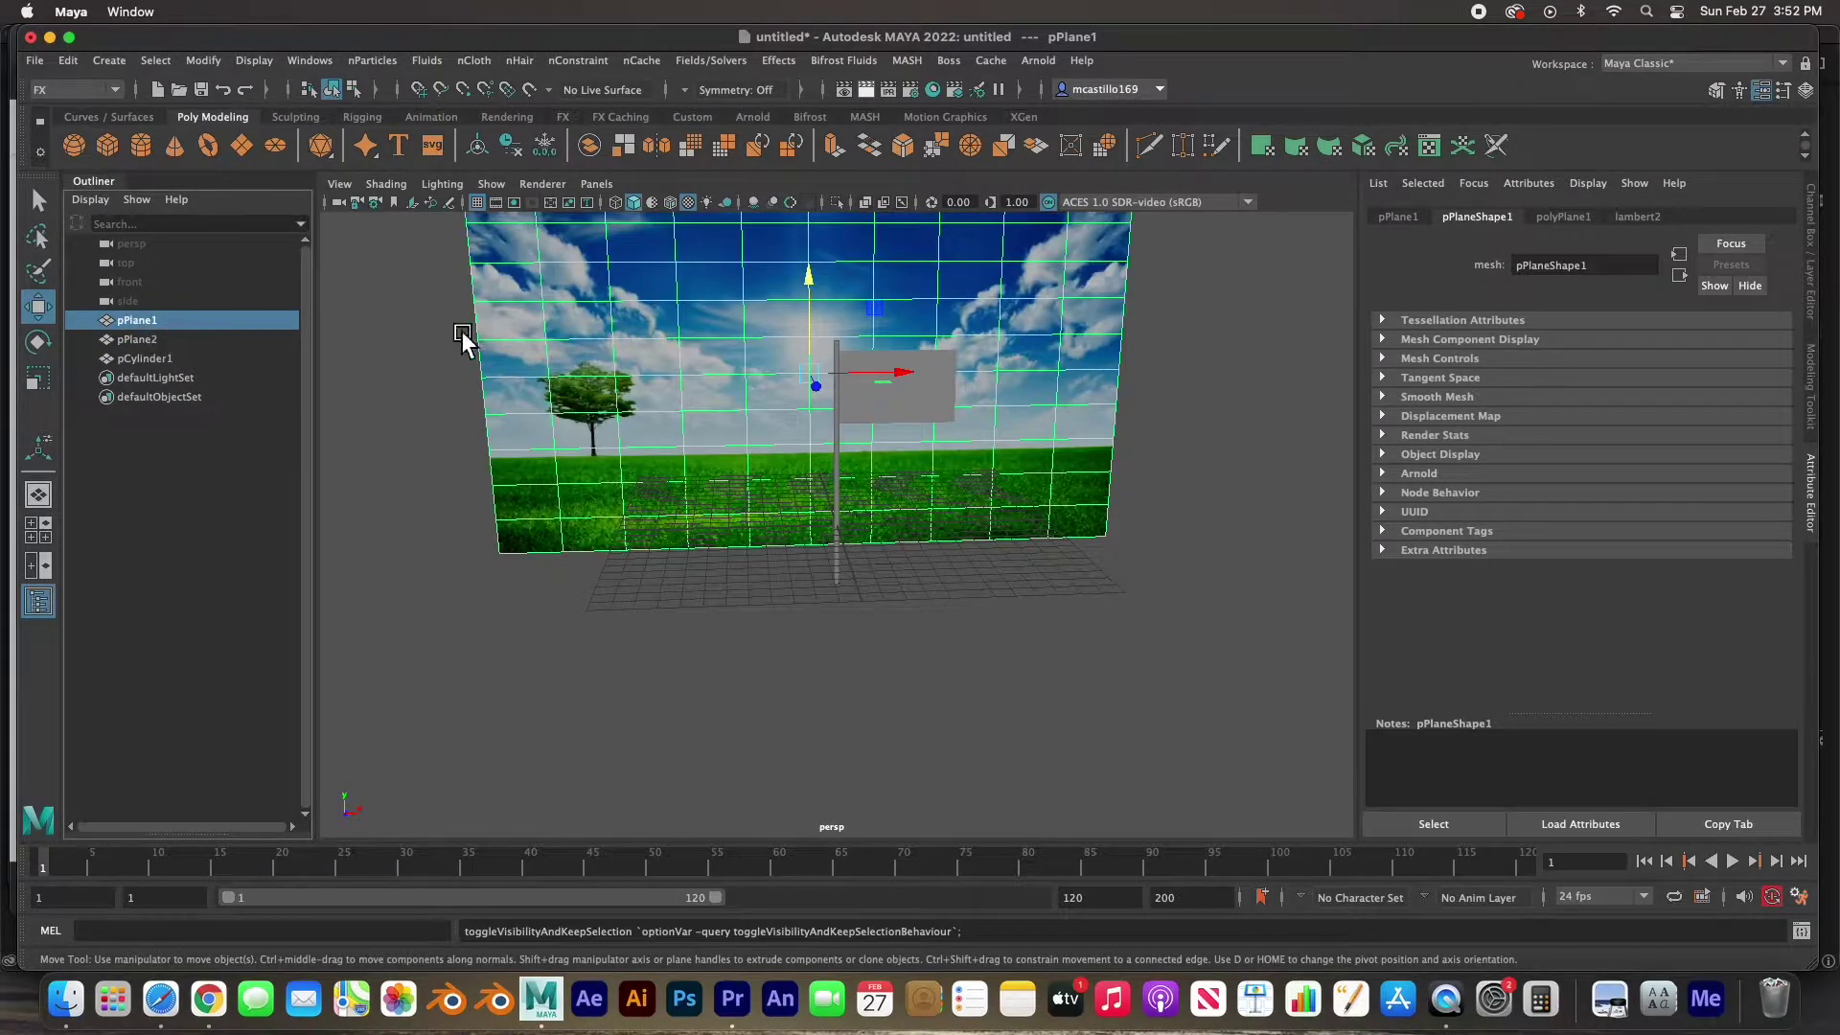
# Hide the perspective view's grid and display the scene in textured shading.
pyautogui.press('5')
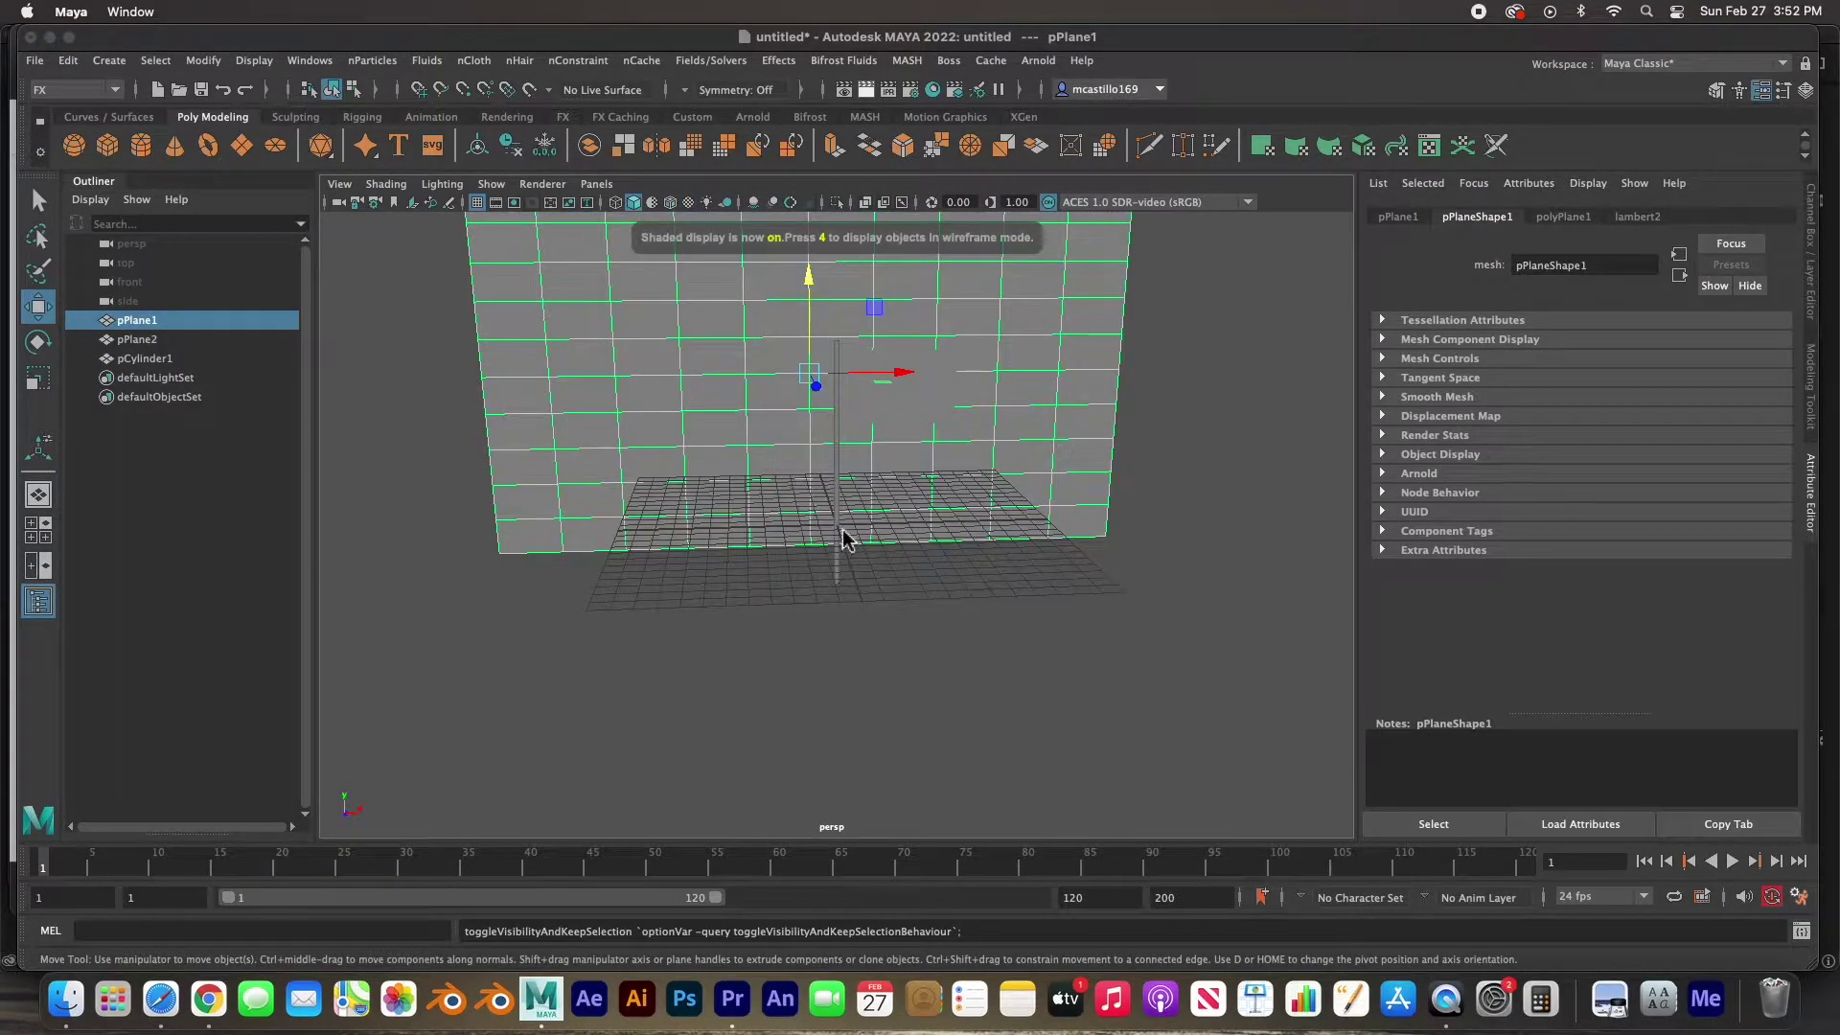
pyautogui.click(836, 565)
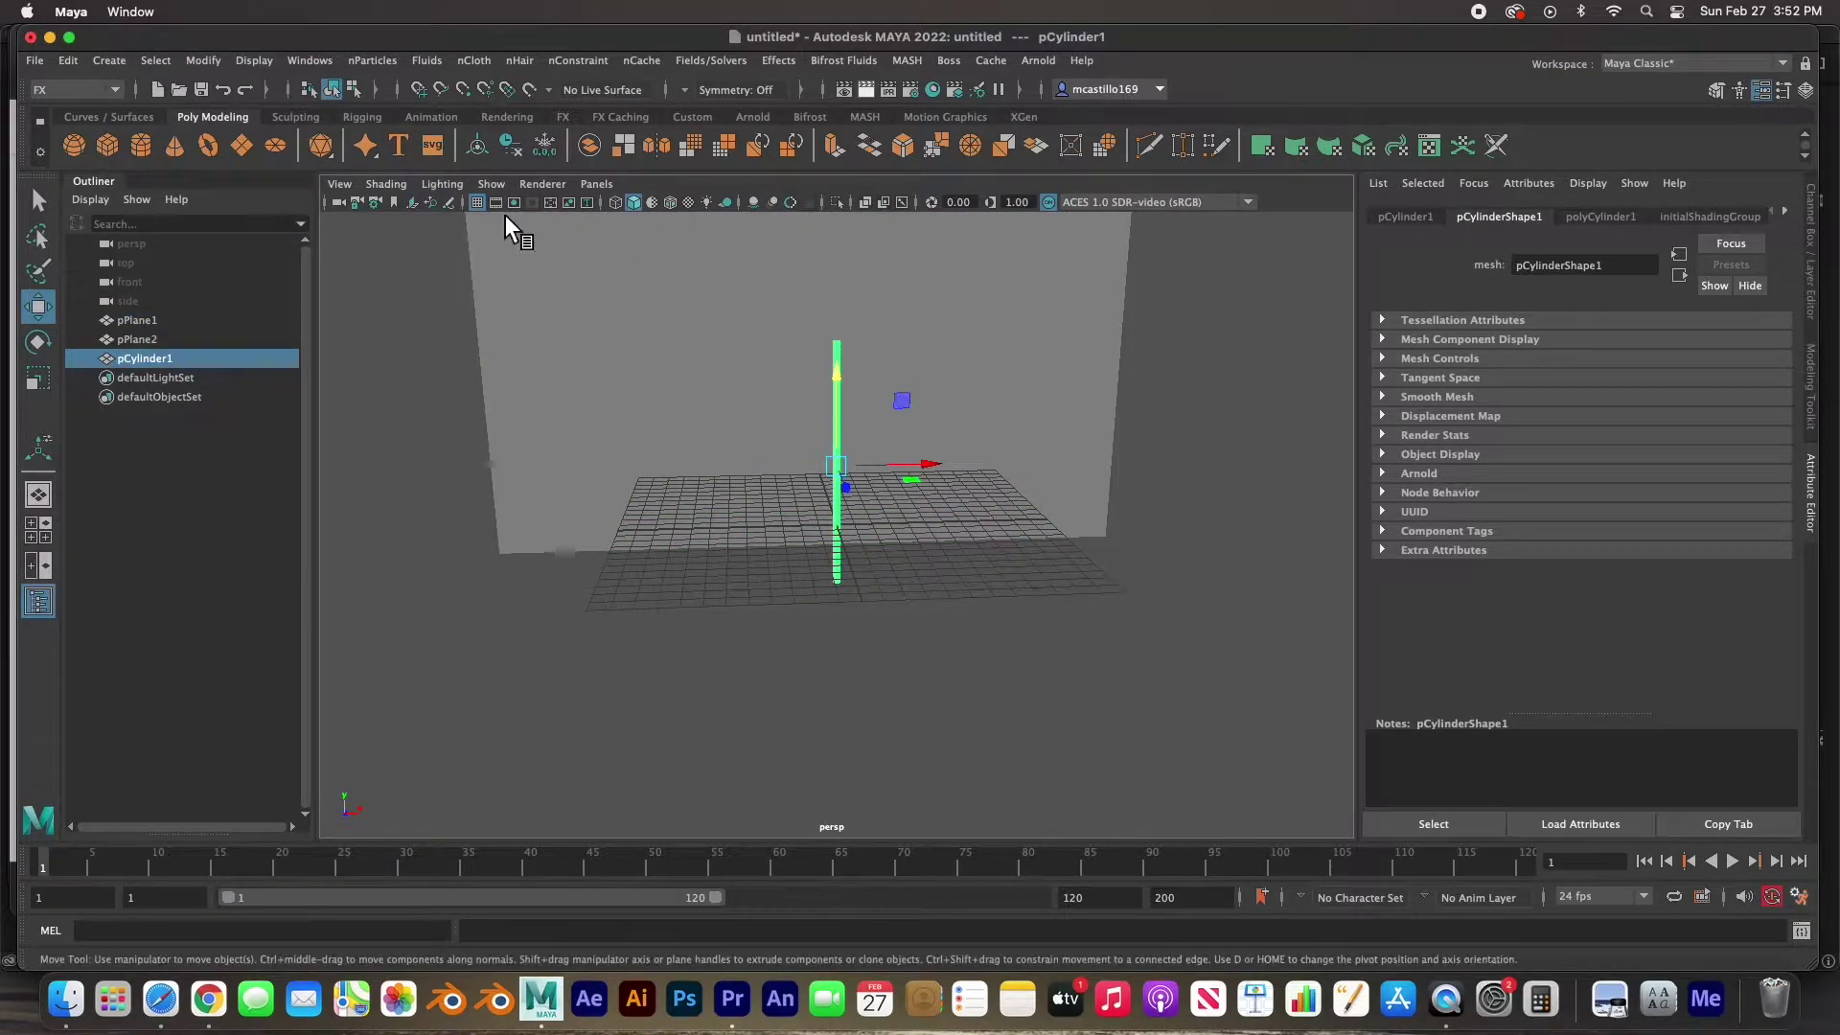
pyautogui.click(478, 202)
pyautogui.moveTo(923, 634)
pyautogui.keyDown('alt'); pyautogui.mouseDown()
pyautogui.moveTo(909, 590)
pyautogui.moveTo(843, 566)
pyautogui.moveTo(905, 557)
pyautogui.moveTo(882, 546)
pyautogui.mouseUp(); pyautogui.keyUp('alt')
pyautogui.press('6')
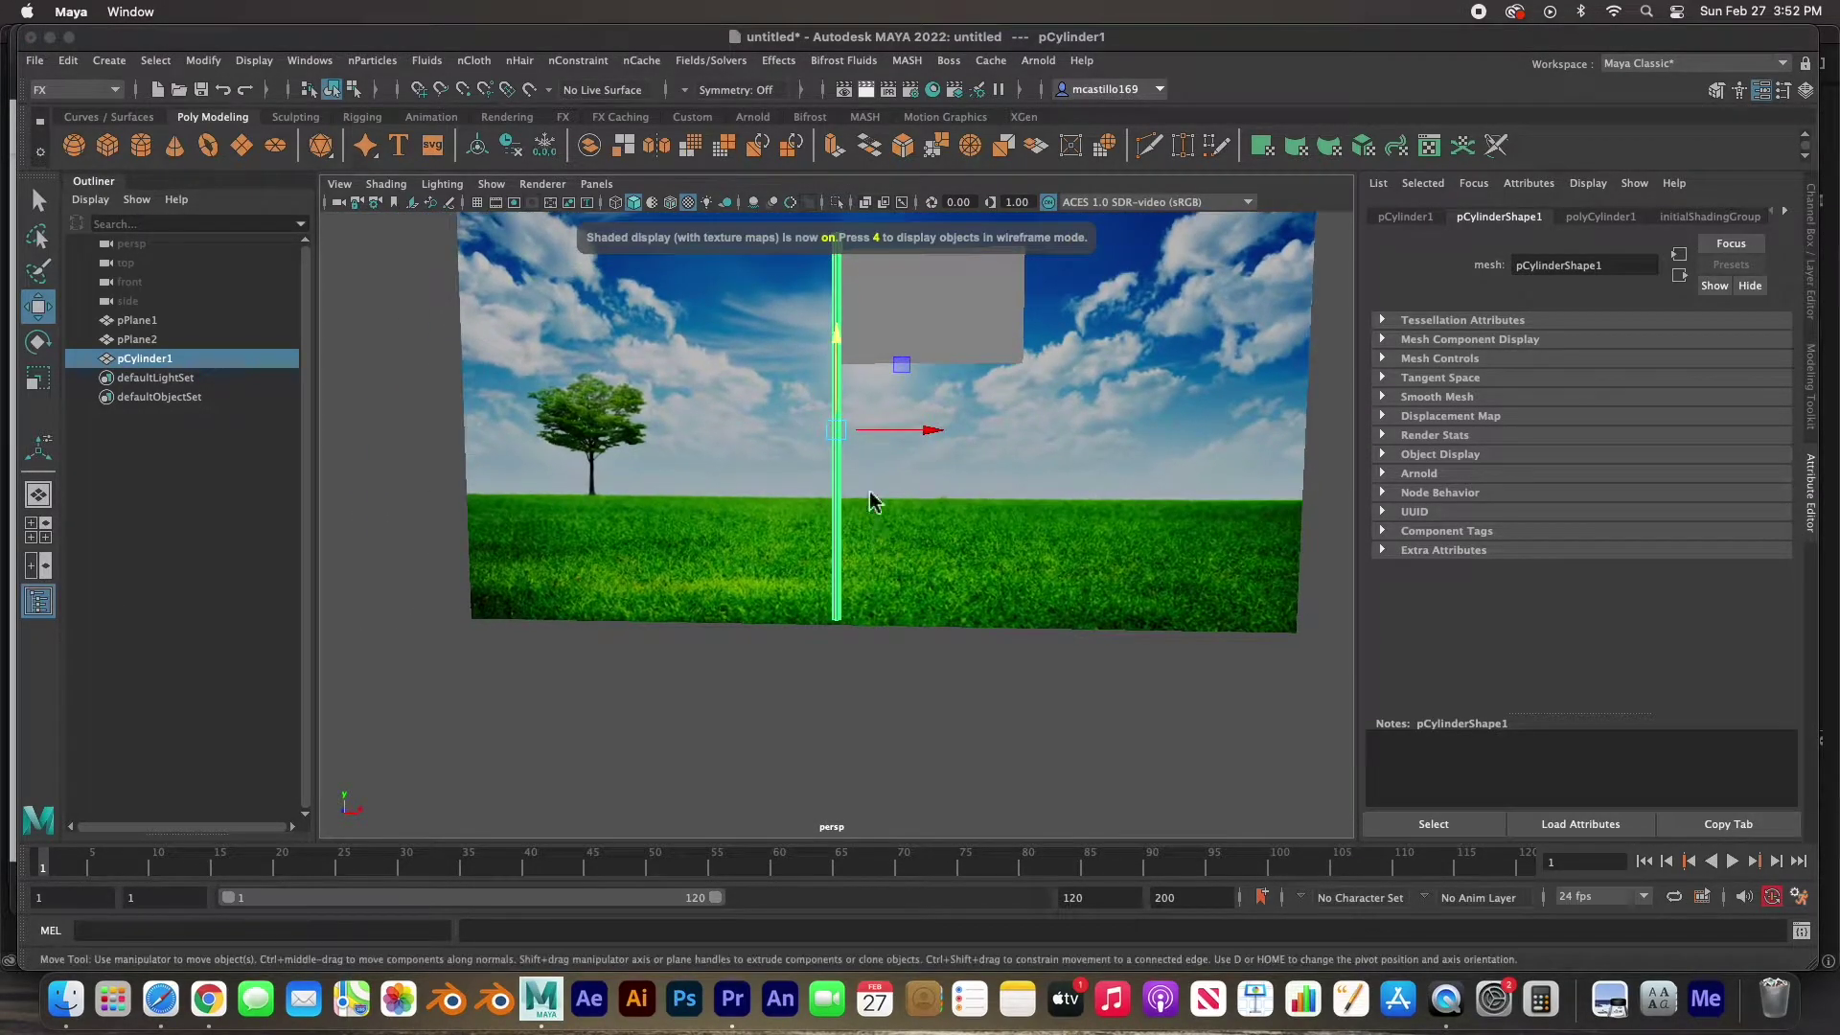
# Assign a new Blinn material to the flag plane and name it Flag.
pyautogui.click(935, 299)
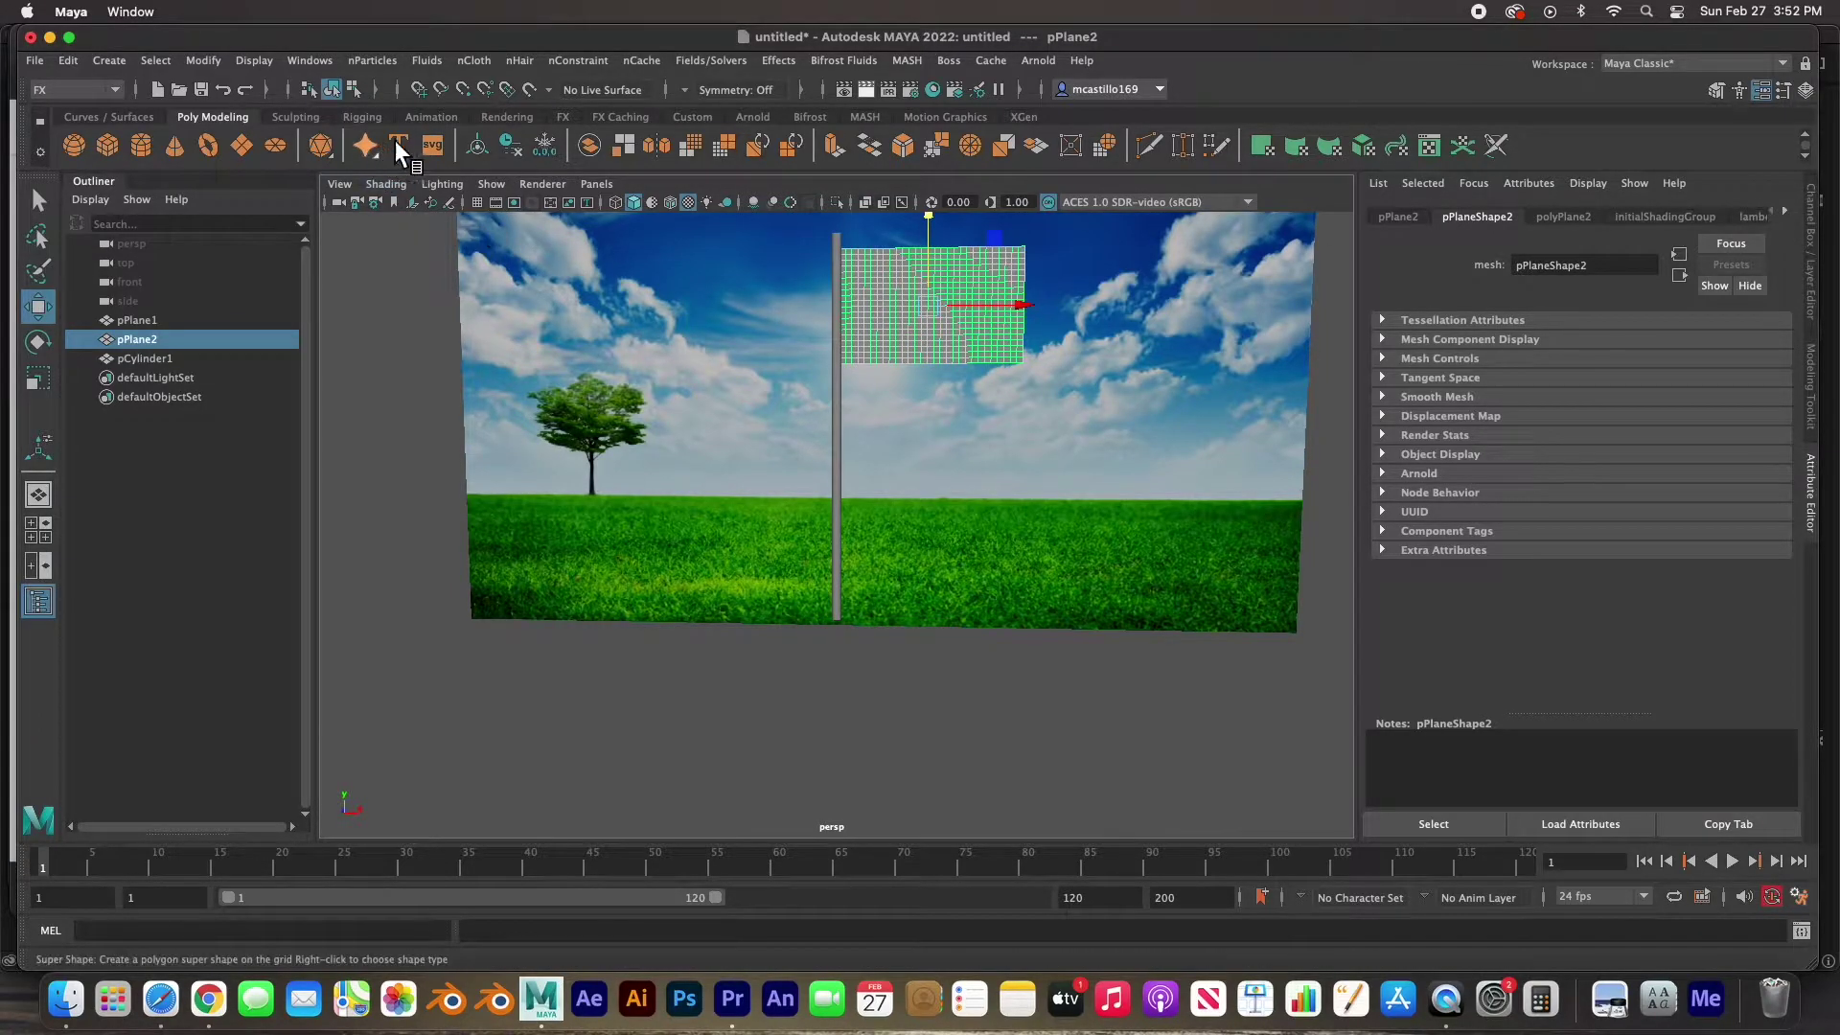
pyautogui.click(508, 120)
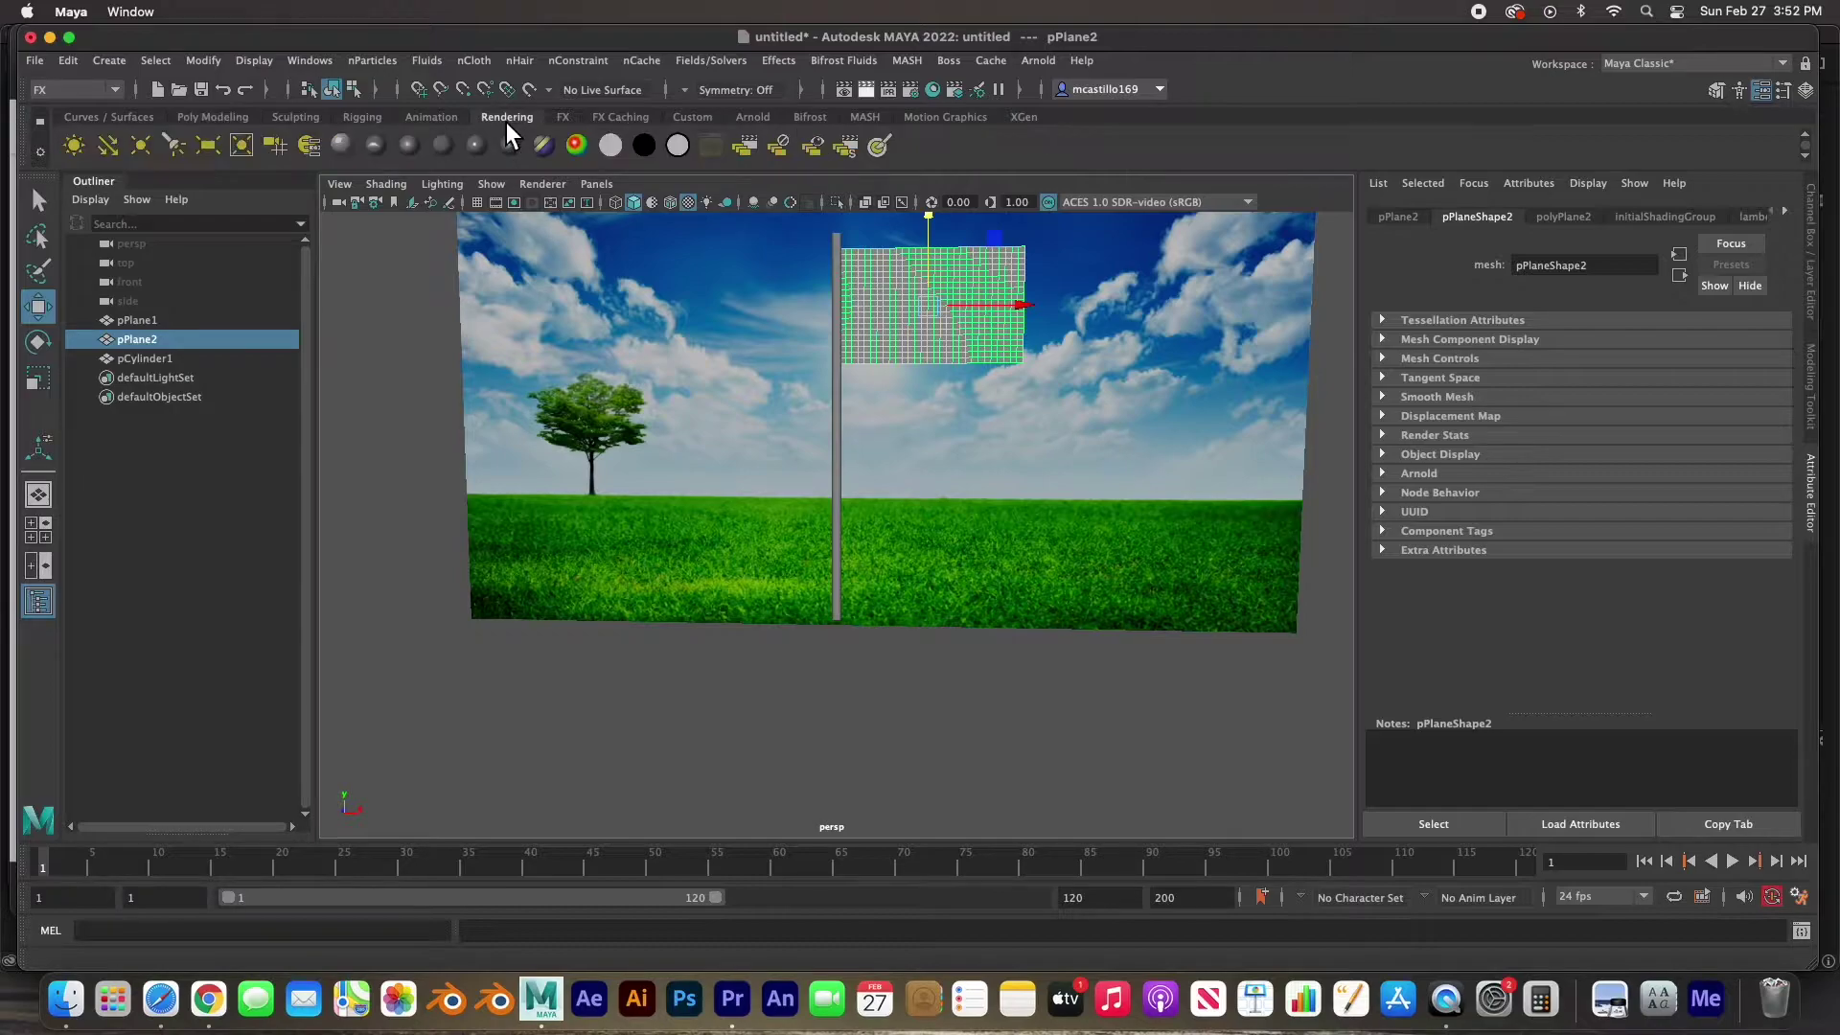
pyautogui.click(411, 149)
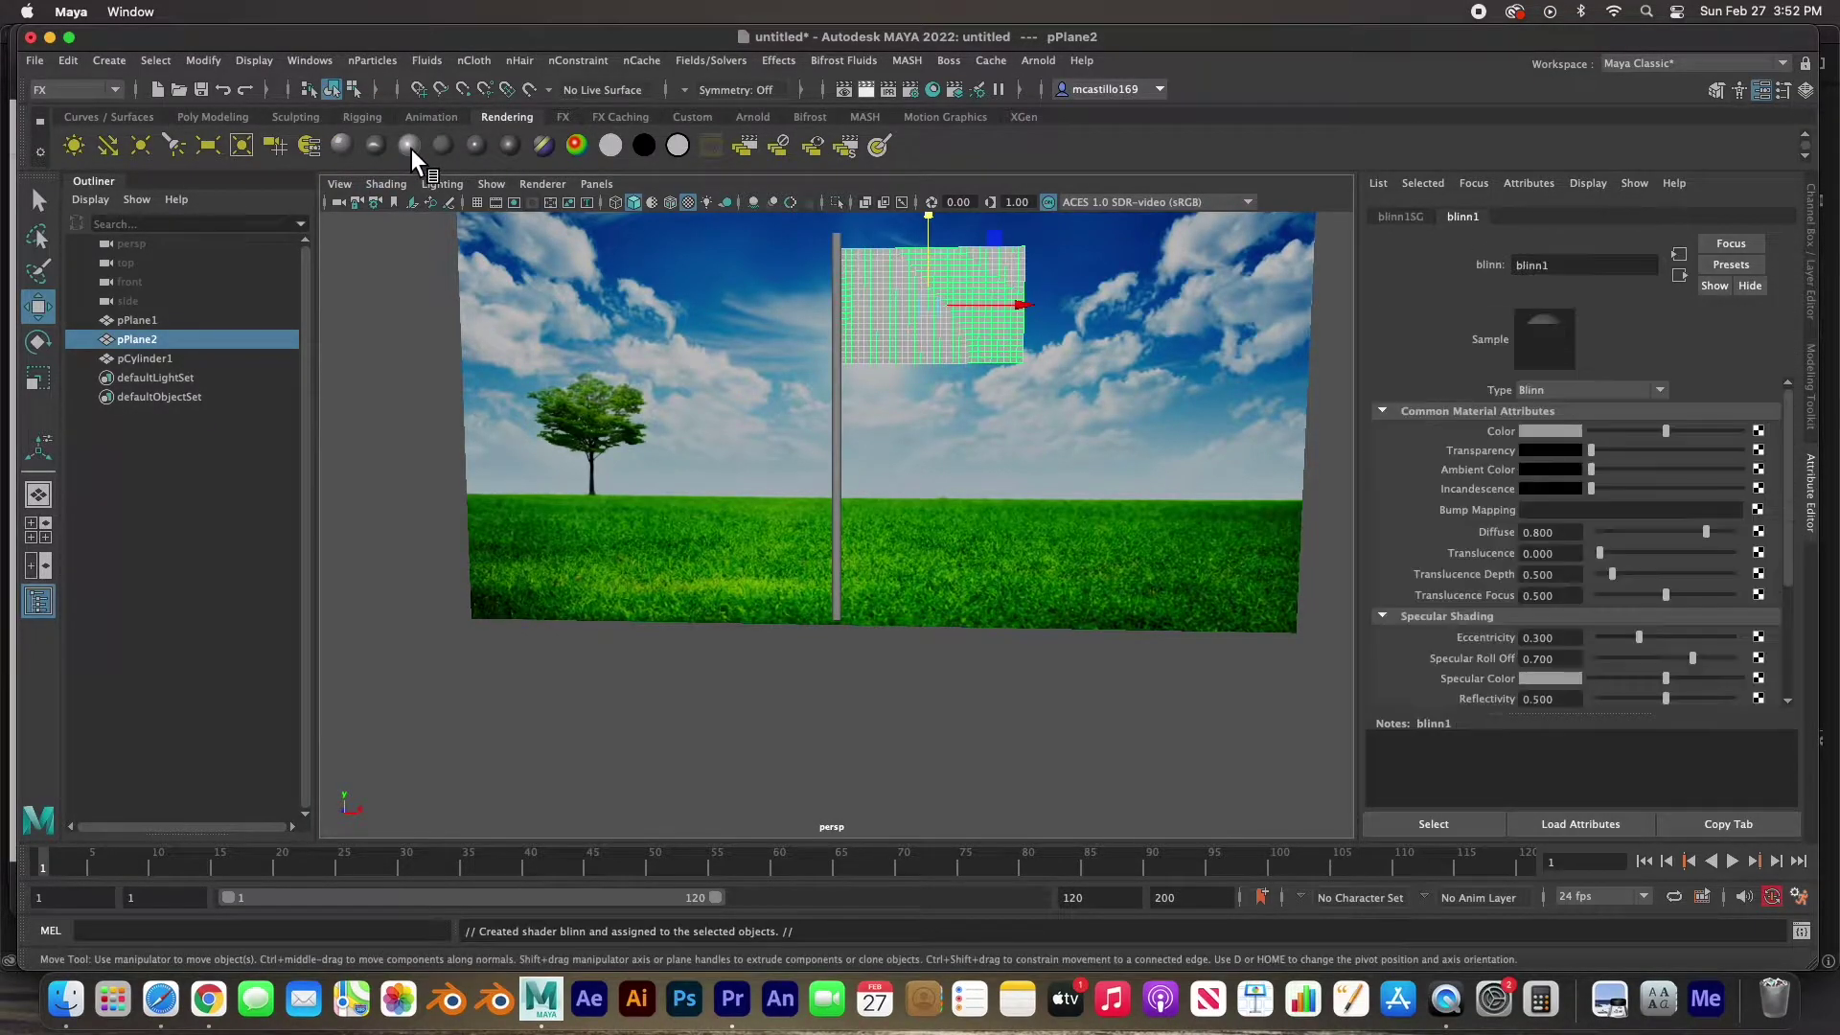
pyautogui.doubleClick(1552, 266)
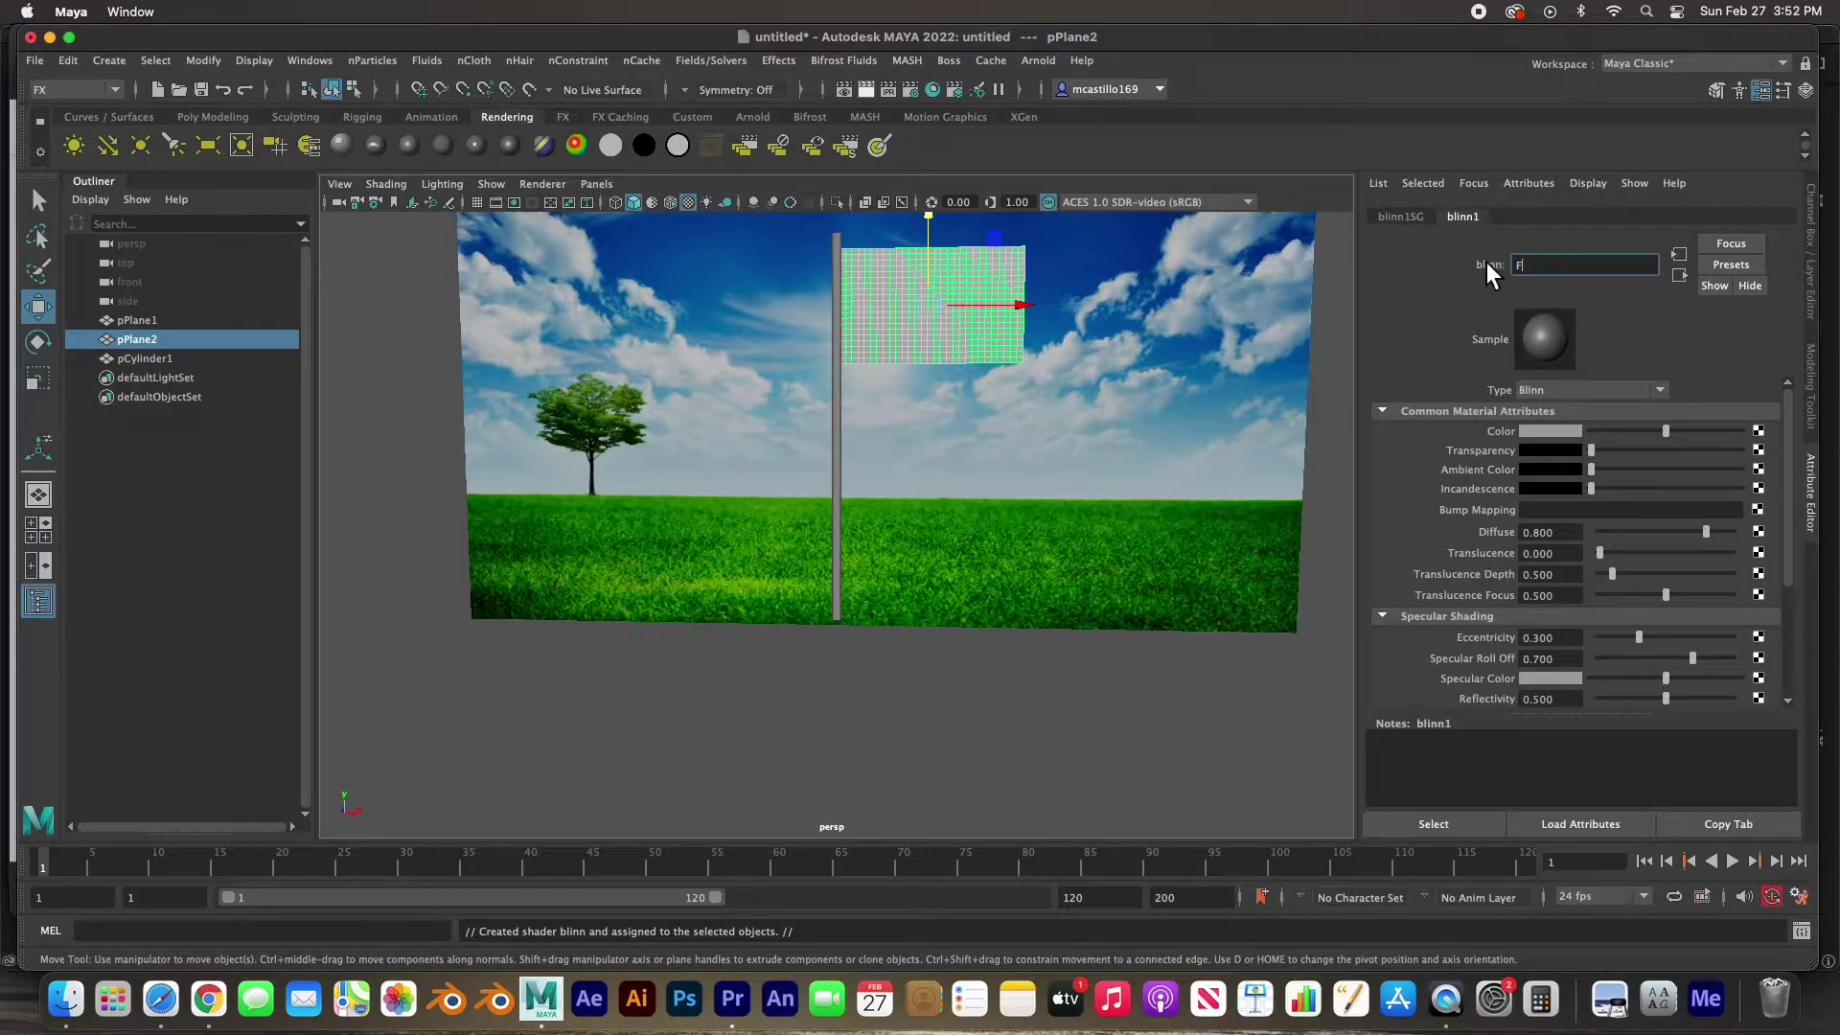
pyautogui.press('Return')
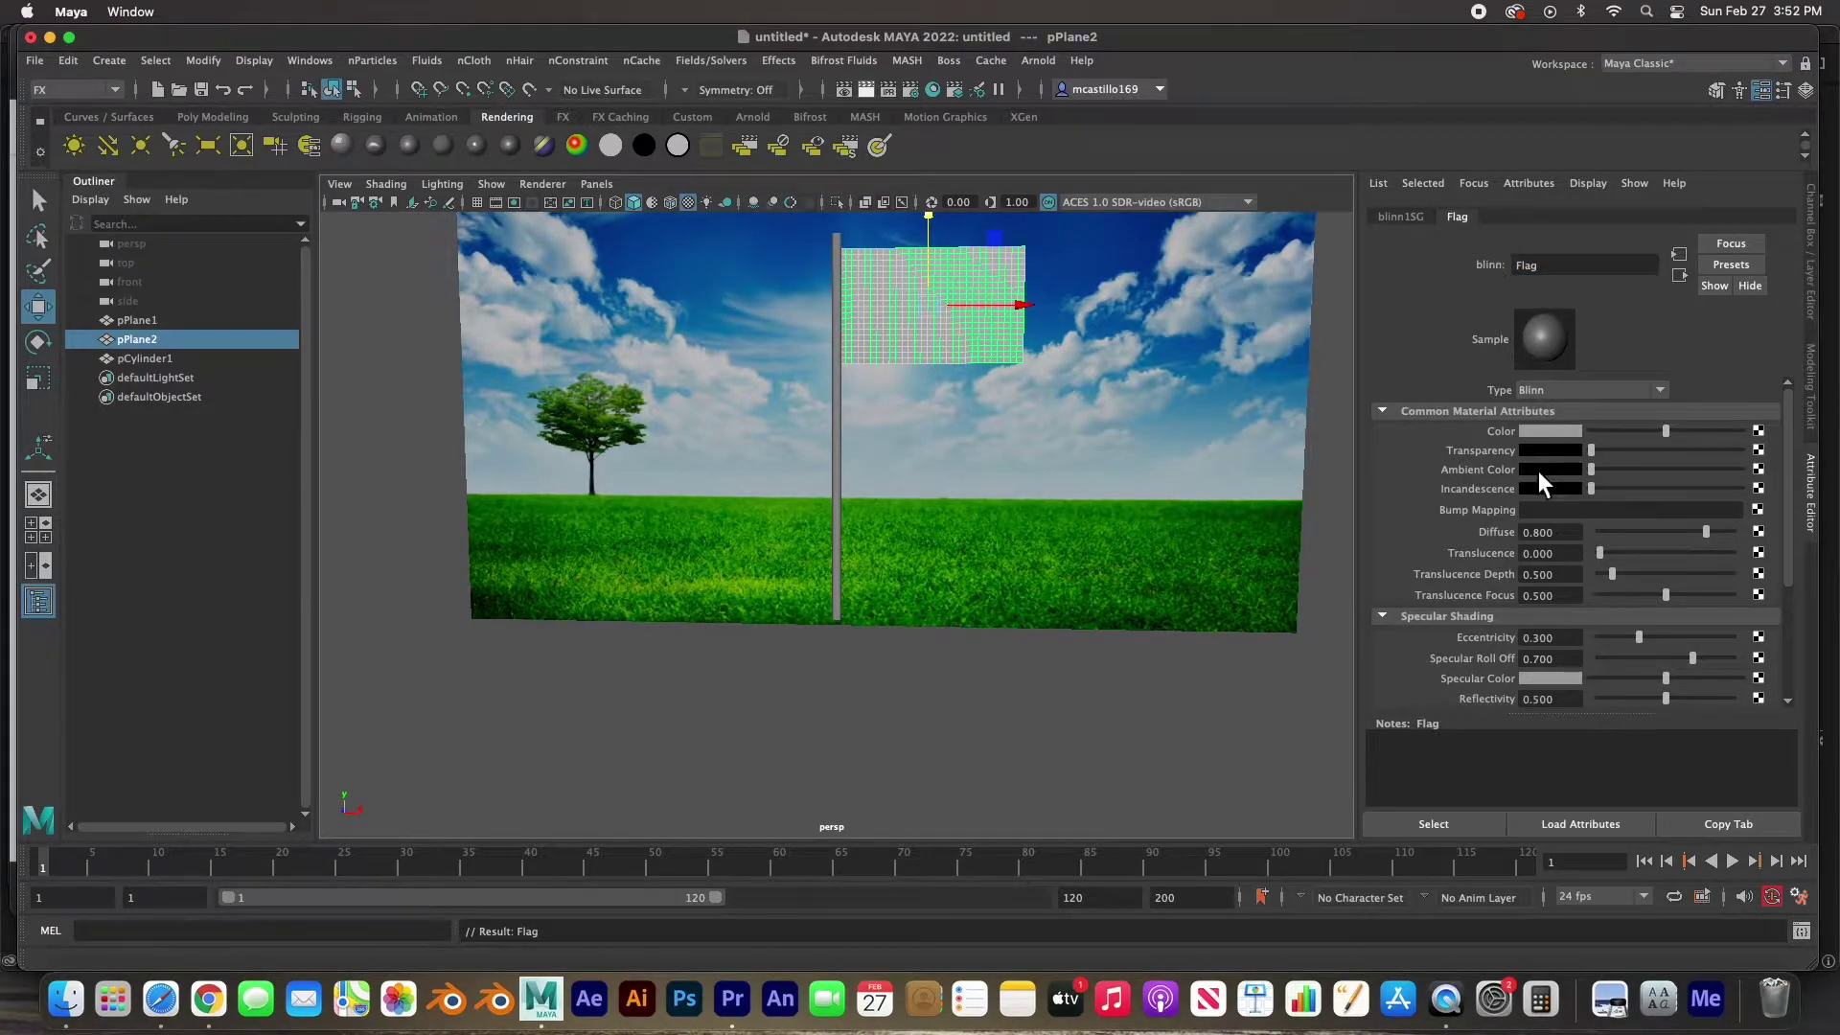
# Connect a File texture to the Flag material's color and load Pirate Flag.jpg as its image.
pyautogui.click(1759, 432)
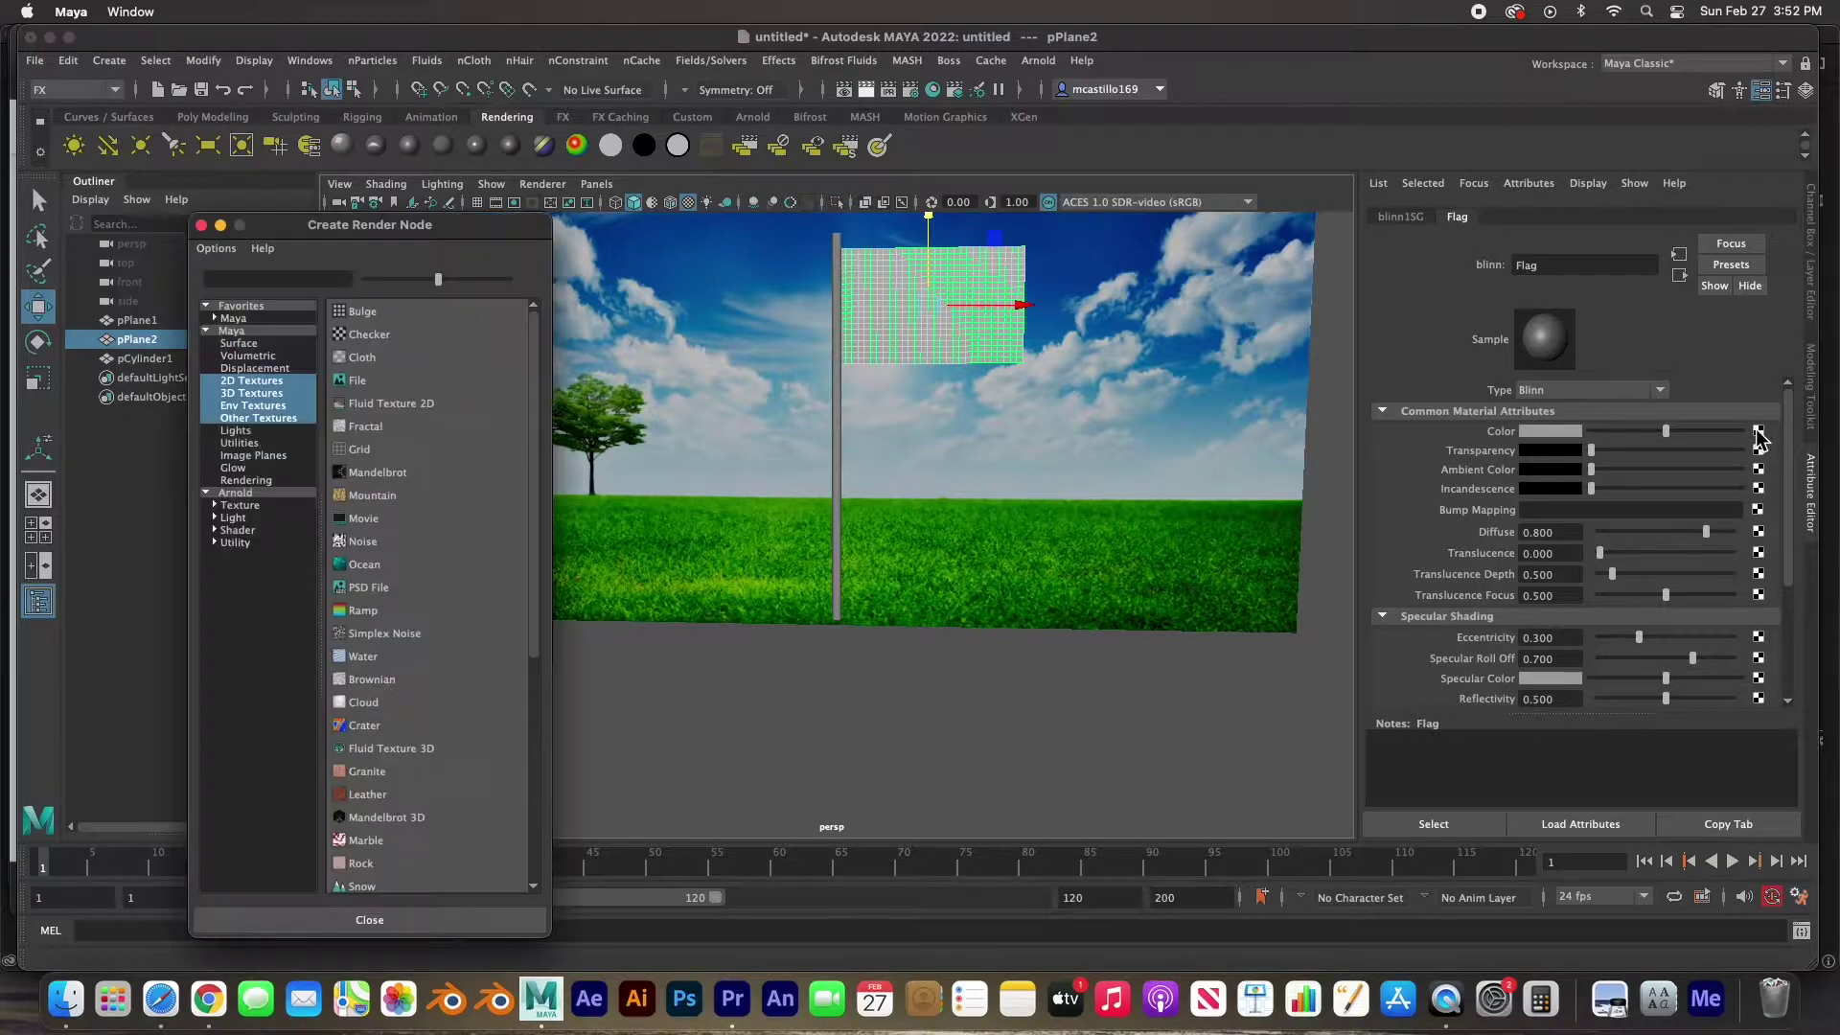
pyautogui.click(349, 387)
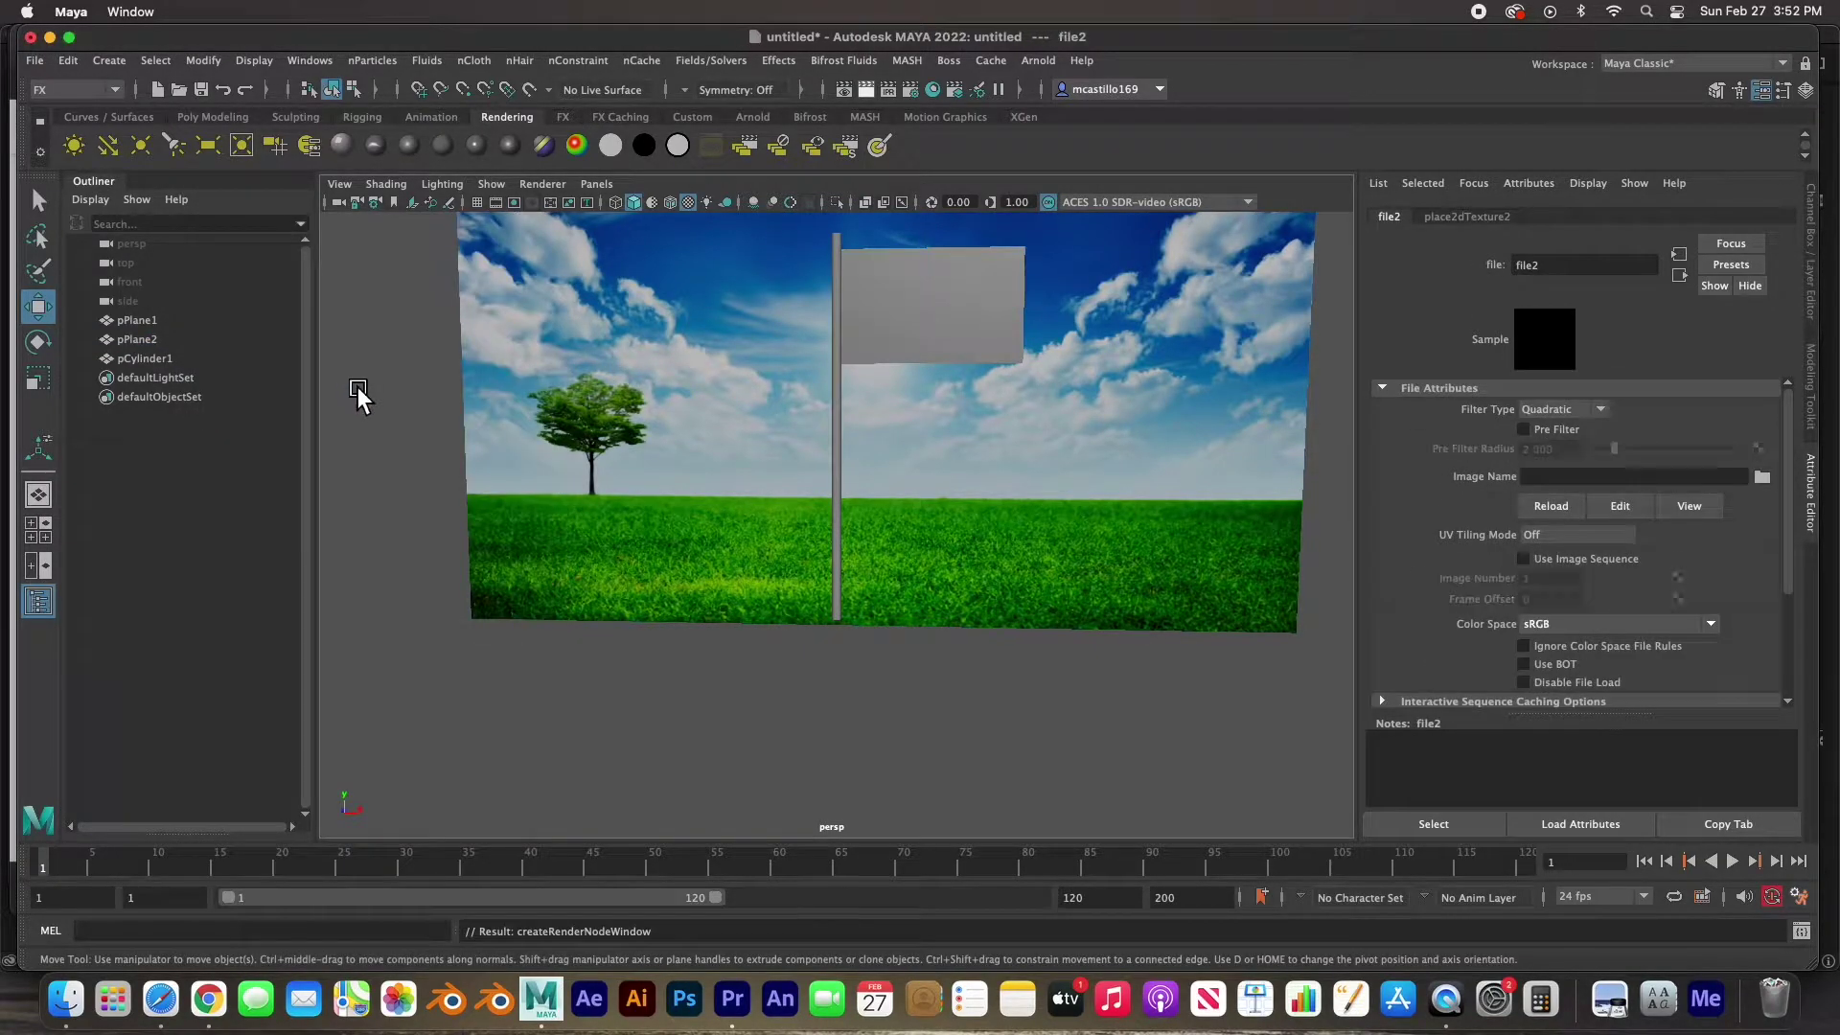
pyautogui.click(1761, 476)
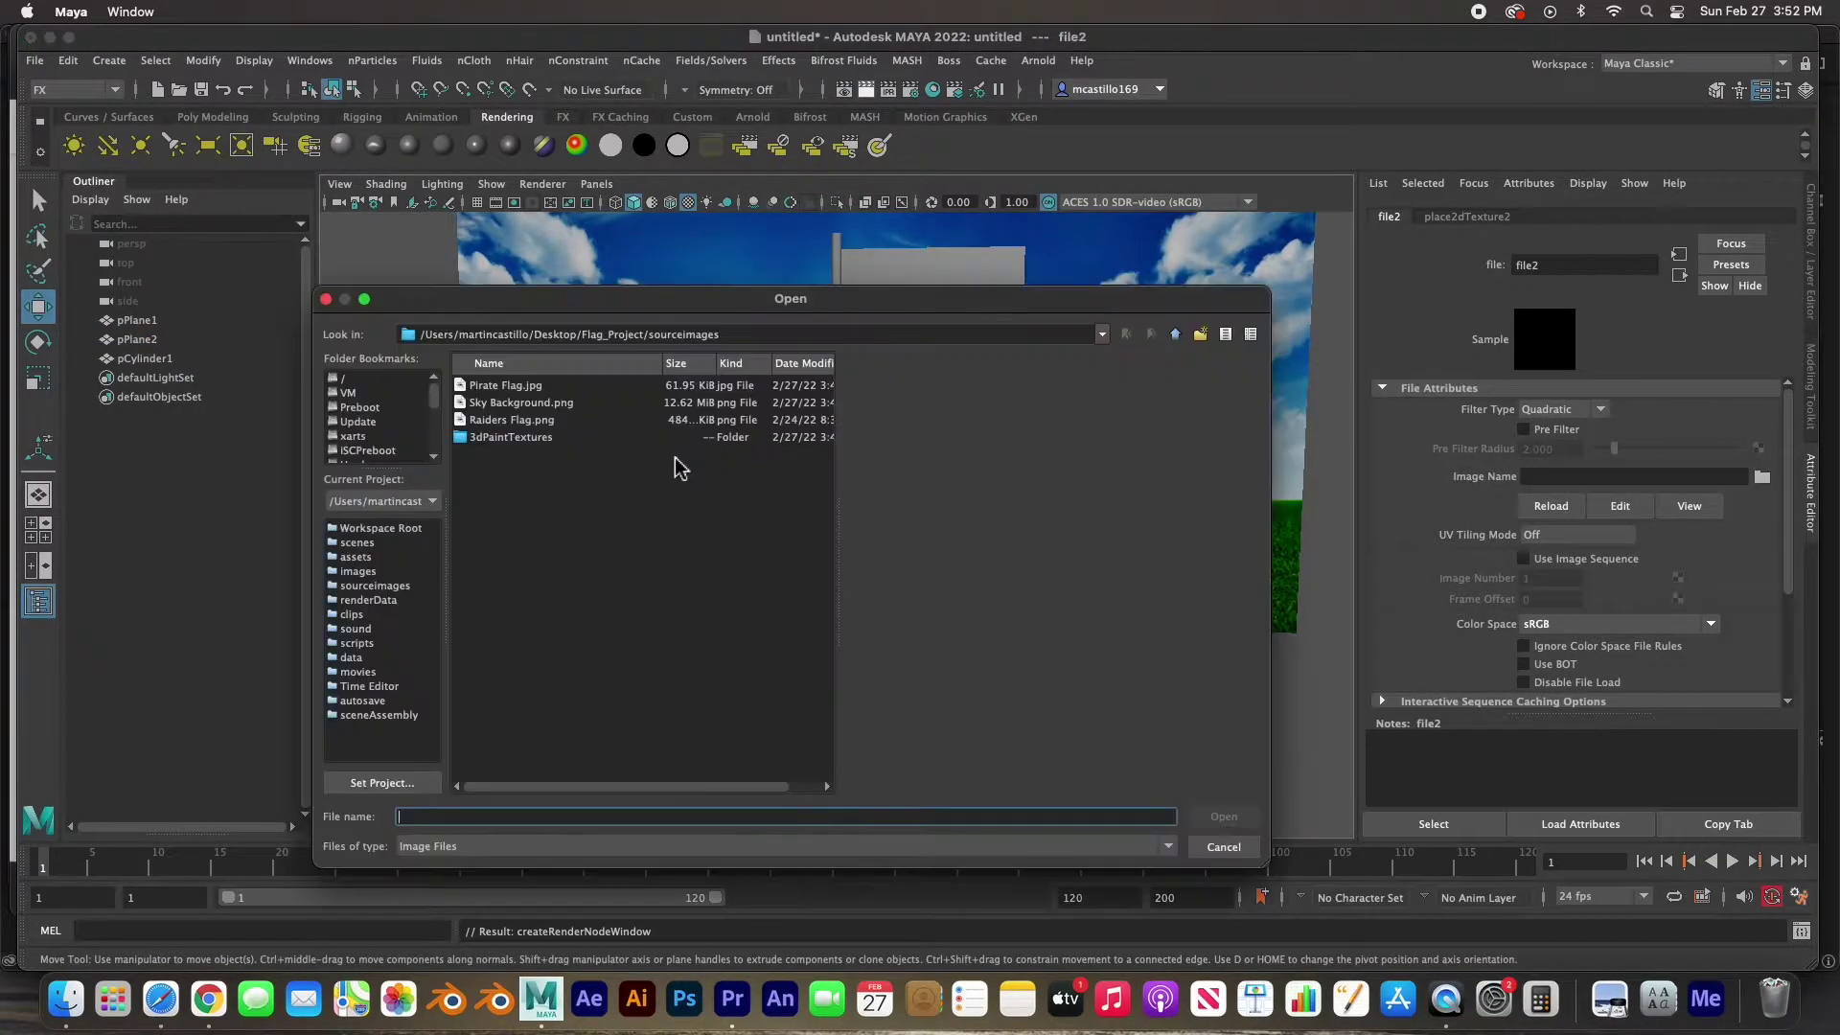
pyautogui.click(503, 386)
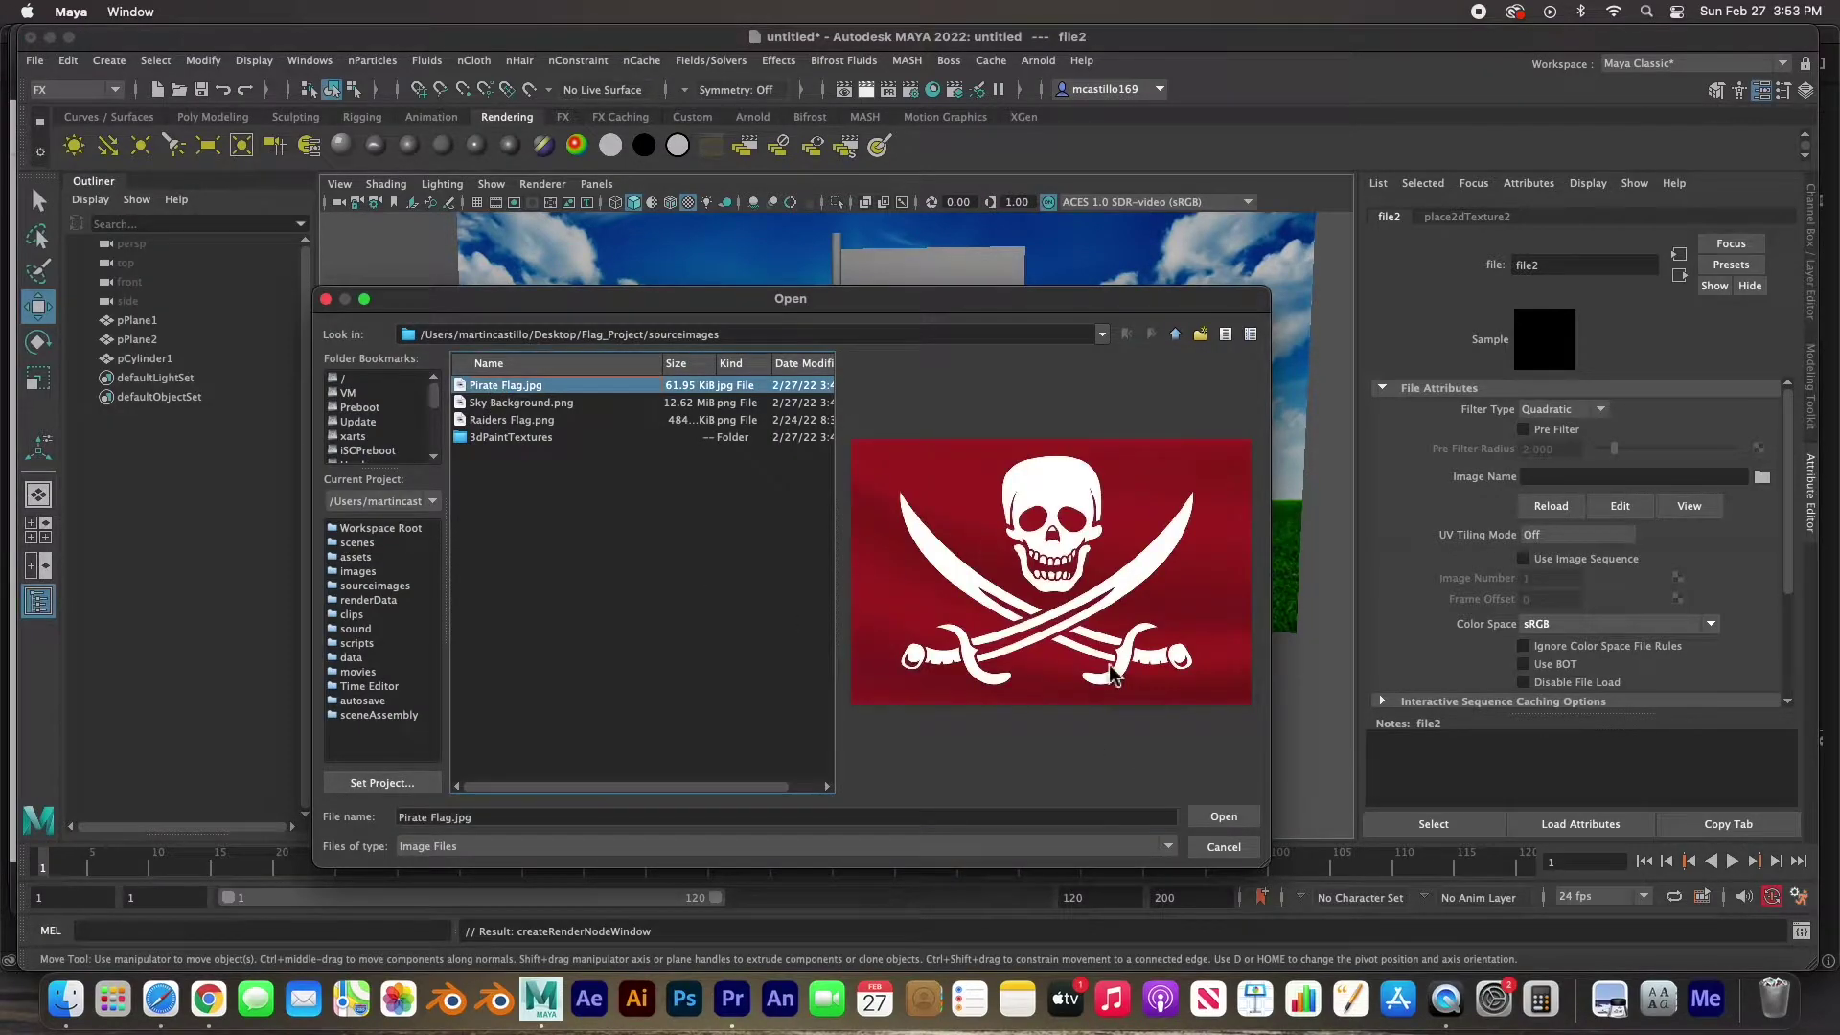
pyautogui.click(1222, 817)
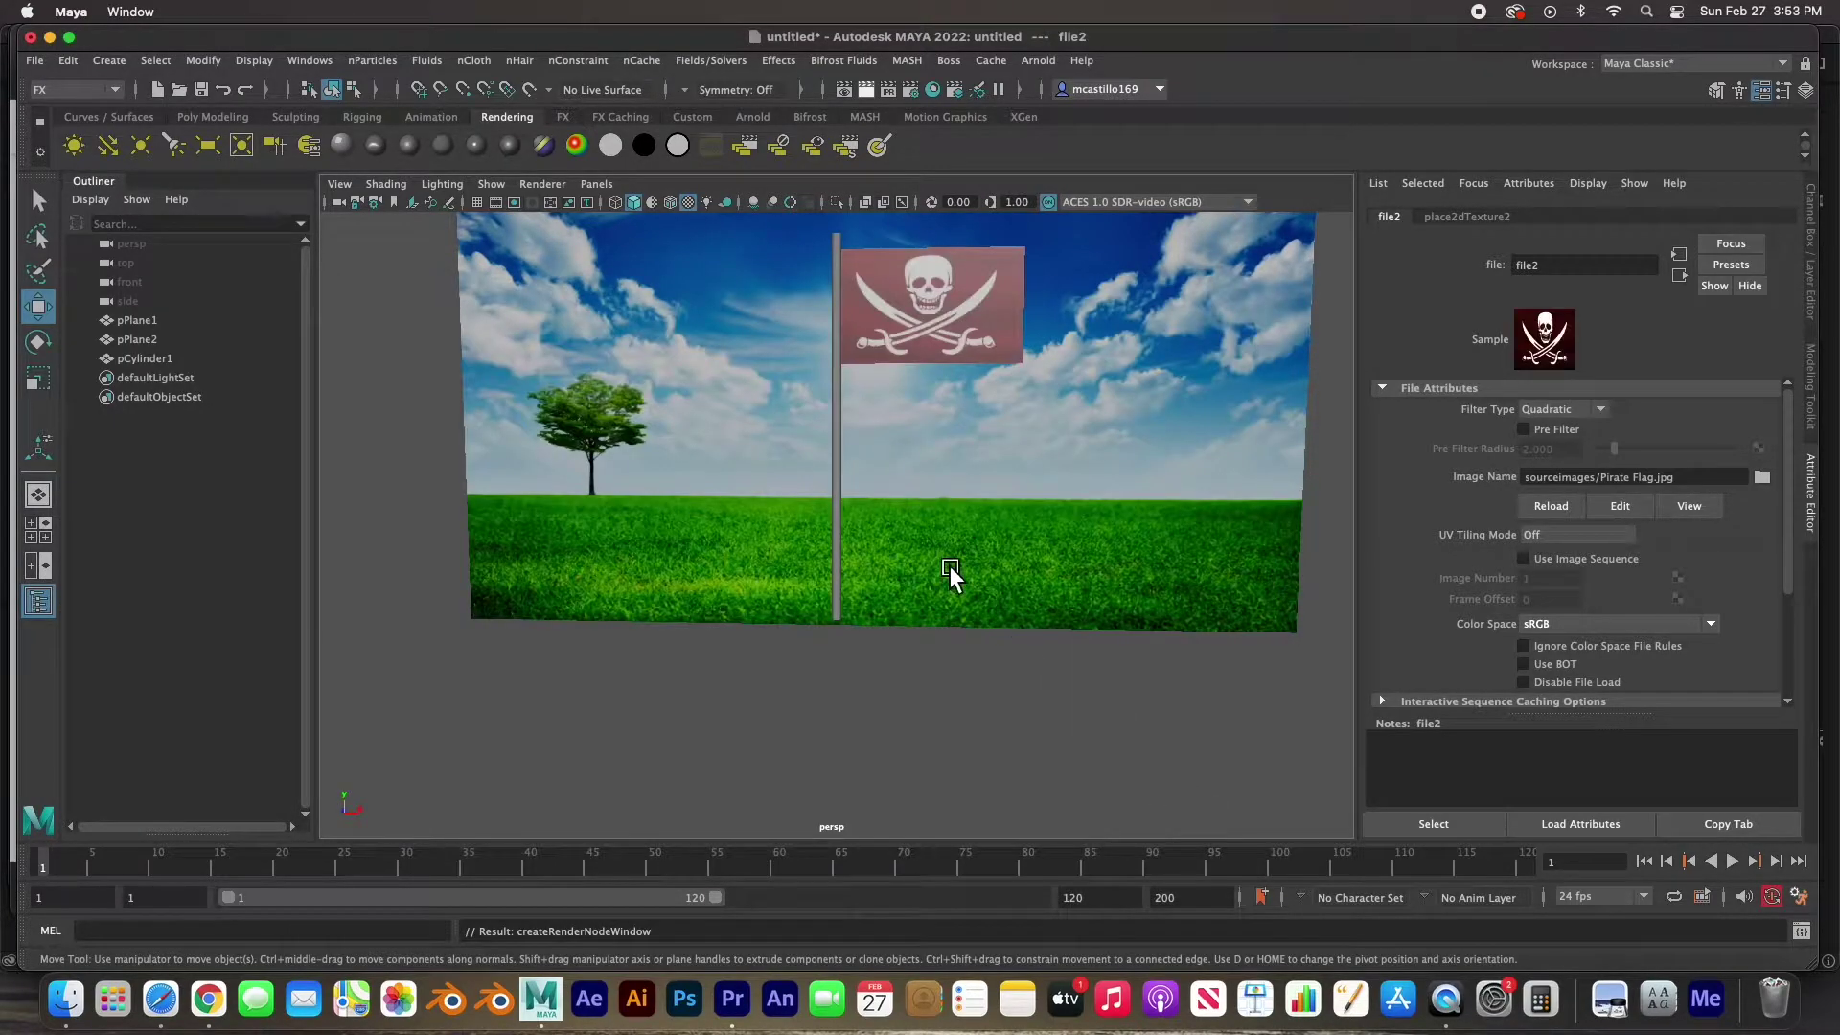
# Assign a new Blinn material with its default gray color to the flagpole cylinder.
pyautogui.click(839, 388)
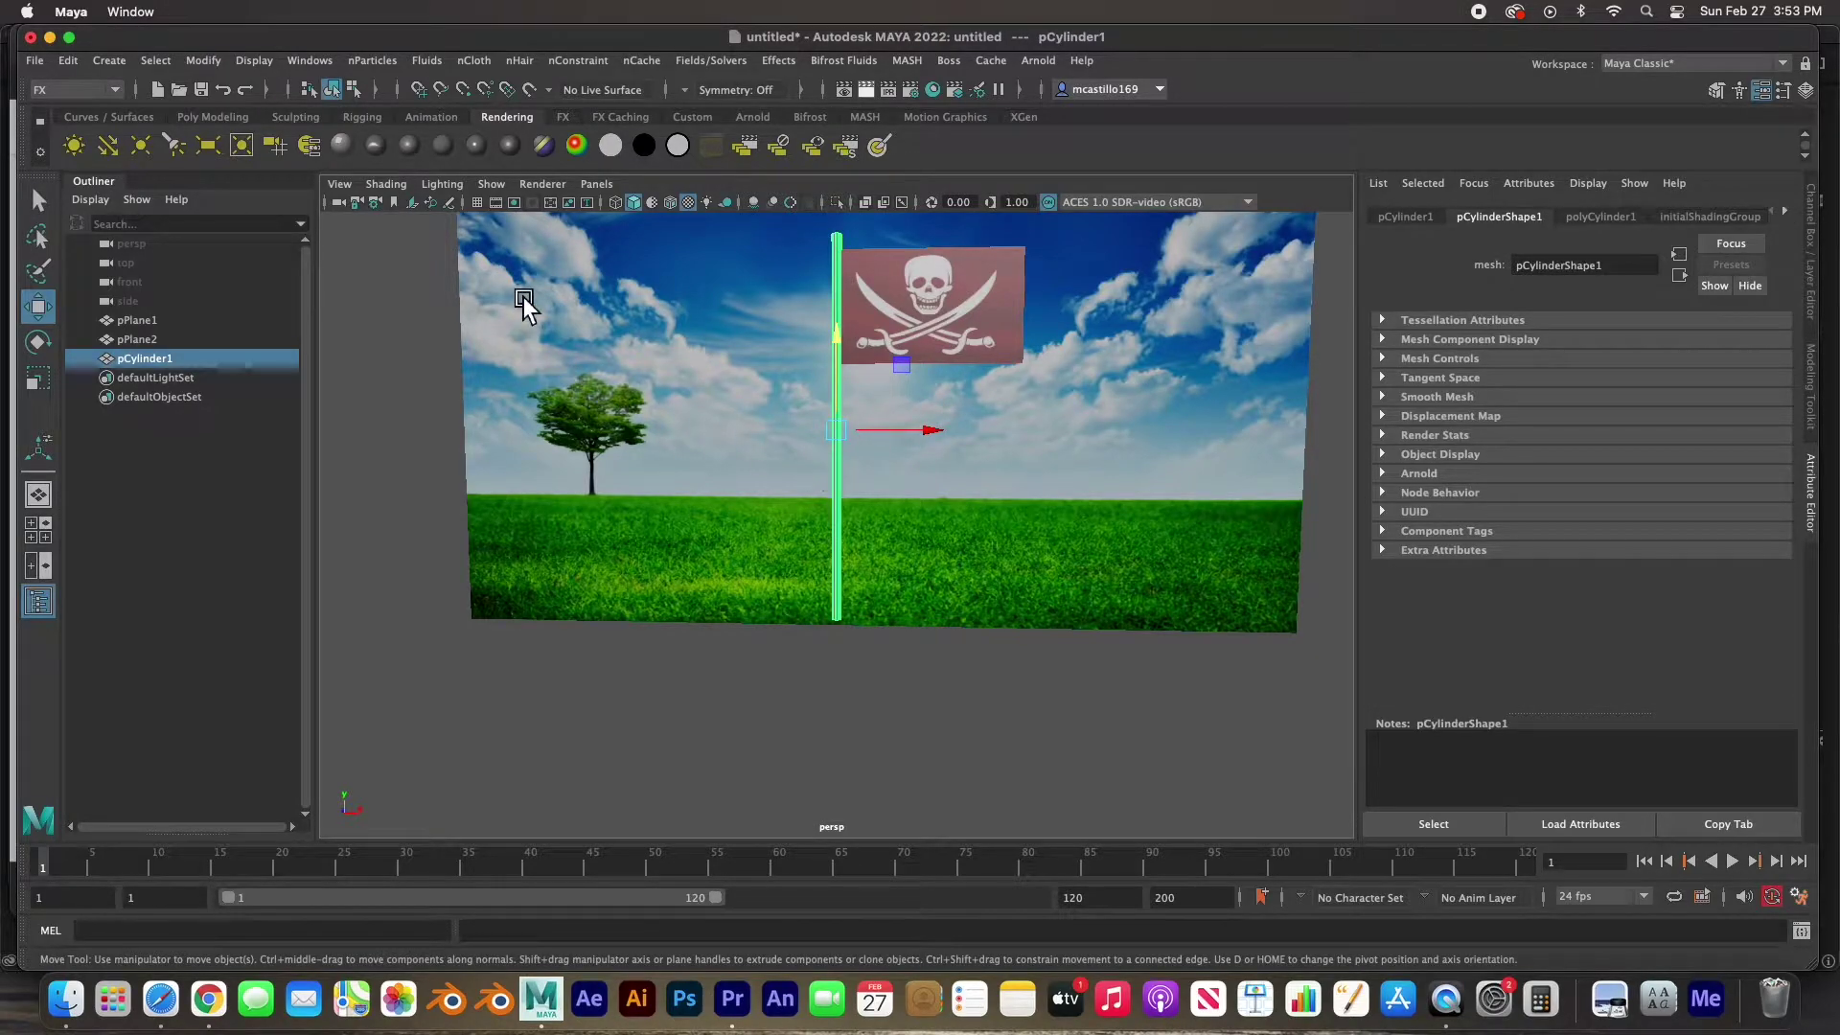
pyautogui.click(410, 147)
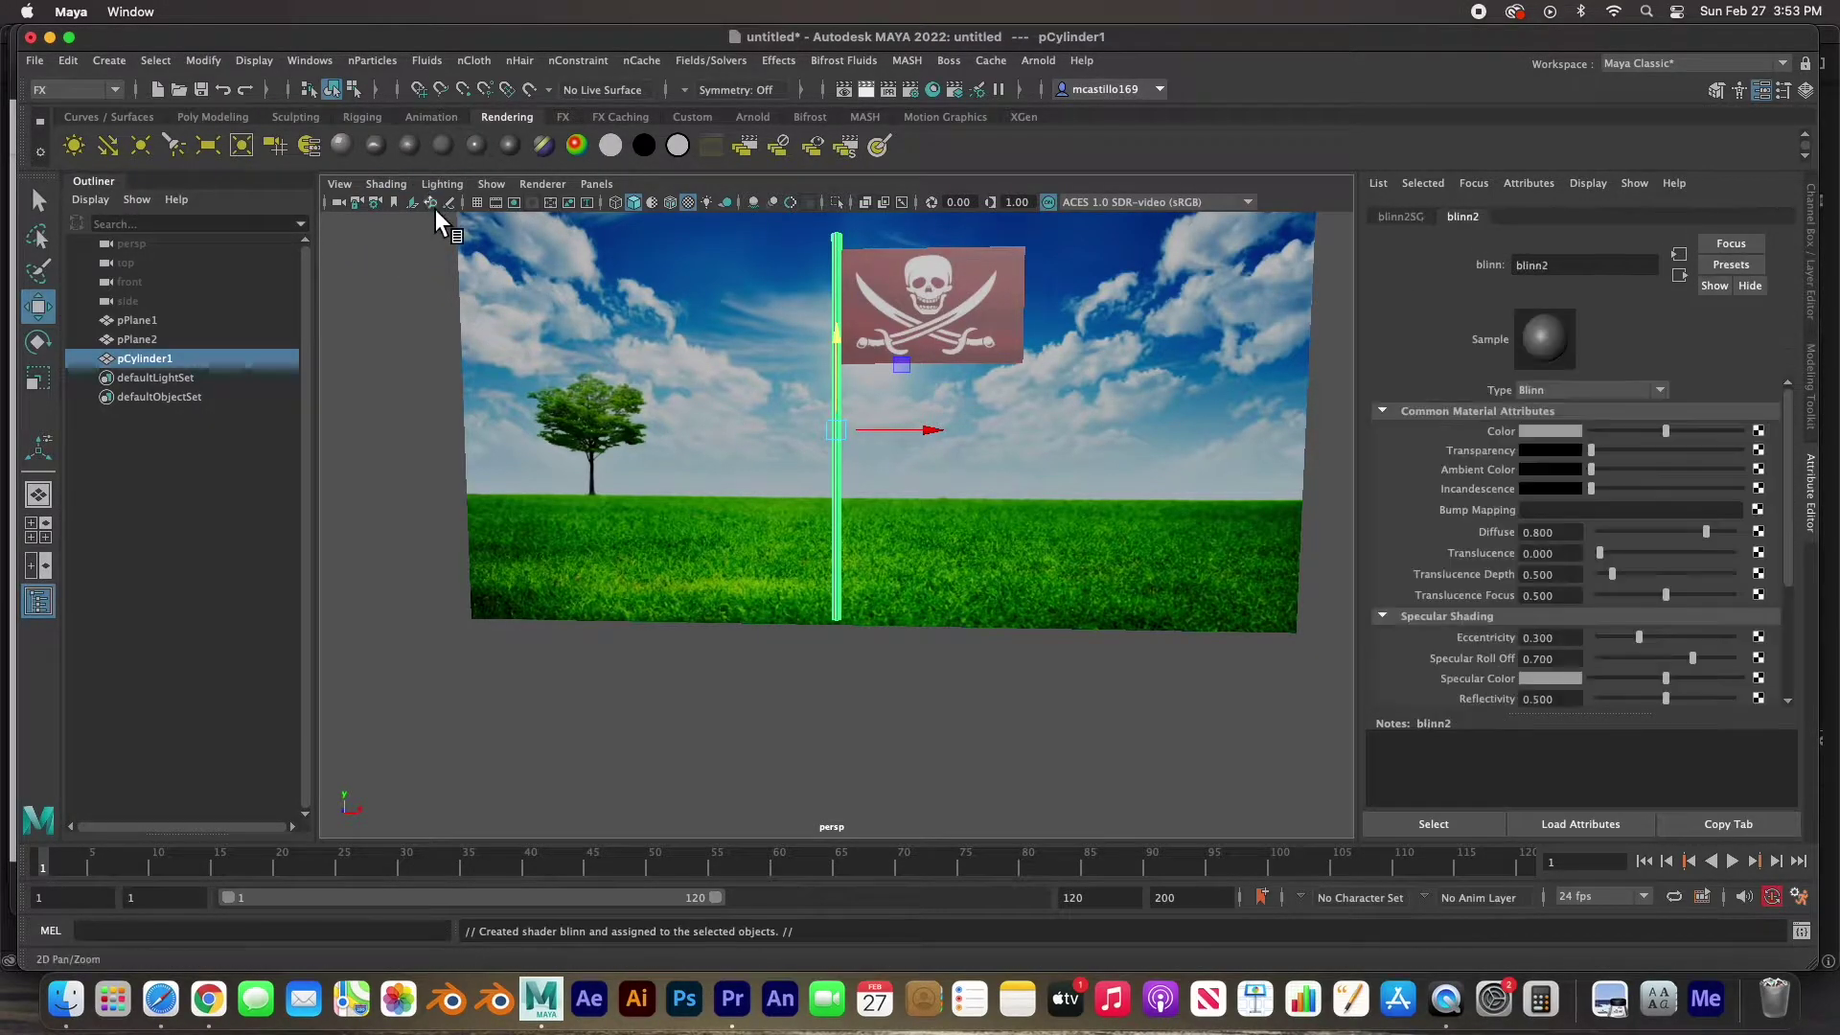
pyautogui.click(1551, 433)
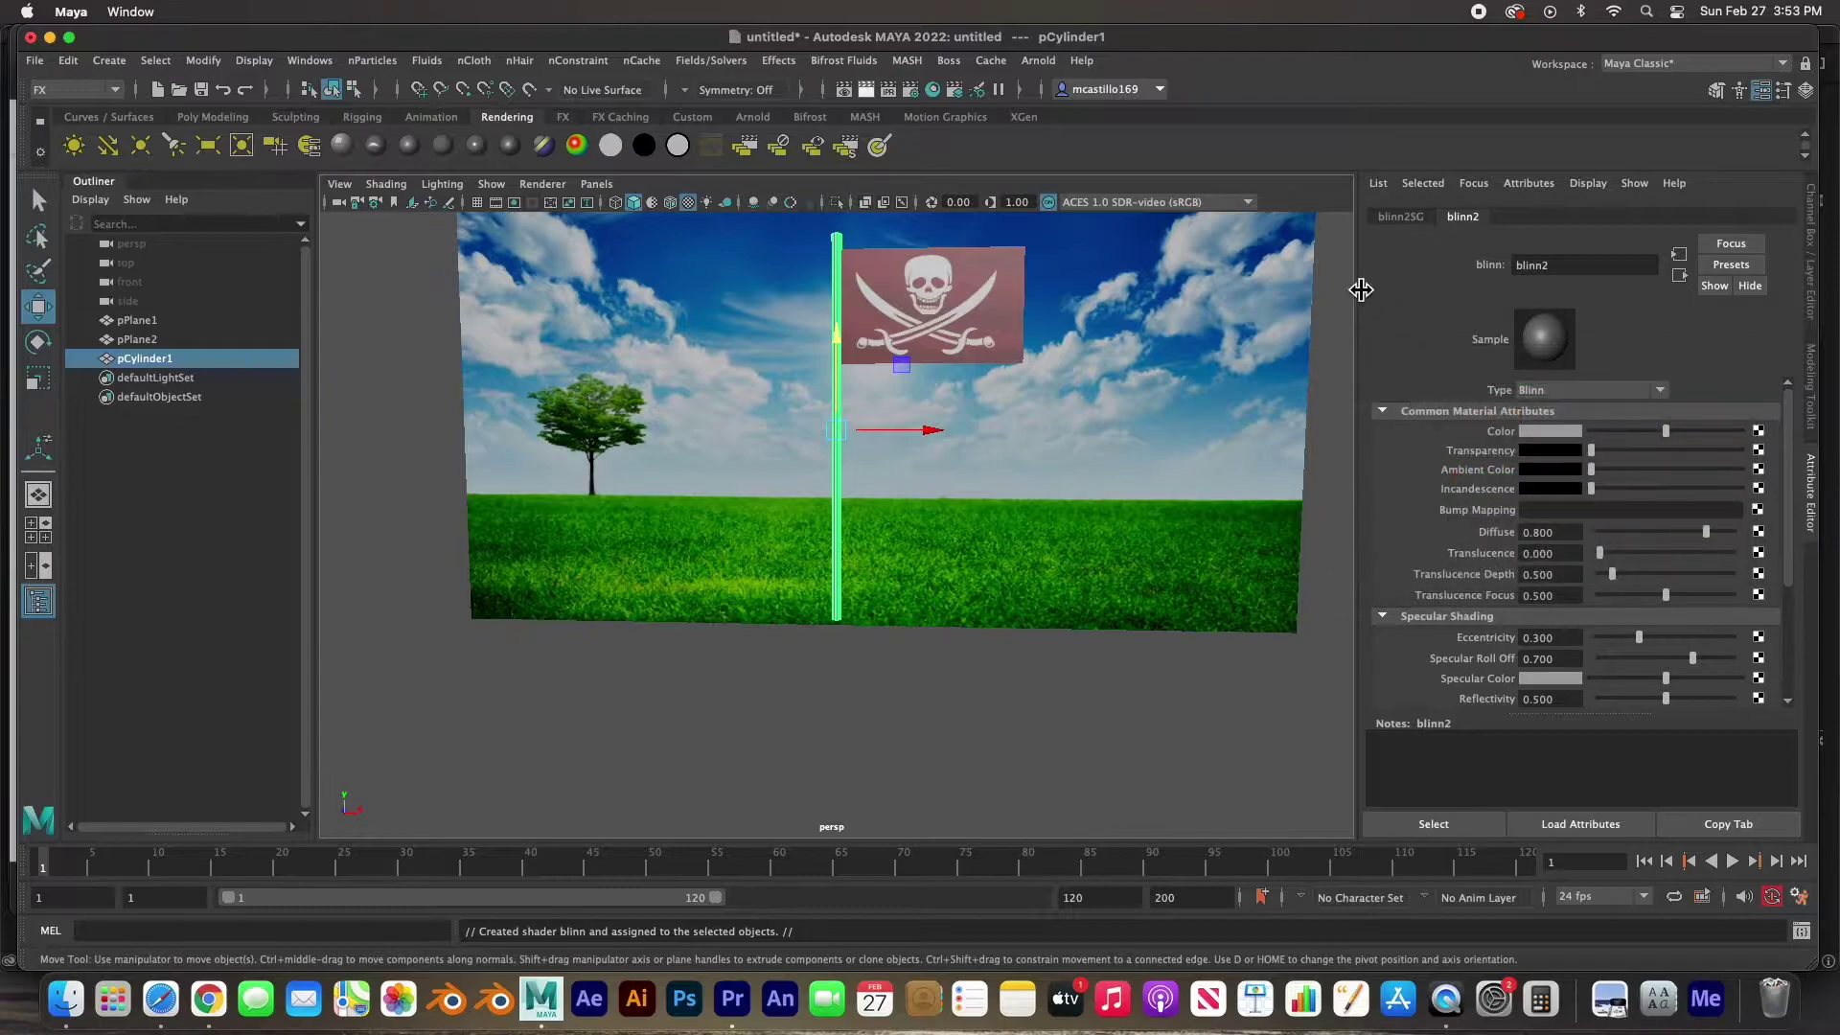
pyautogui.click(421, 446)
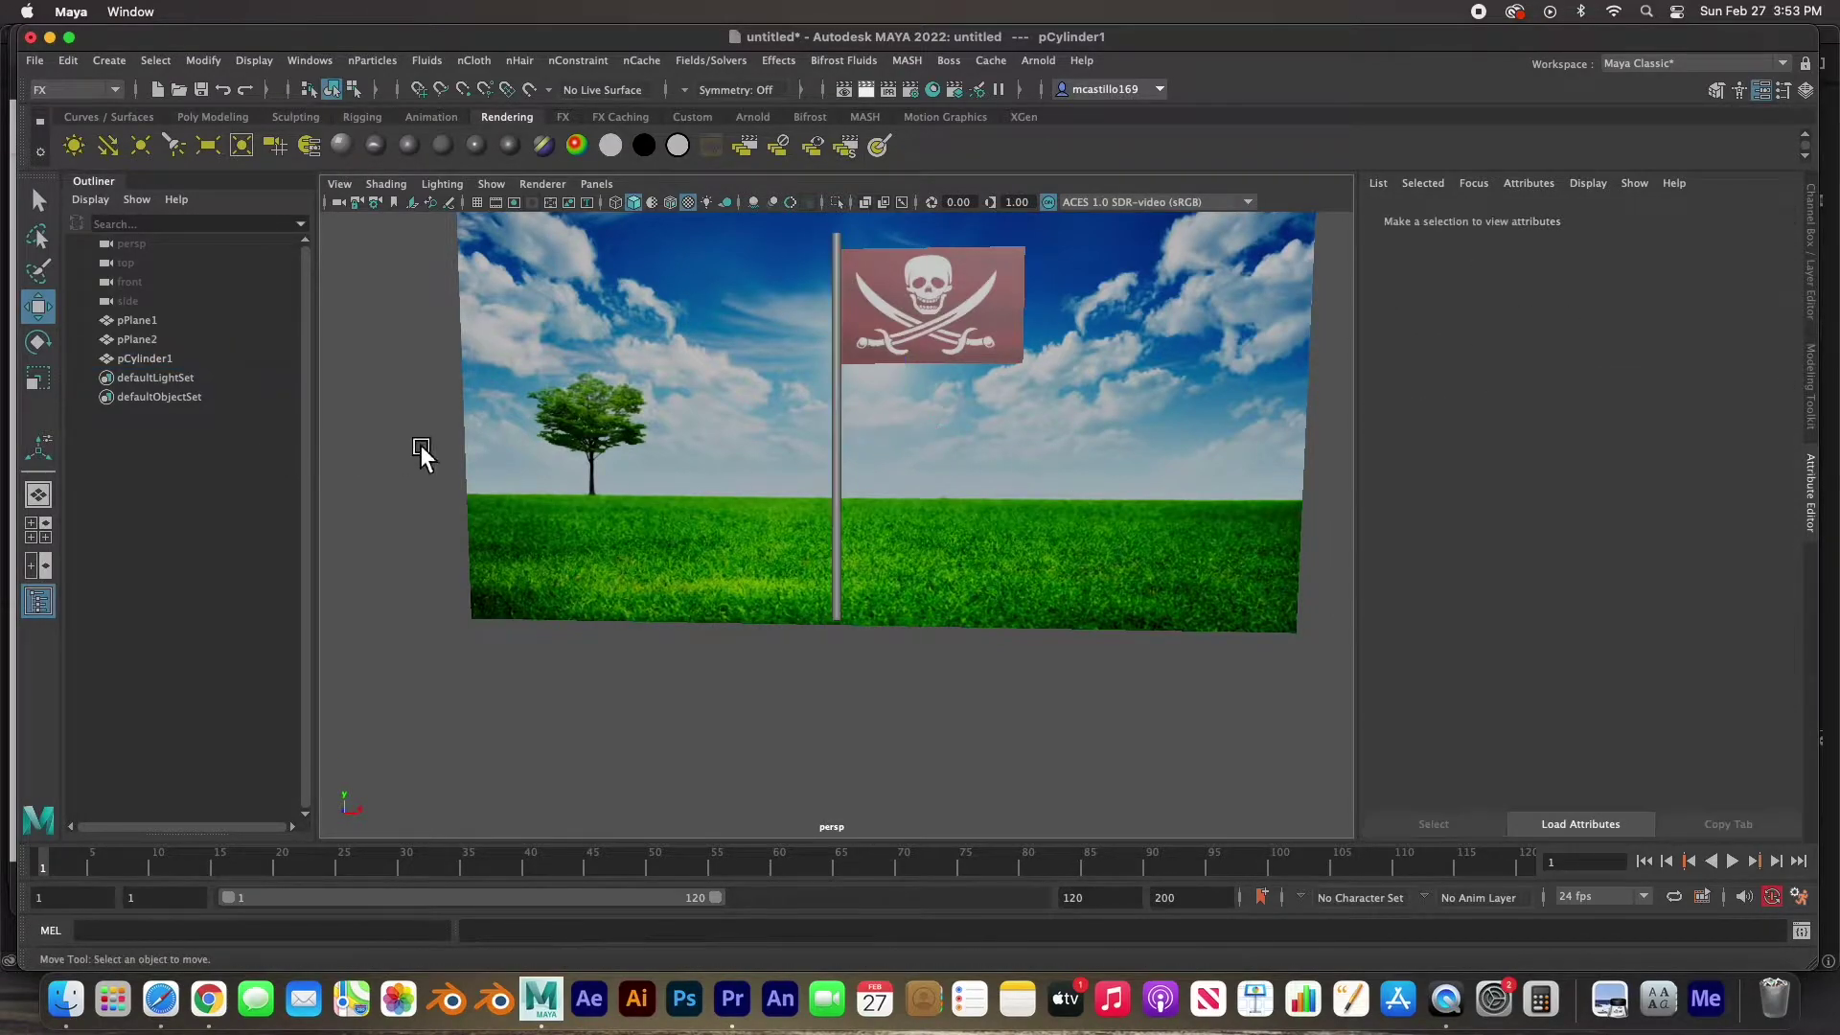
# Convert the flag plane into an nCloth object using the FX toolset.
pyautogui.scroll(2, 790, 439)
pyautogui.scroll(2, 790, 439)
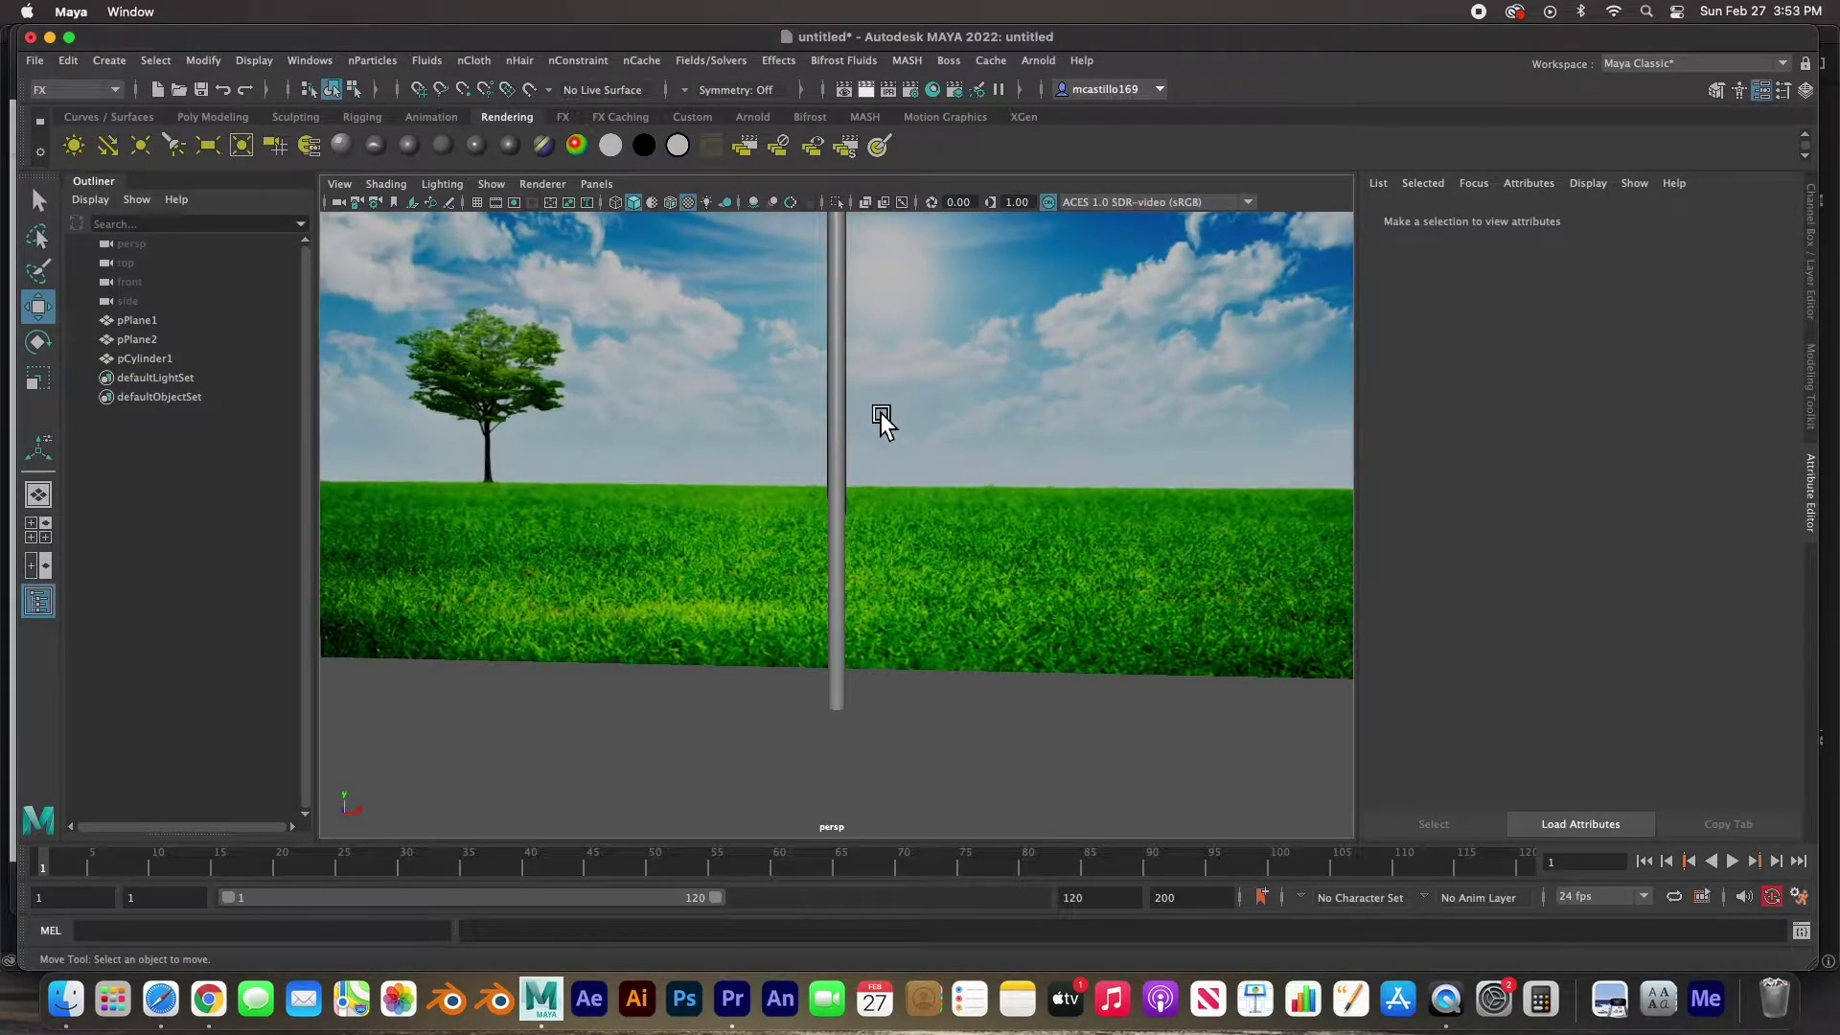
pyautogui.keyDown('alt'); pyautogui.moveTo(878, 415); pyautogui.dragTo(863, 575, button='middle'); pyautogui.keyUp('alt')
pyautogui.scroll(-3, 863, 575)
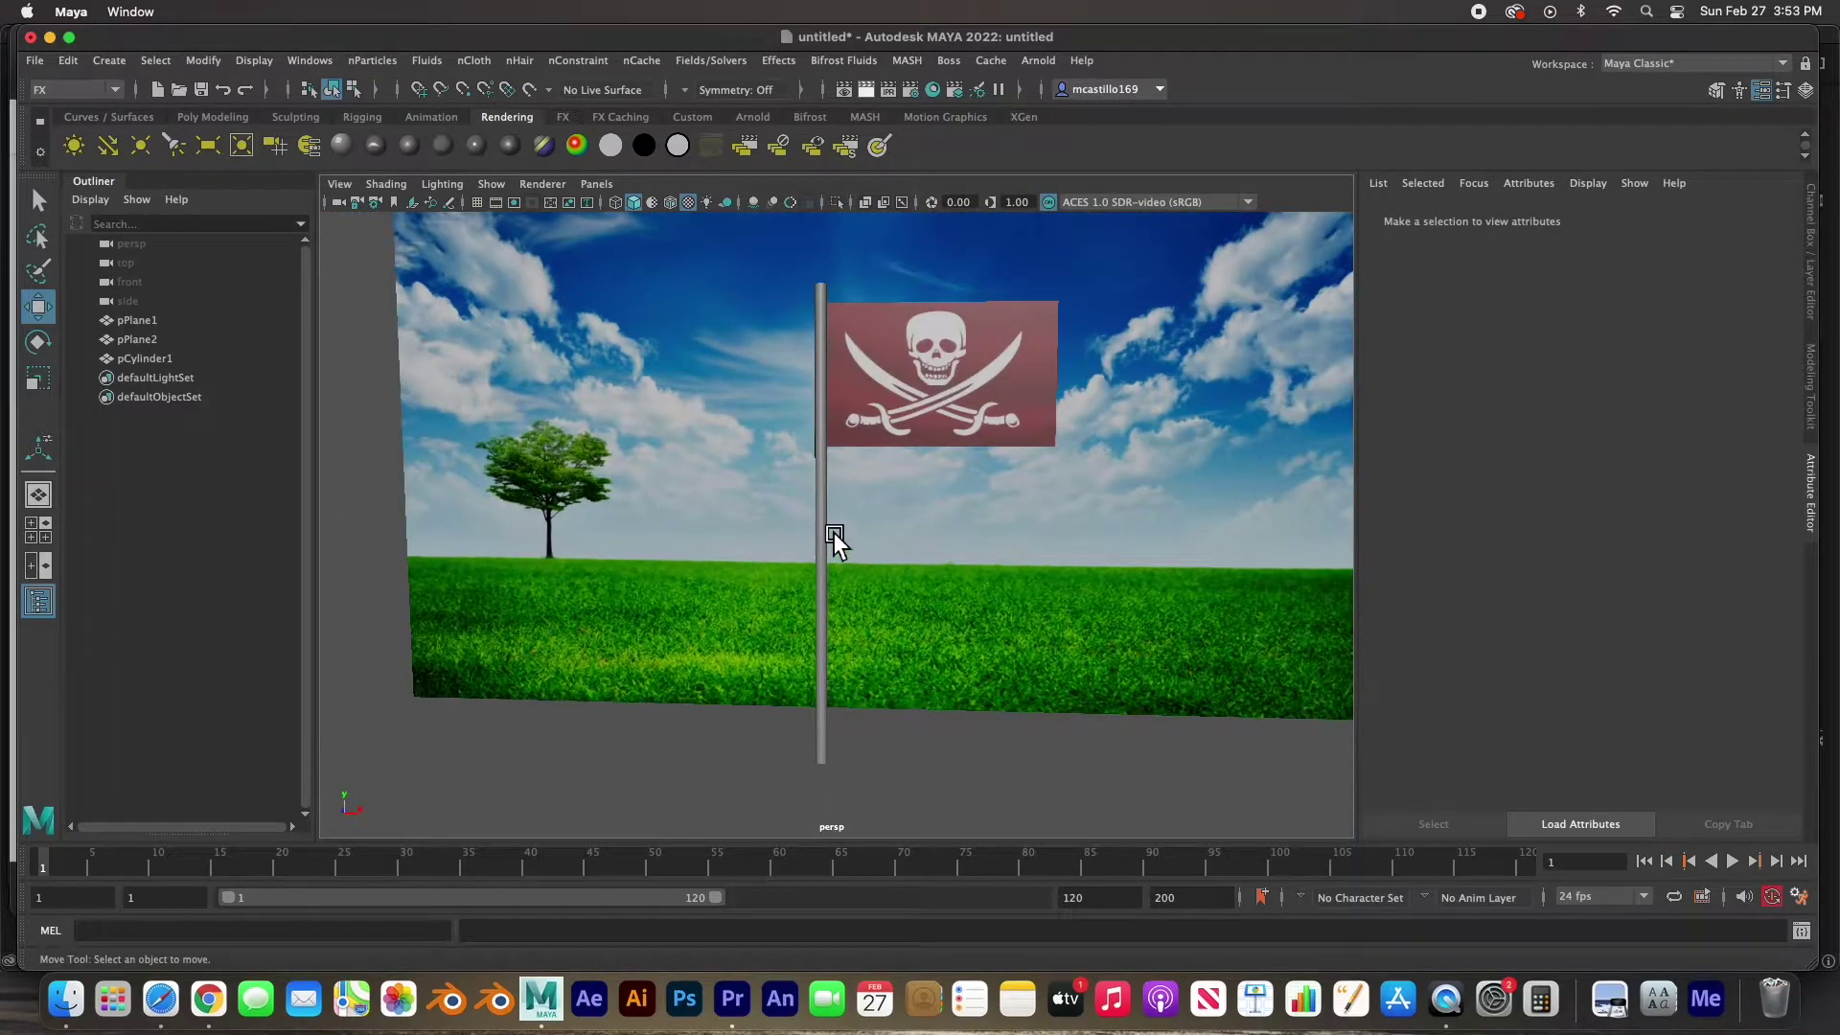
pyautogui.keyDown('alt'); pyautogui.moveTo(833, 533); pyautogui.dragTo(728, 497); pyautogui.keyUp('alt')
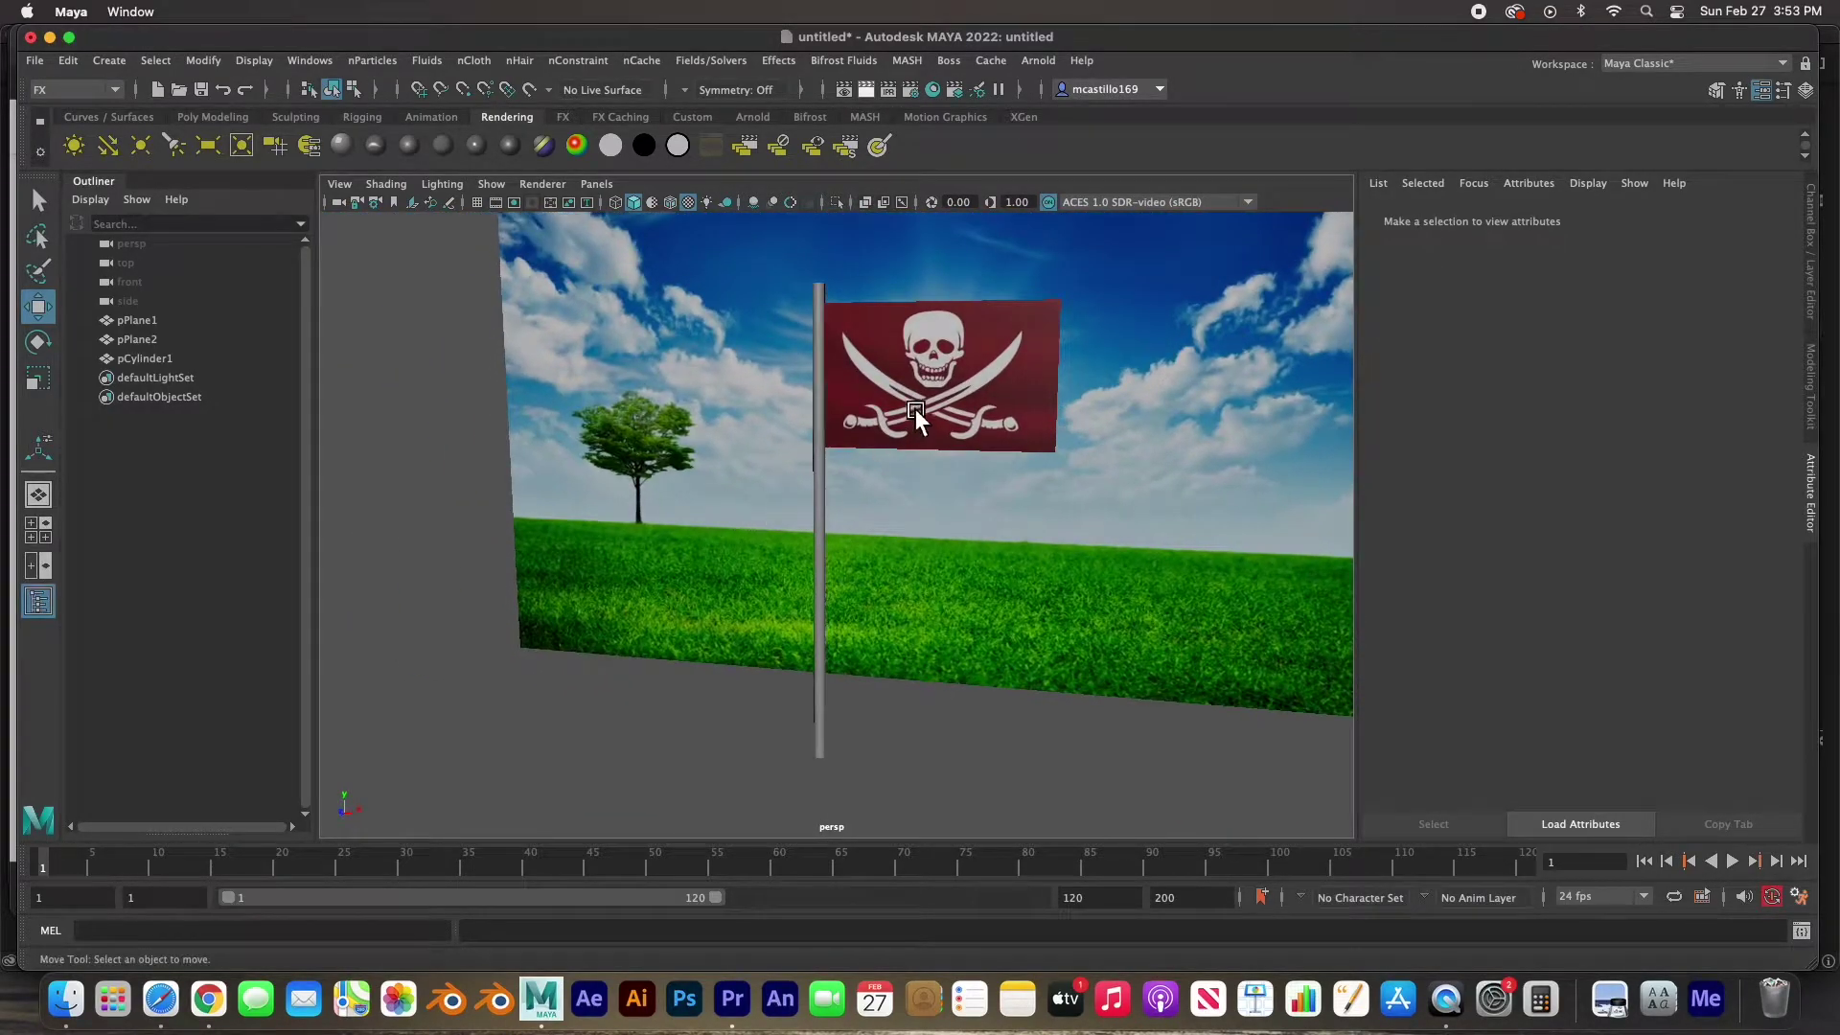
pyautogui.click(914, 410)
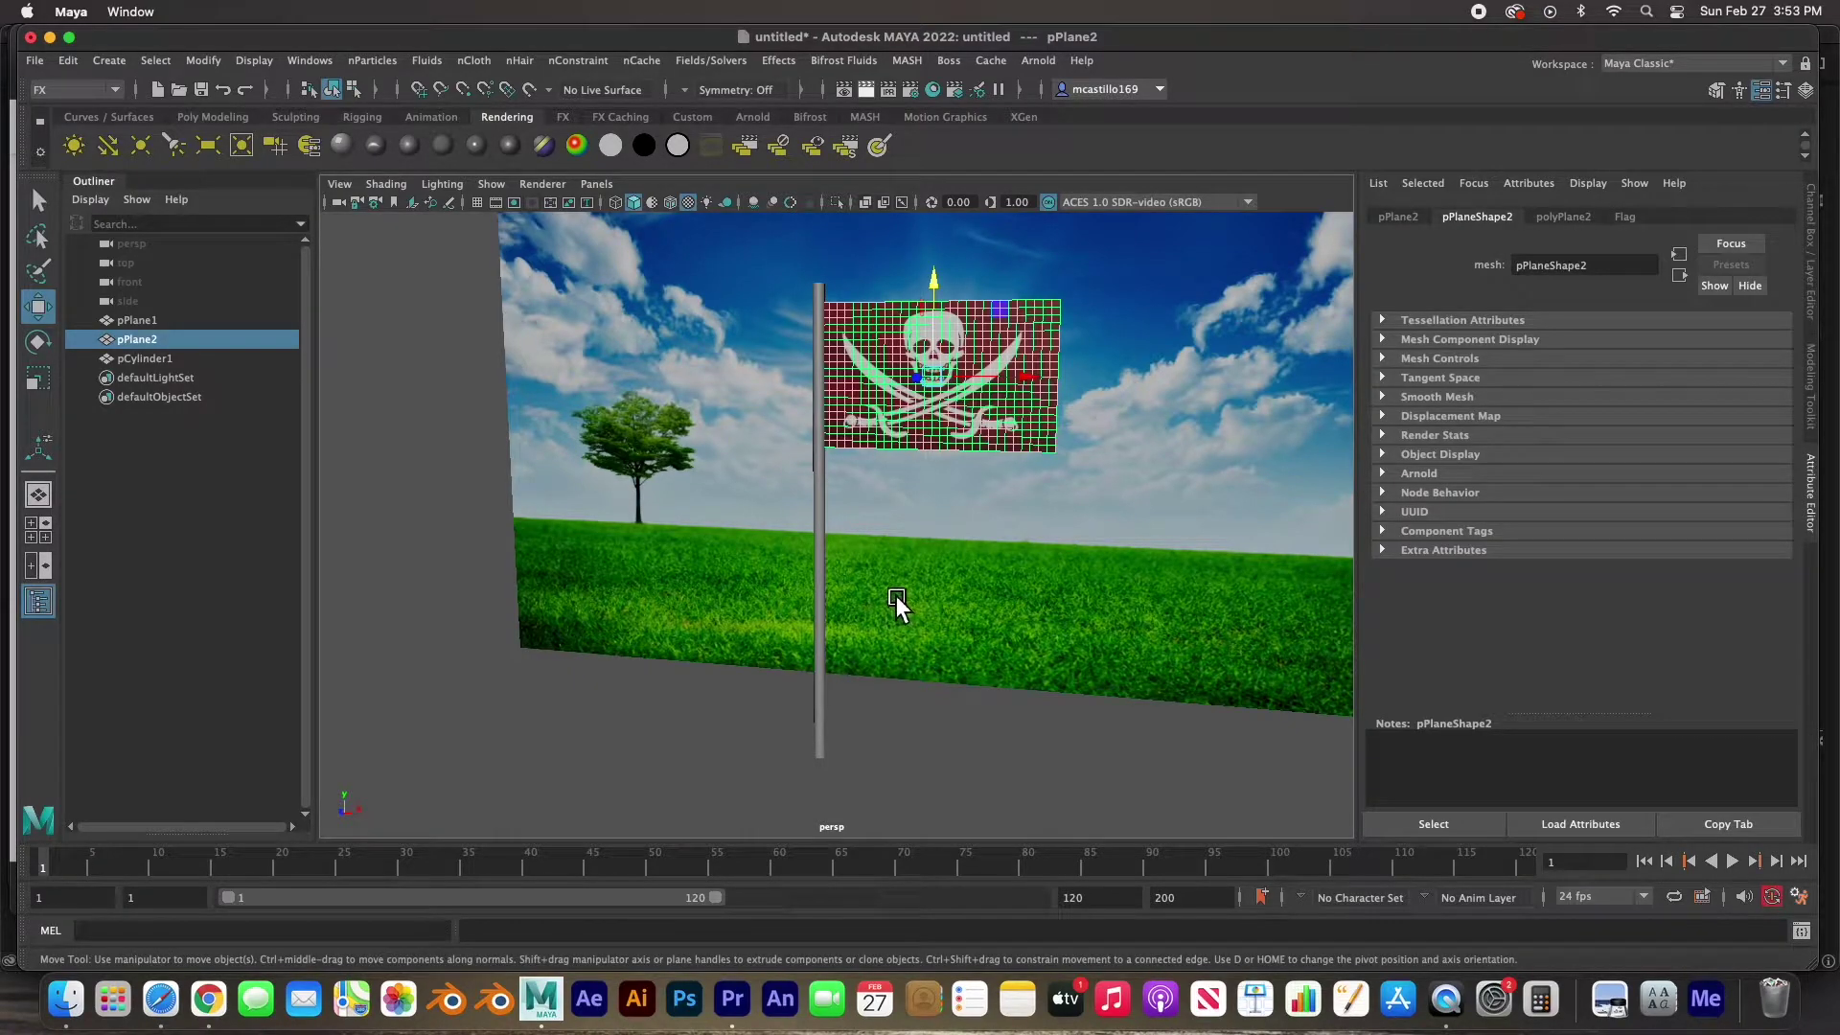
pyautogui.click(59, 93)
pyautogui.click(50, 167)
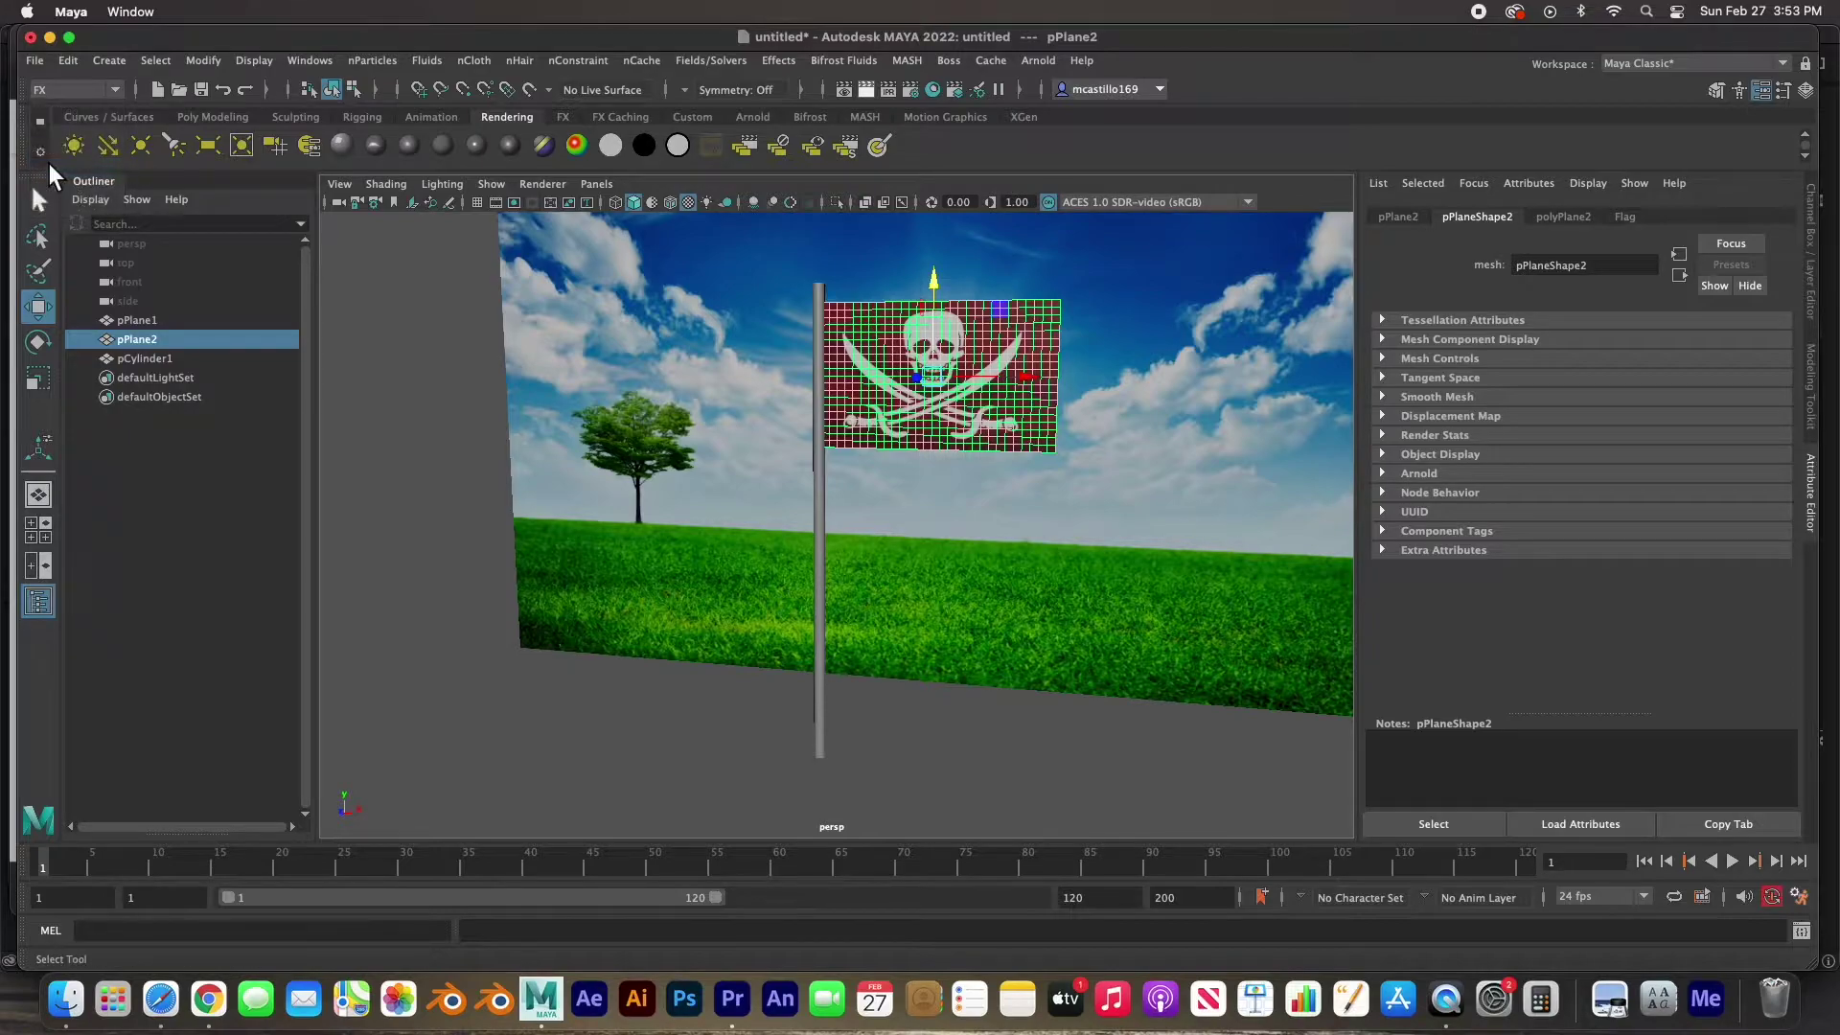
pyautogui.click(475, 61)
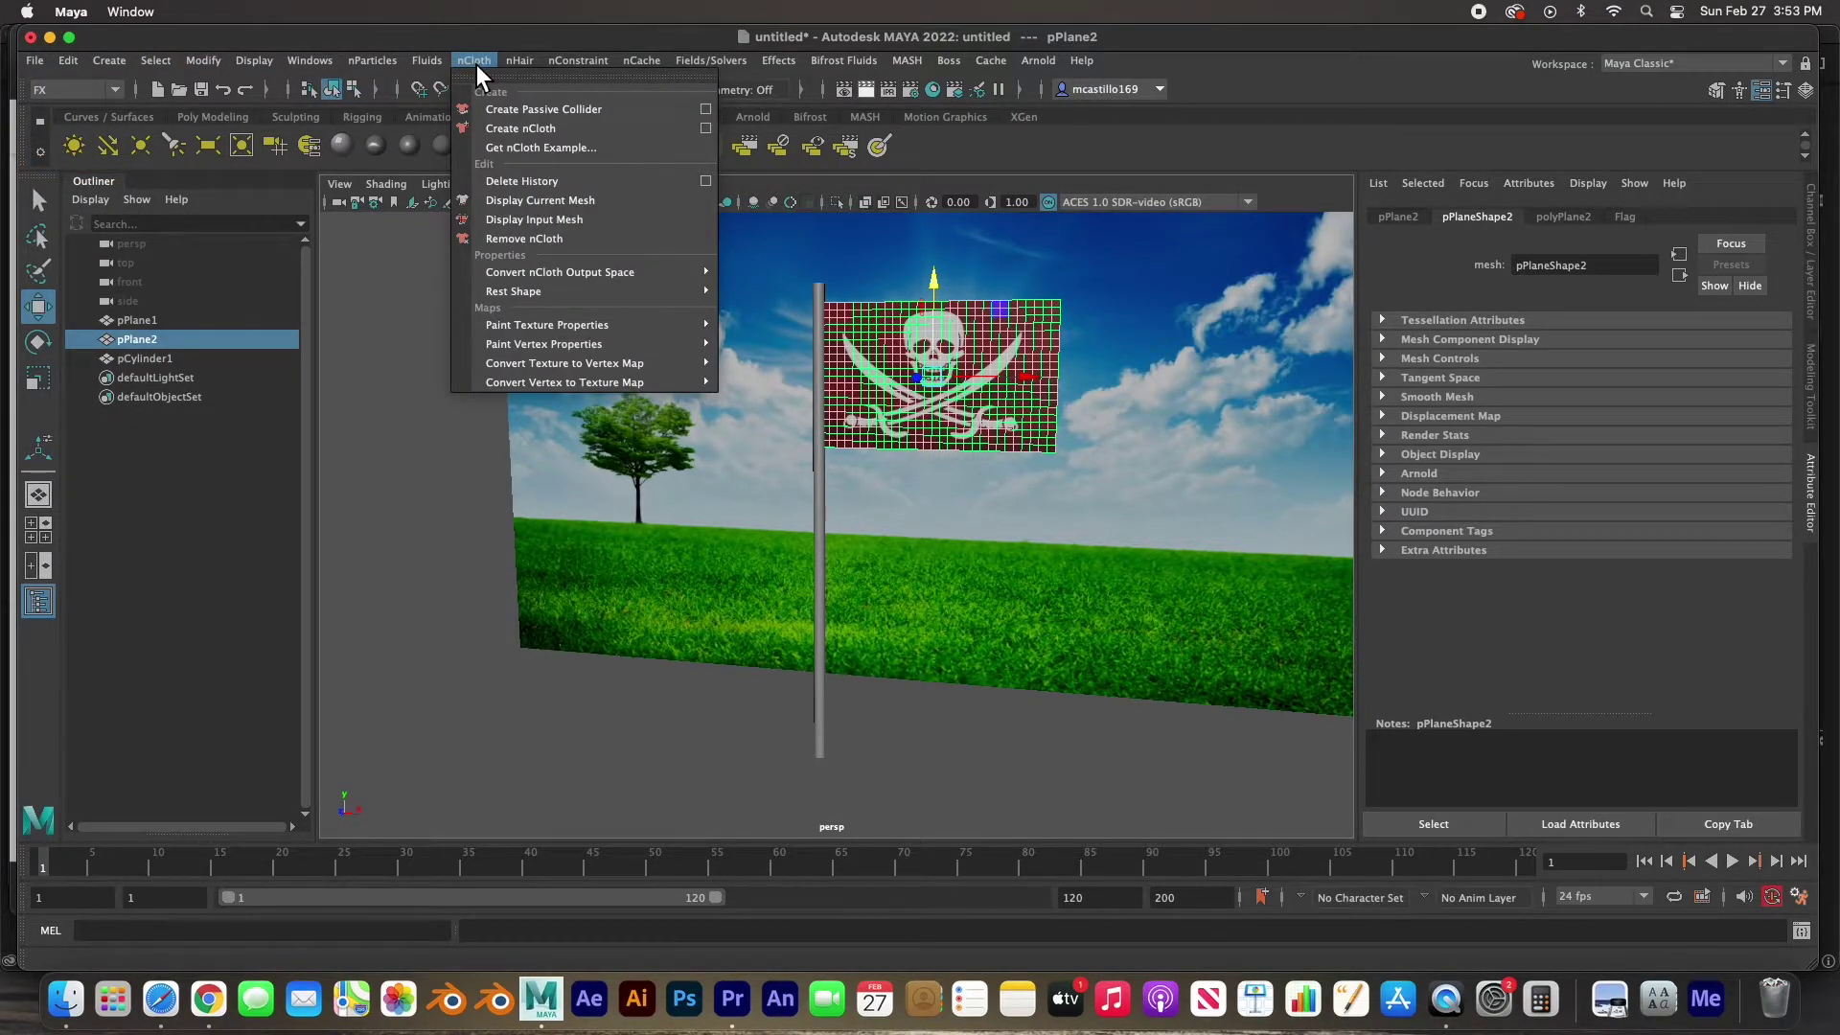
pyautogui.click(495, 130)
pyautogui.click(410, 370)
# Play the cloth simulation to check how the flag behaves, stop it, and rewind to frame 1.
pyautogui.keyDown('alt'); pyautogui.moveTo(596, 480); pyautogui.dragTo(899, 549); pyautogui.keyUp('alt')
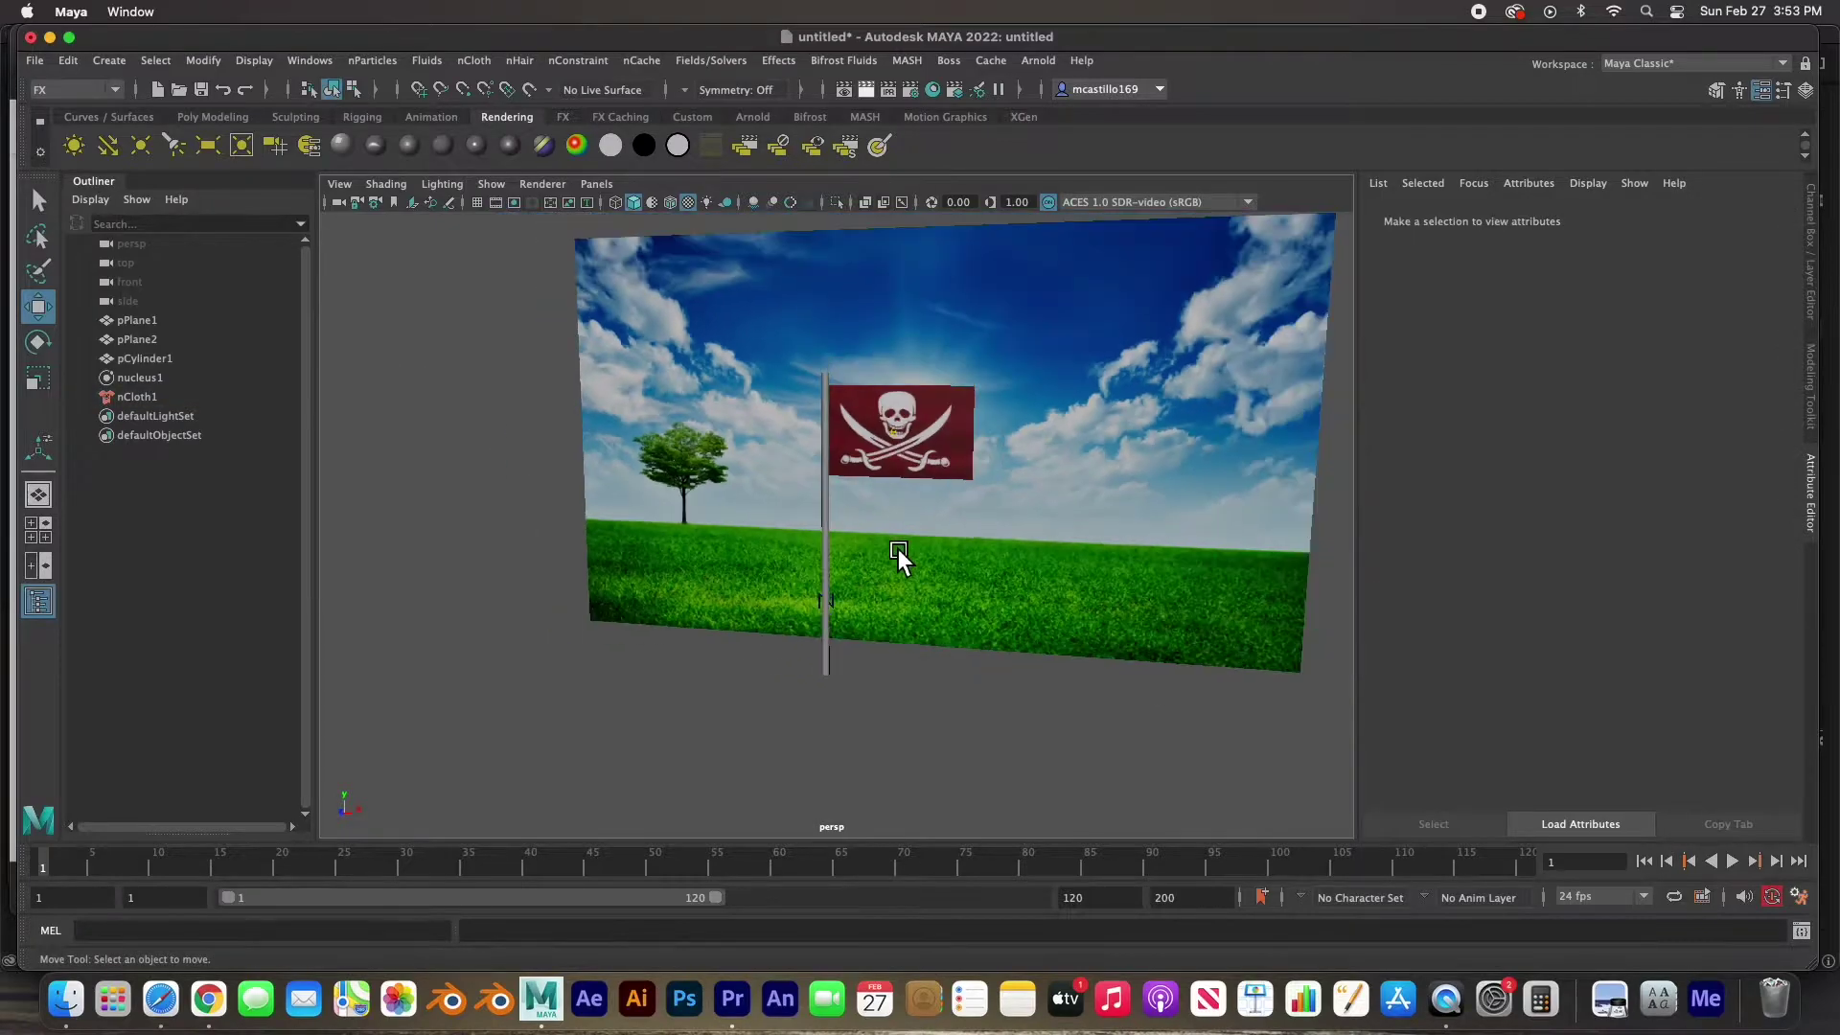
pyautogui.click(1734, 862)
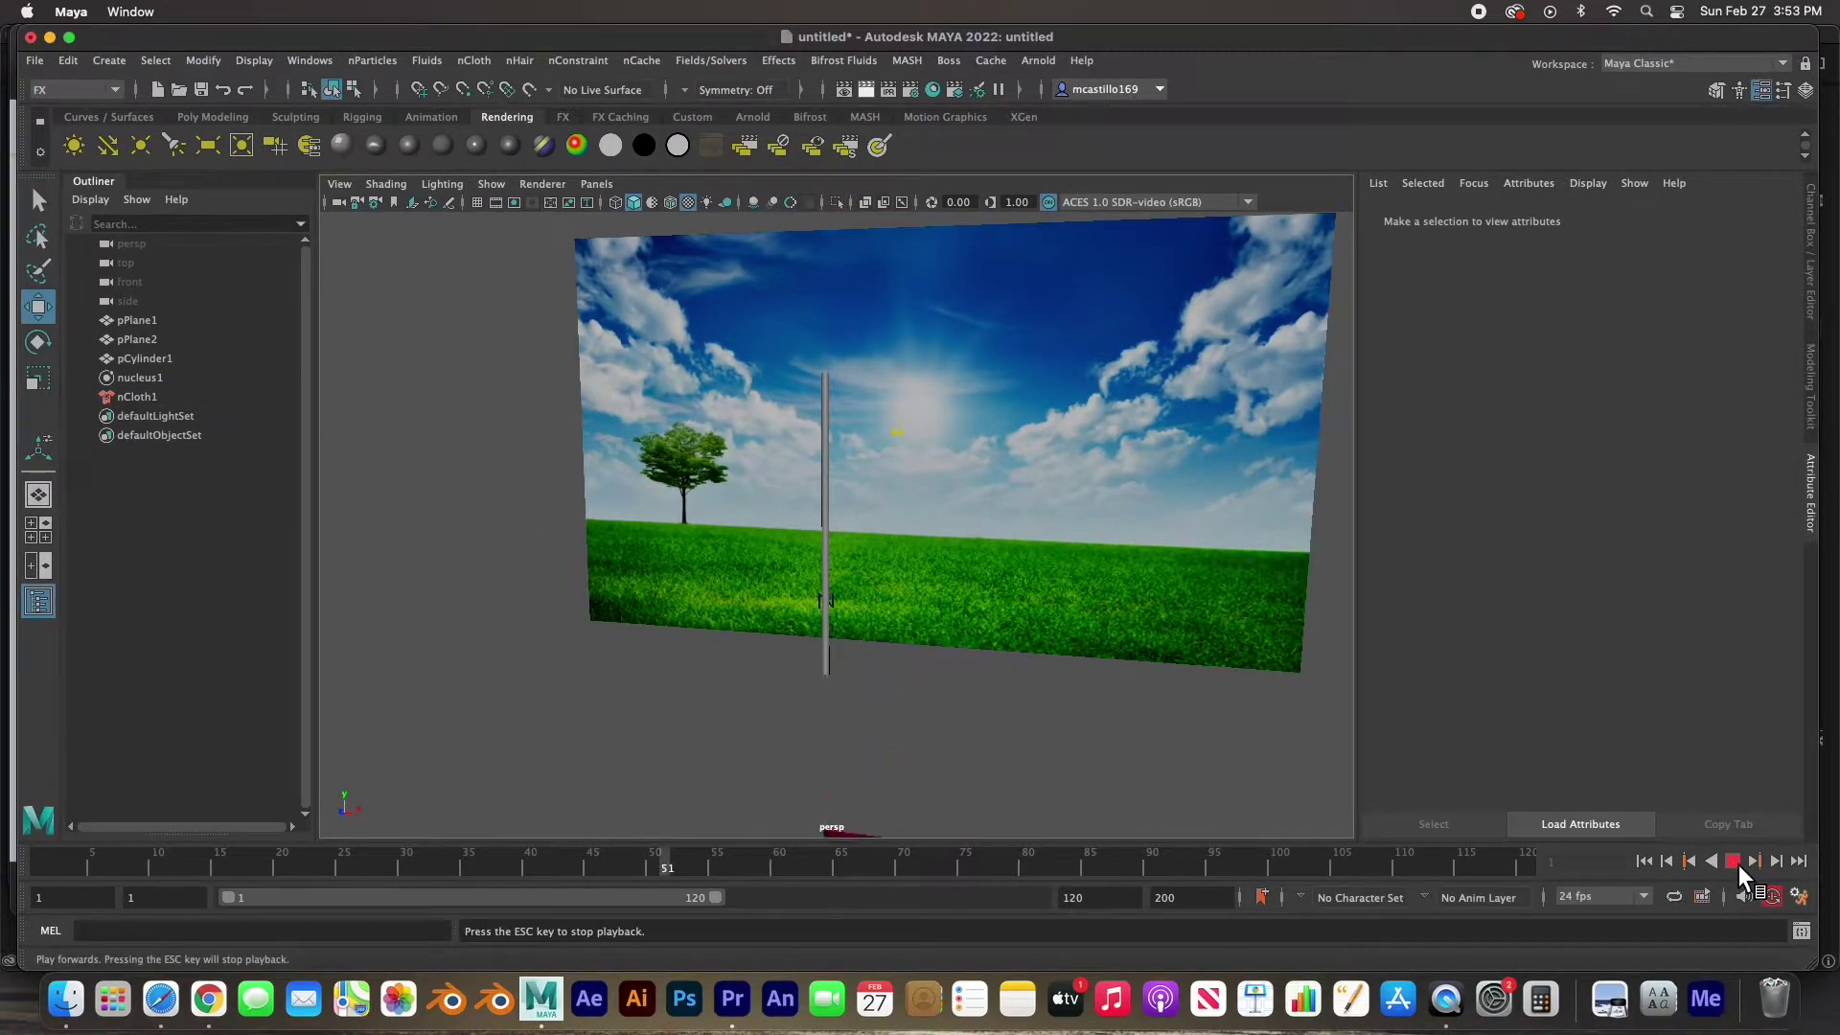
pyautogui.click(1736, 863)
pyautogui.click(1646, 862)
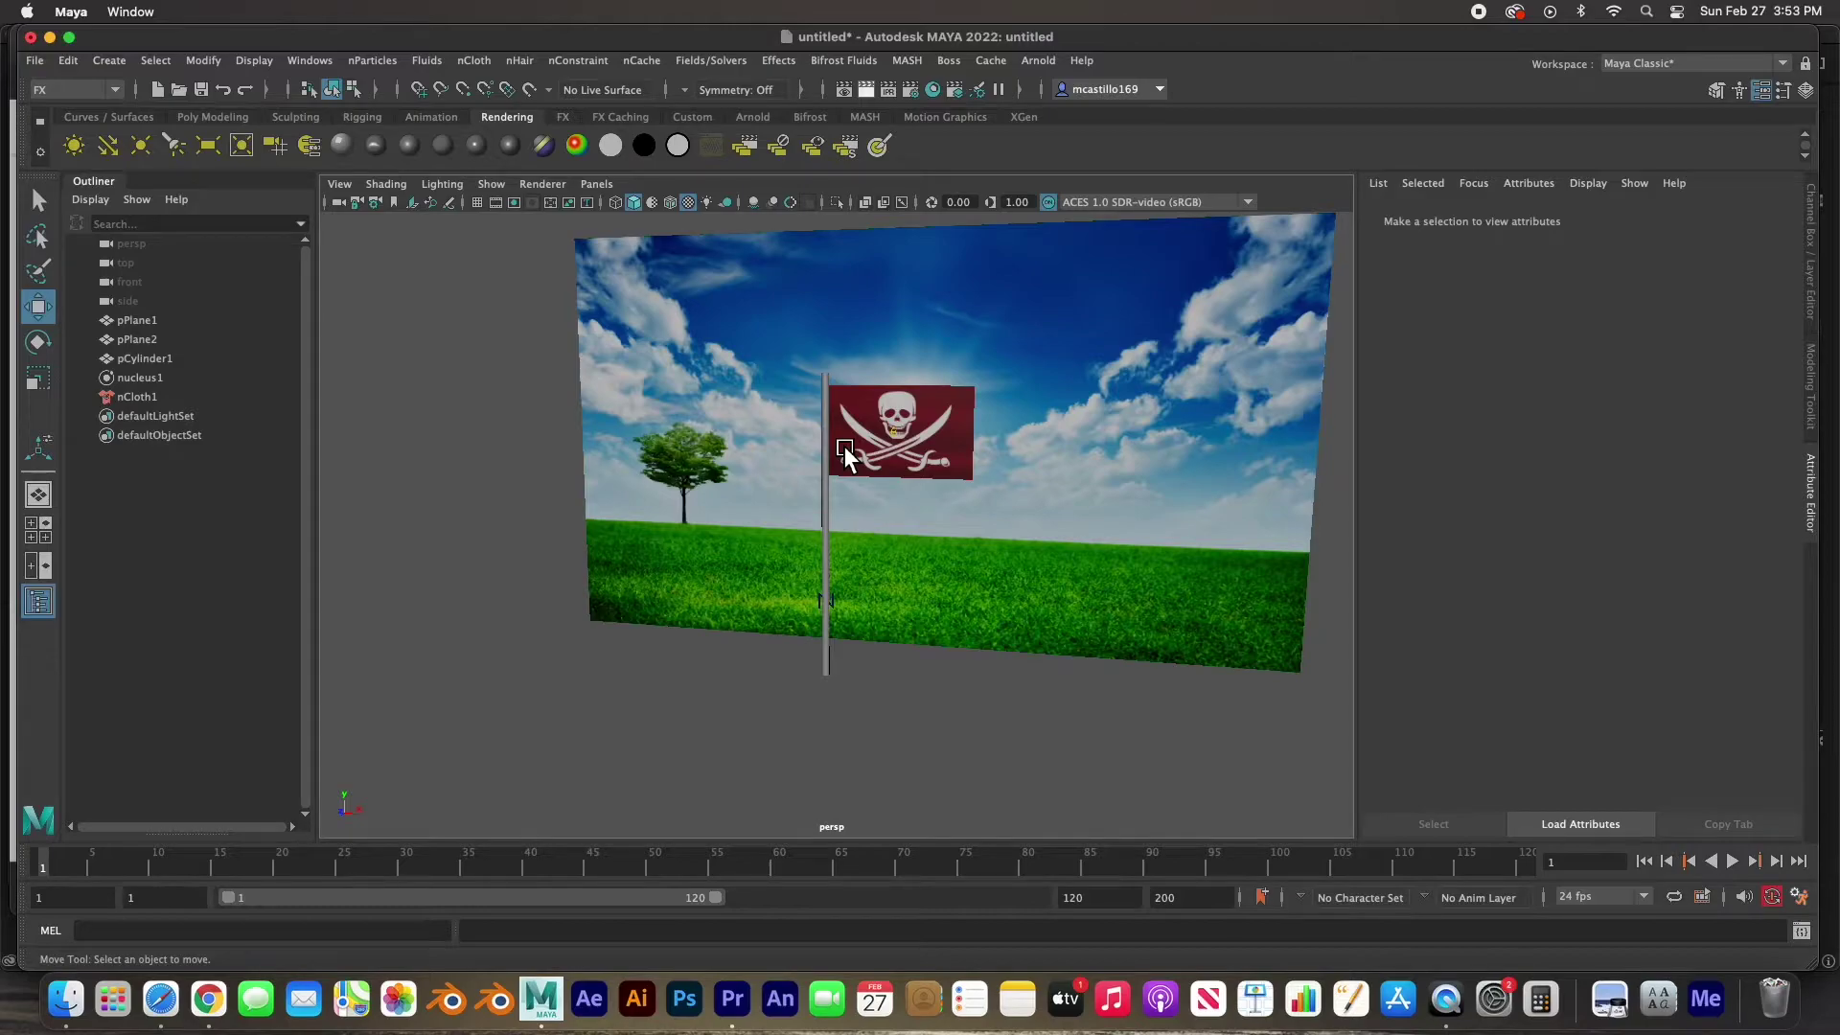
# In the front wireframe view, select the flag's column of vertices along the pole and attach a Transform Constraint to them.
pyautogui.press('space')
pyautogui.press('space')
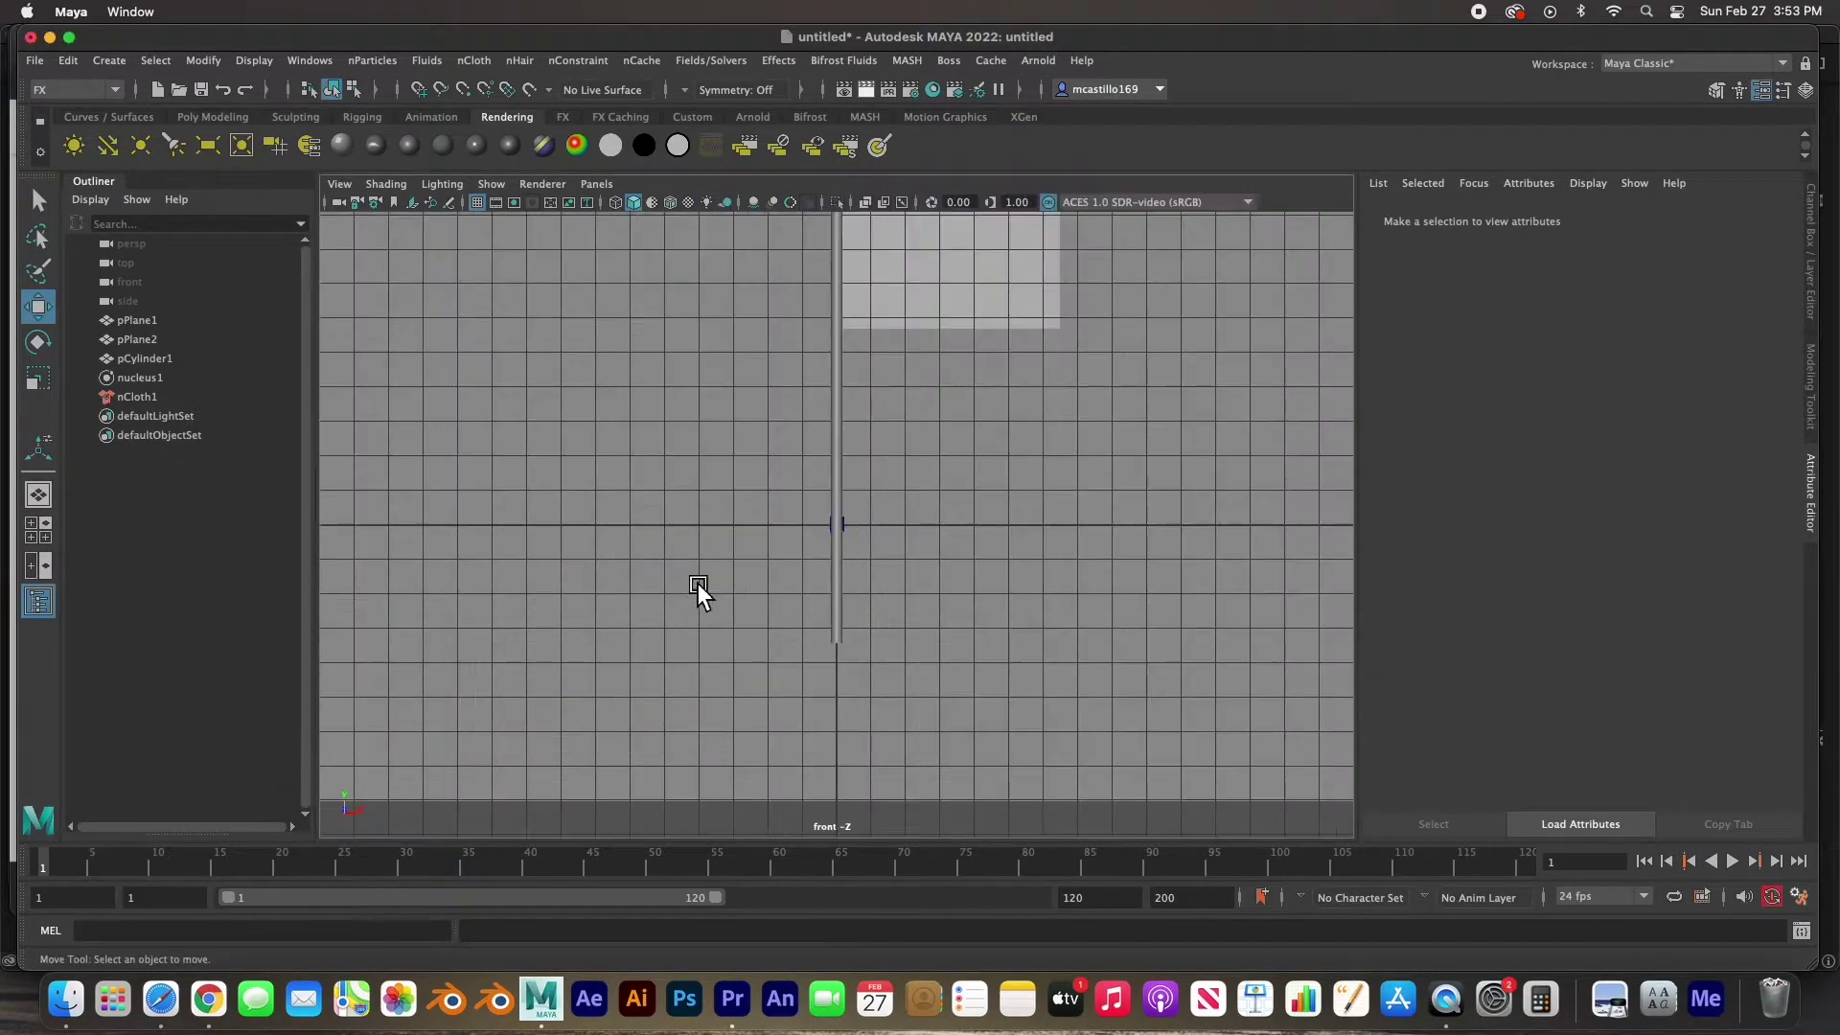
pyautogui.click(933, 295)
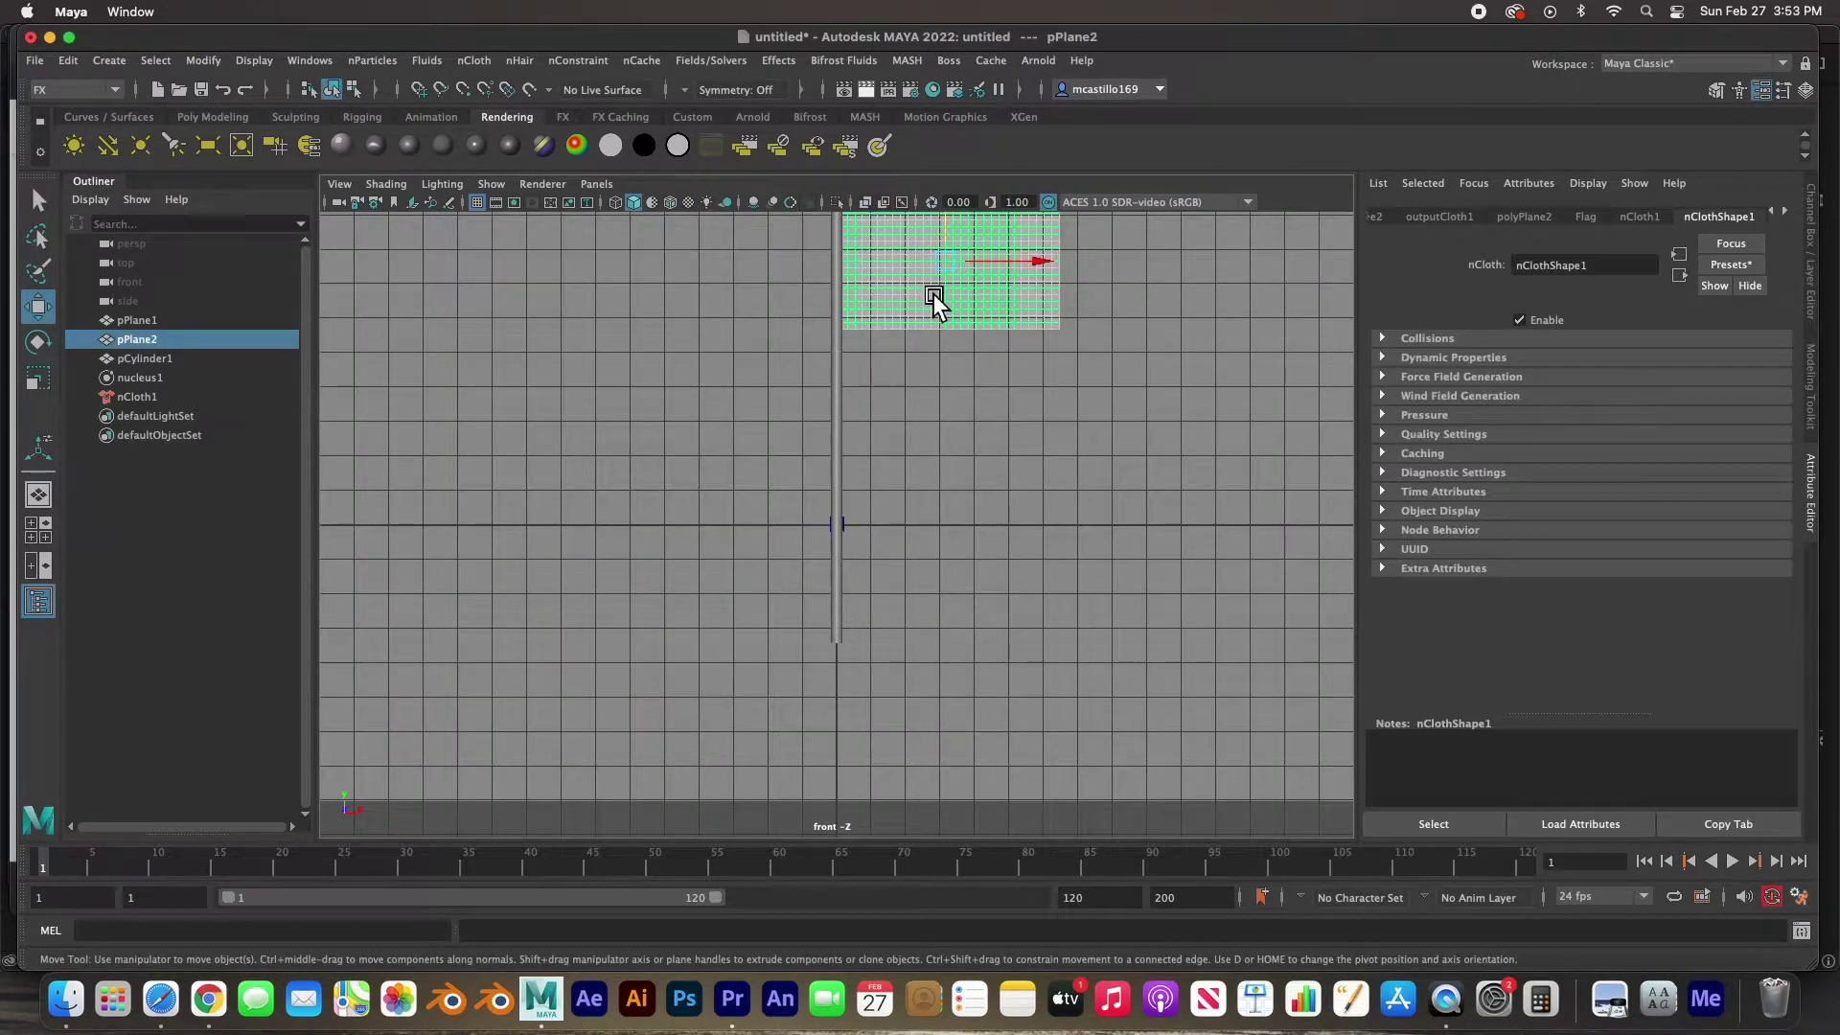
pyautogui.press('f')
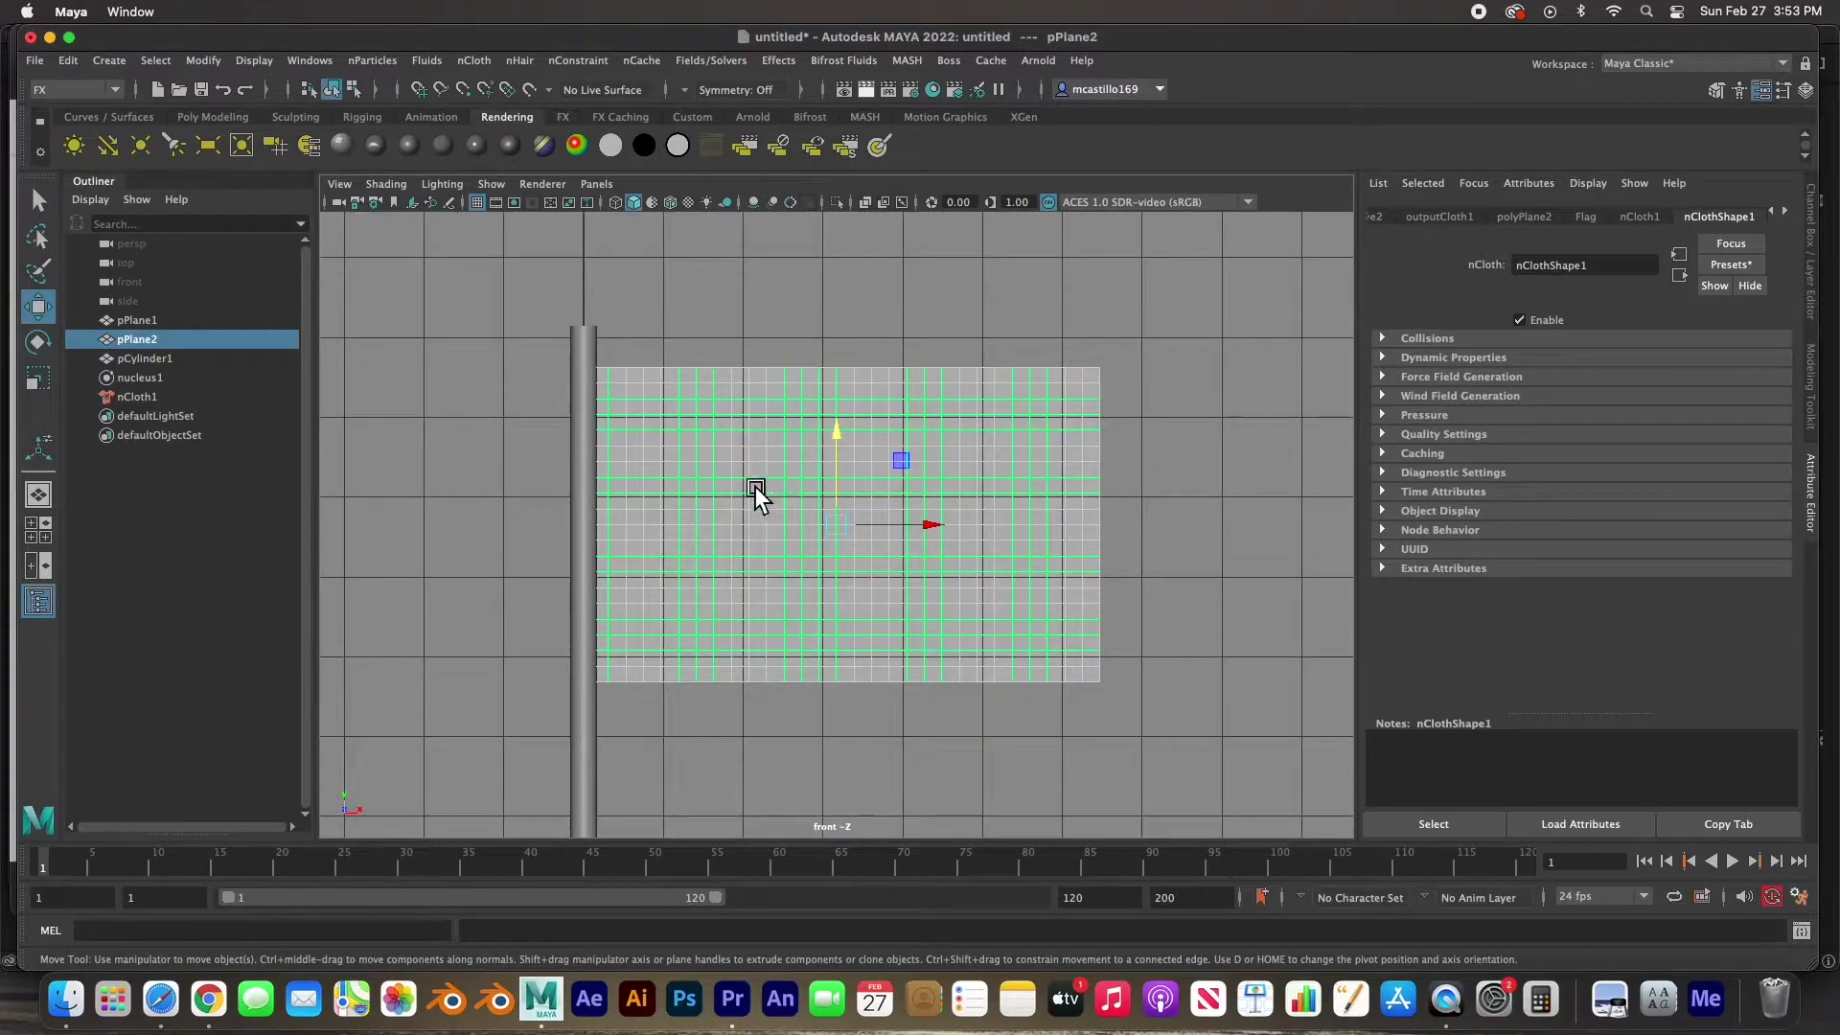
pyautogui.press('4')
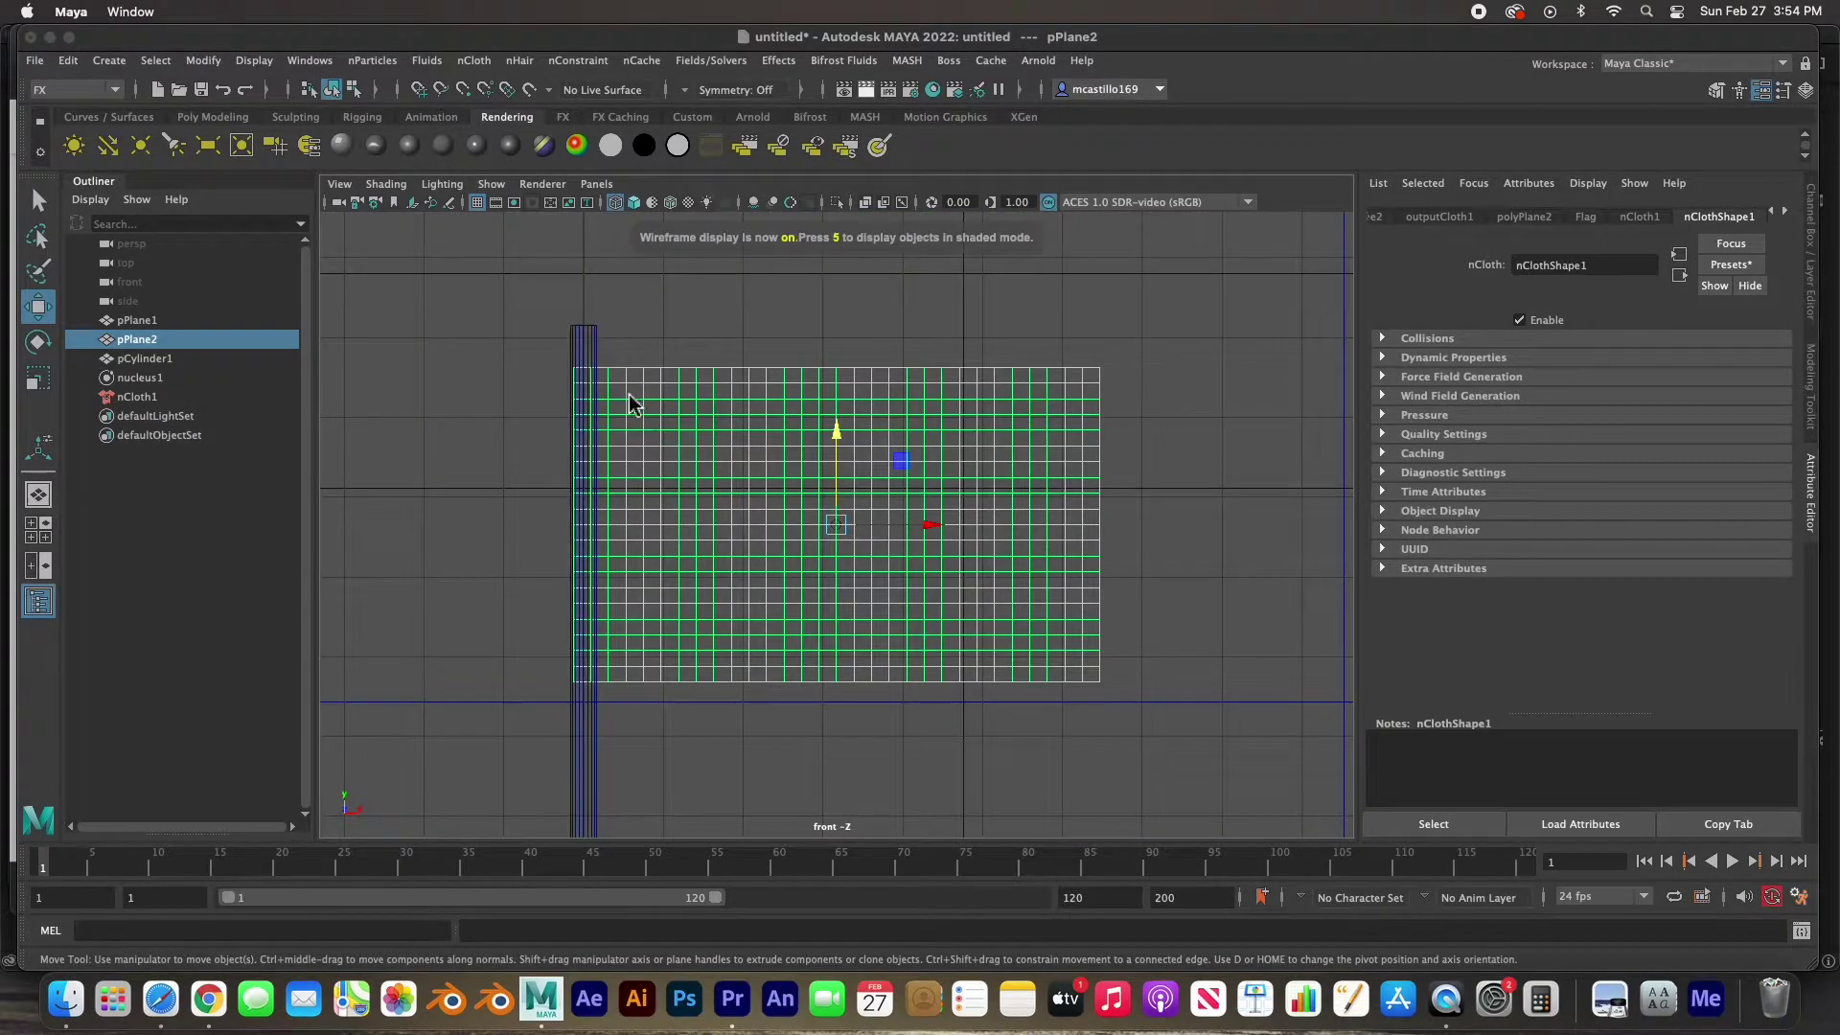
pyautogui.click(704, 322)
pyautogui.click(706, 400)
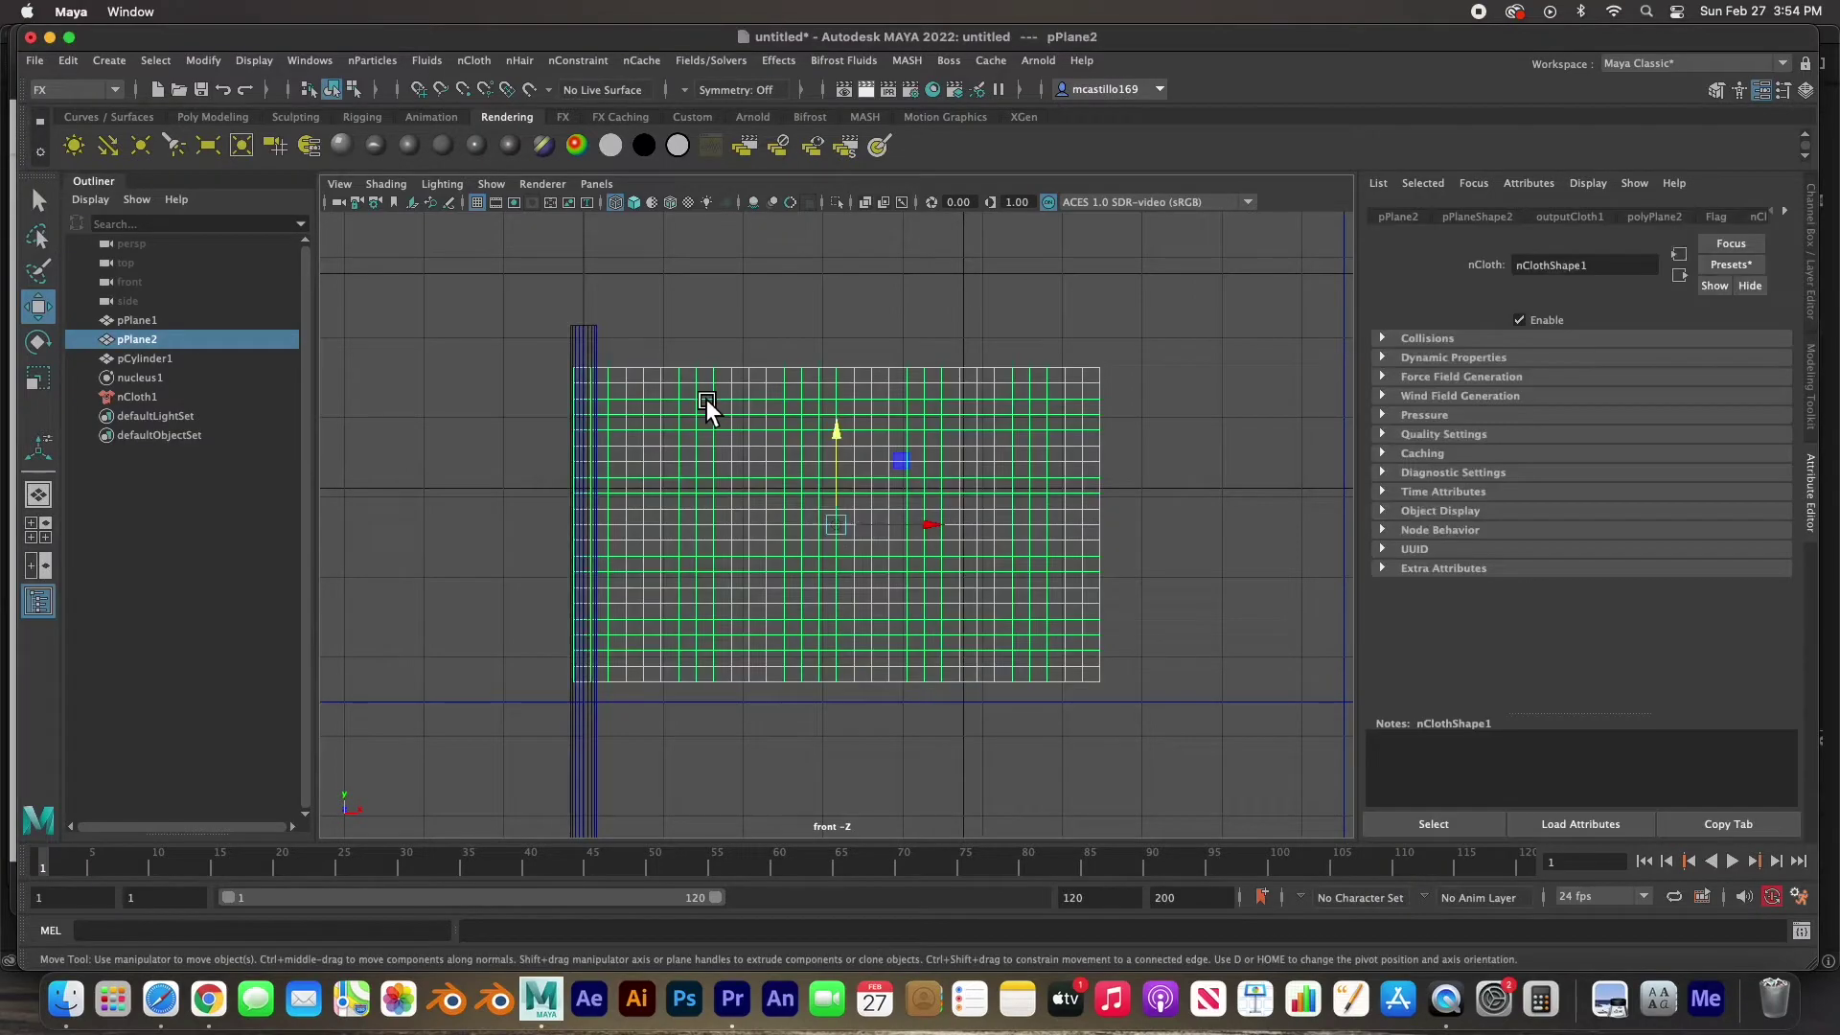
pyautogui.moveTo(693, 394); pyautogui.dragTo(598, 389, button='right')
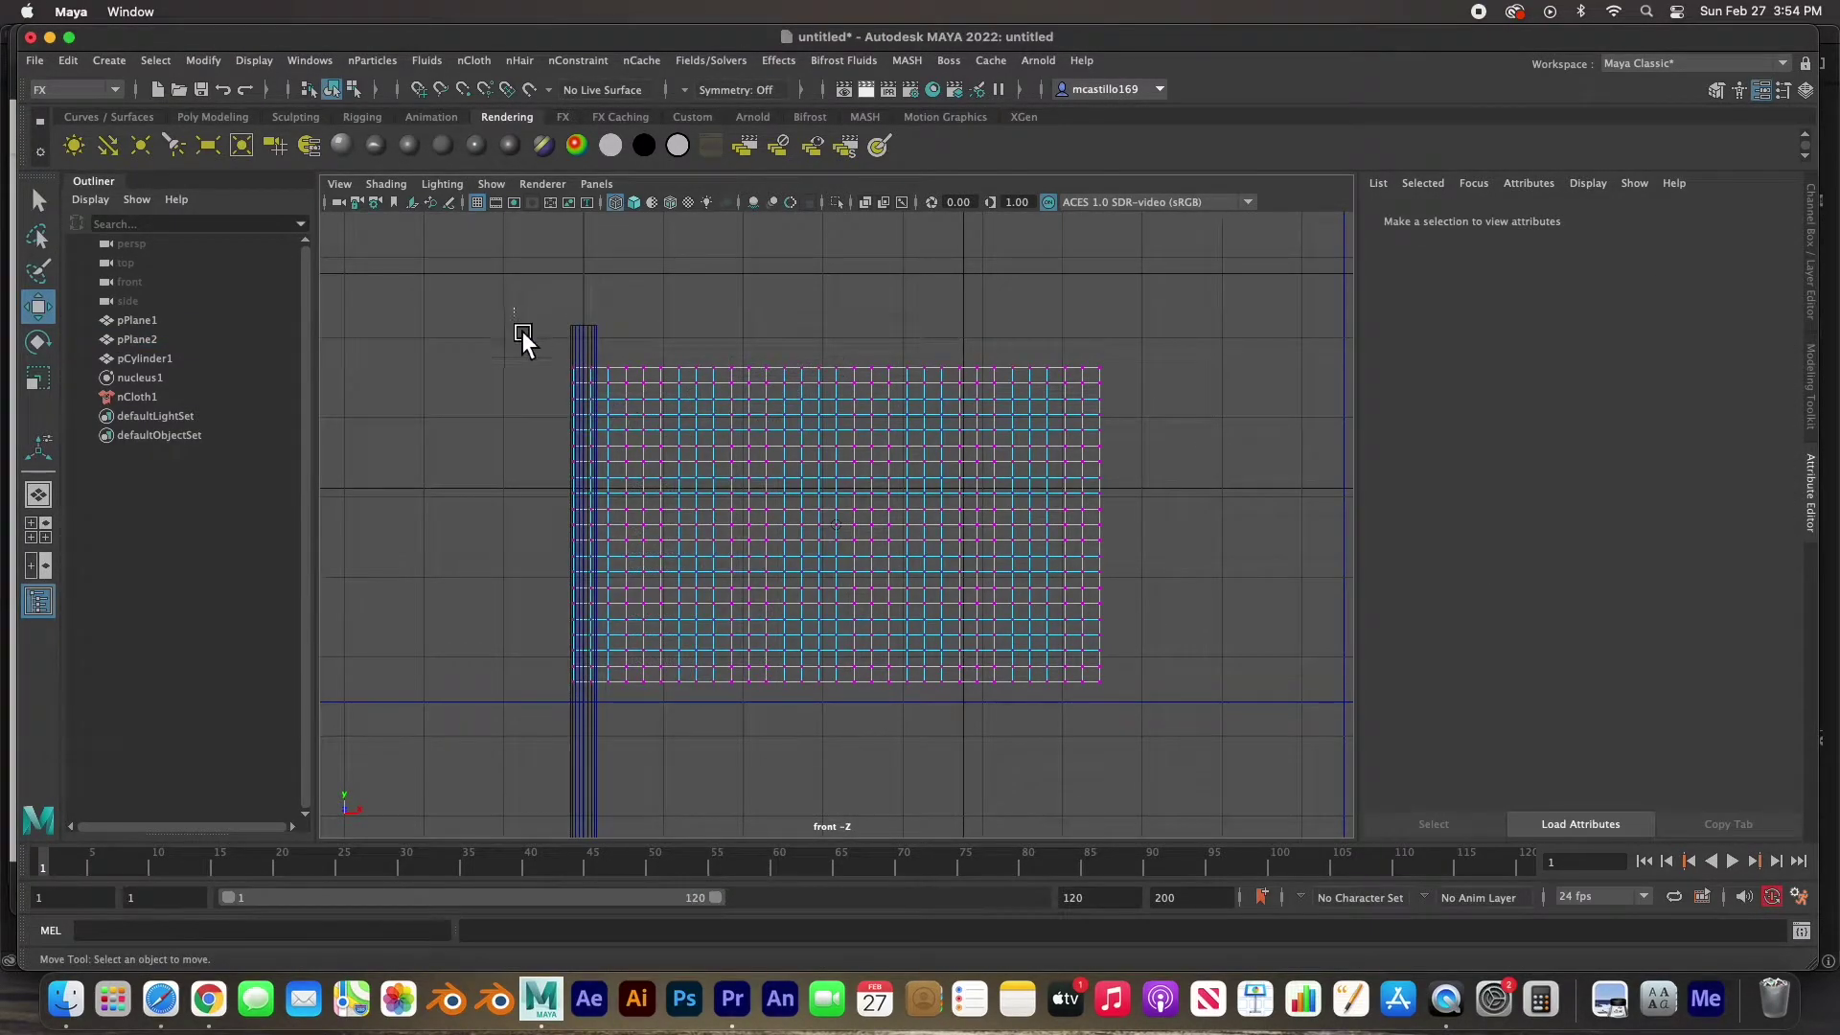
pyautogui.moveTo(514, 309); pyautogui.dragTo(588, 723)
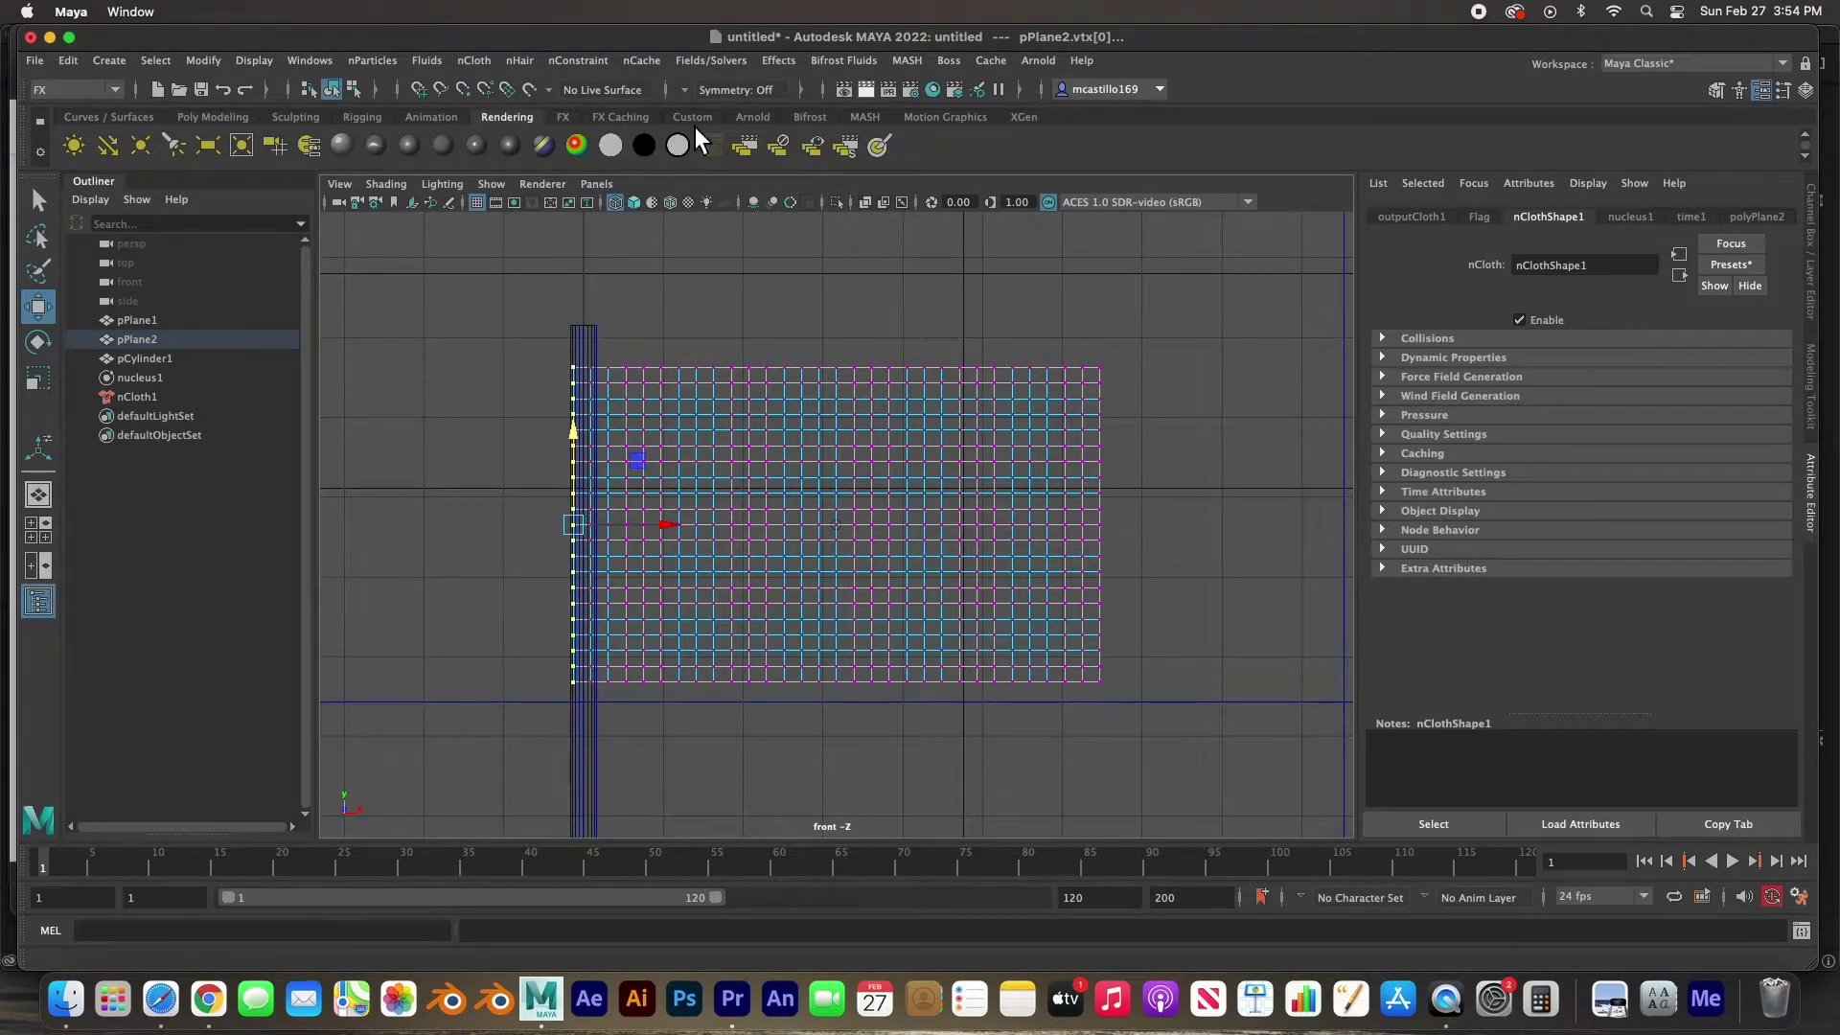
pyautogui.click(578, 67)
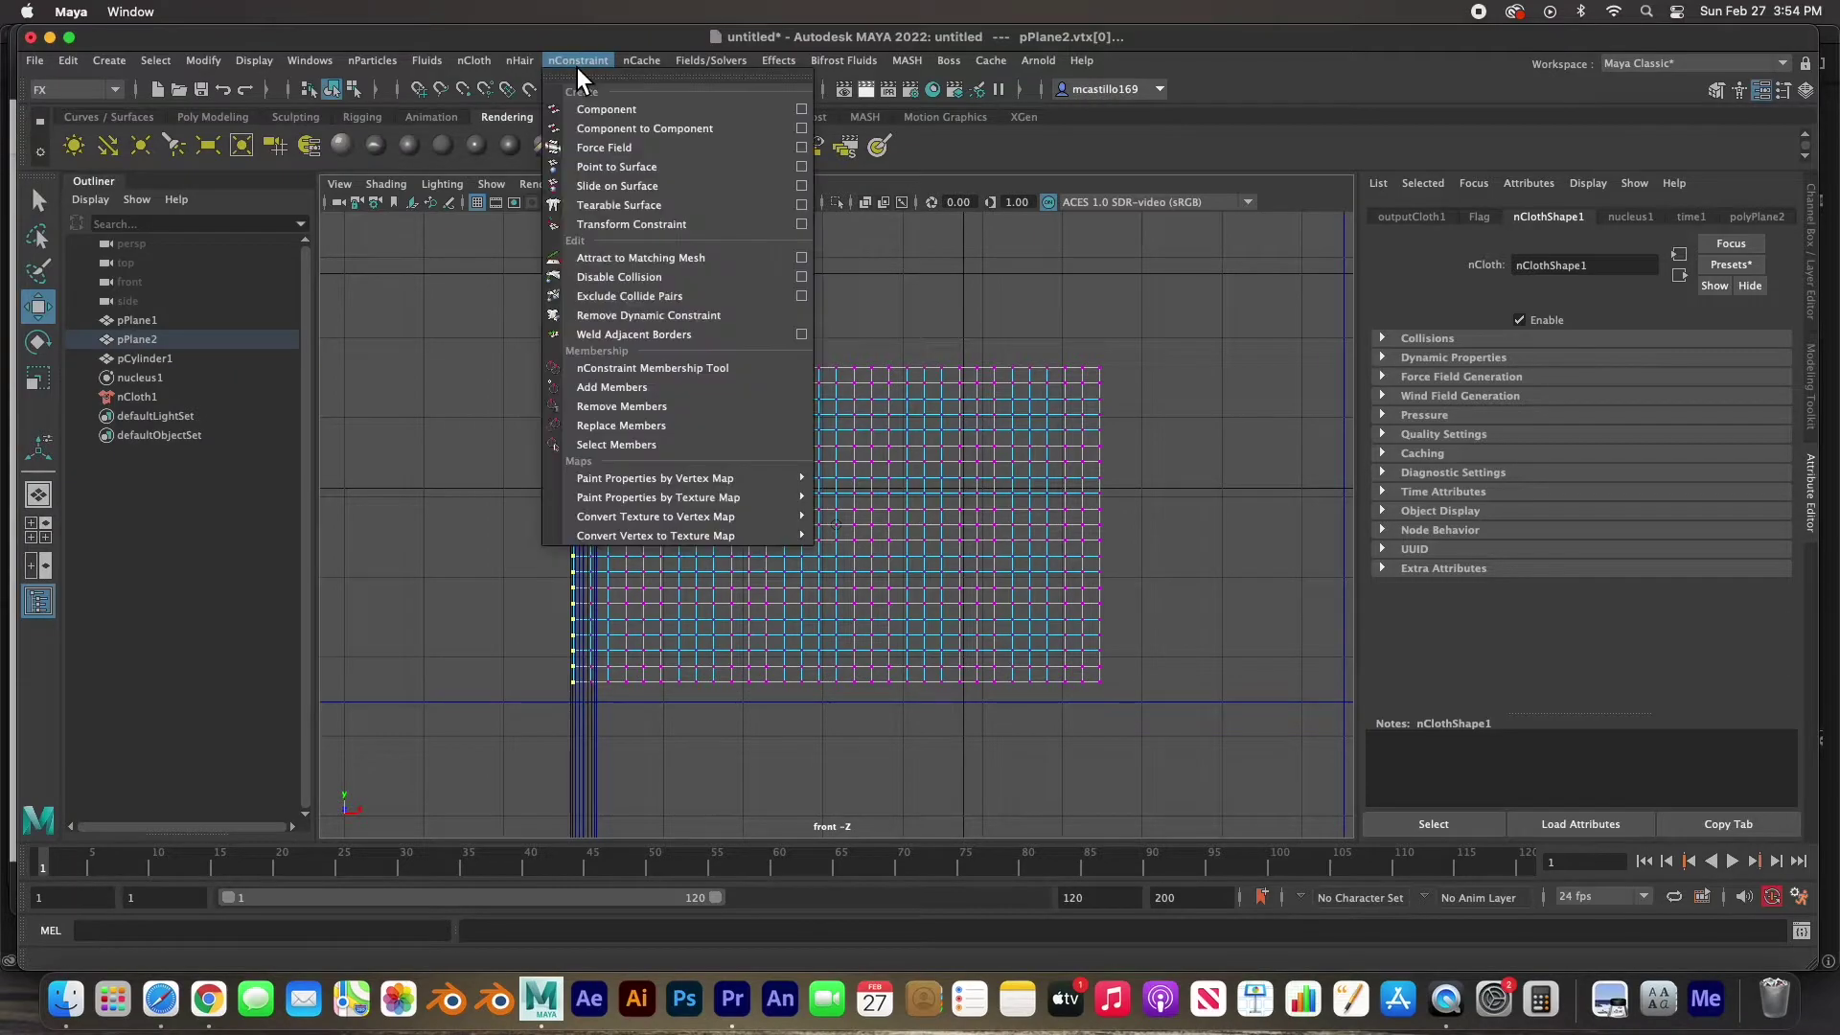
pyautogui.click(619, 222)
# Play the simulation in the front view to check how the constrained flag hangs, stop it, and rewind to frame 1.
pyautogui.scroll(-3, 853, 446)
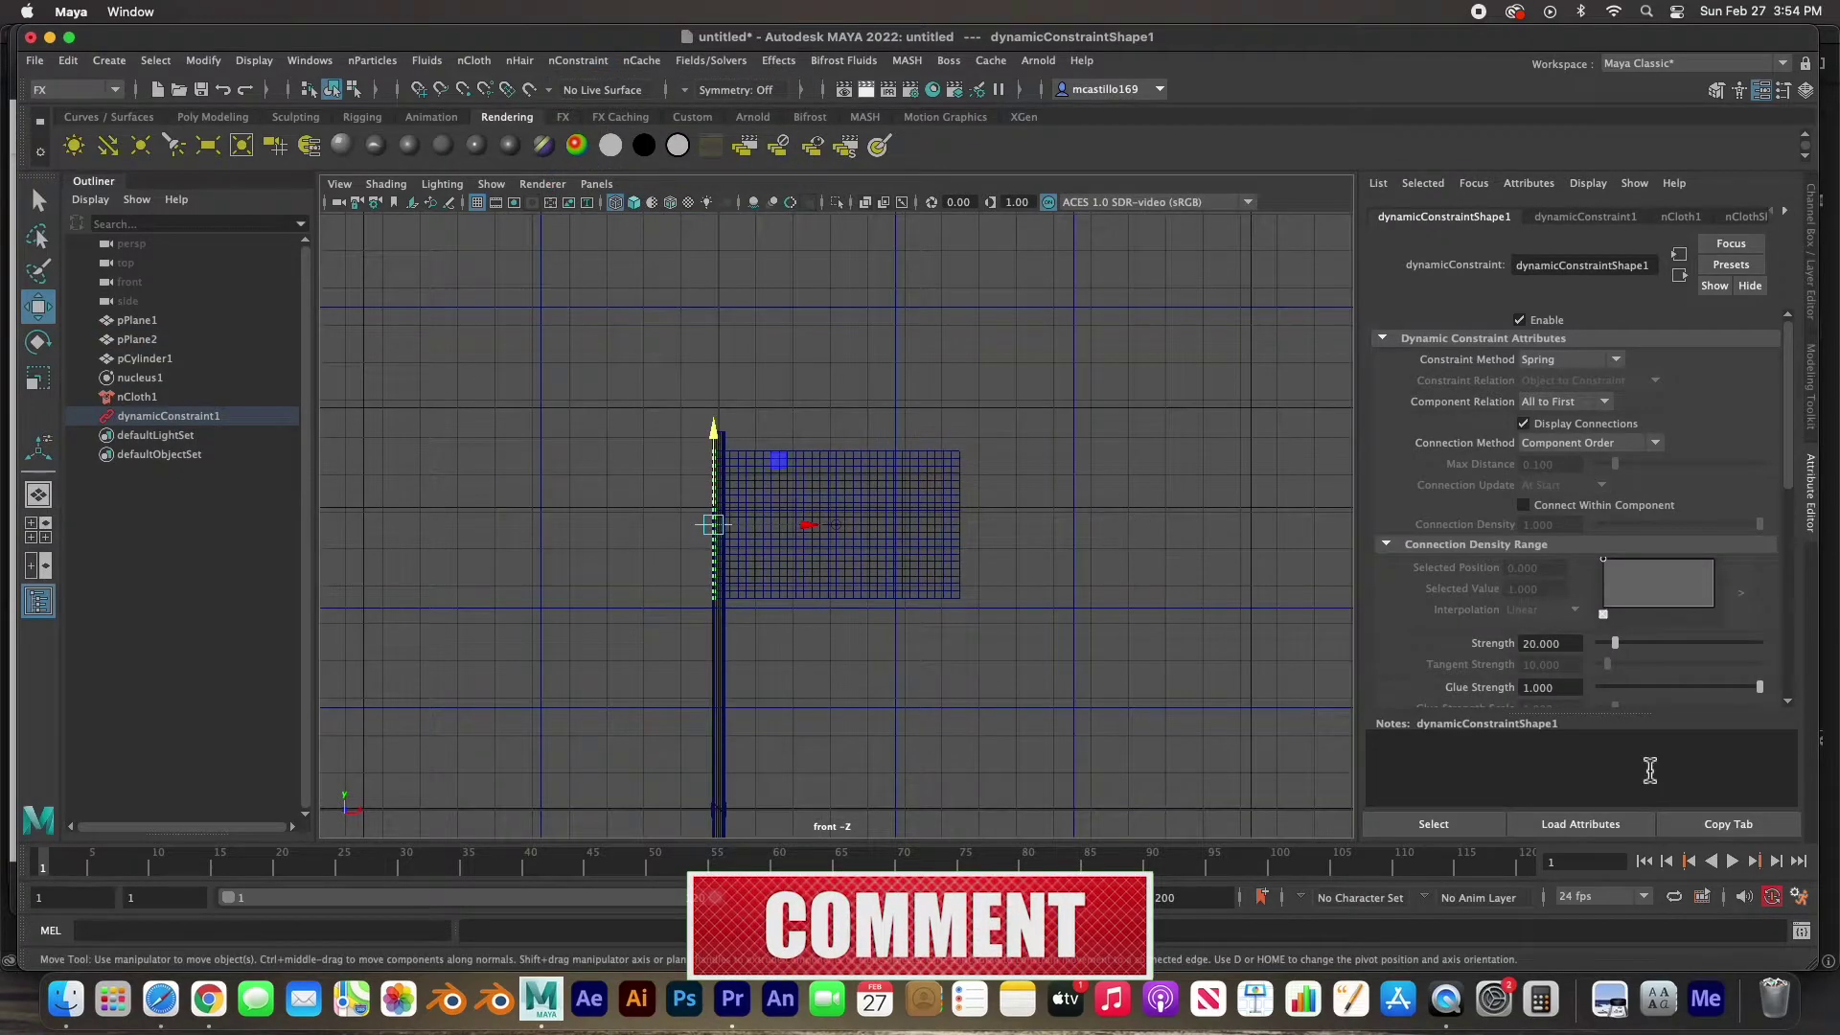
pyautogui.click(1733, 862)
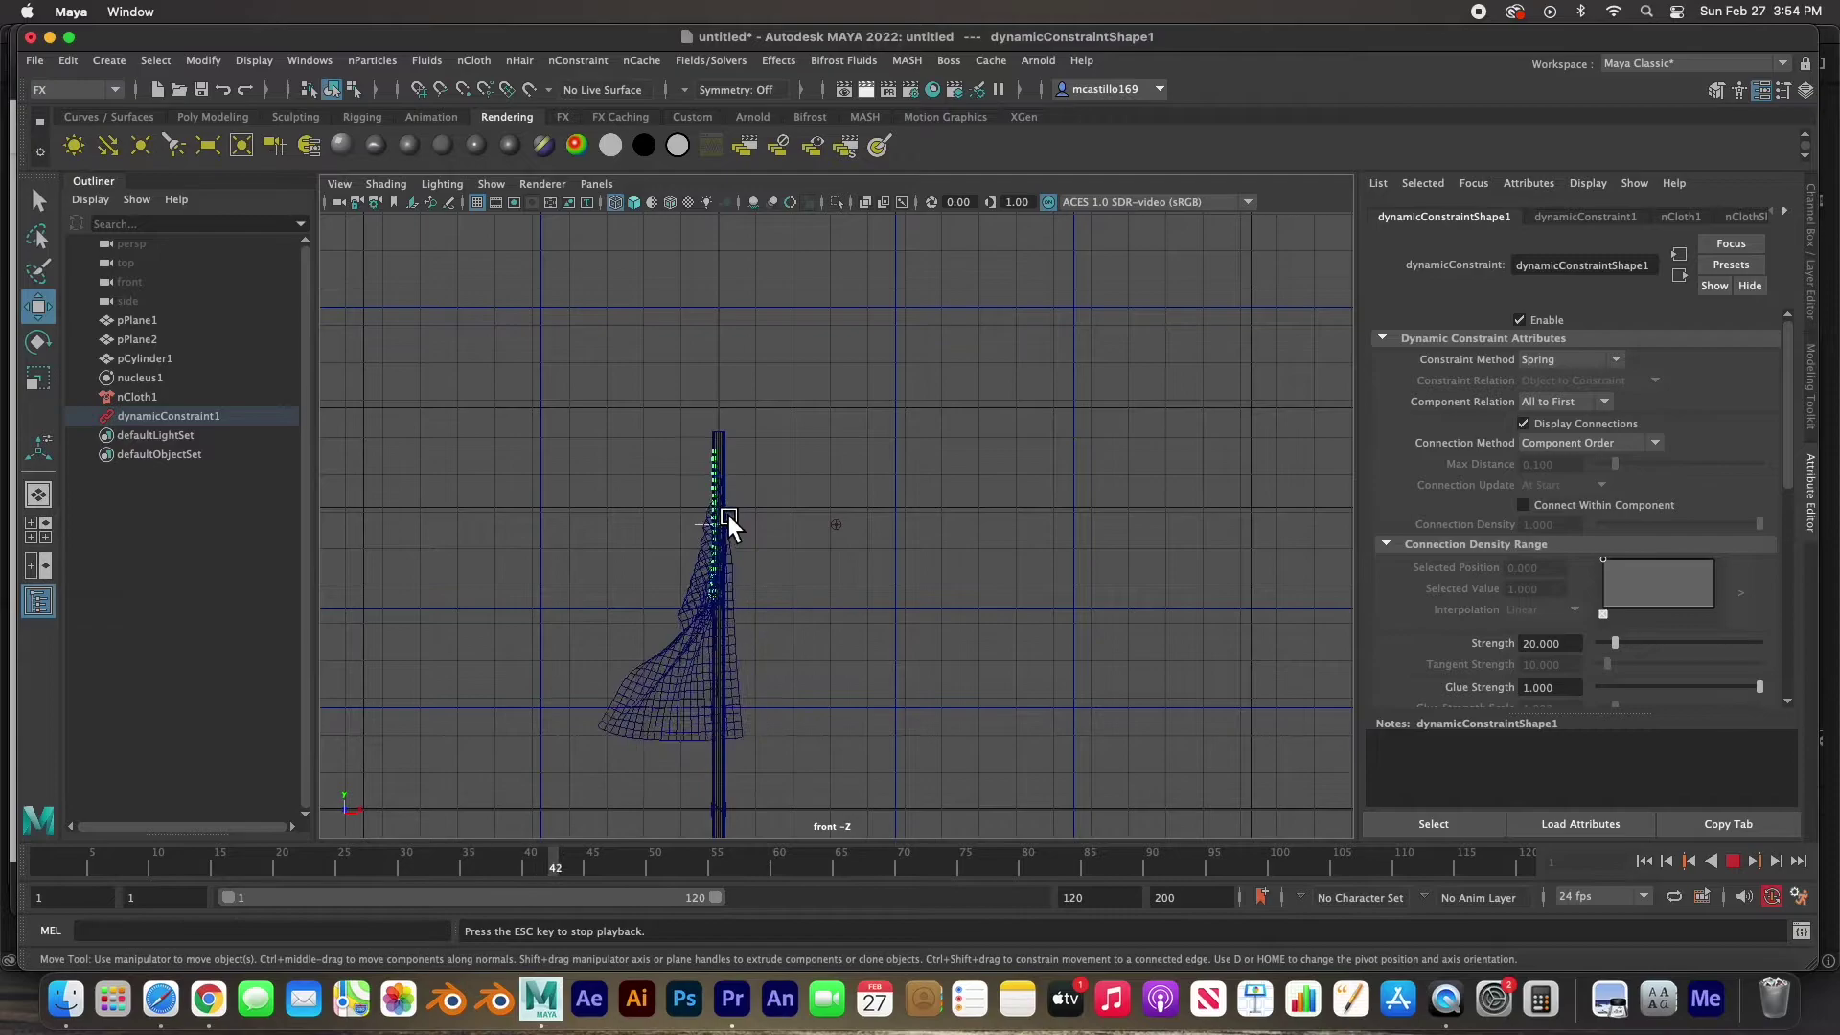
pyautogui.click(1737, 863)
pyautogui.click(1648, 864)
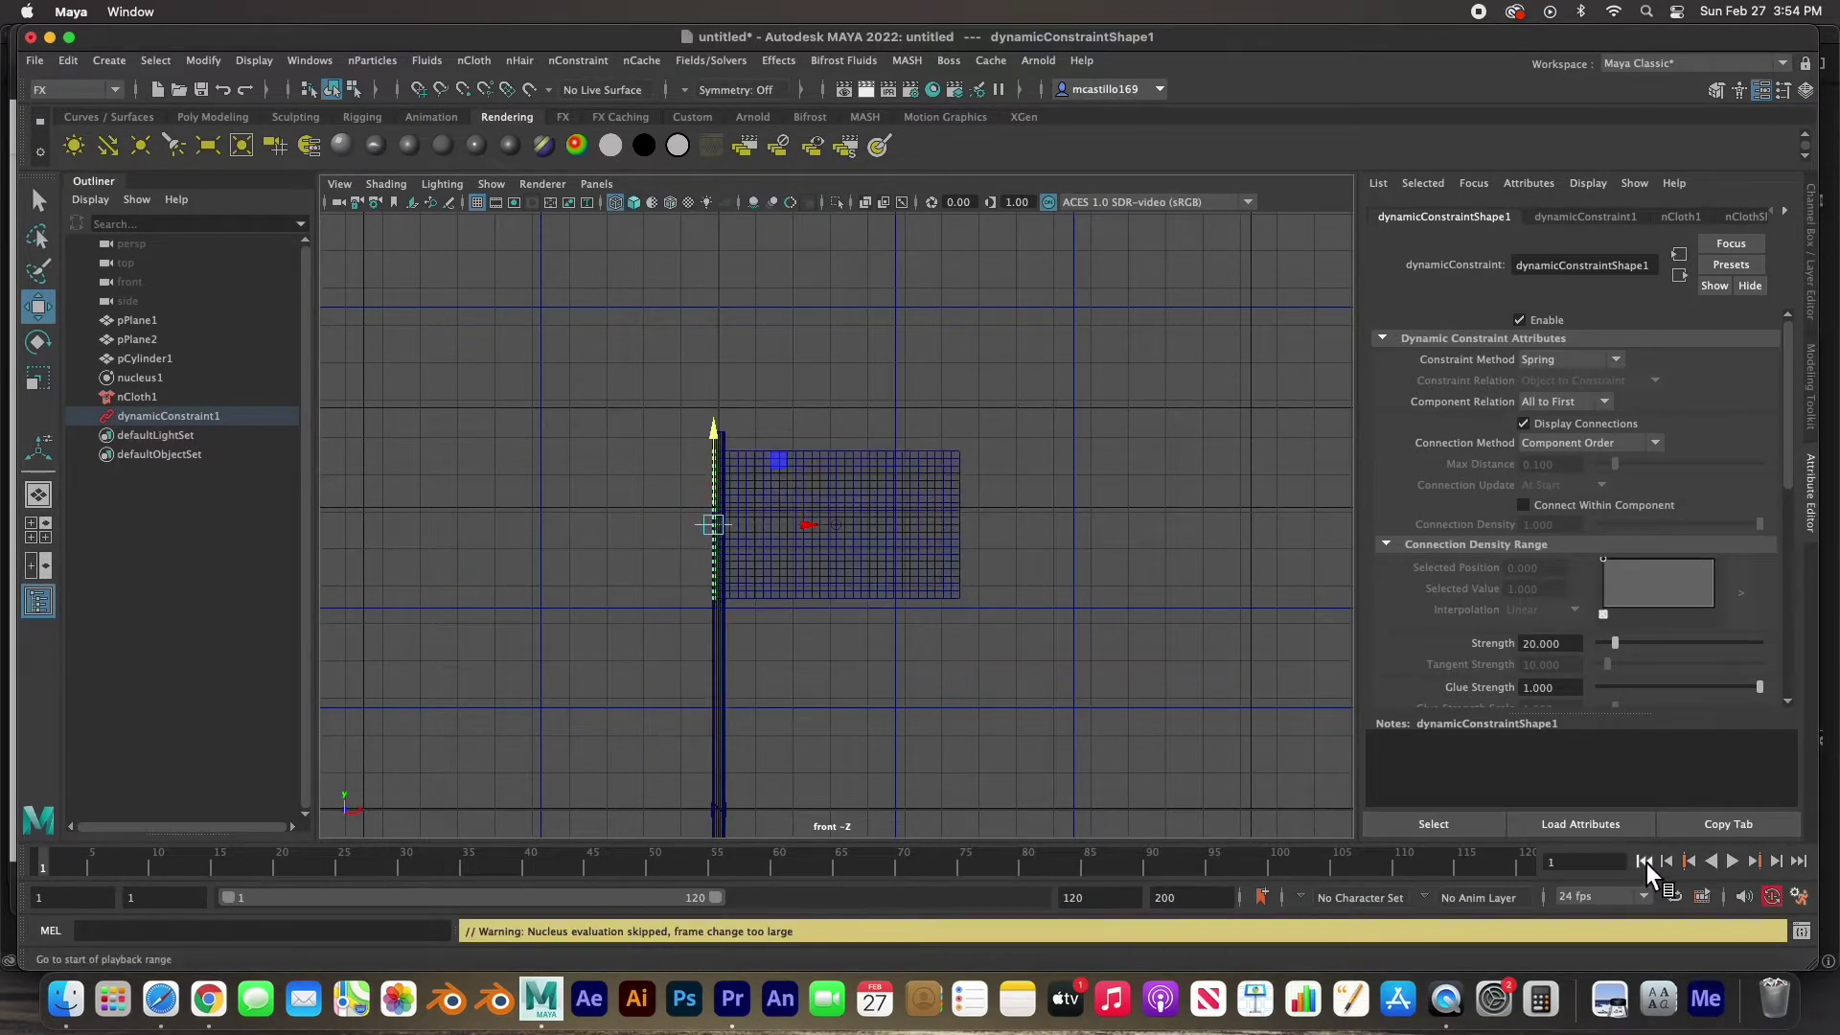
# Move the flagpole away from the flag to about -0.24 cm in X and lower it slightly, so the flag's edge meets its side.
pyautogui.press('space')
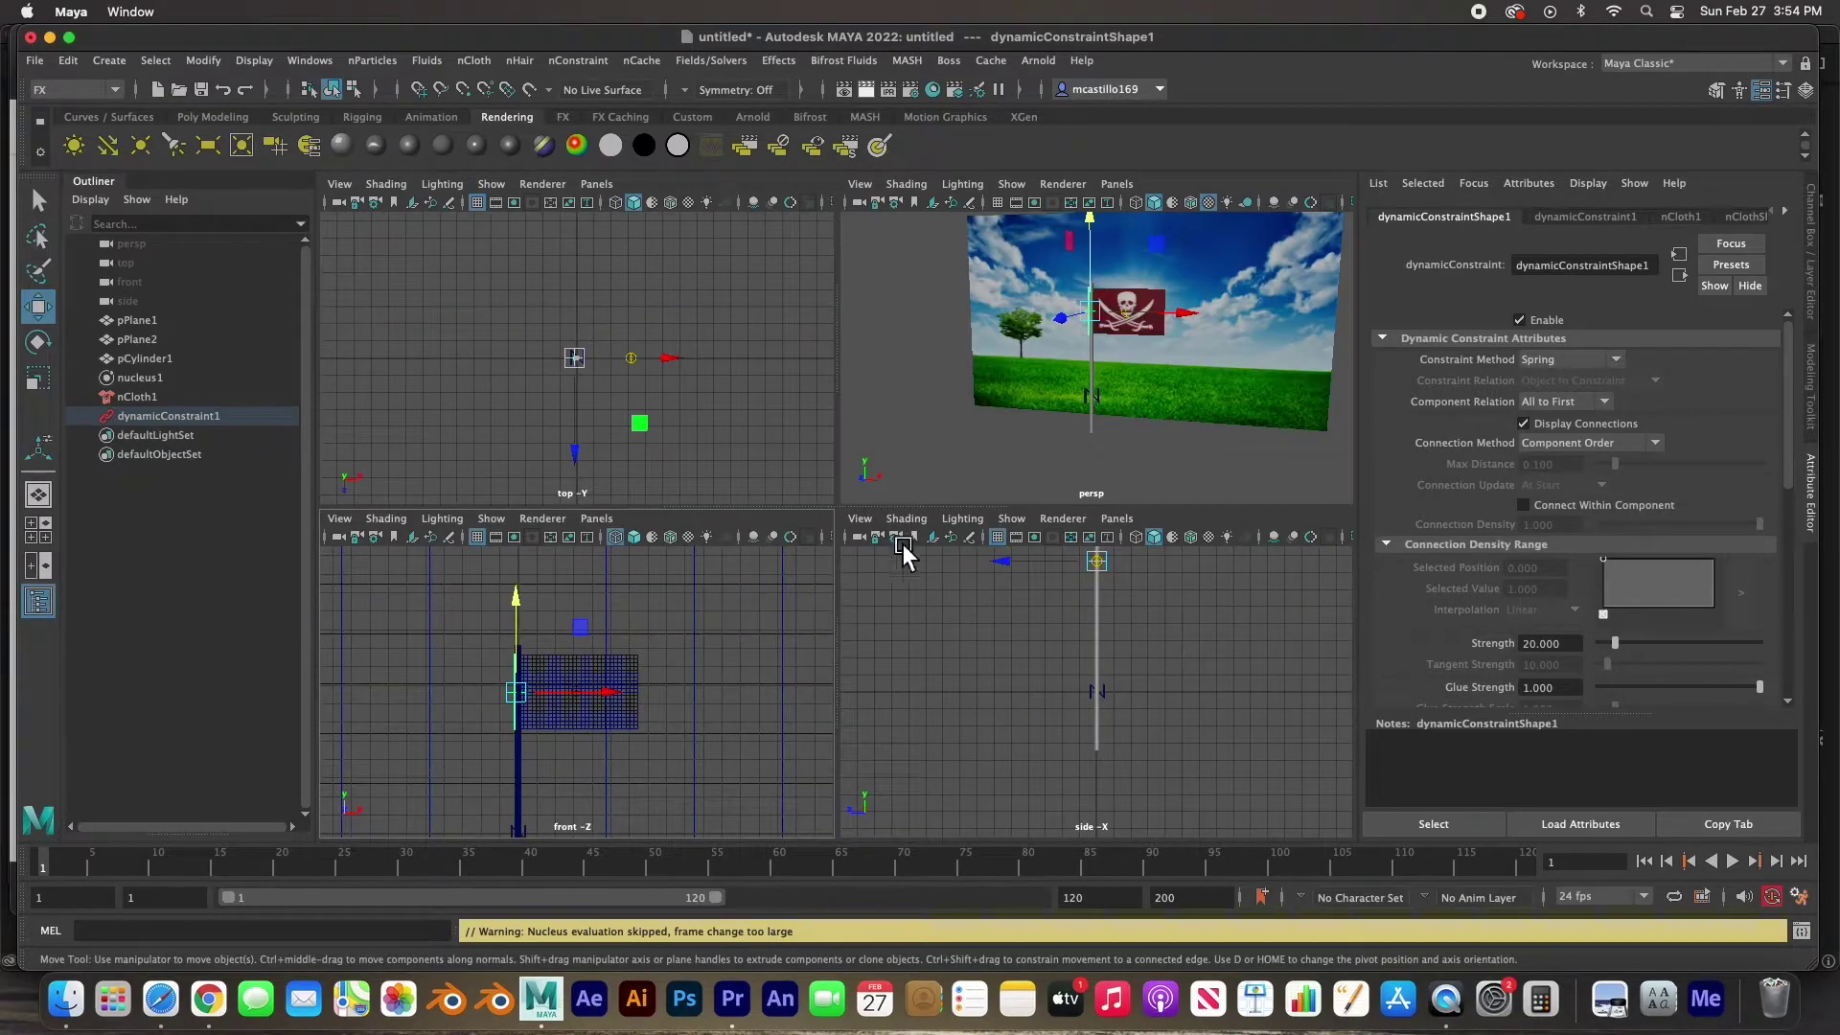
pyautogui.press('space')
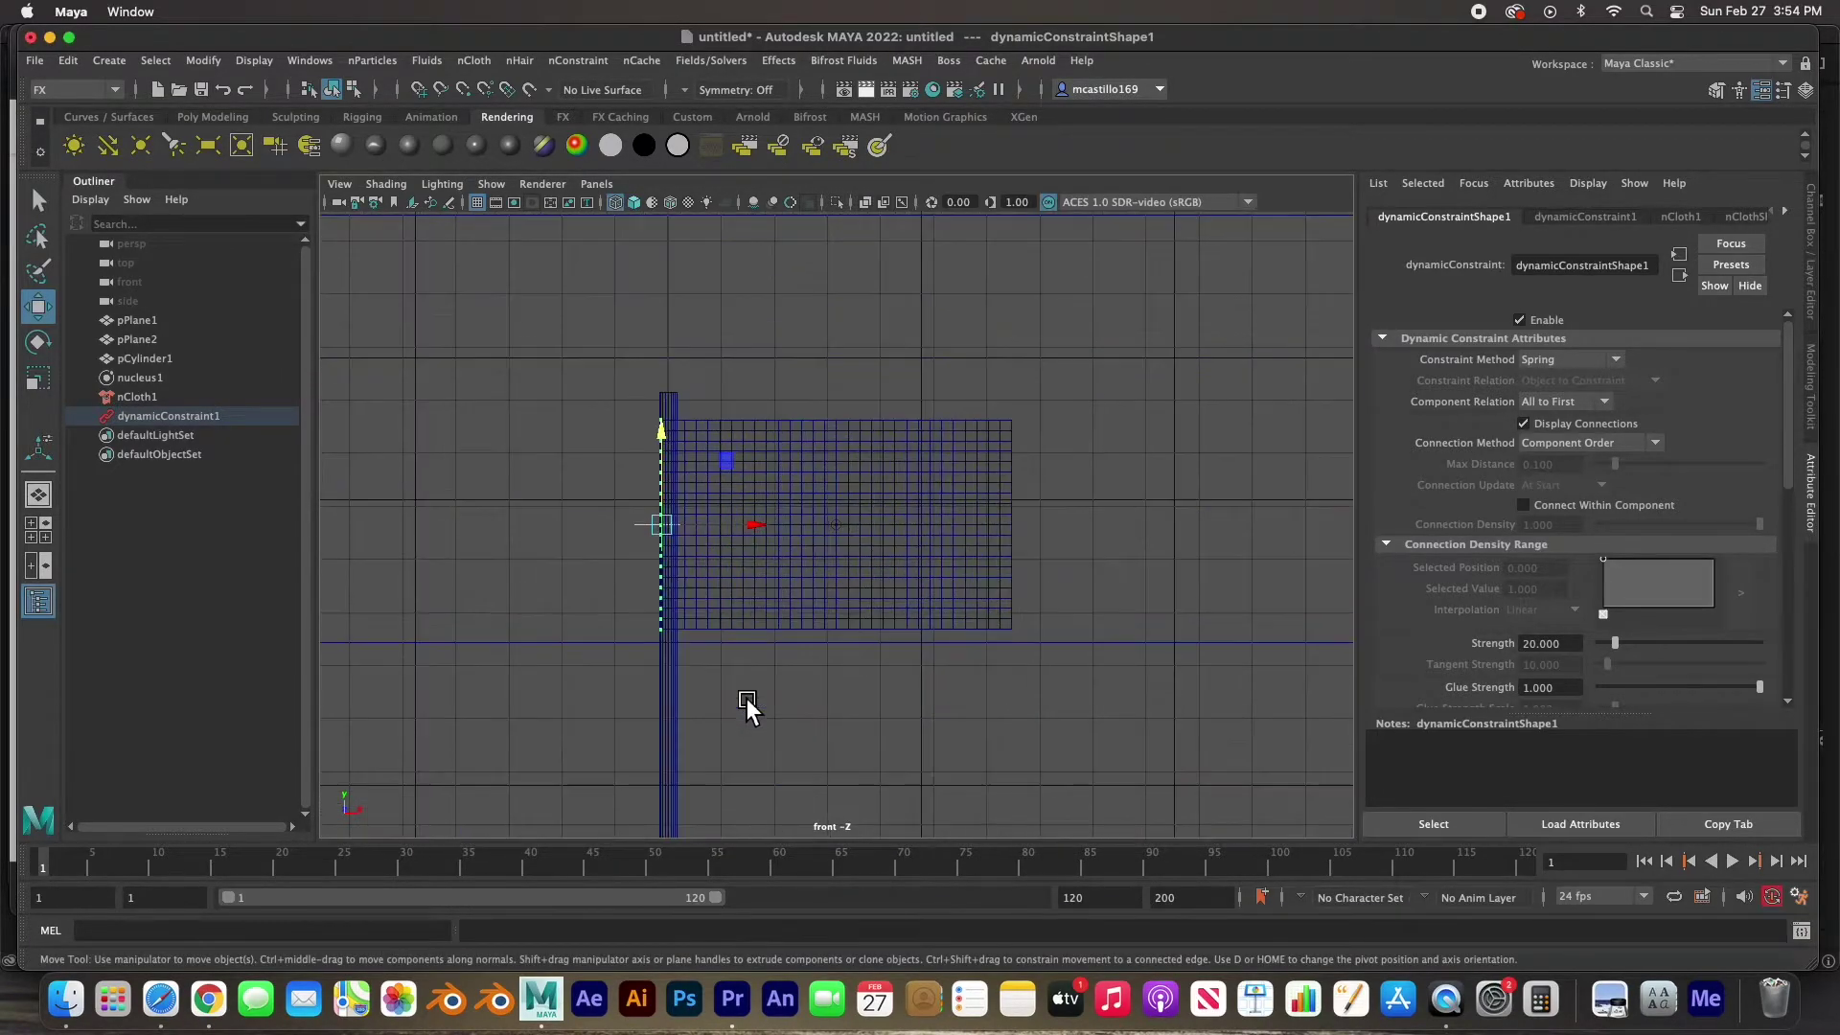
pyautogui.click(684, 711)
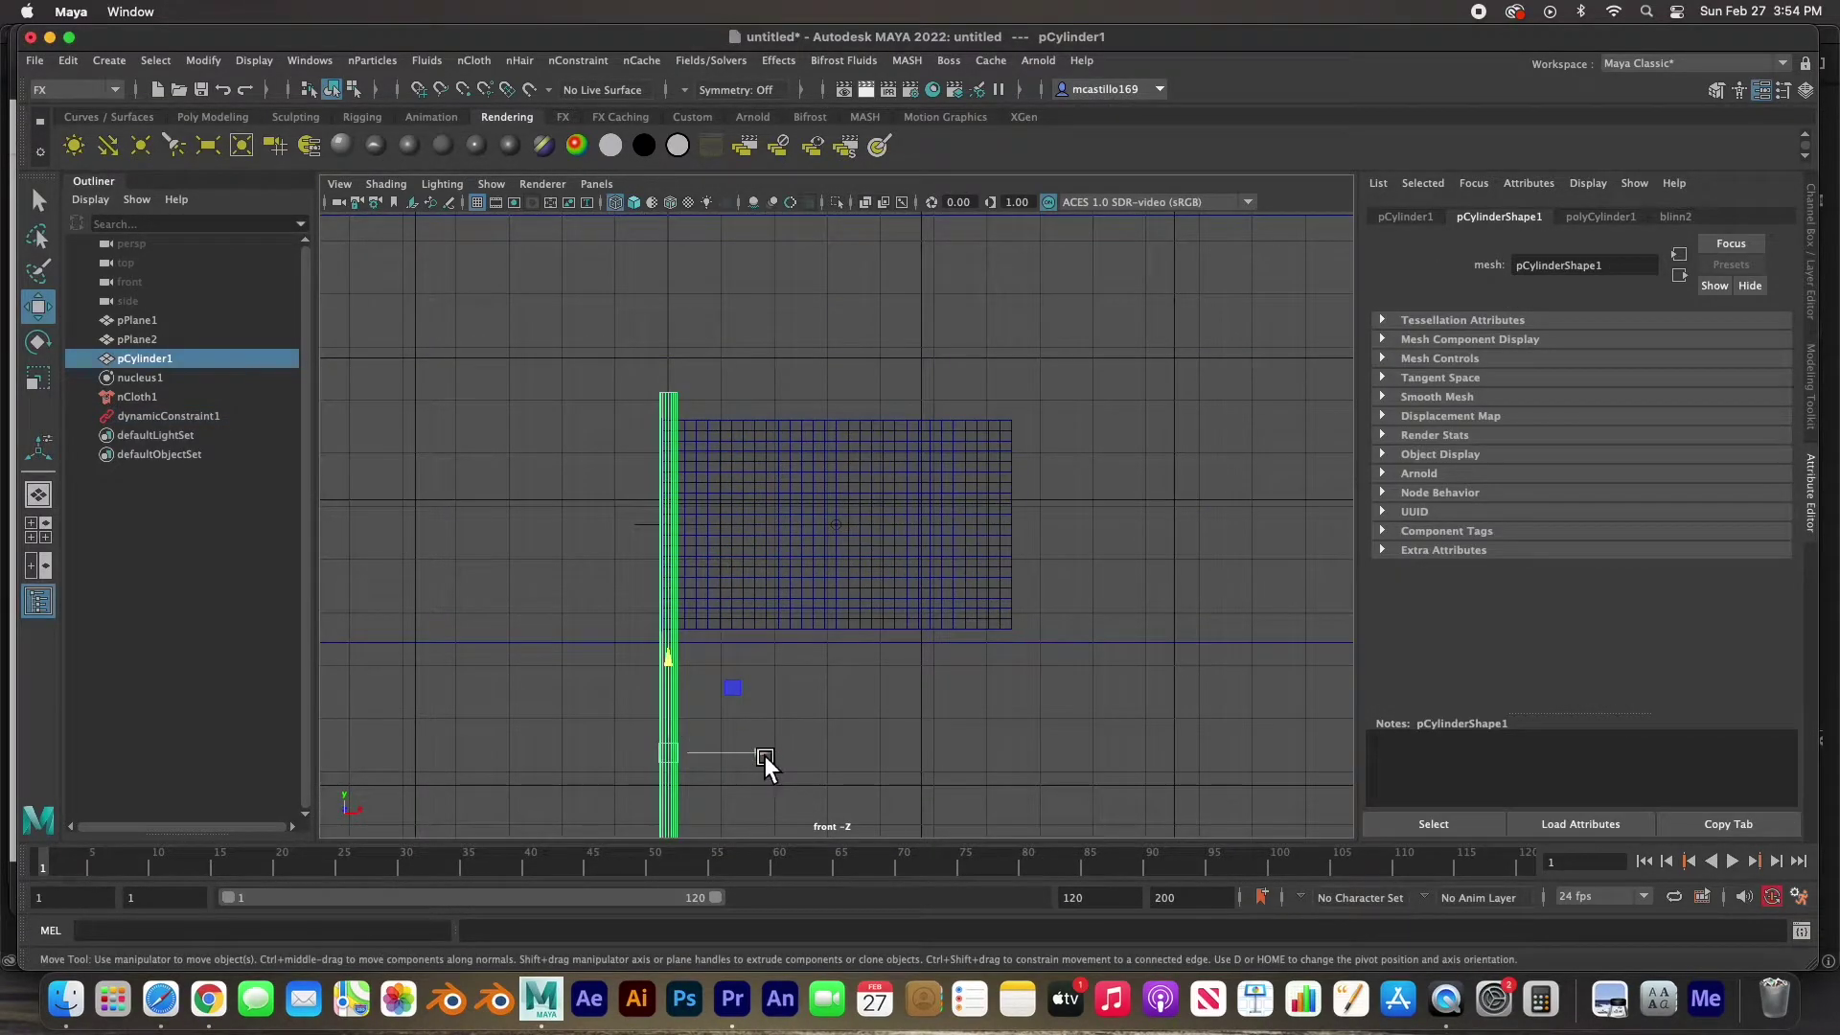
pyautogui.moveTo(765, 756); pyautogui.dragTo(751, 757, button='middle')
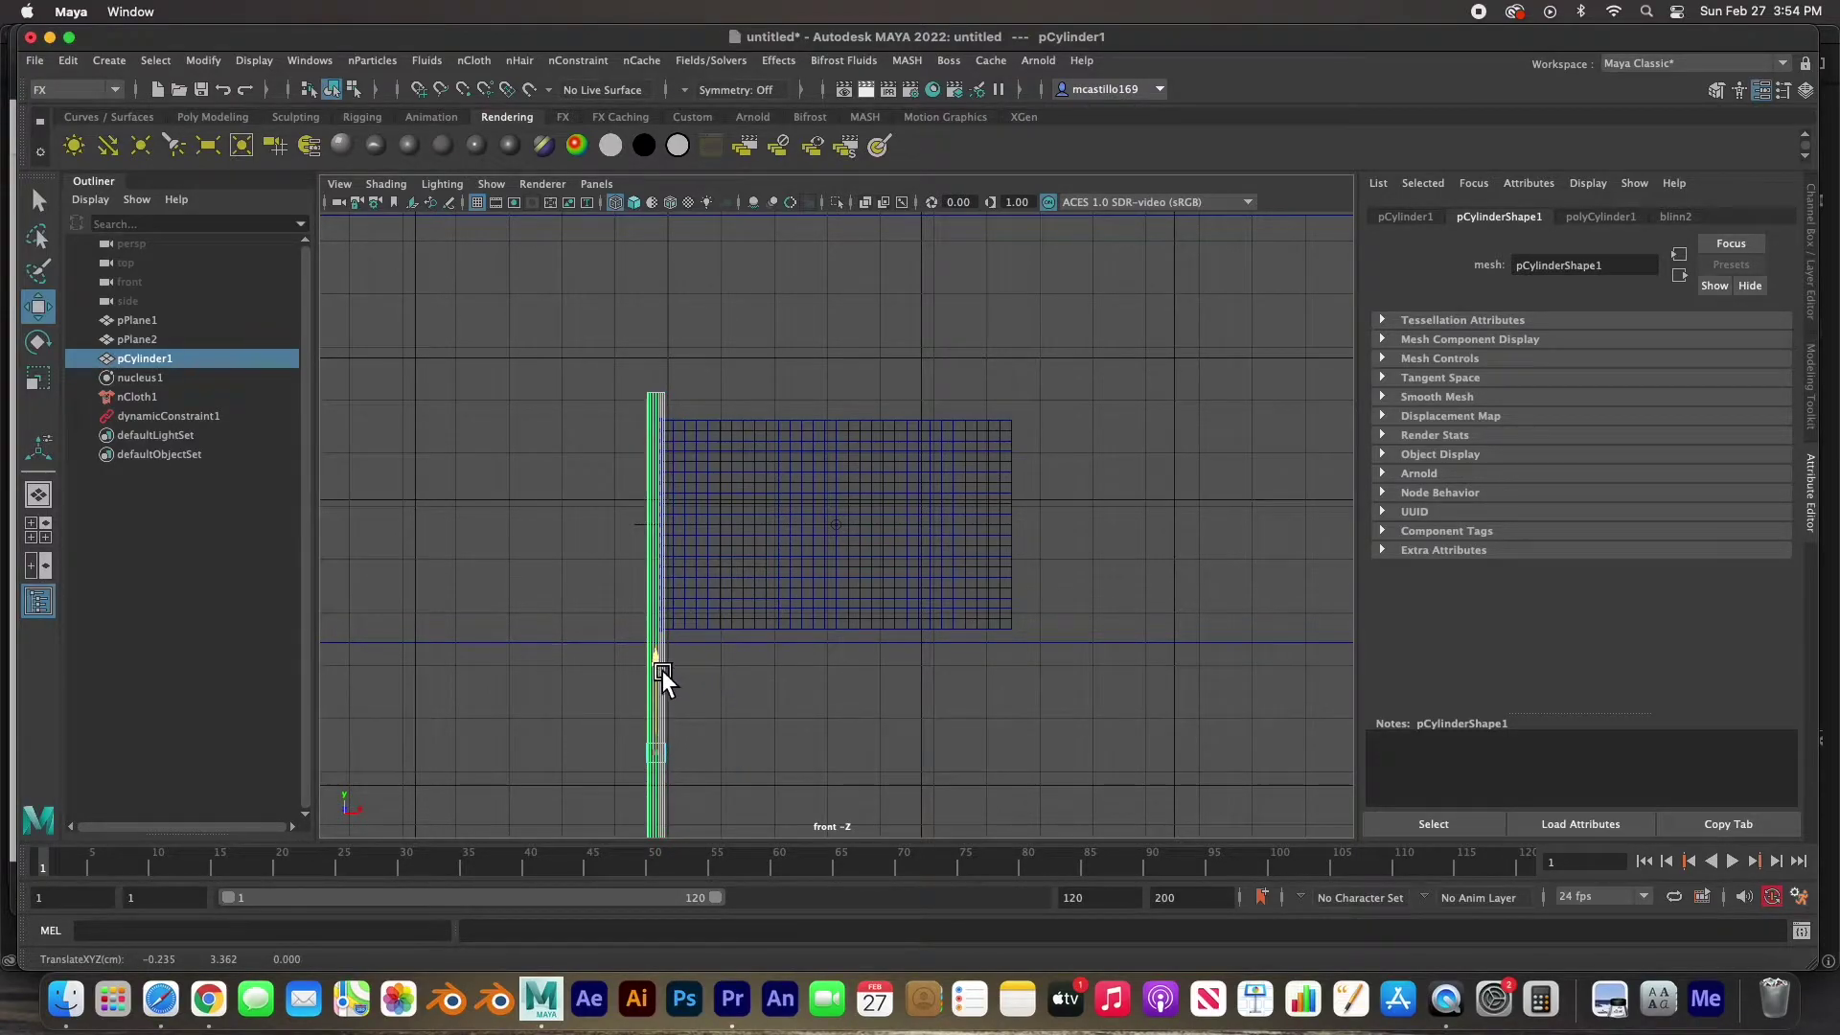
pyautogui.moveTo(663, 669); pyautogui.dragTo(663, 682)
# Play the simulation in the perspective view to check how the flag moves against the pole, stop it, and return to frame 1.
pyautogui.press('space')
pyautogui.press('space')
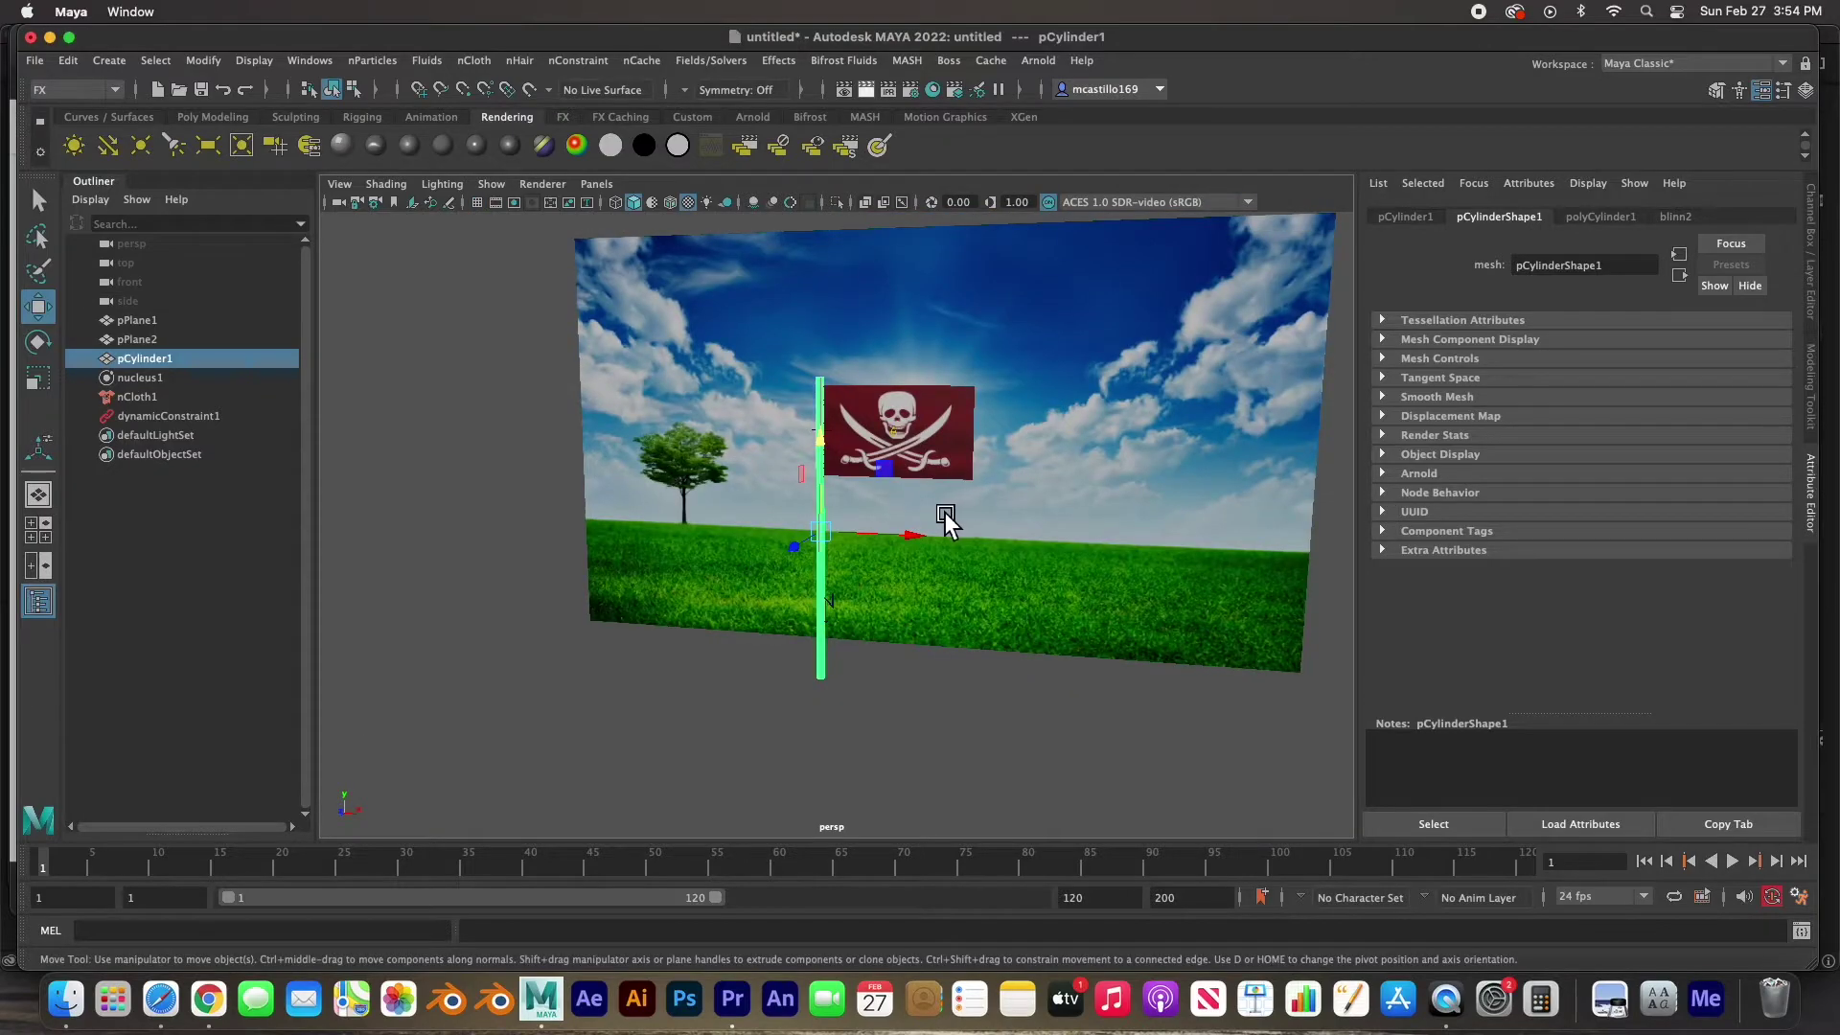
pyautogui.scroll(5, 945, 514)
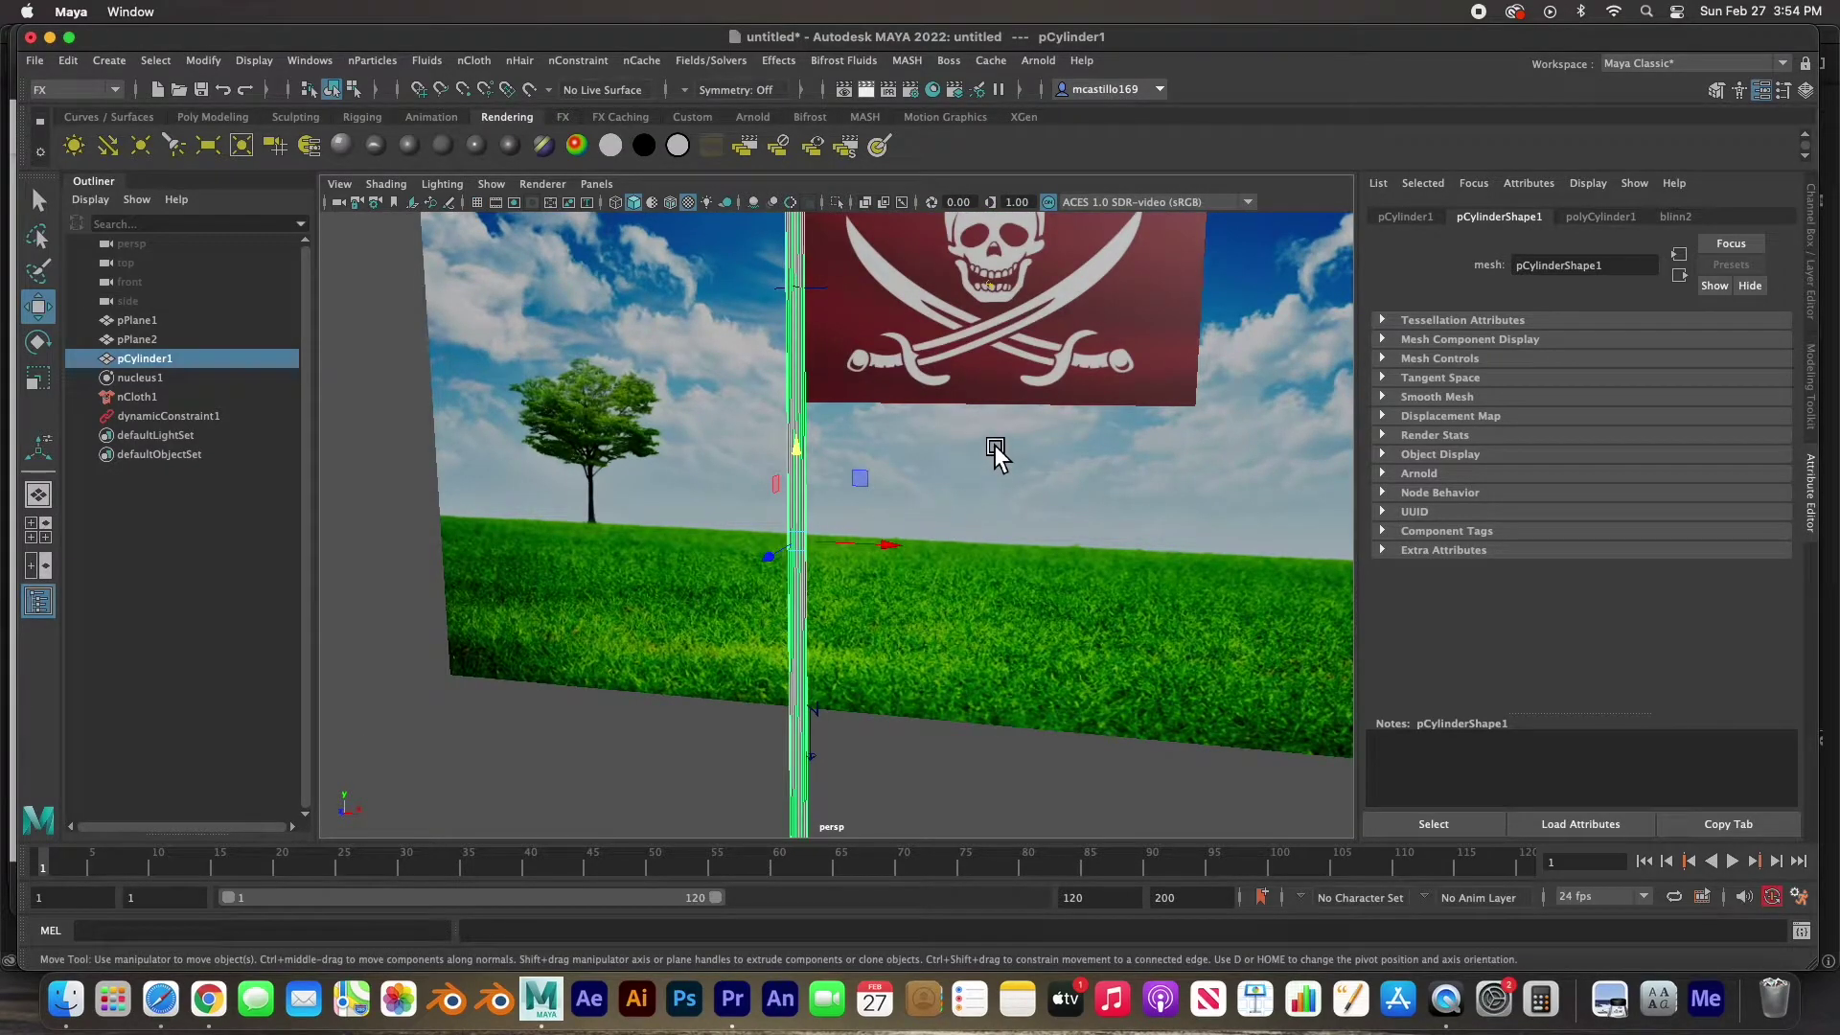
pyautogui.click(377, 441)
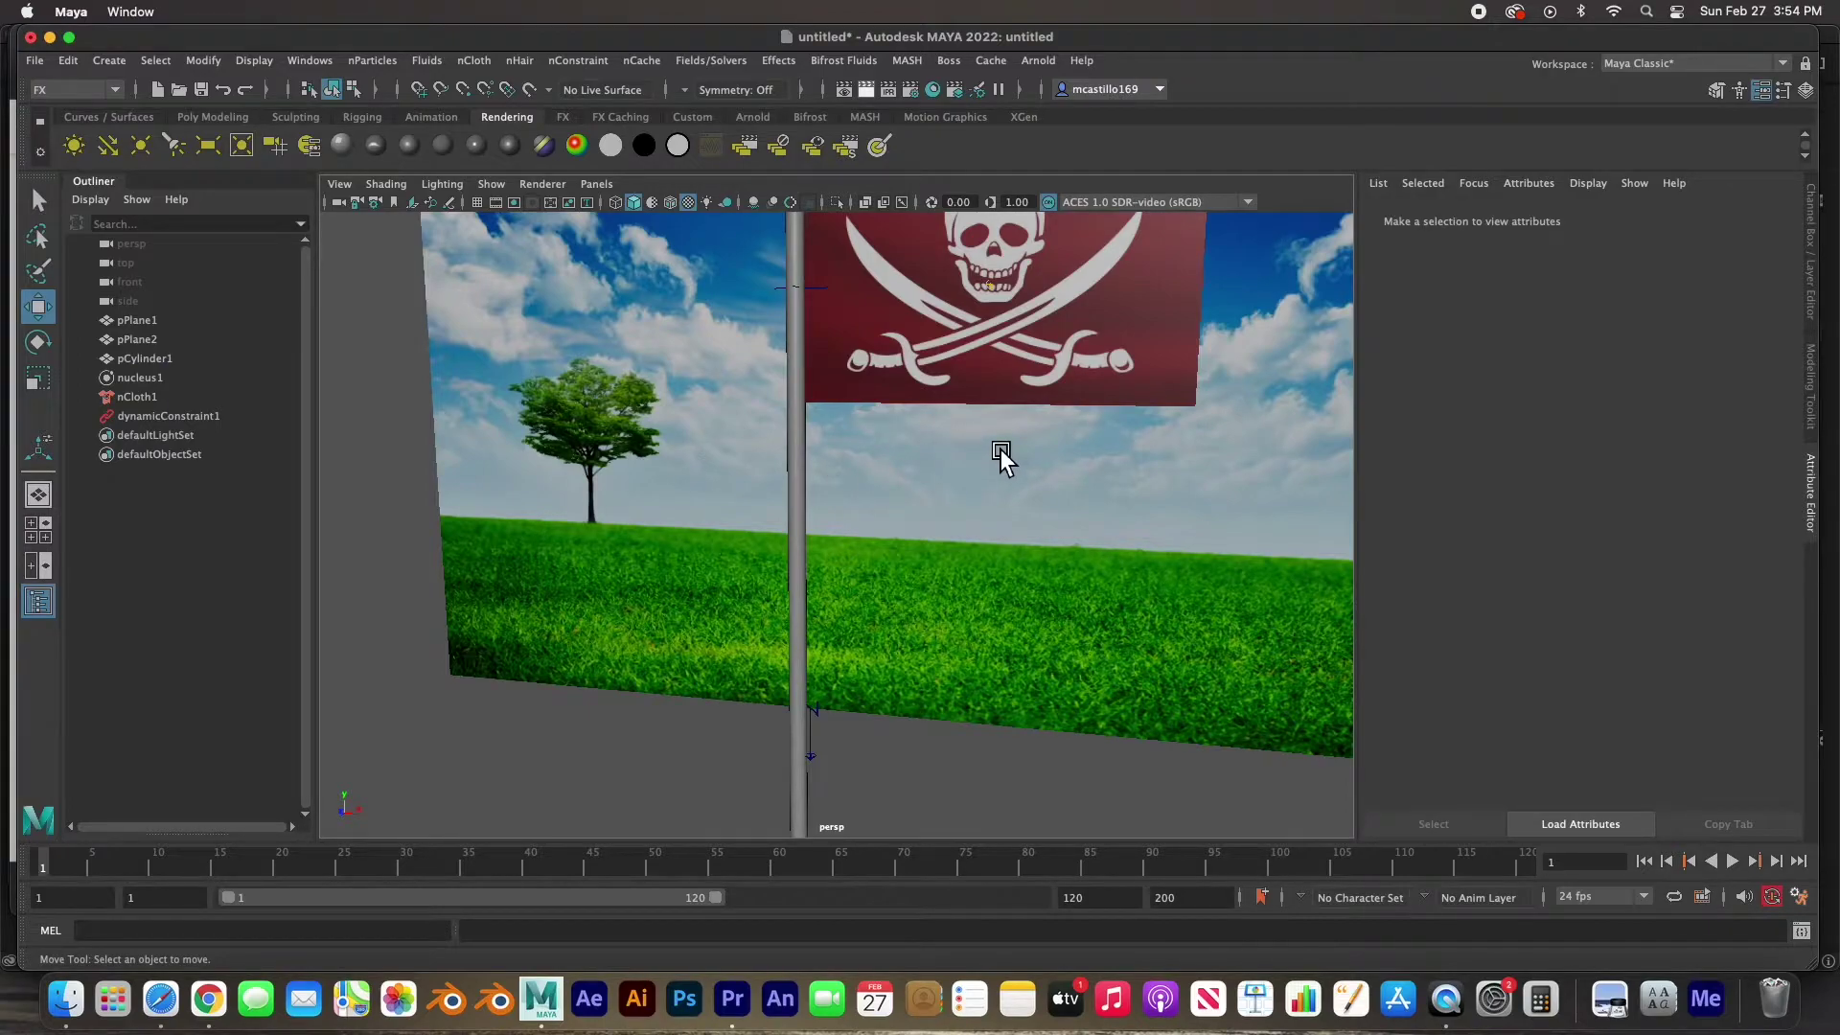
pyautogui.keyDown('alt'); pyautogui.moveTo(1008, 449); pyautogui.dragTo(863, 559); pyautogui.keyUp('alt')
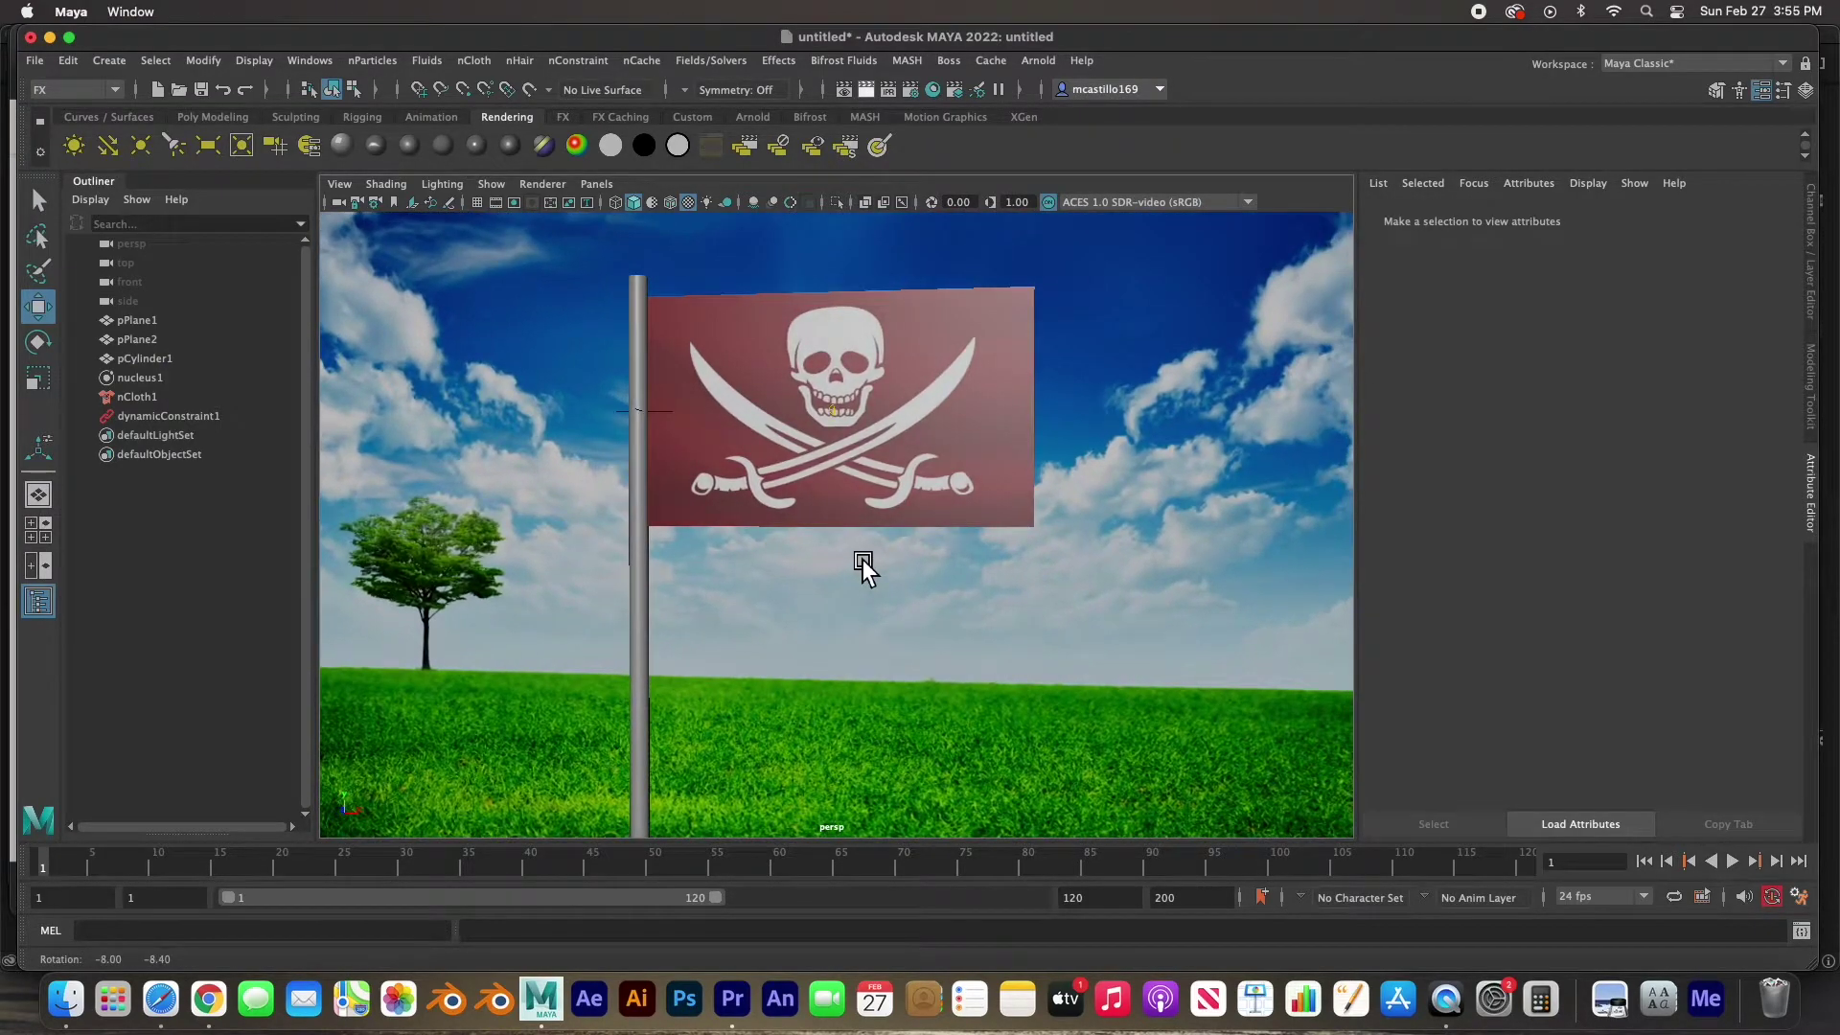
pyautogui.click(1739, 862)
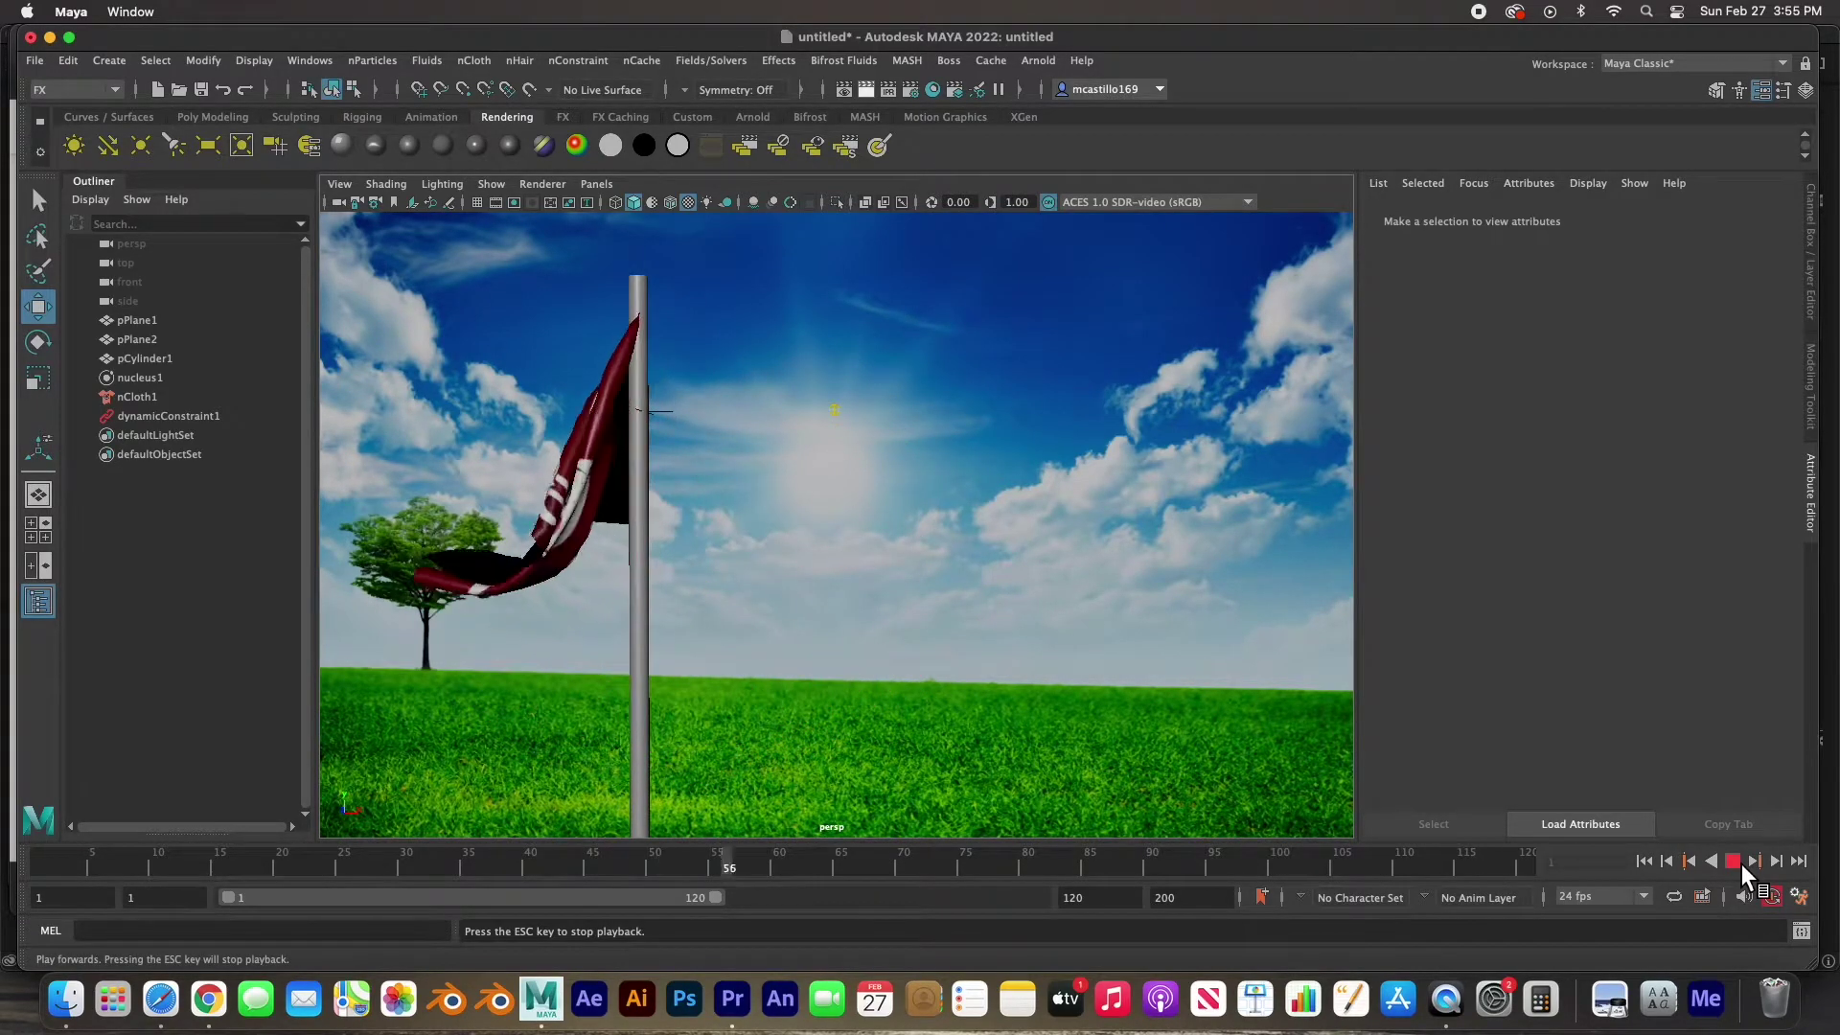
pyautogui.click(1737, 862)
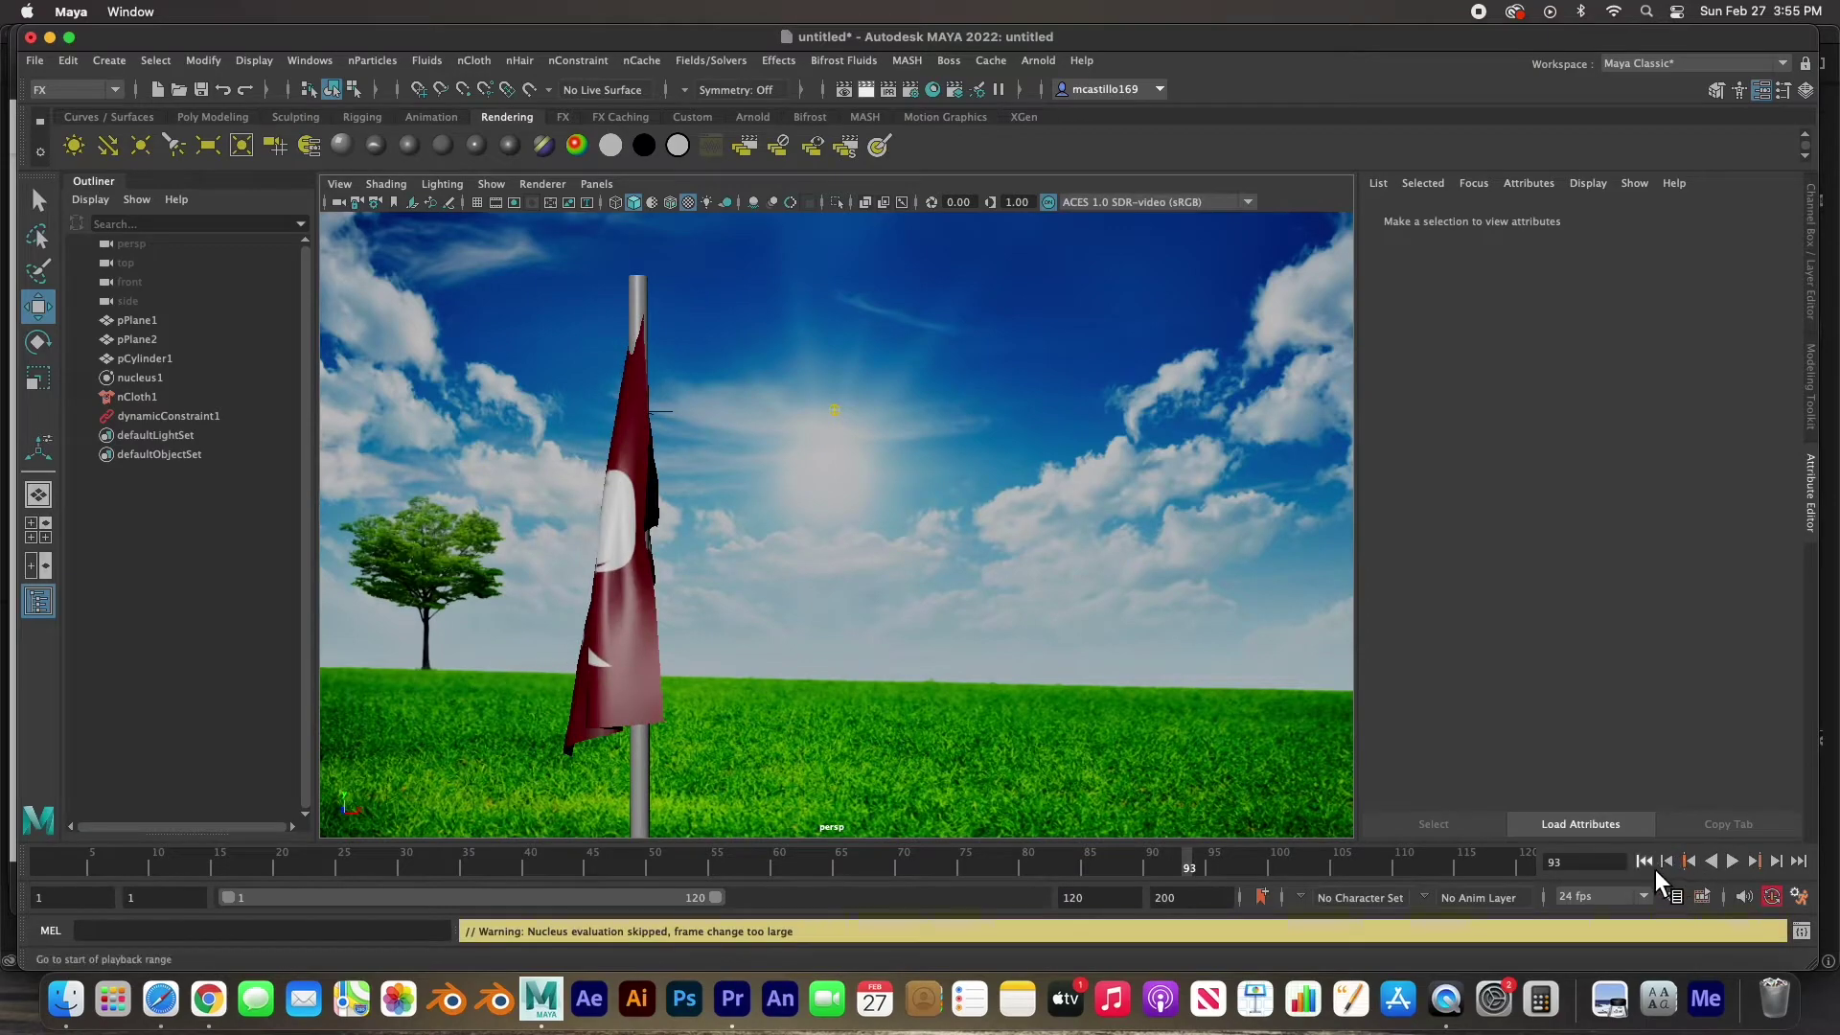
pyautogui.click(1653, 867)
# Make the flagpole a passive collider and play the simulation to test the collision, rewinding to frame 1.
pyautogui.click(646, 628)
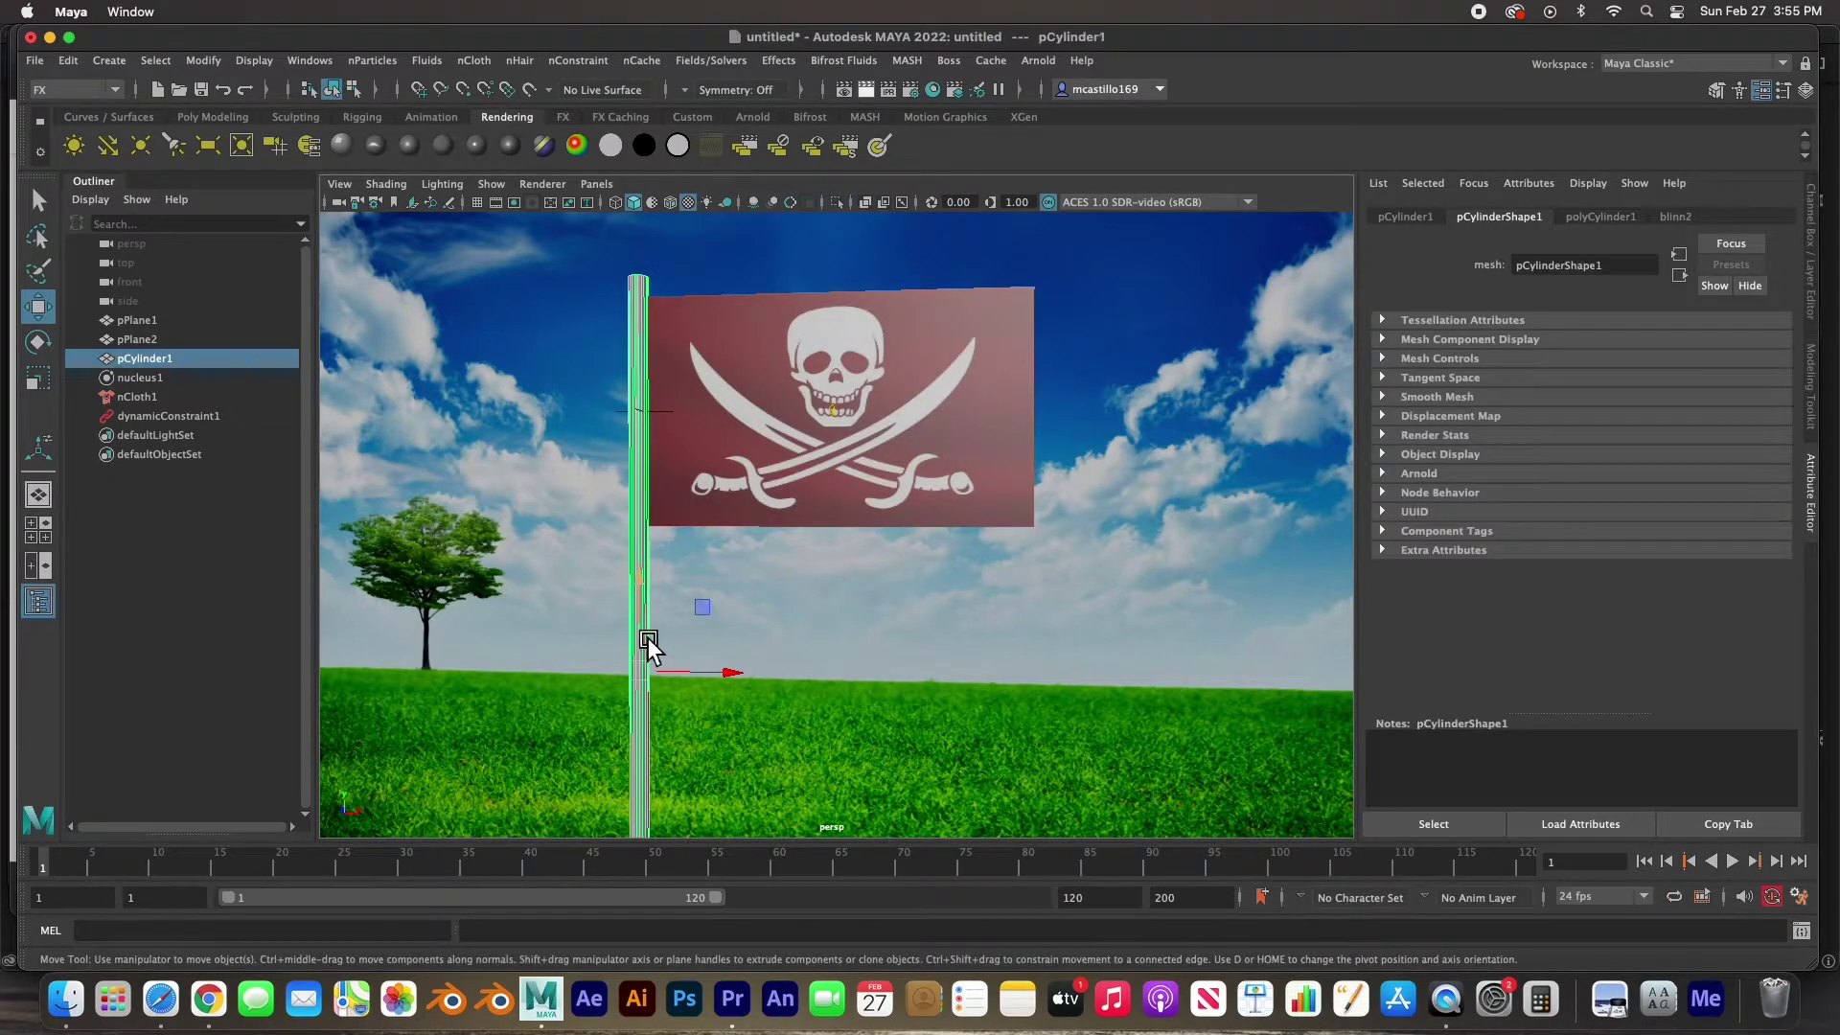
pyautogui.click(472, 61)
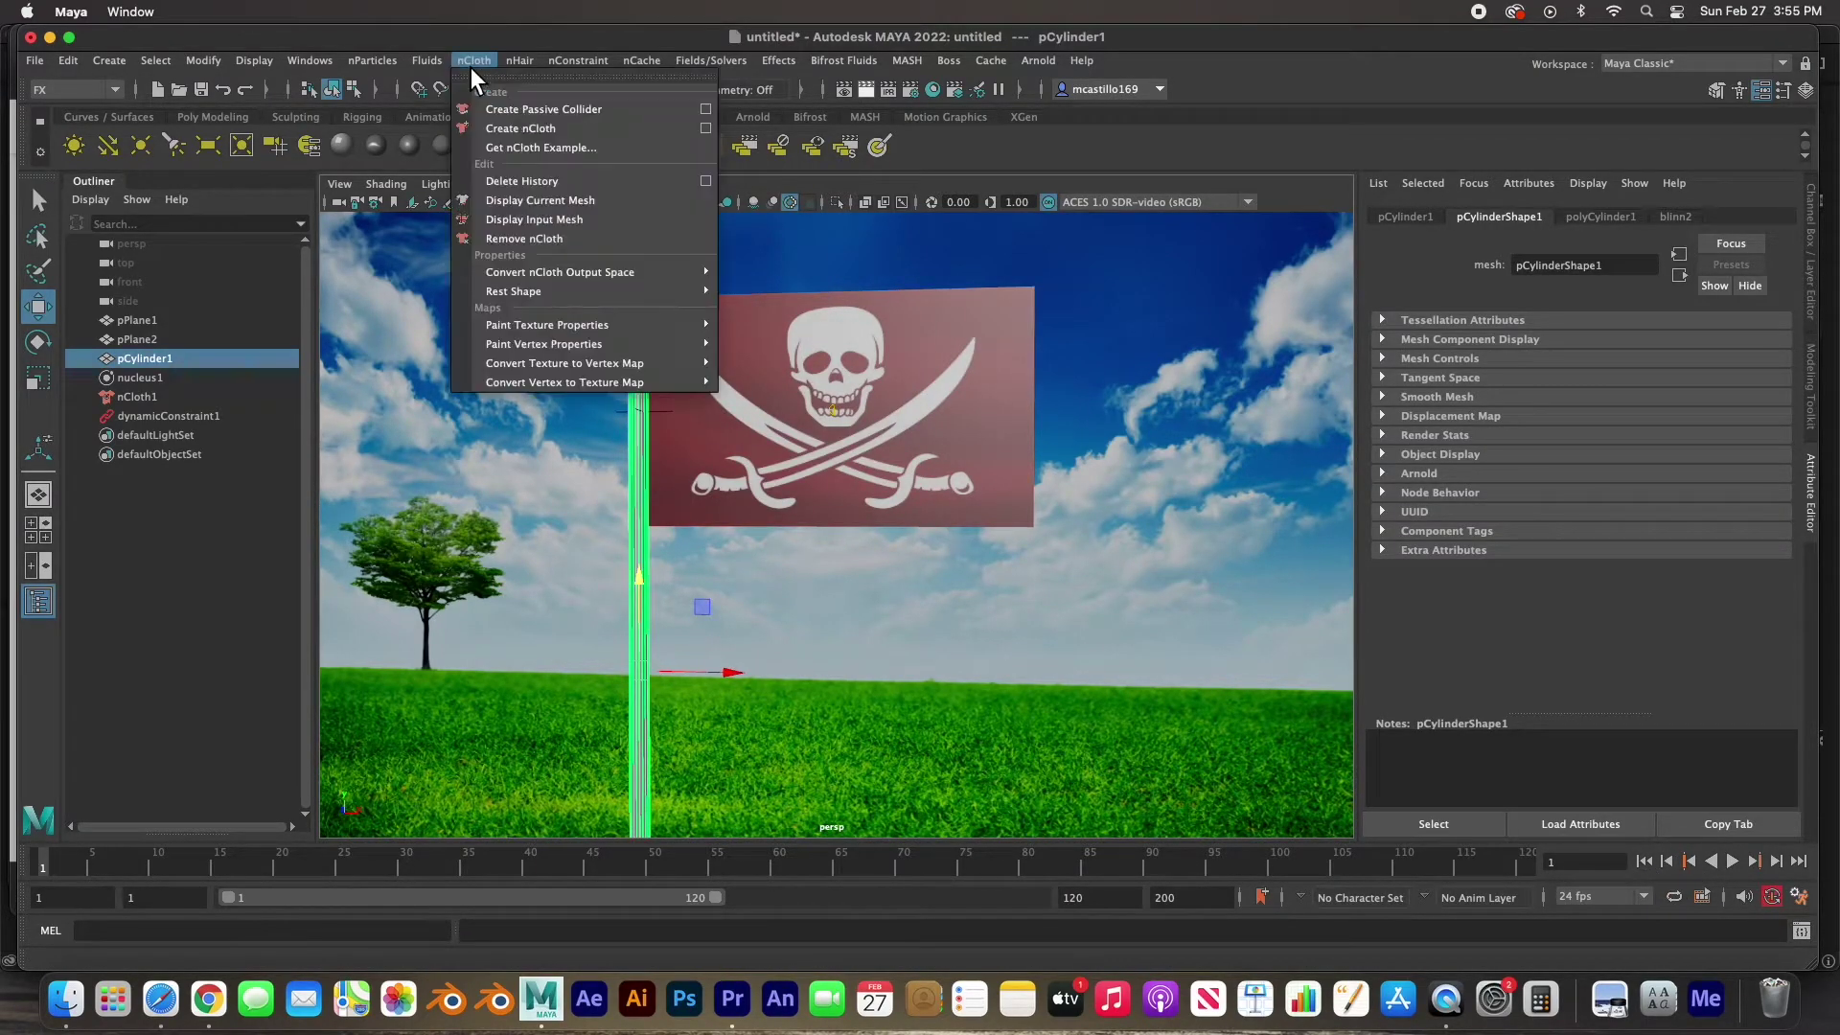
pyautogui.click(544, 110)
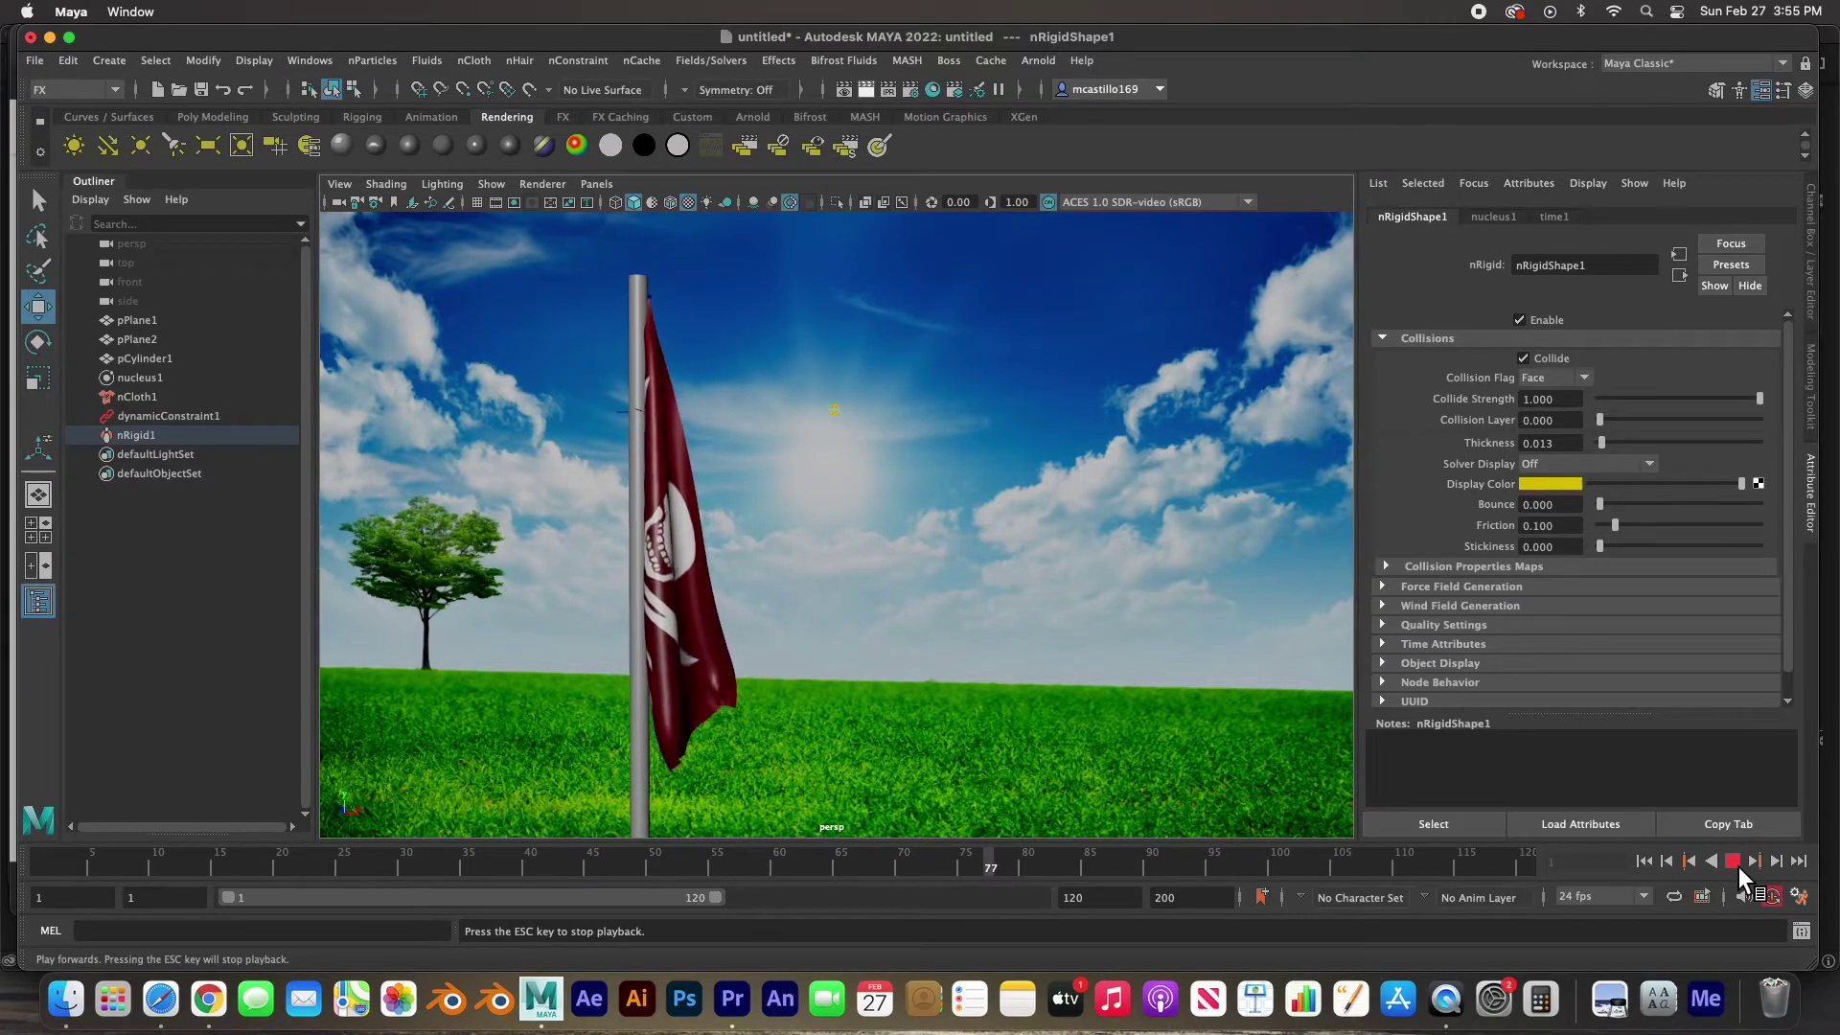
pyautogui.click(1737, 864)
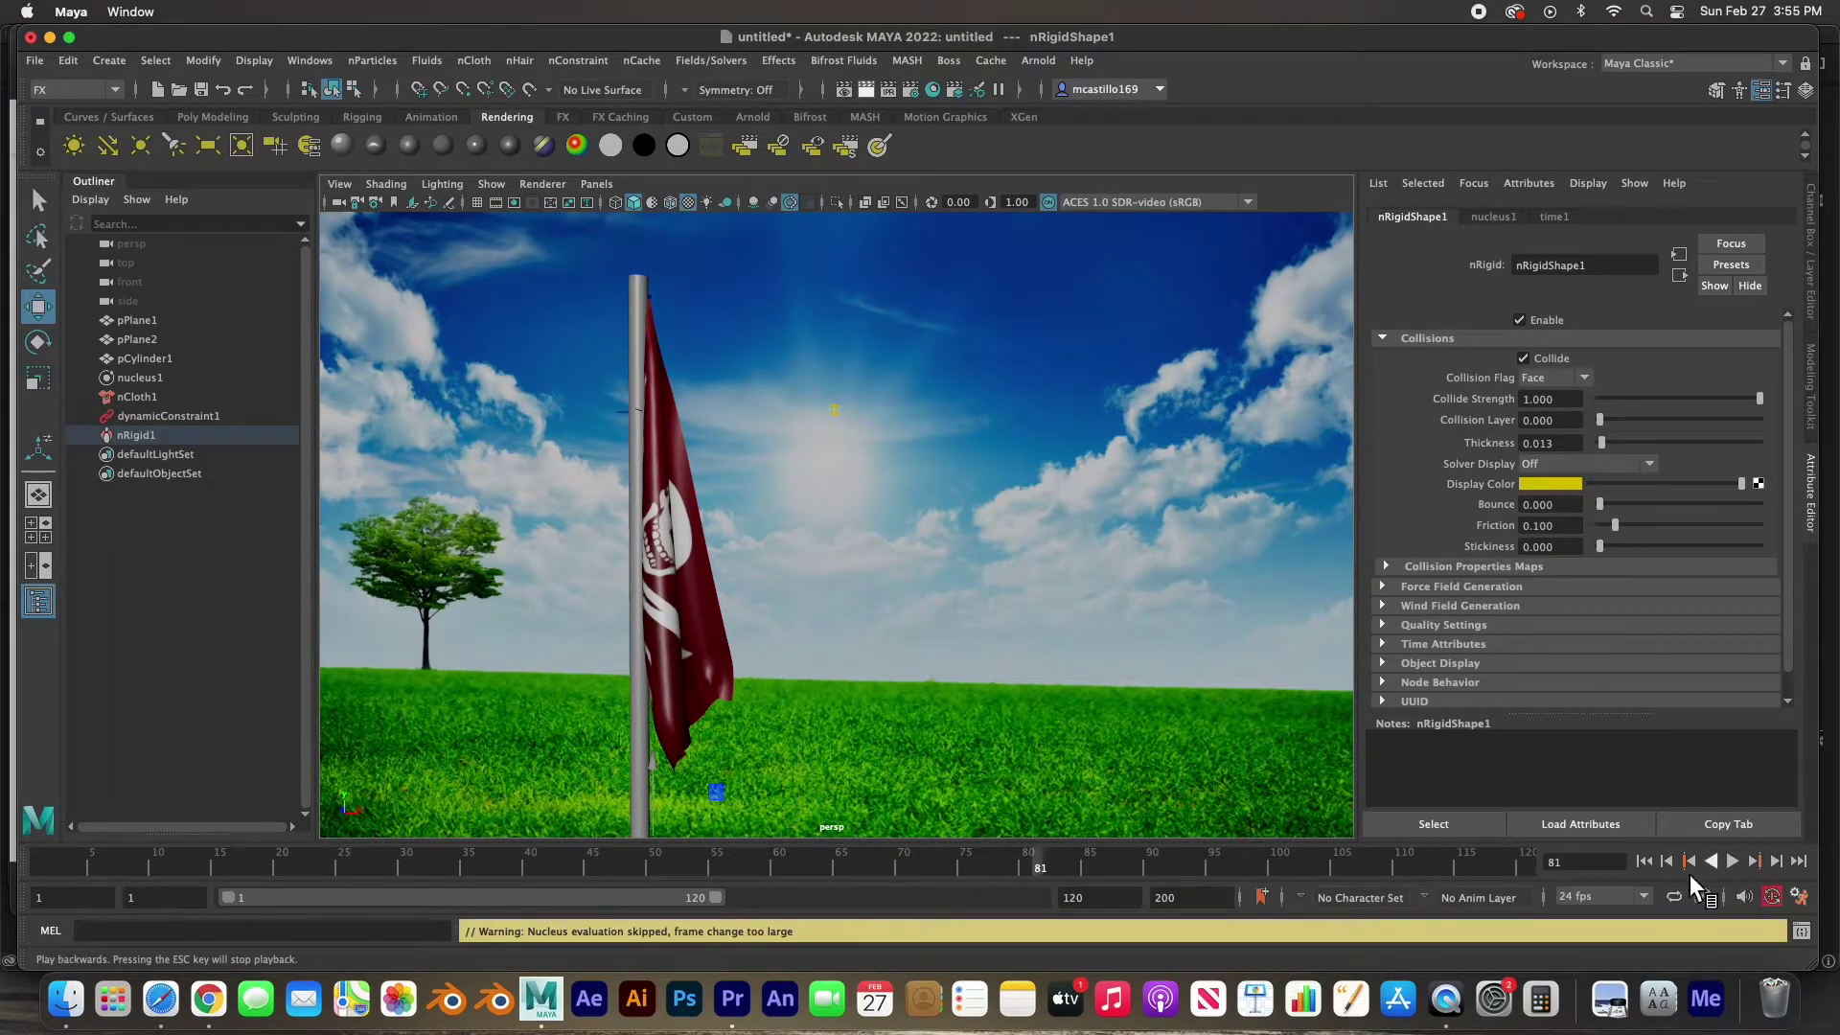
pyautogui.click(1642, 860)
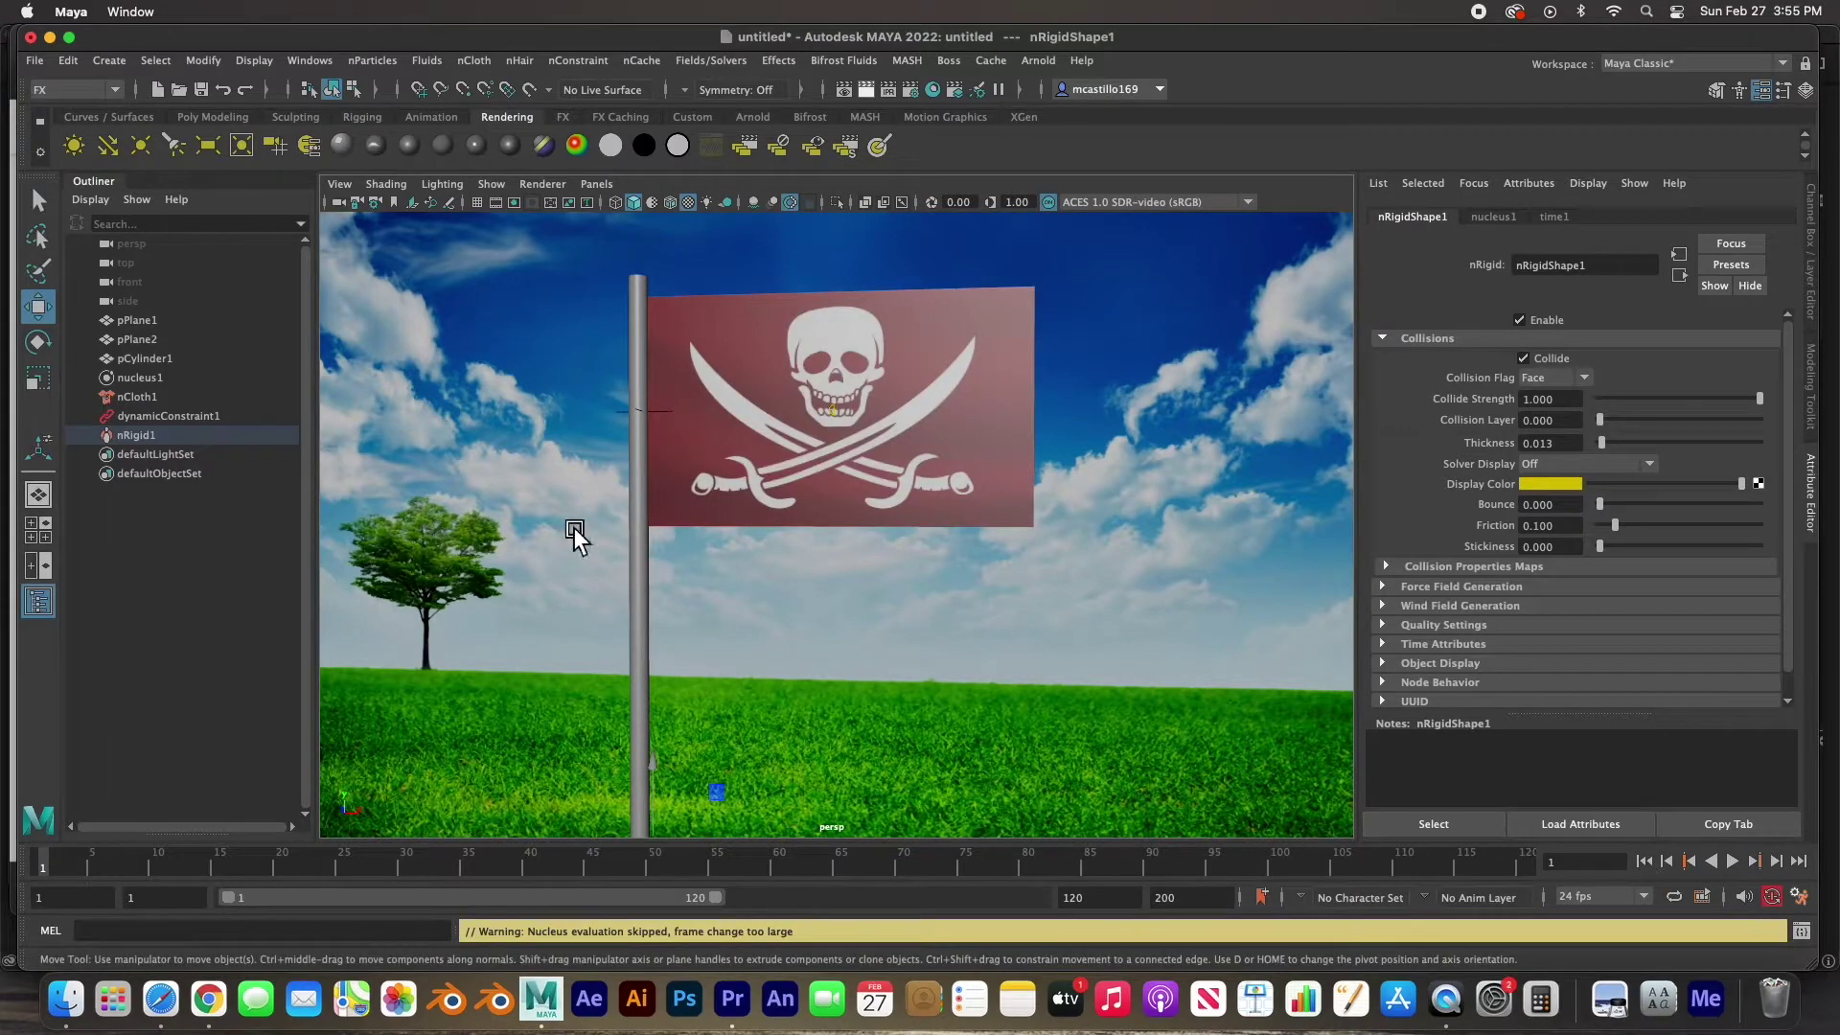
# Set the wind speed of nucleus1 to 10.
pyautogui.click(152, 384)
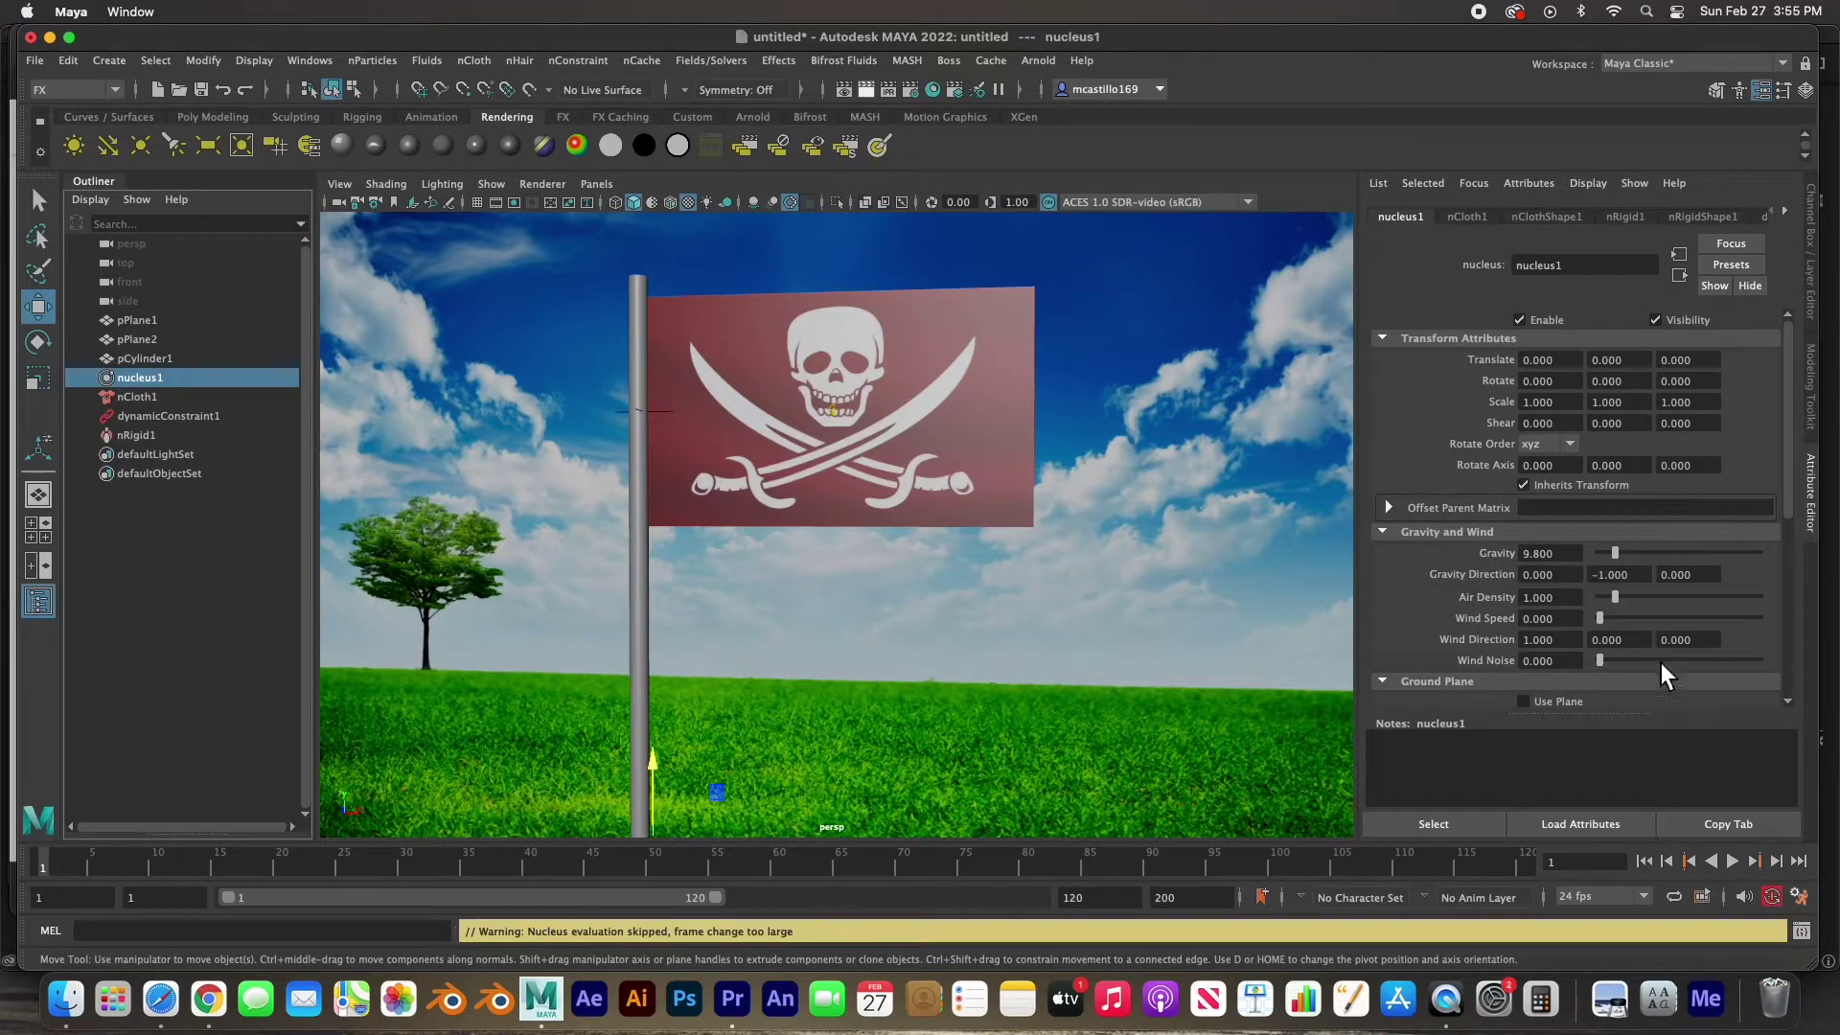
pyautogui.scroll(-3, 1540, 618)
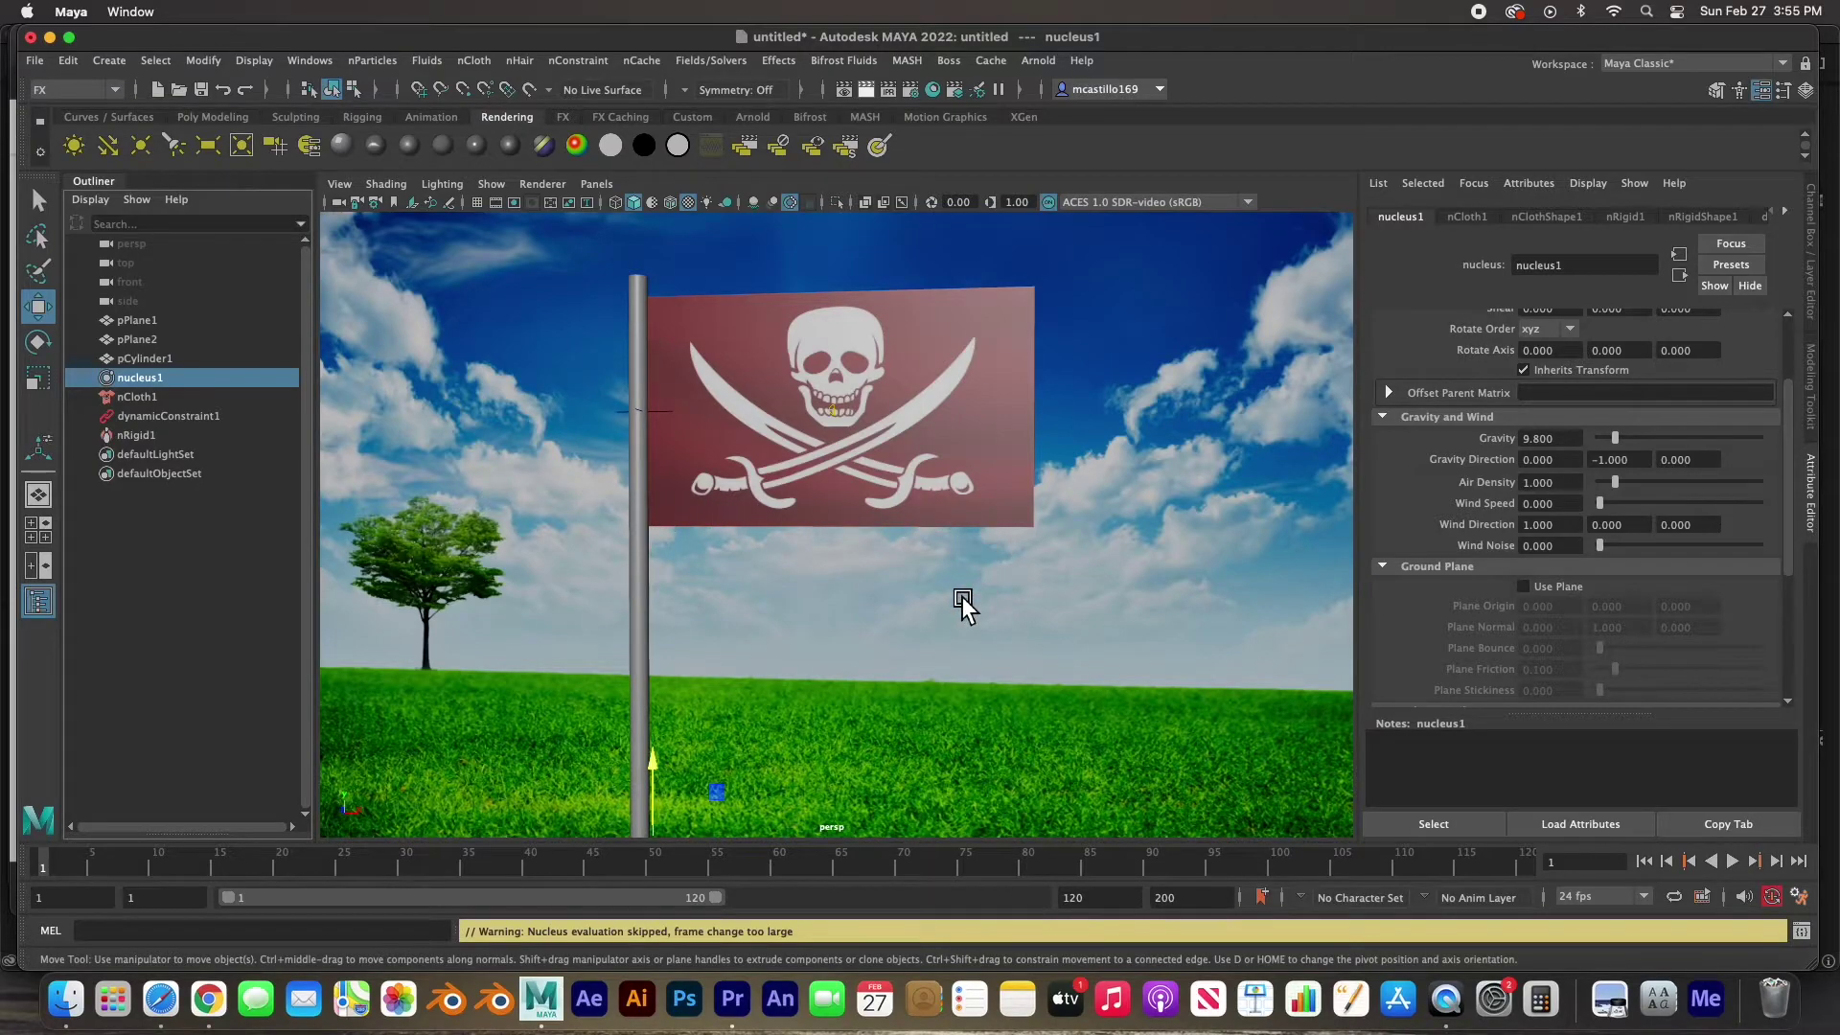
pyautogui.scroll(-3, 962, 596)
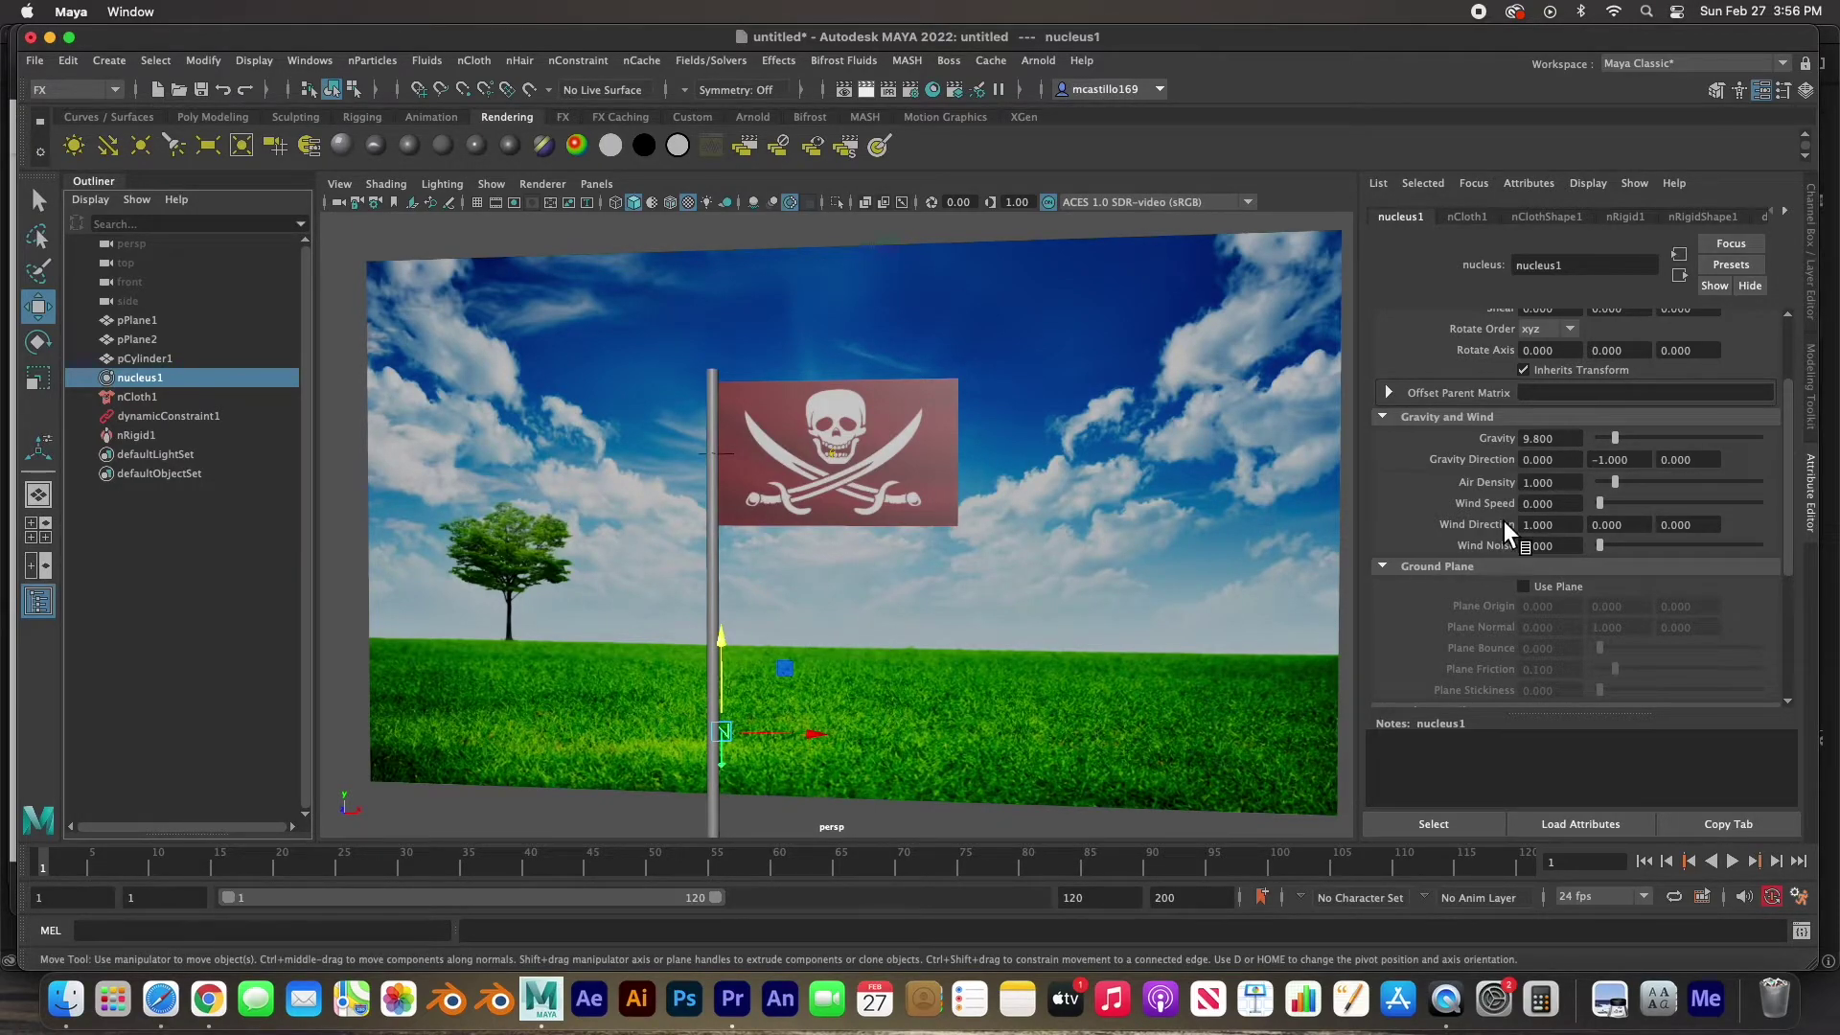
pyautogui.click(1550, 527)
pyautogui.click(1566, 506)
pyautogui.press('Return')
pyautogui.click(364, 555)
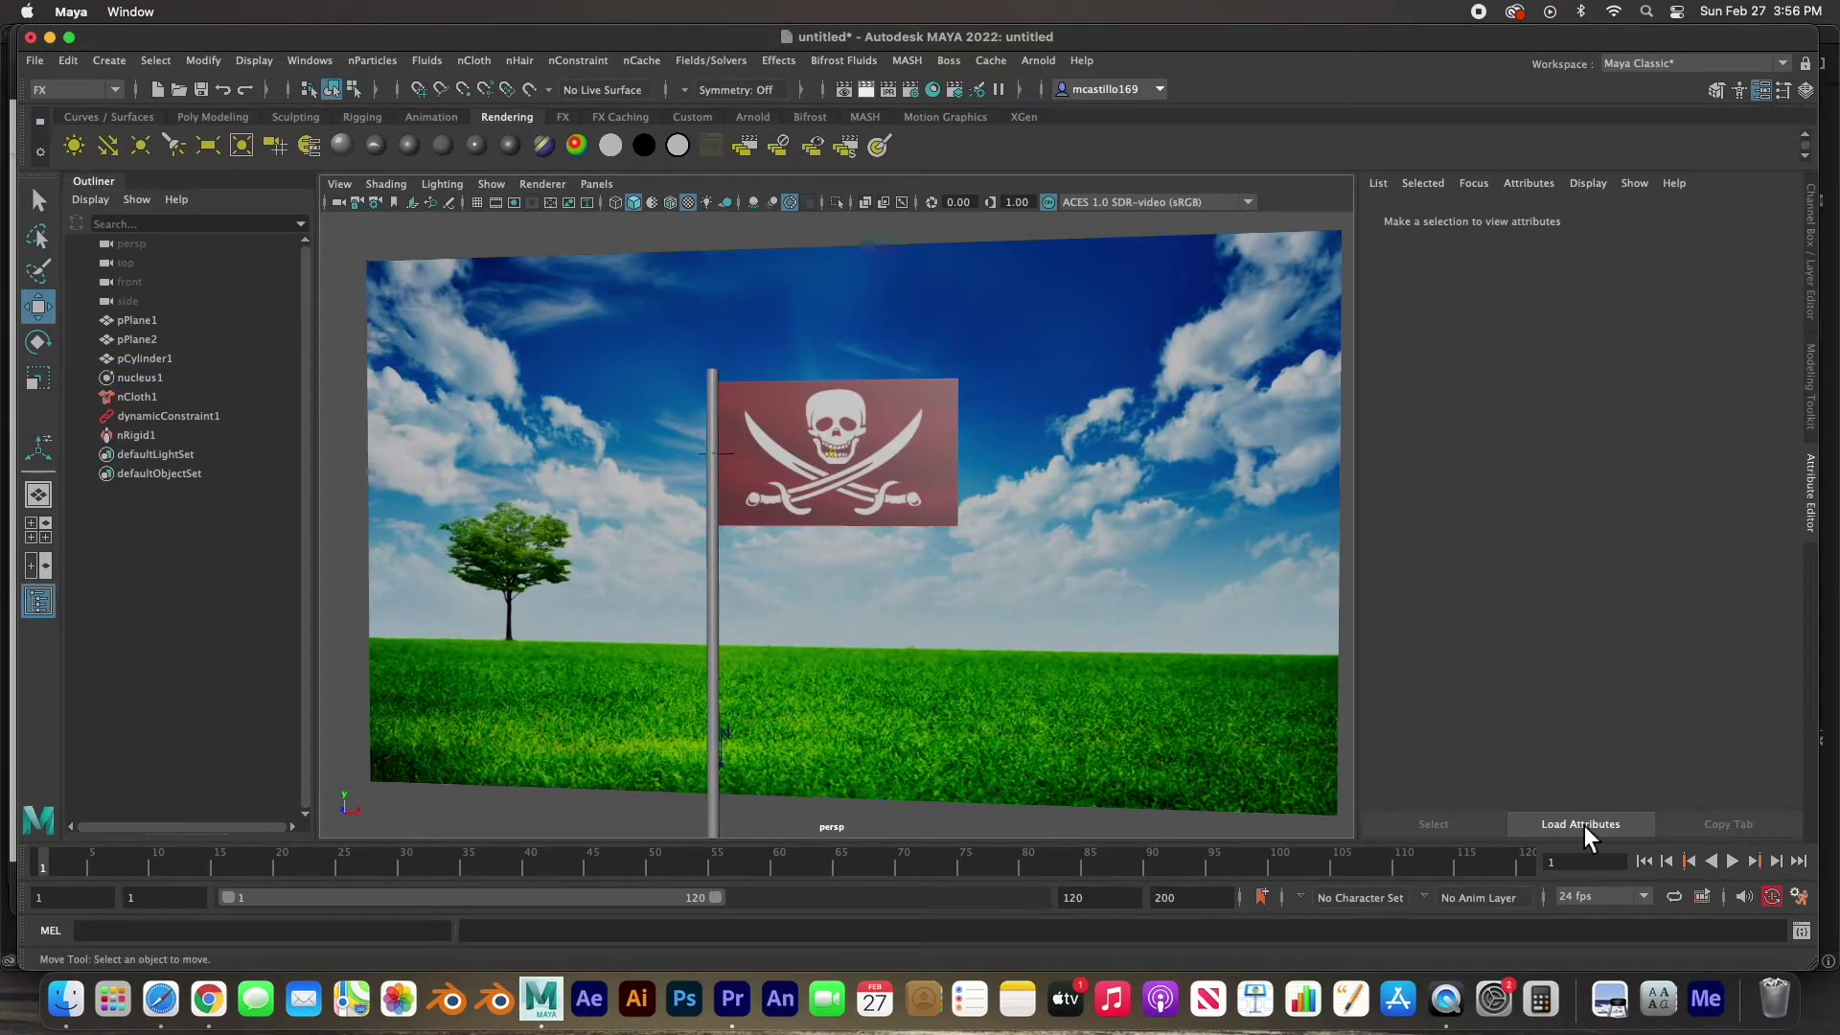
# Play the simulation to check how the flag reacts to the wind, stop it, and go back to the first frame.
pyautogui.click(1739, 866)
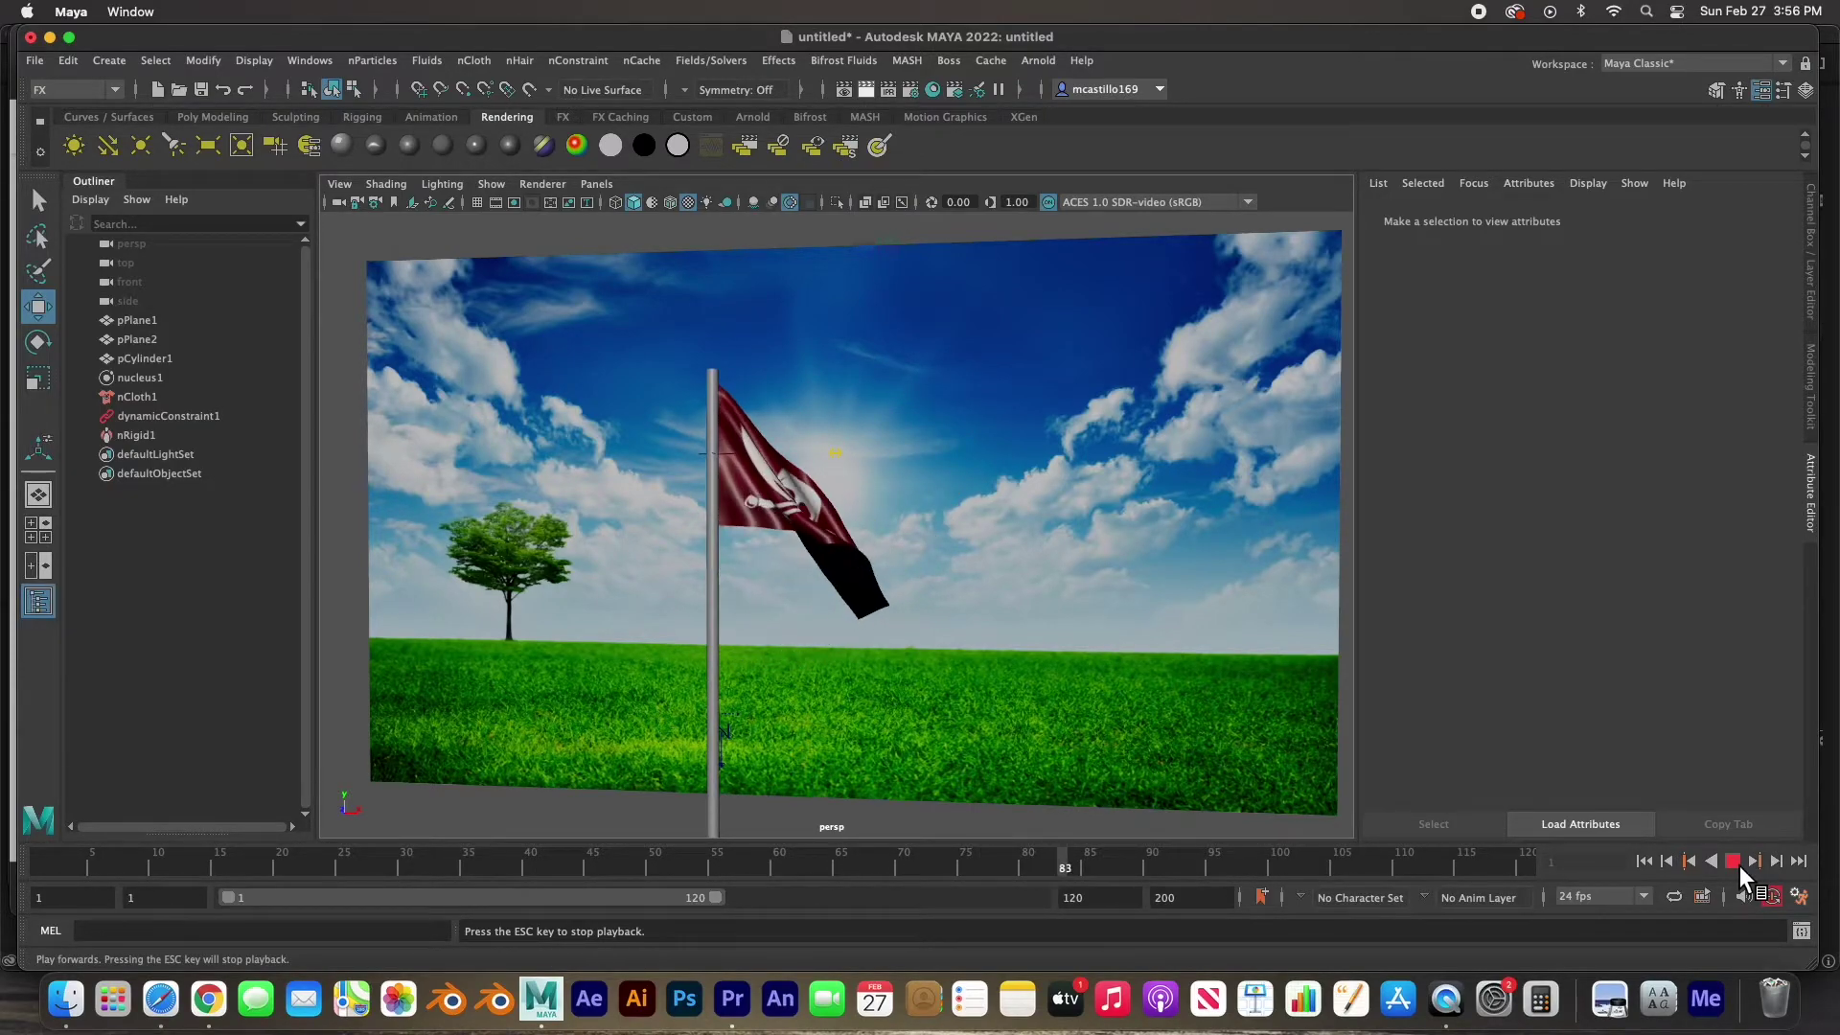
pyautogui.click(1737, 863)
pyautogui.click(1644, 861)
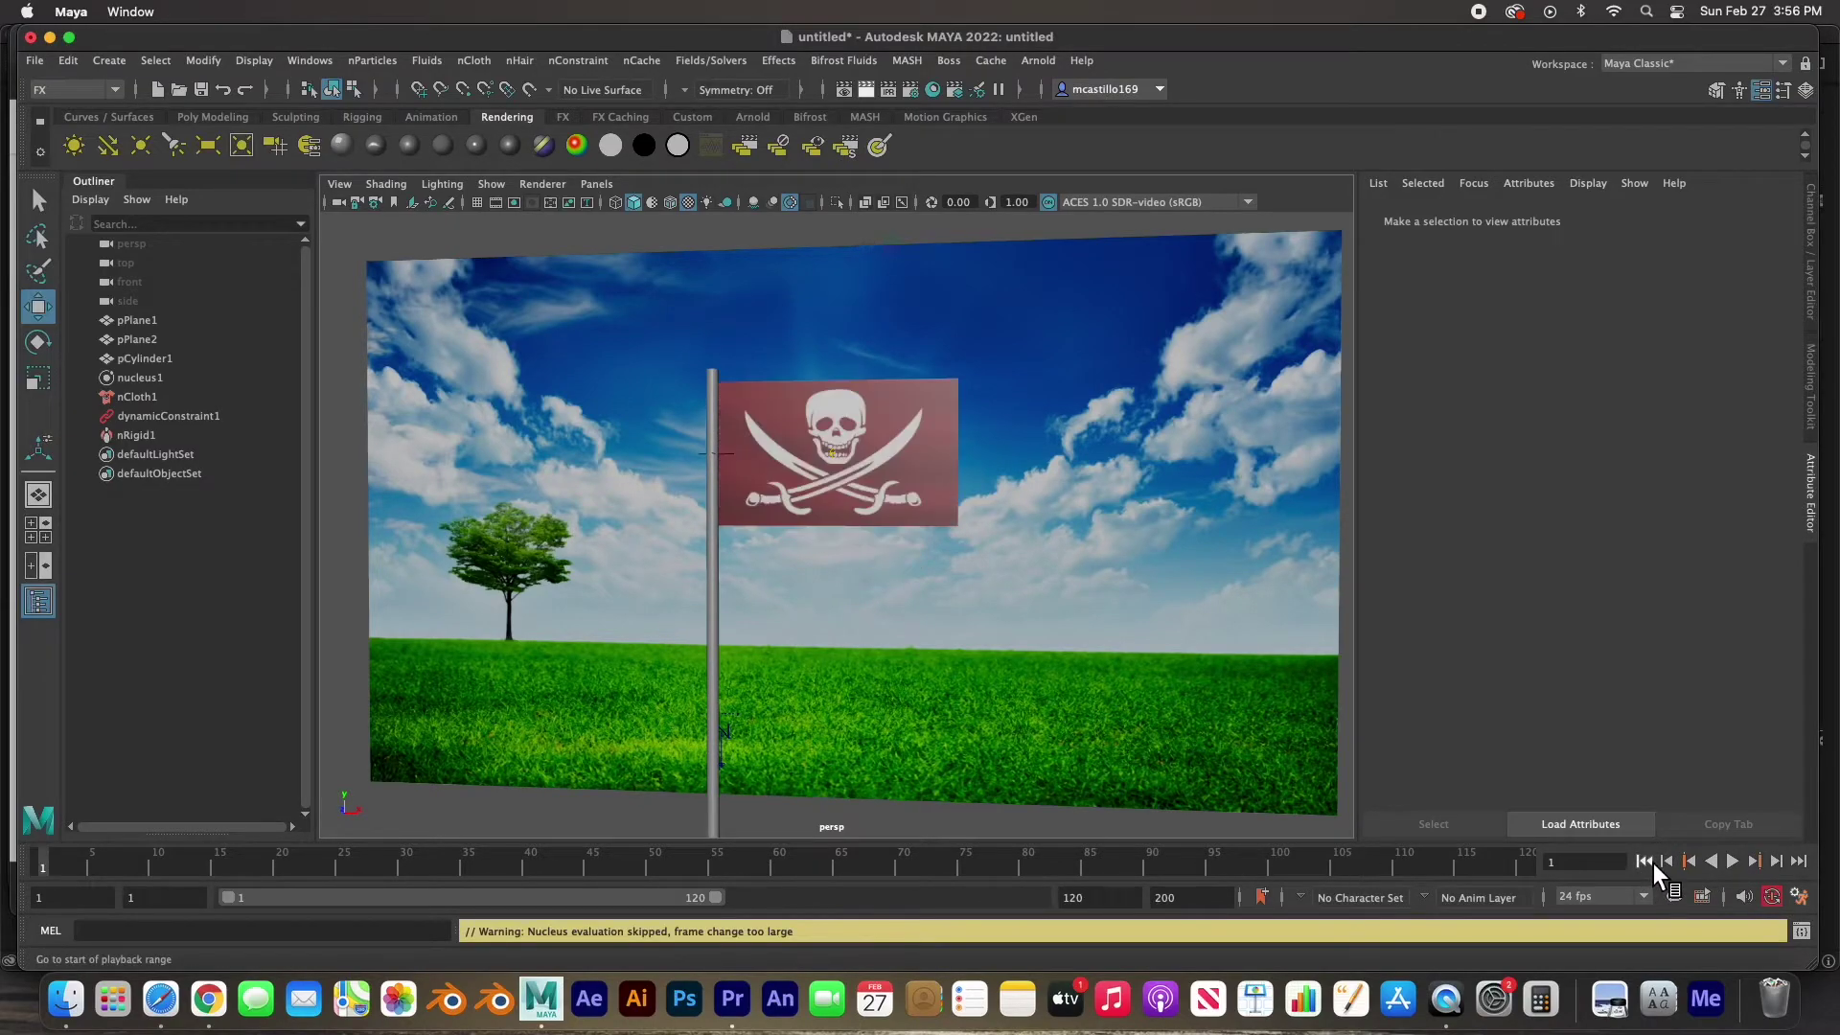
# Set the wind speed of nucleus1 to 15 and clear the selection.
pyautogui.click(889, 495)
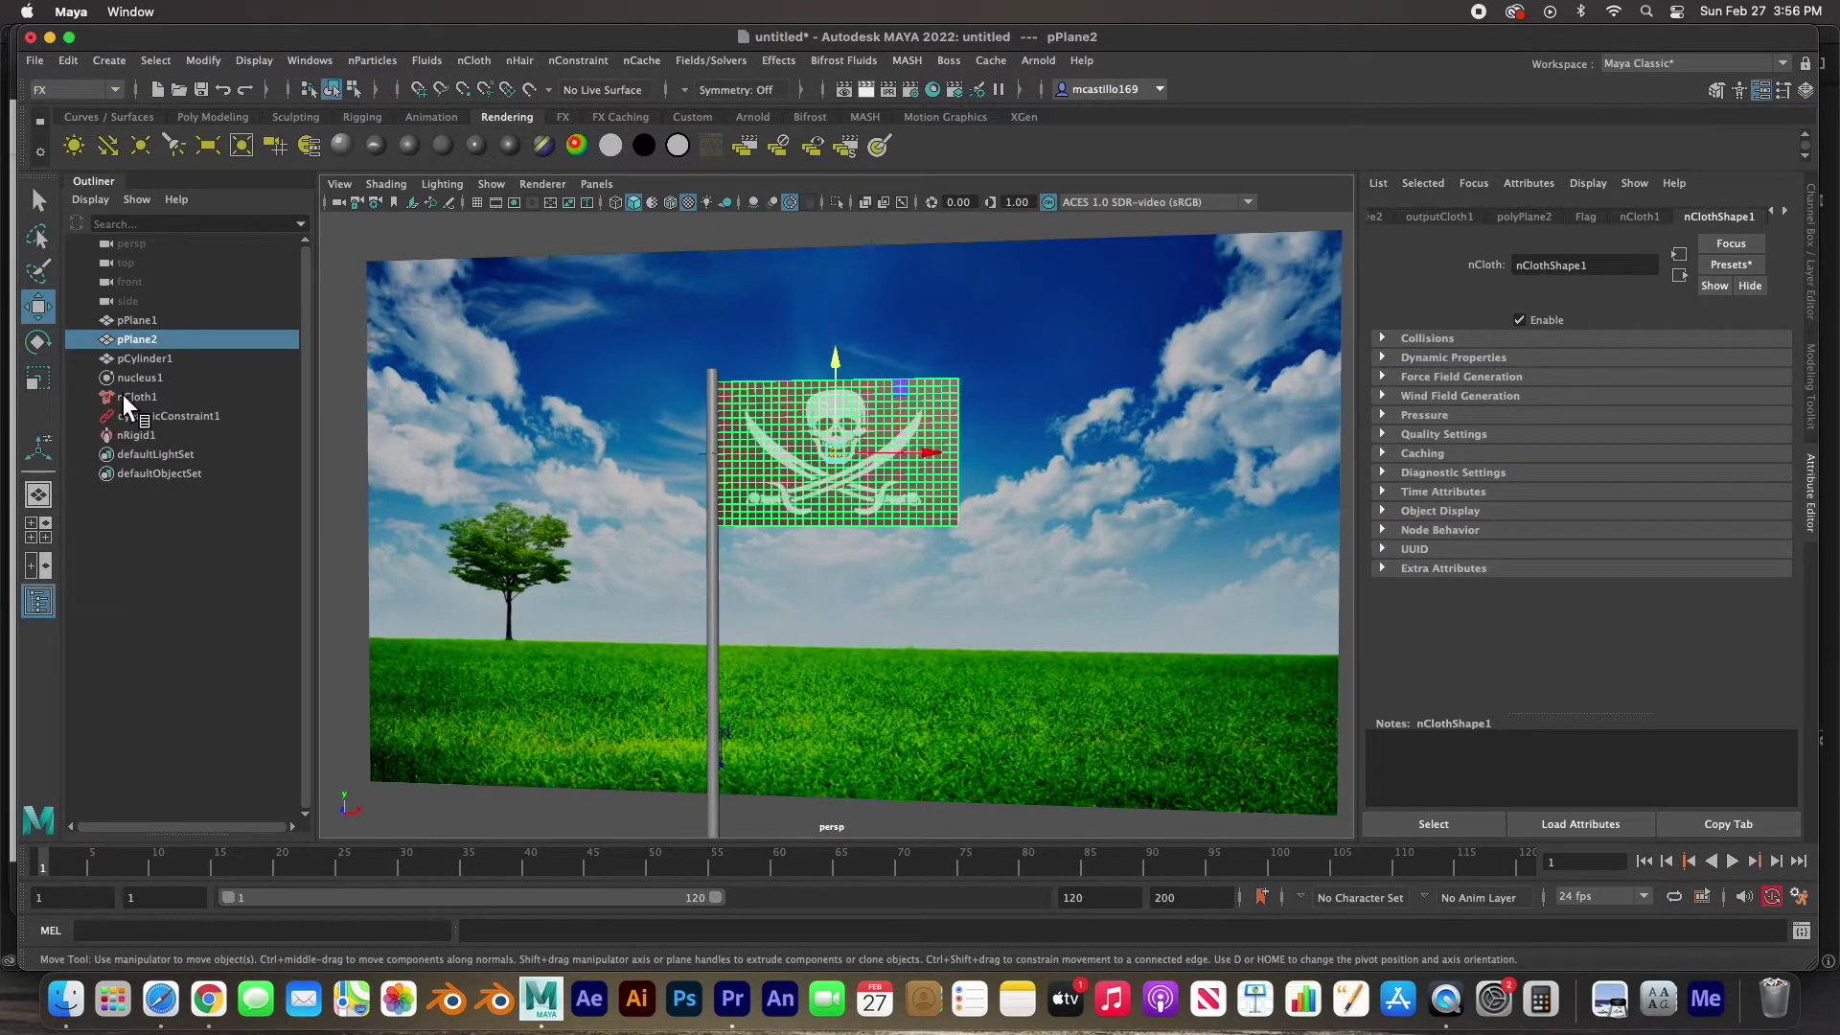
pyautogui.click(134, 381)
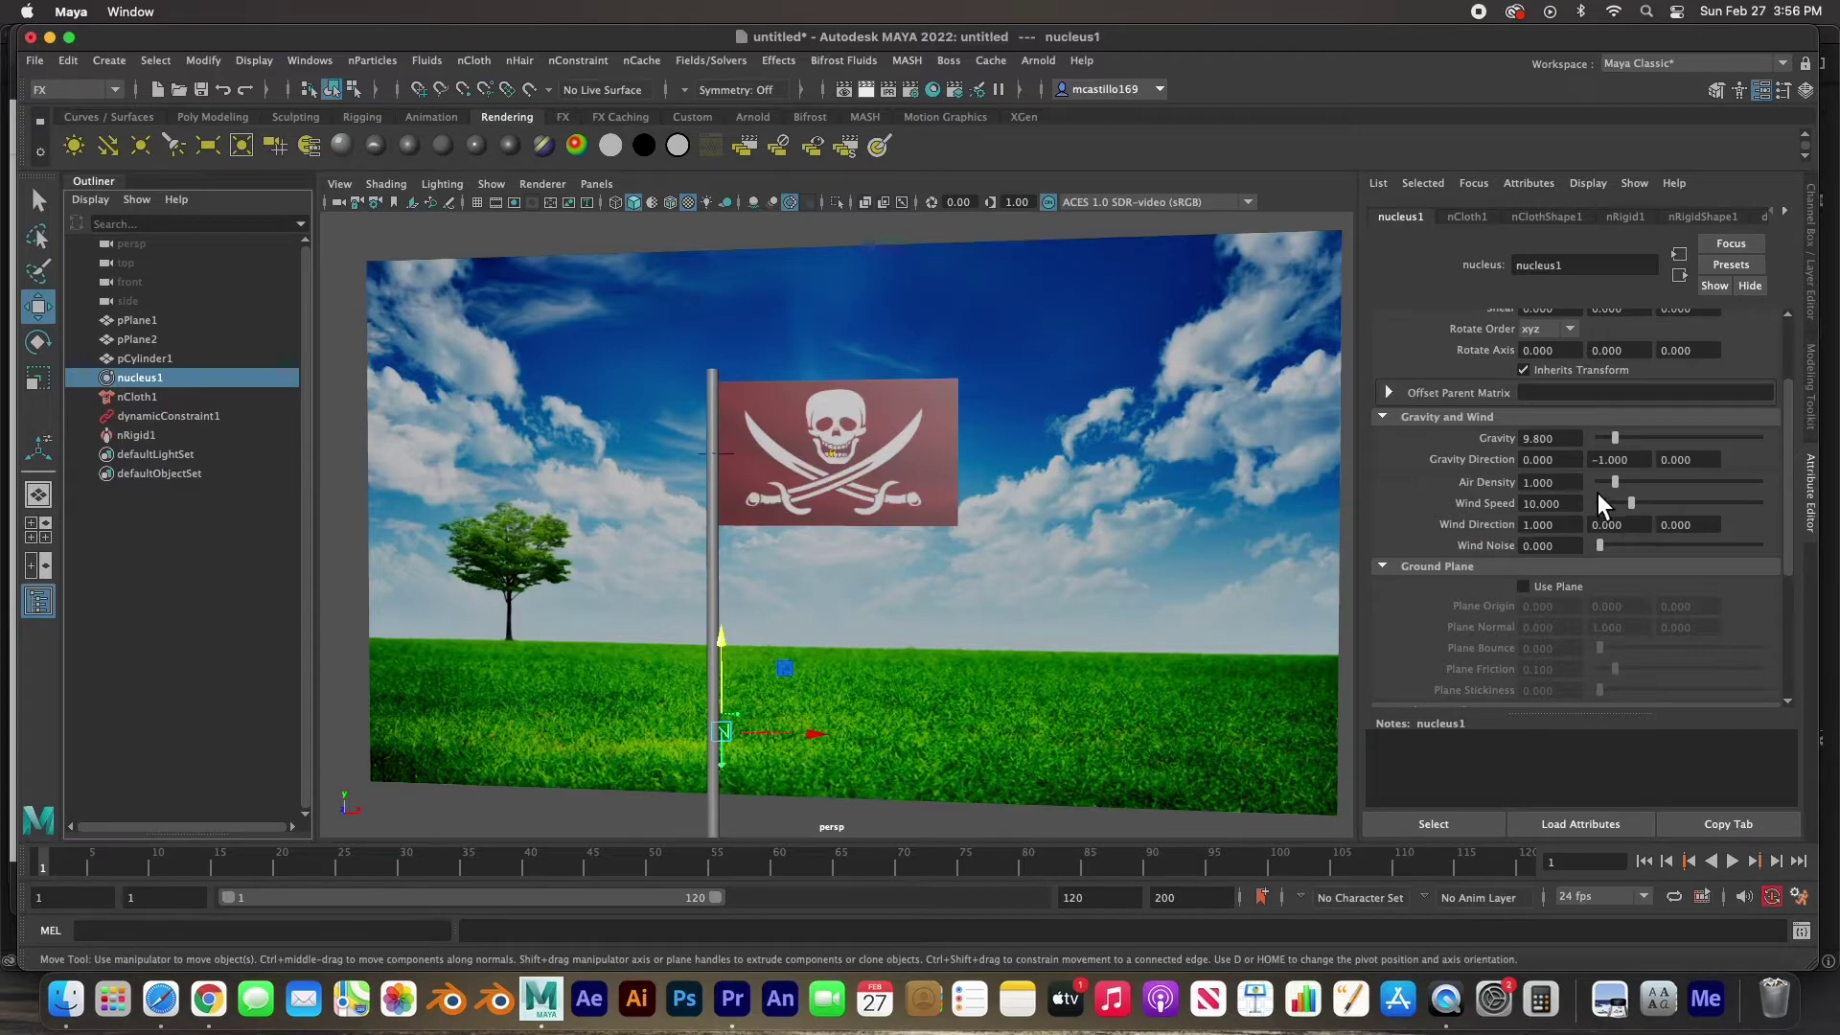
pyautogui.doubleClick(1569, 504)
pyautogui.write('15')
pyautogui.press('Return')
pyautogui.click(365, 629)
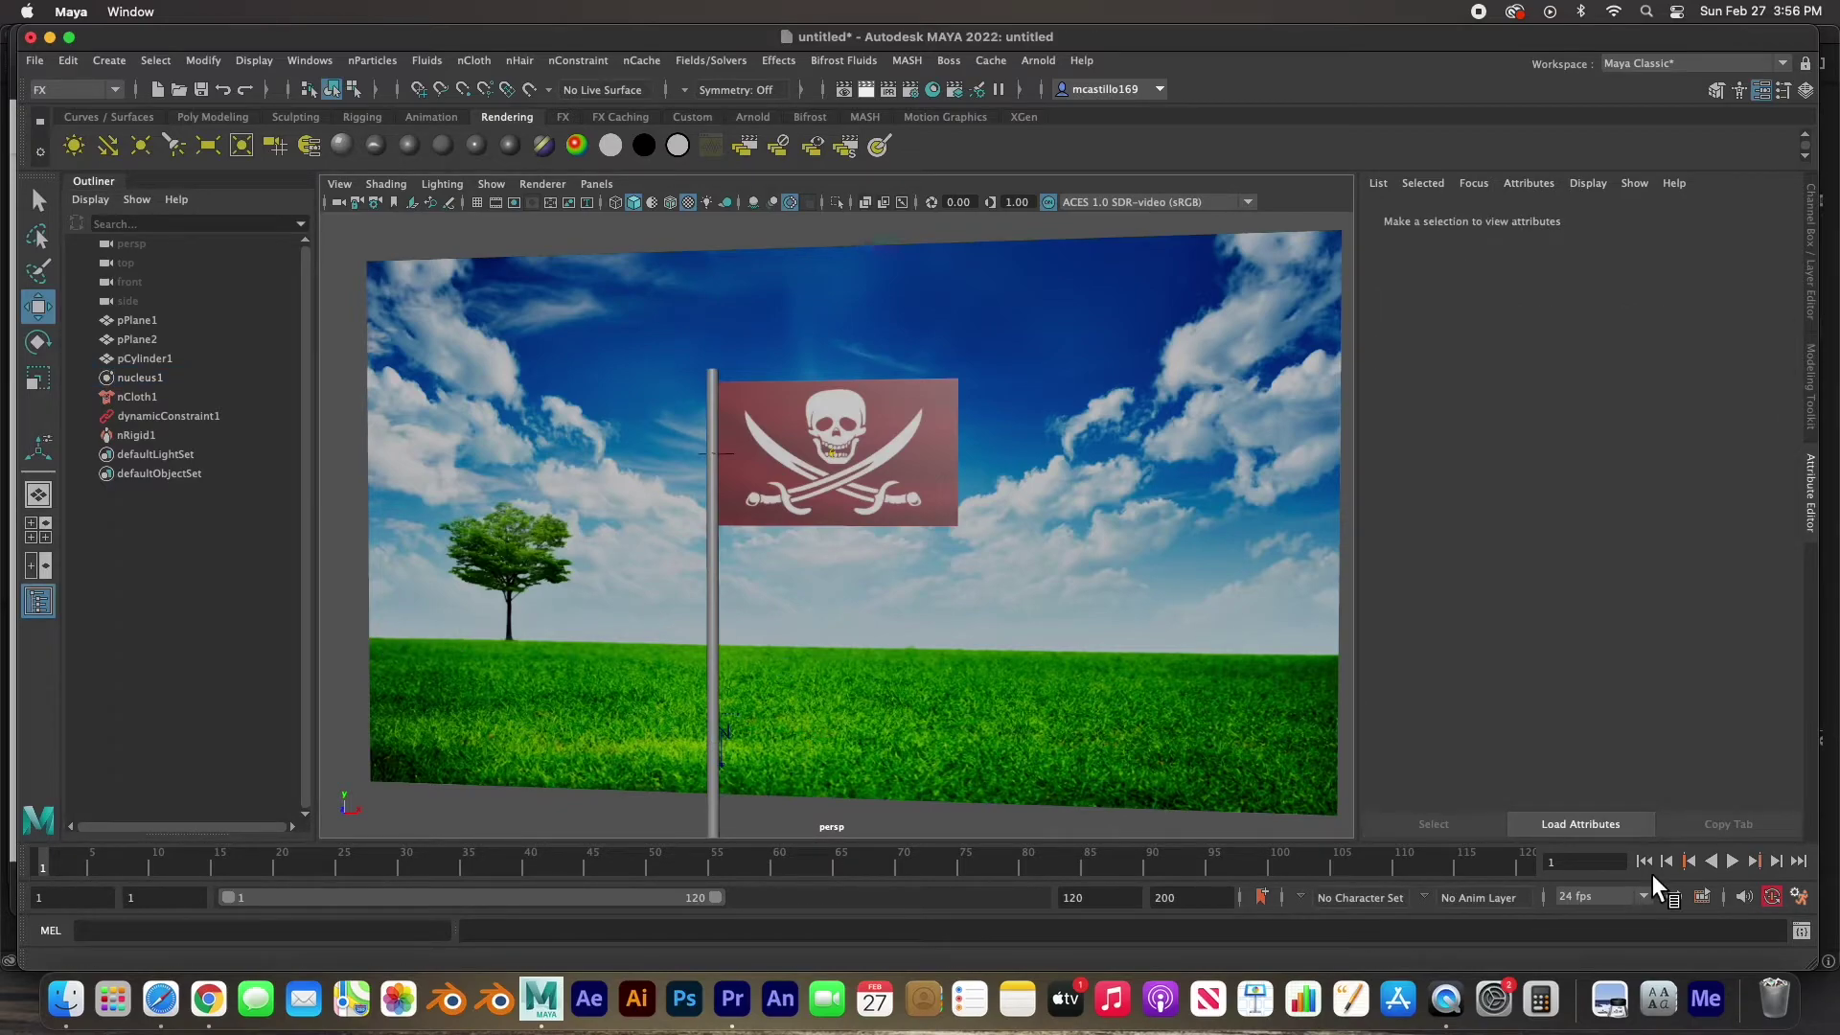
# Play the simulation to check how the flag waves in the stronger wind, stop it, and return to the first frame.
pyautogui.click(1732, 861)
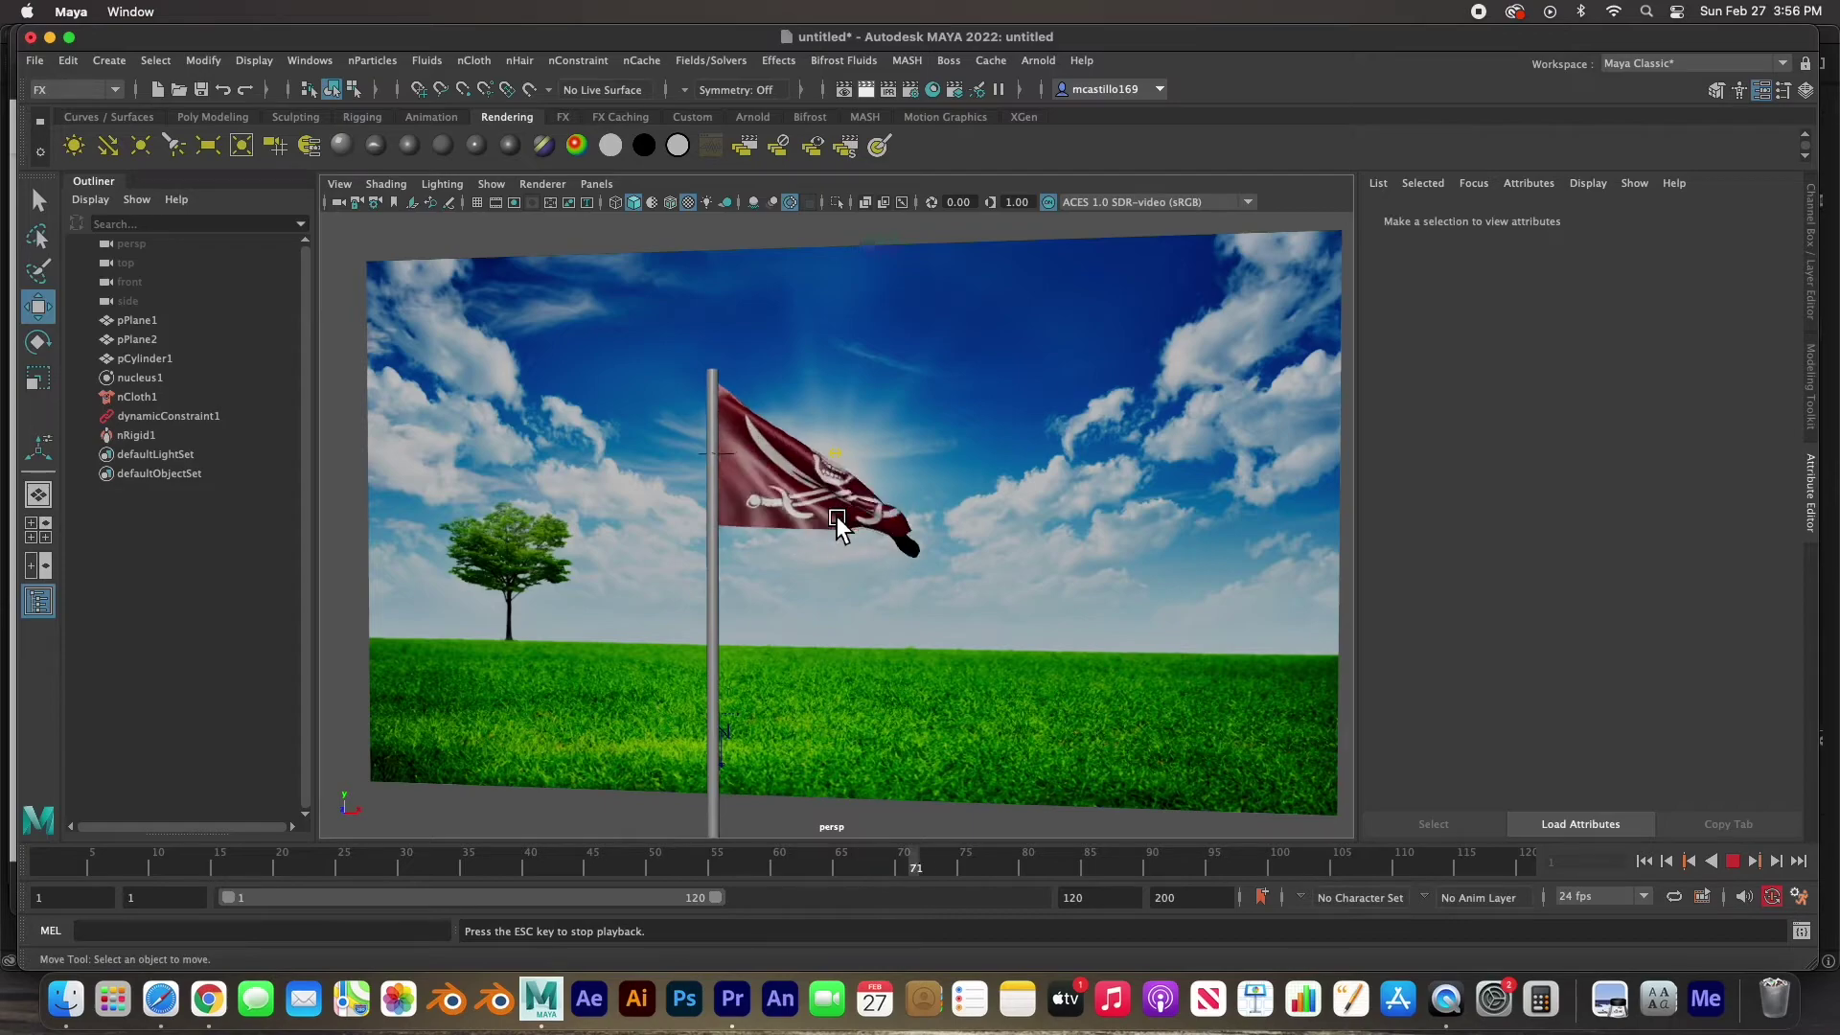
pyautogui.click(1740, 865)
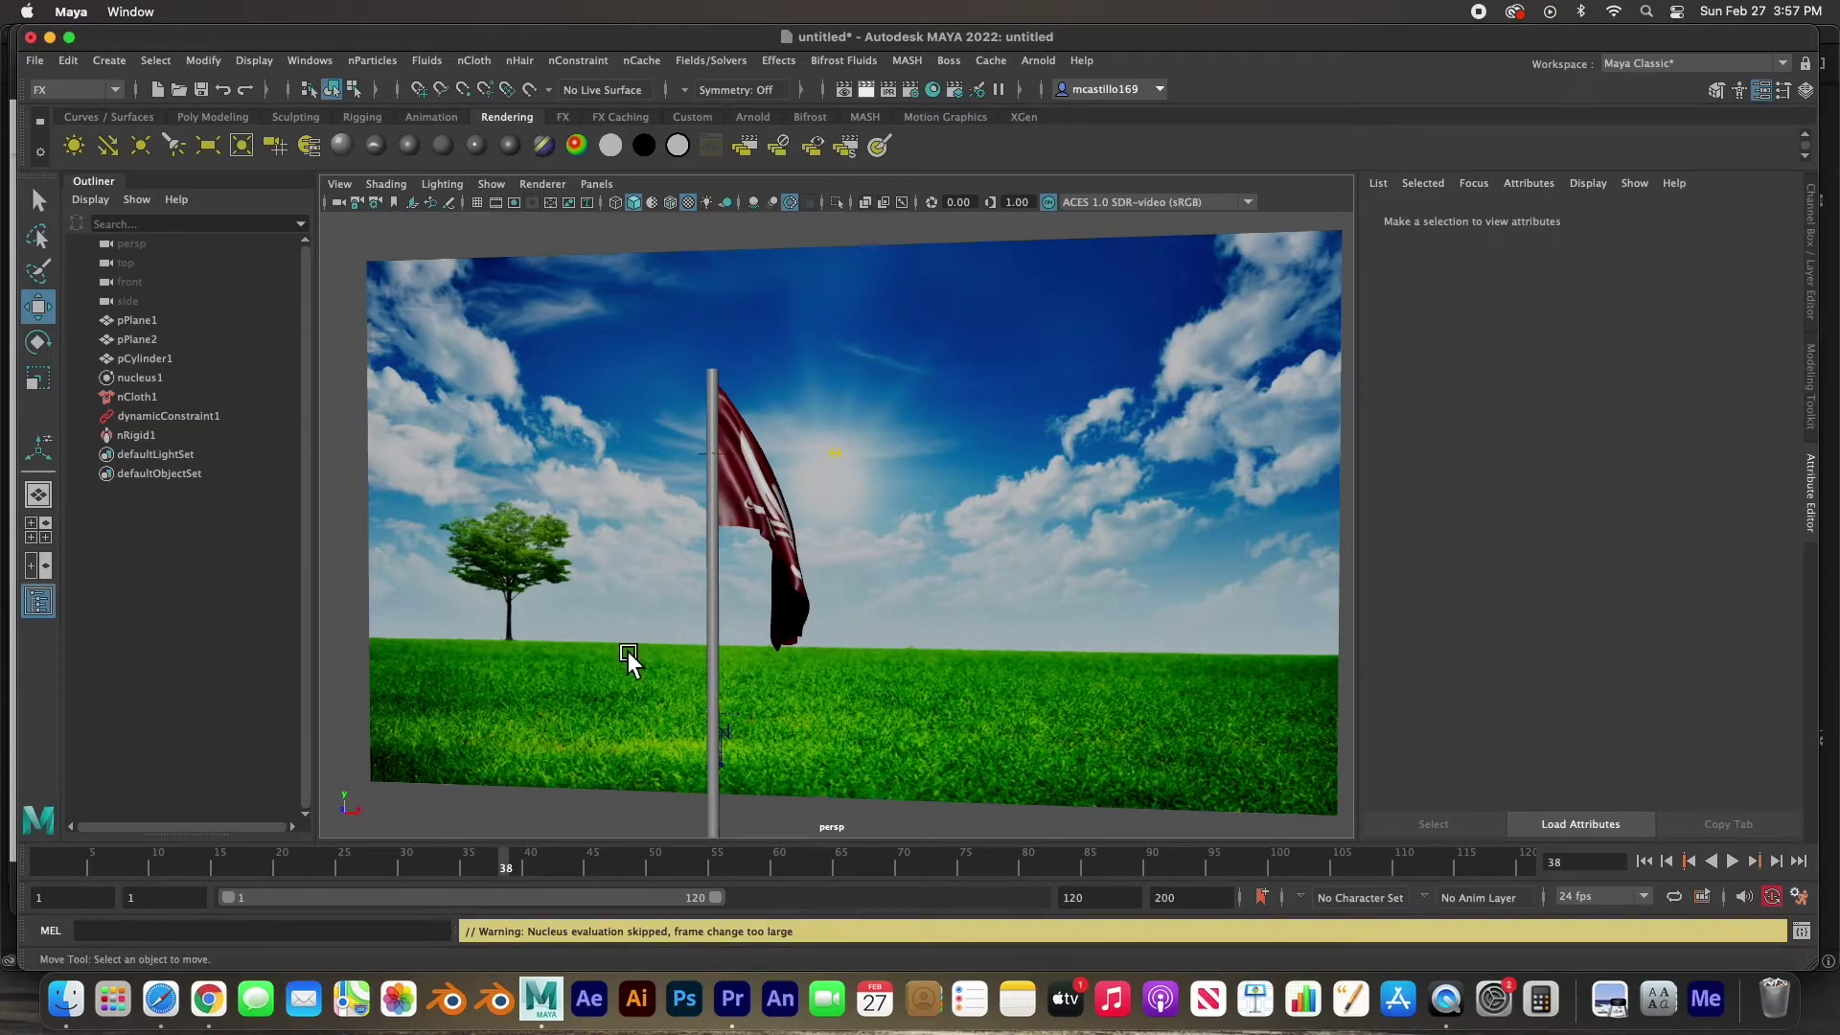
pyautogui.keyDown('alt'); pyautogui.moveTo(556, 588); pyautogui.dragTo(857, 624); pyautogui.keyUp('alt')
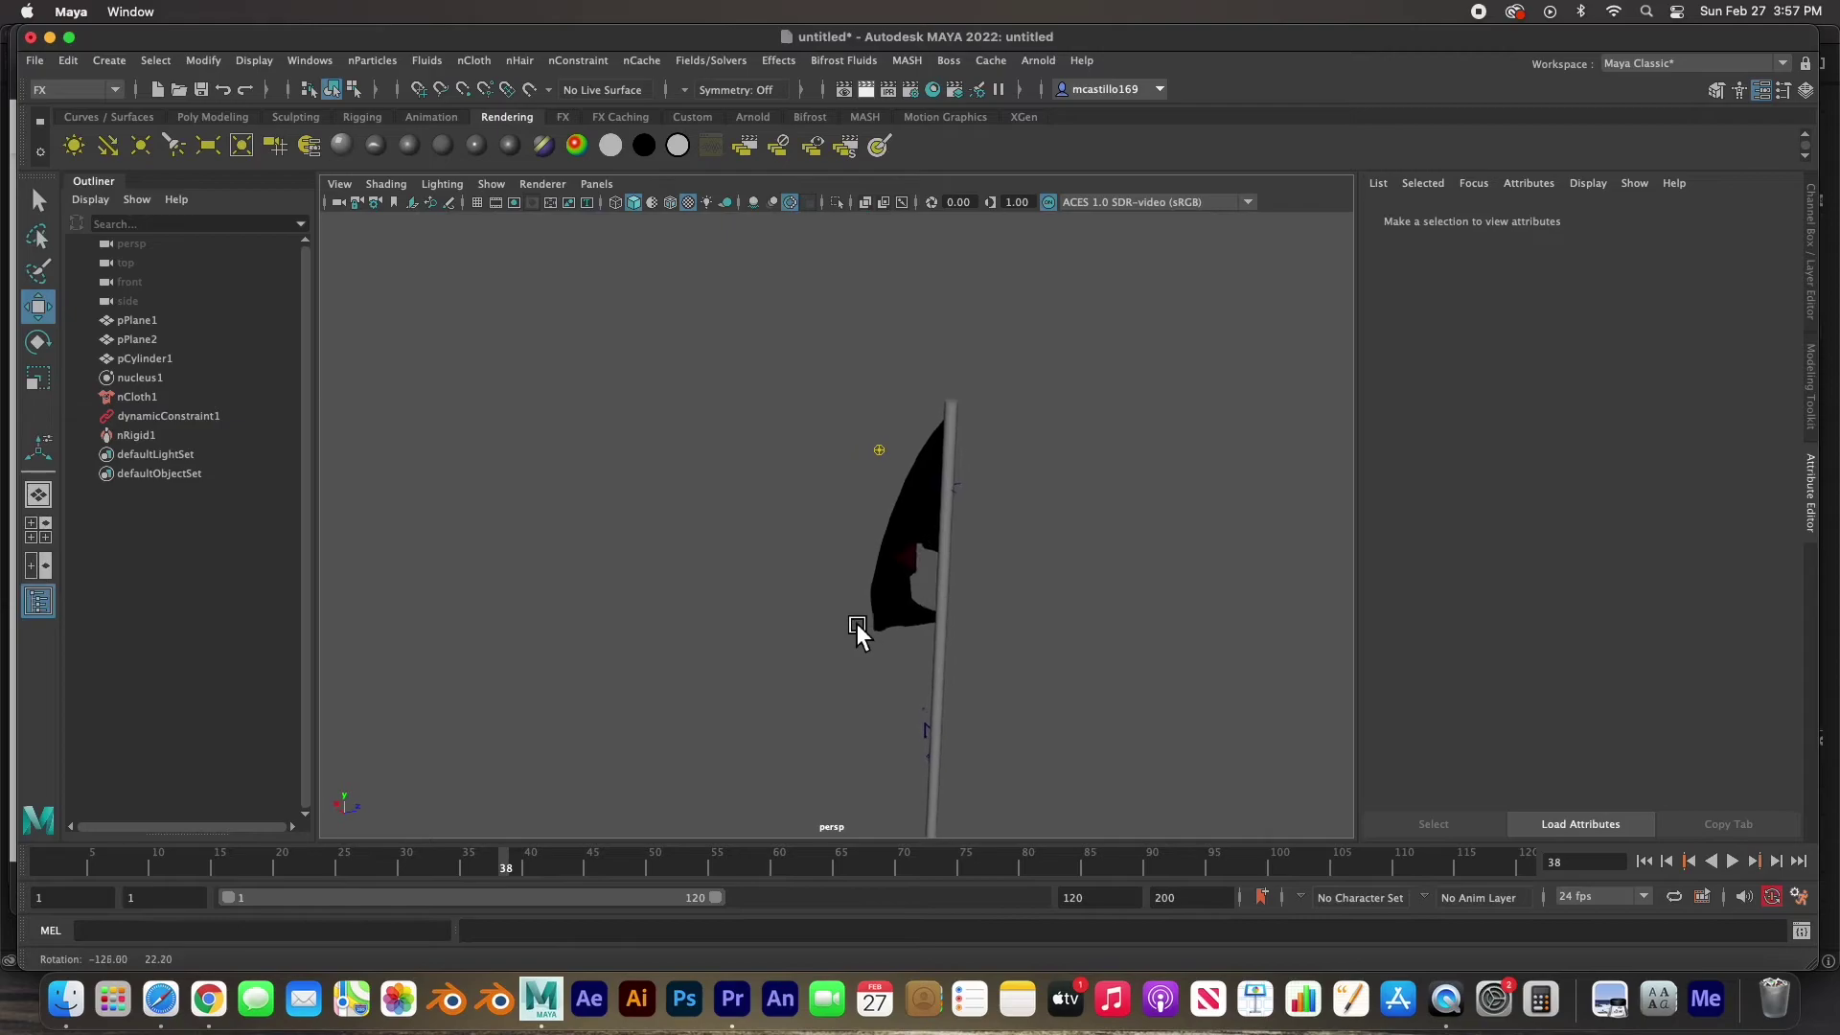
pyautogui.click(1643, 861)
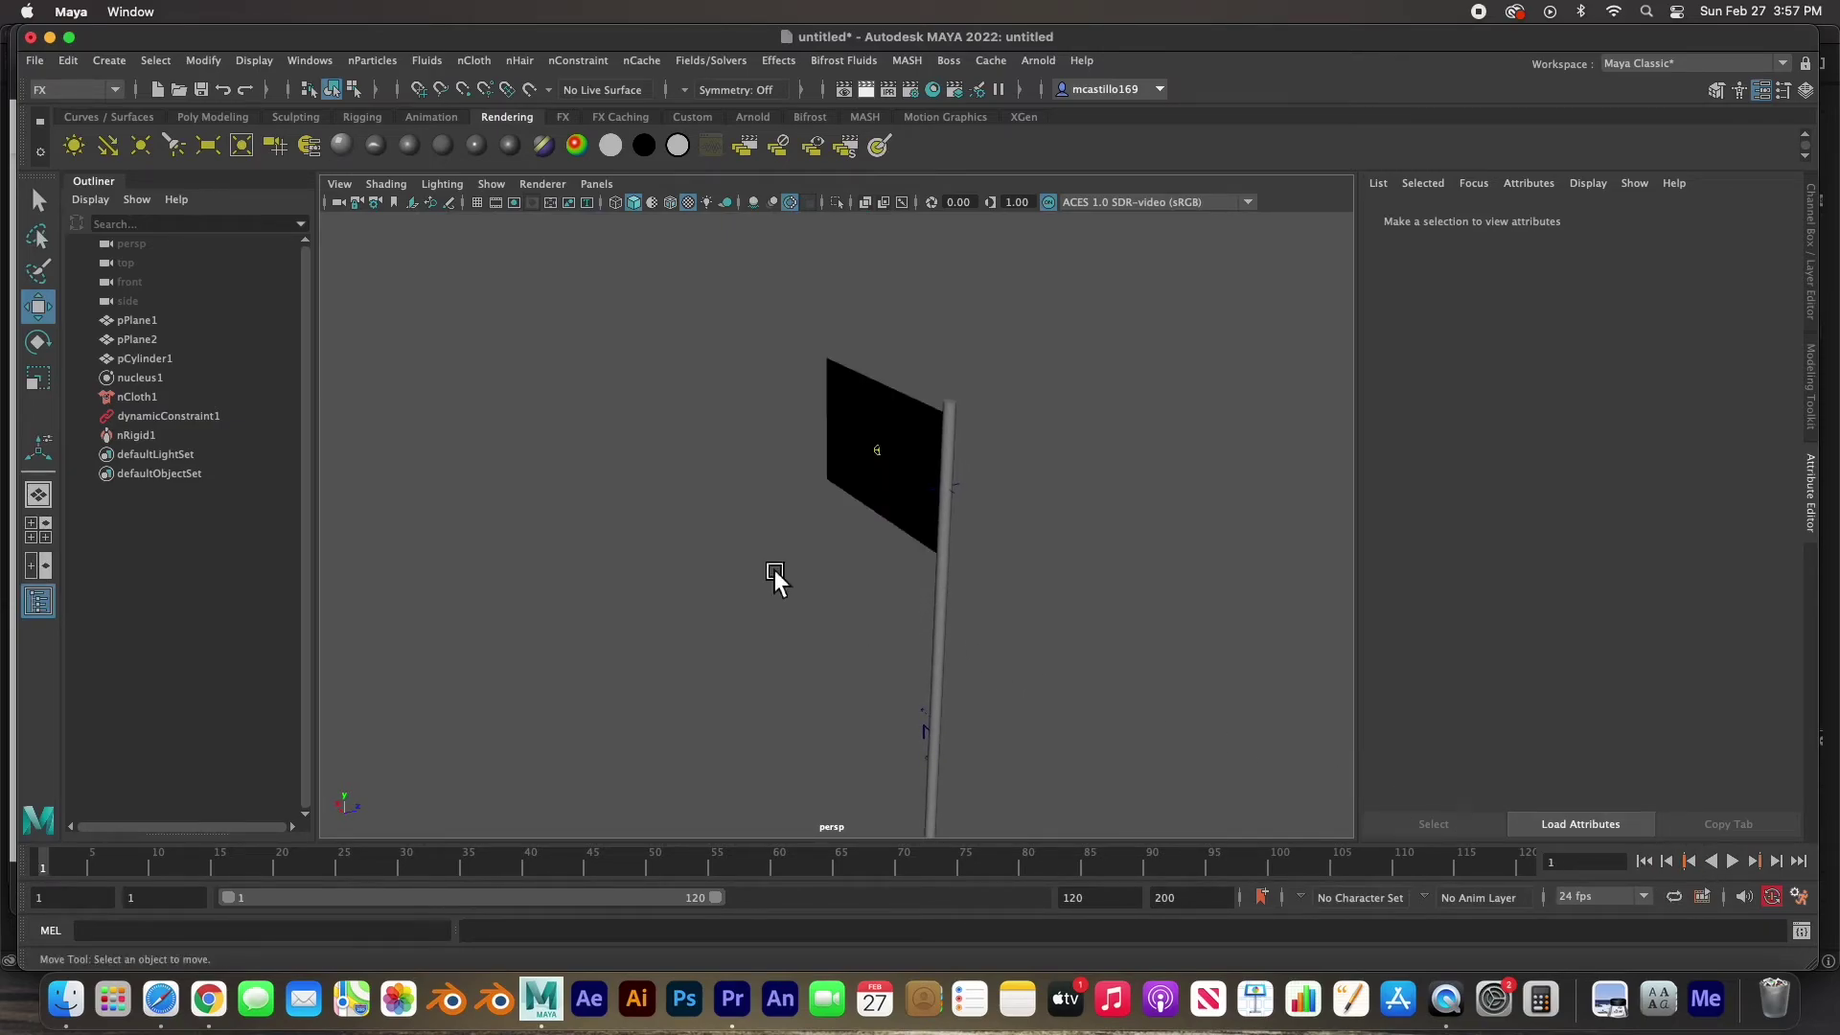
# Play the simulation while viewing the flag from behind, stop it, and rewind to frame 1.
pyautogui.keyDown('alt'); pyautogui.moveTo(784, 525); pyautogui.dragTo(221, 504); pyautogui.keyUp('alt')
pyautogui.keyDown('alt'); pyautogui.moveTo(1141, 659); pyautogui.dragTo(1079, 658); pyautogui.keyUp('alt')
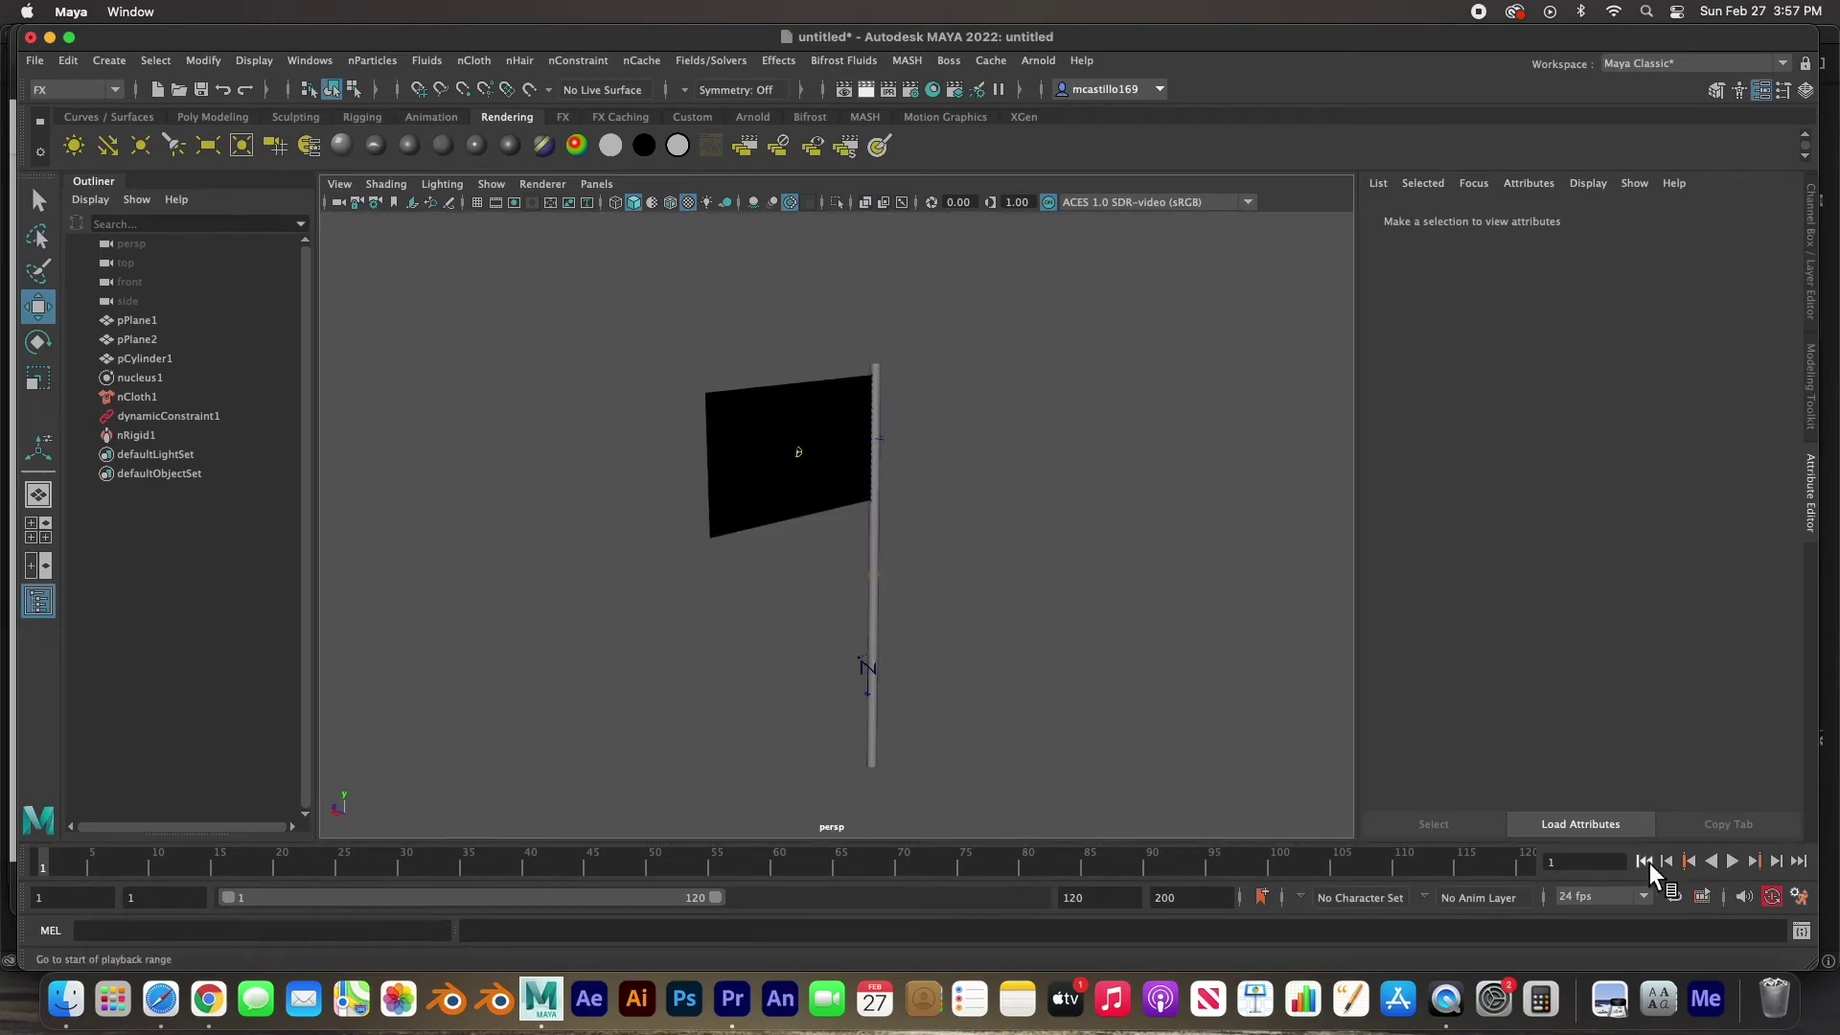
pyautogui.click(1731, 867)
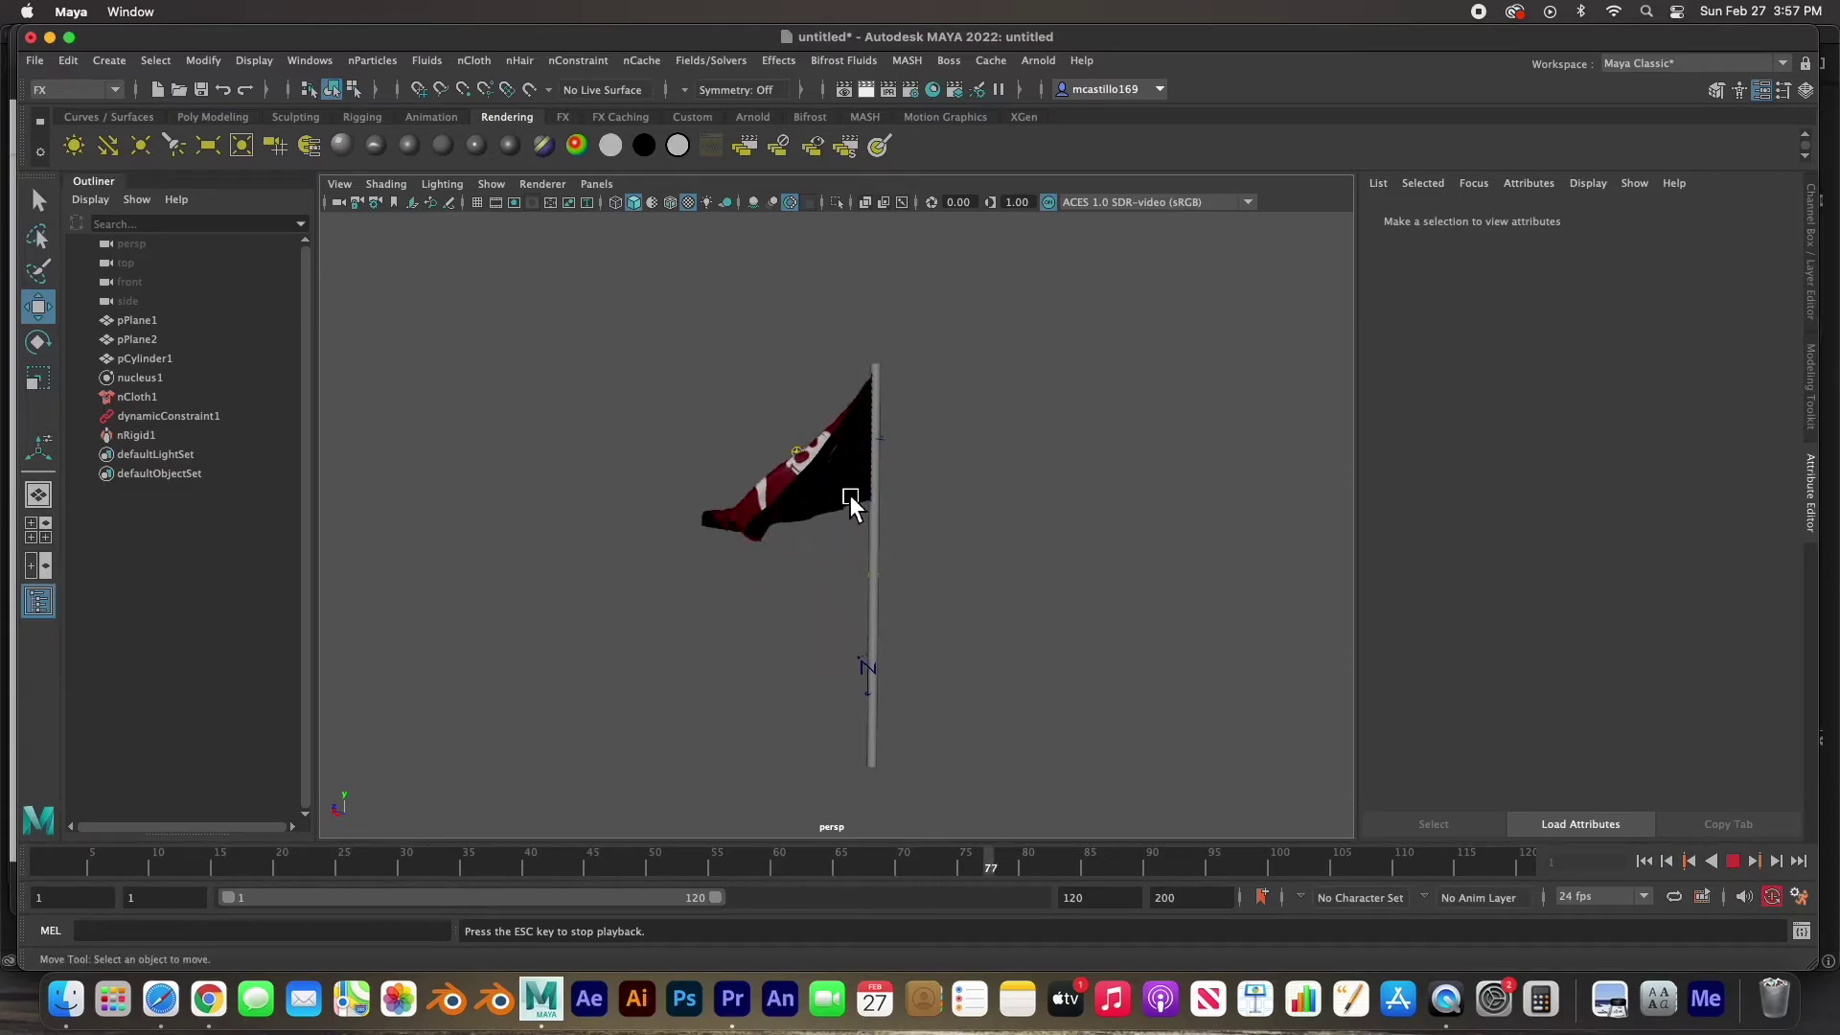
pyautogui.click(1731, 862)
pyautogui.click(1648, 863)
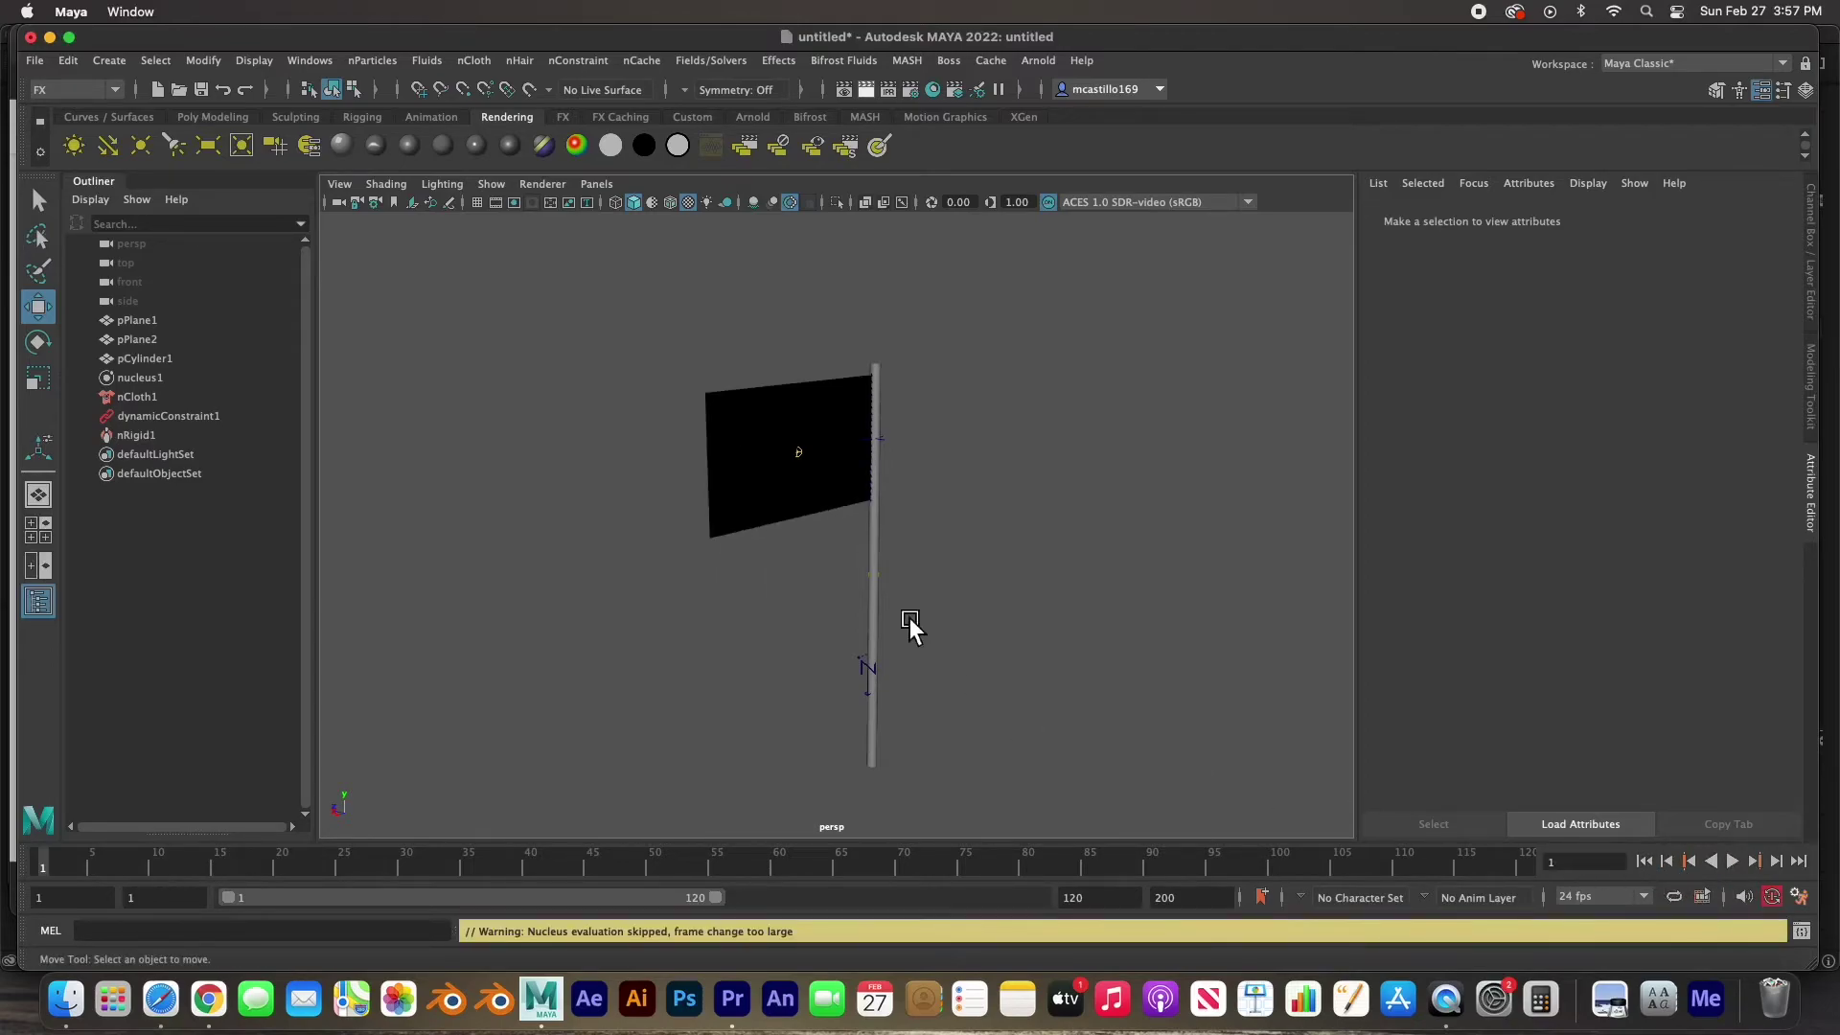
# Brighten the ambient color of the flag's Blinn material to a medium grey and clear the selection.
pyautogui.click(755, 505)
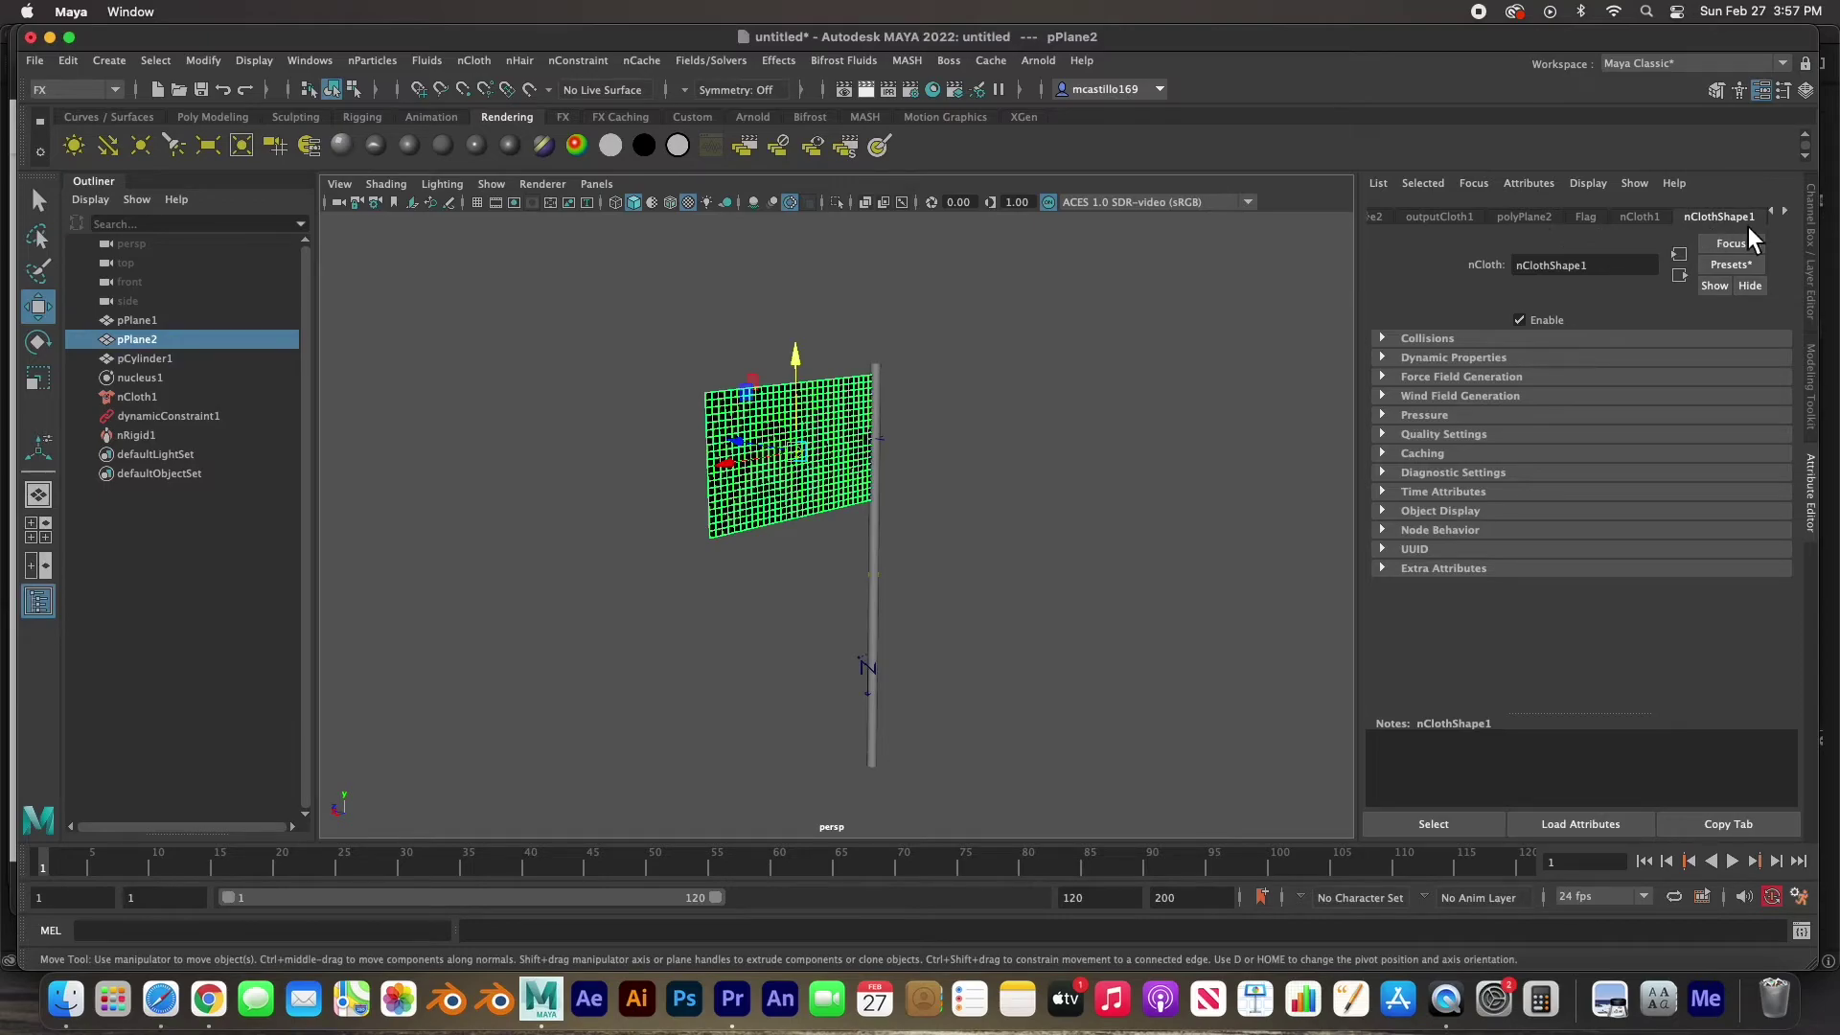
pyautogui.click(1586, 217)
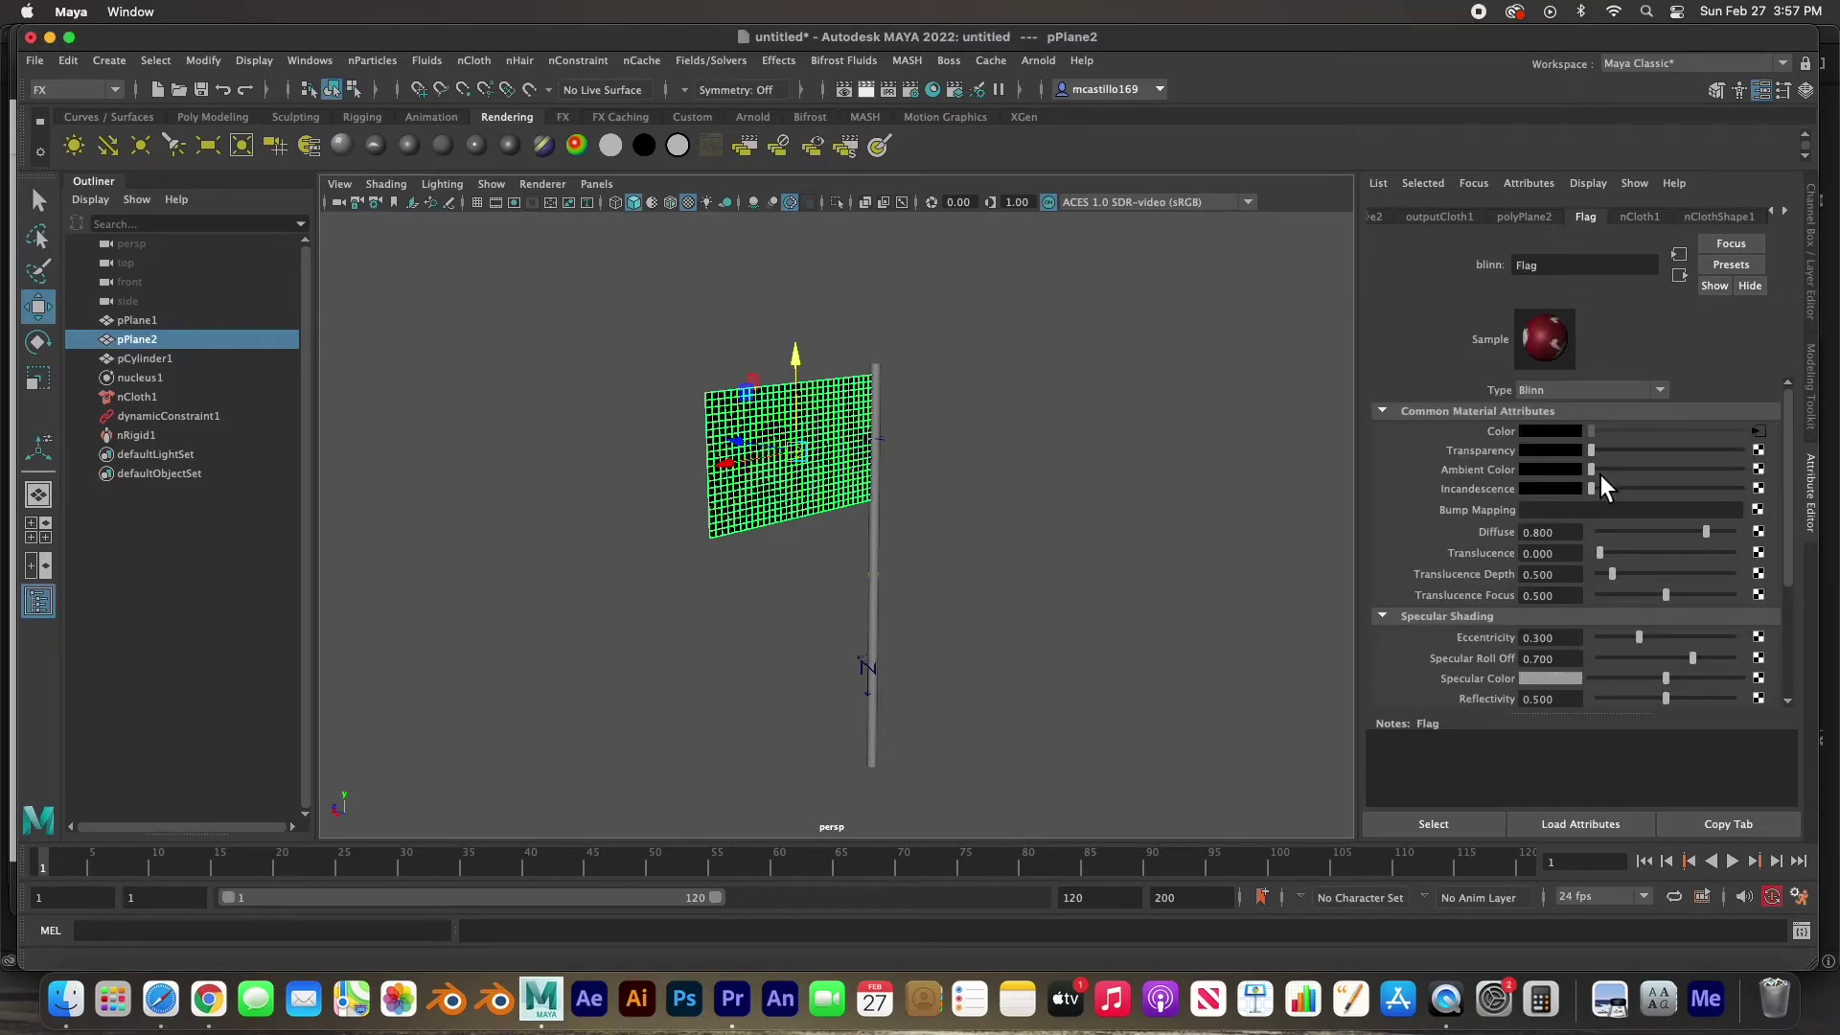
pyautogui.moveTo(1601, 472); pyautogui.dragTo(1660, 468)
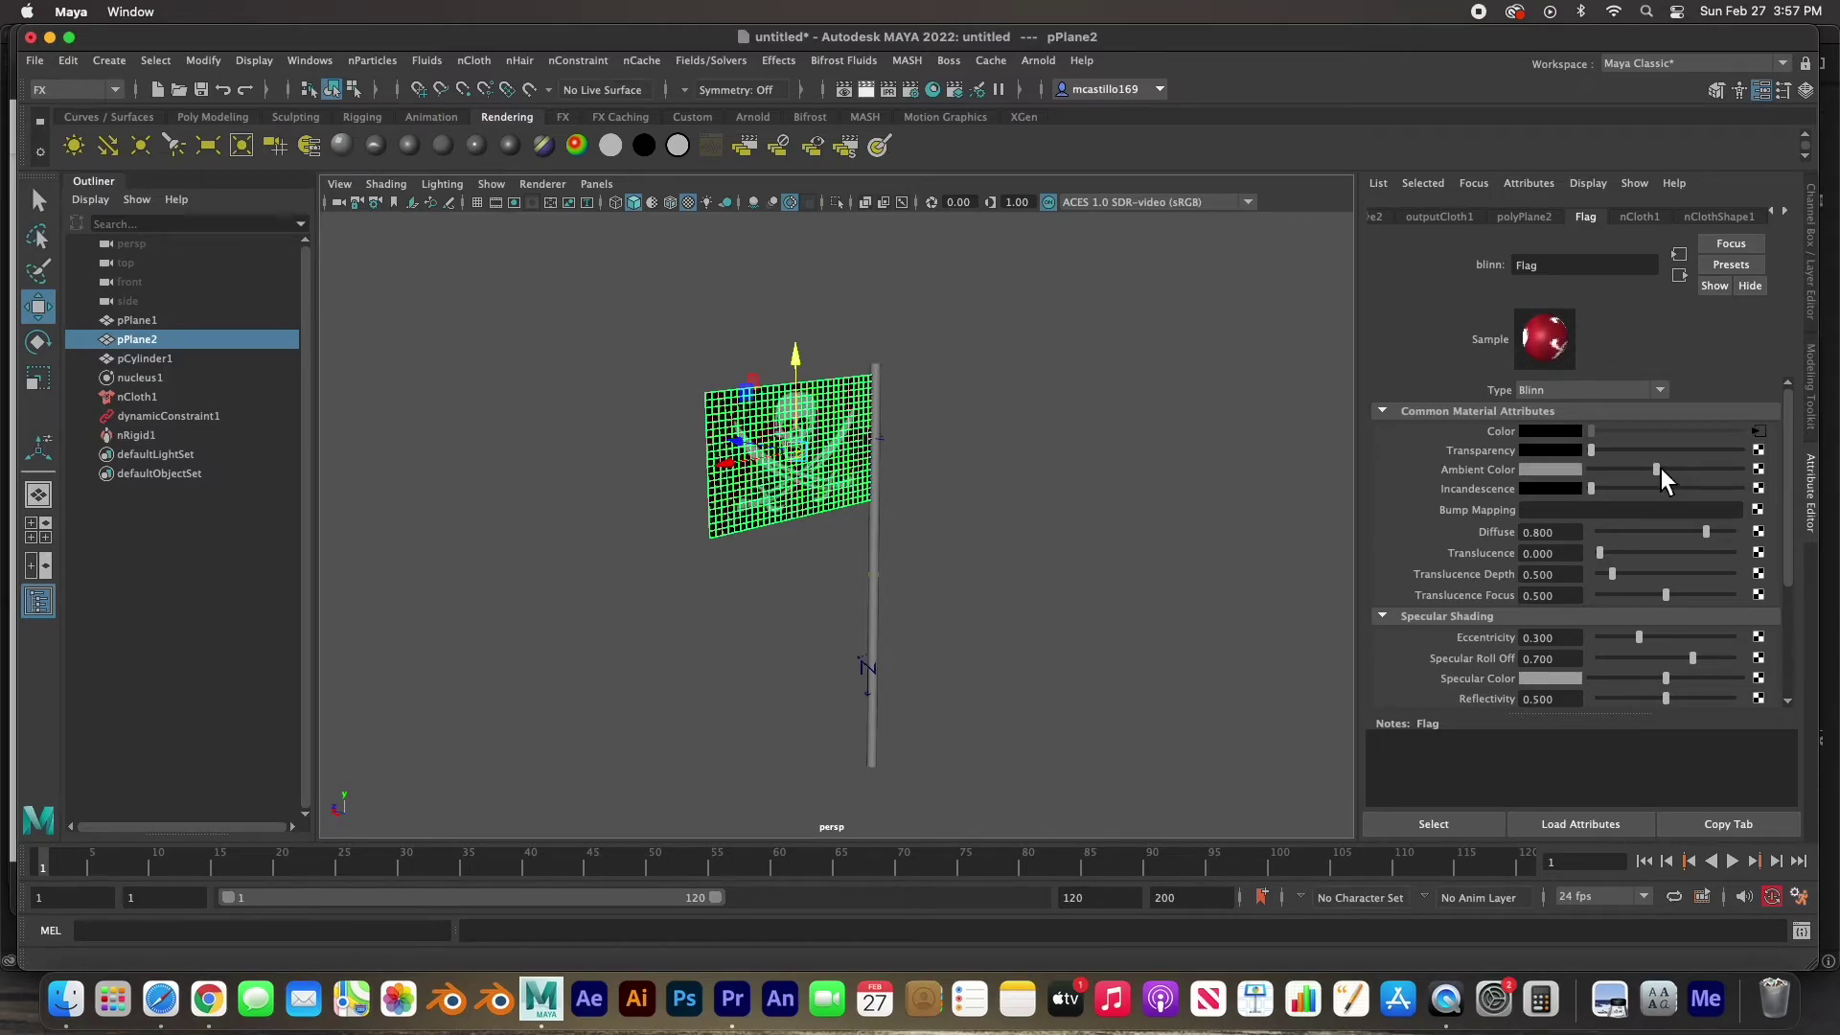
pyautogui.click(606, 473)
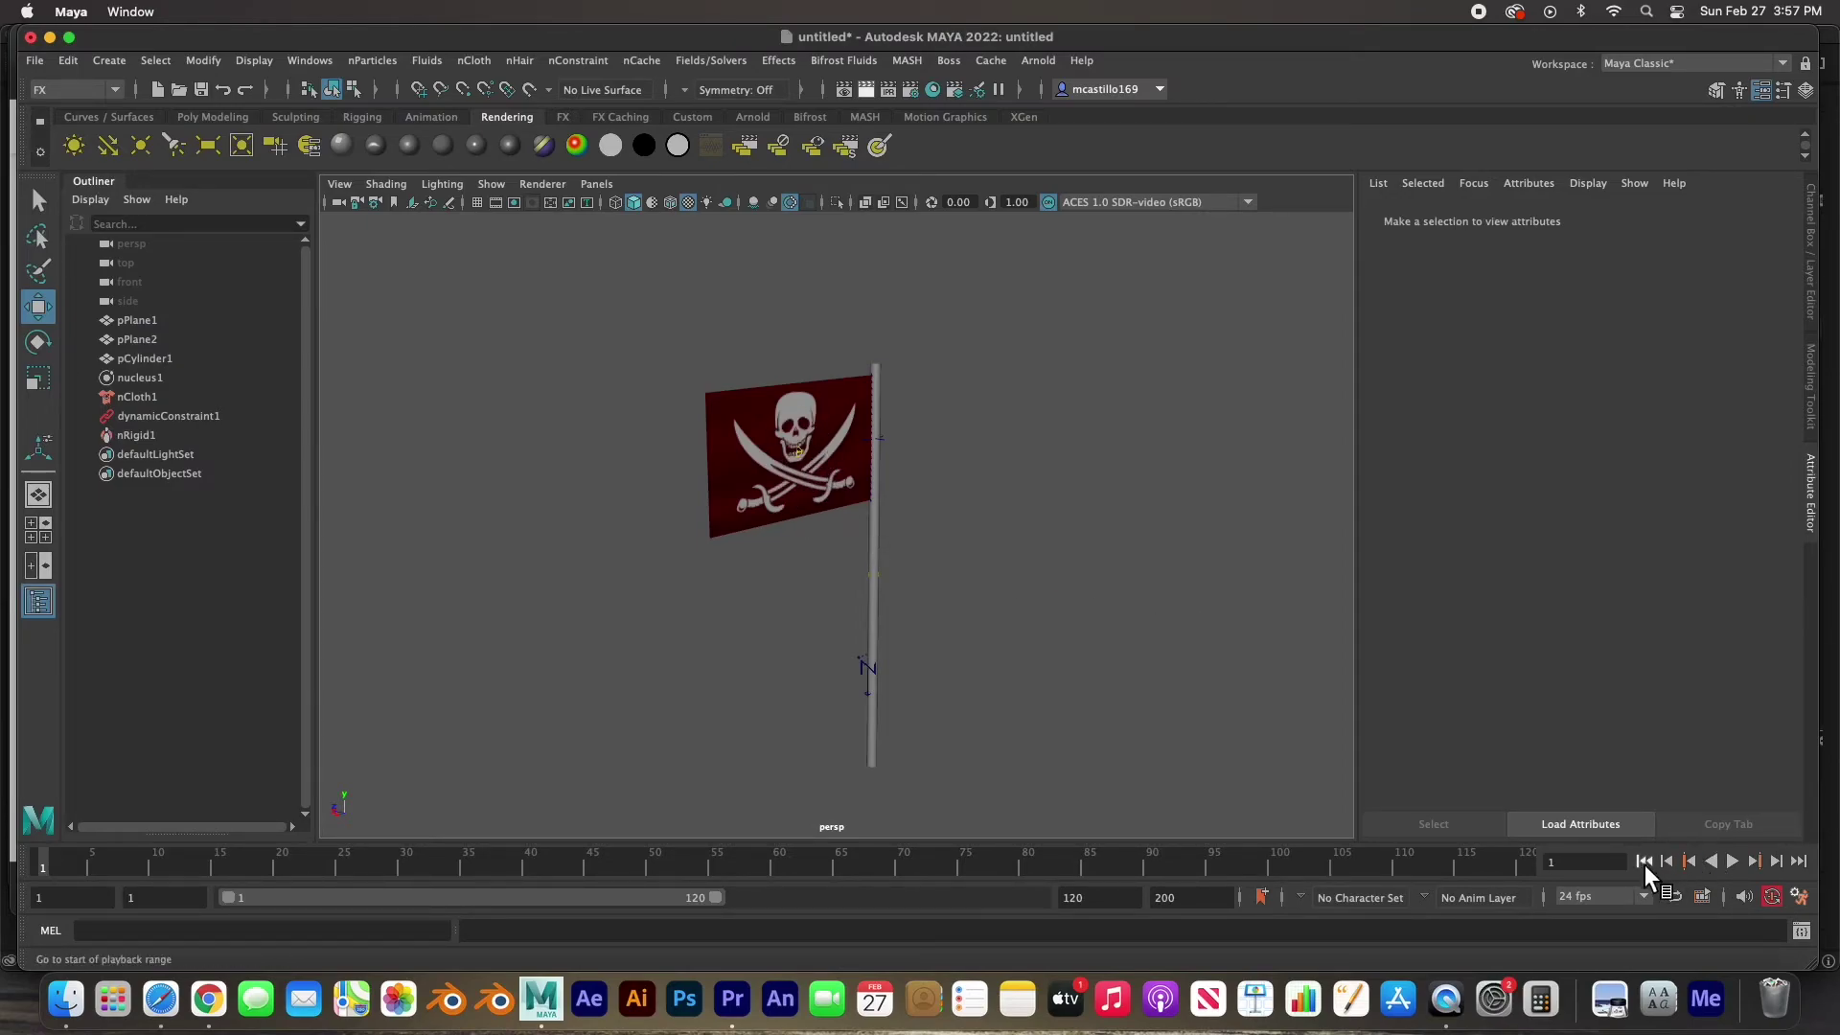
# Play the simulation and examine the brightened flag's motion from behind, from the front, and close up against the sky backdrop.
pyautogui.click(1734, 862)
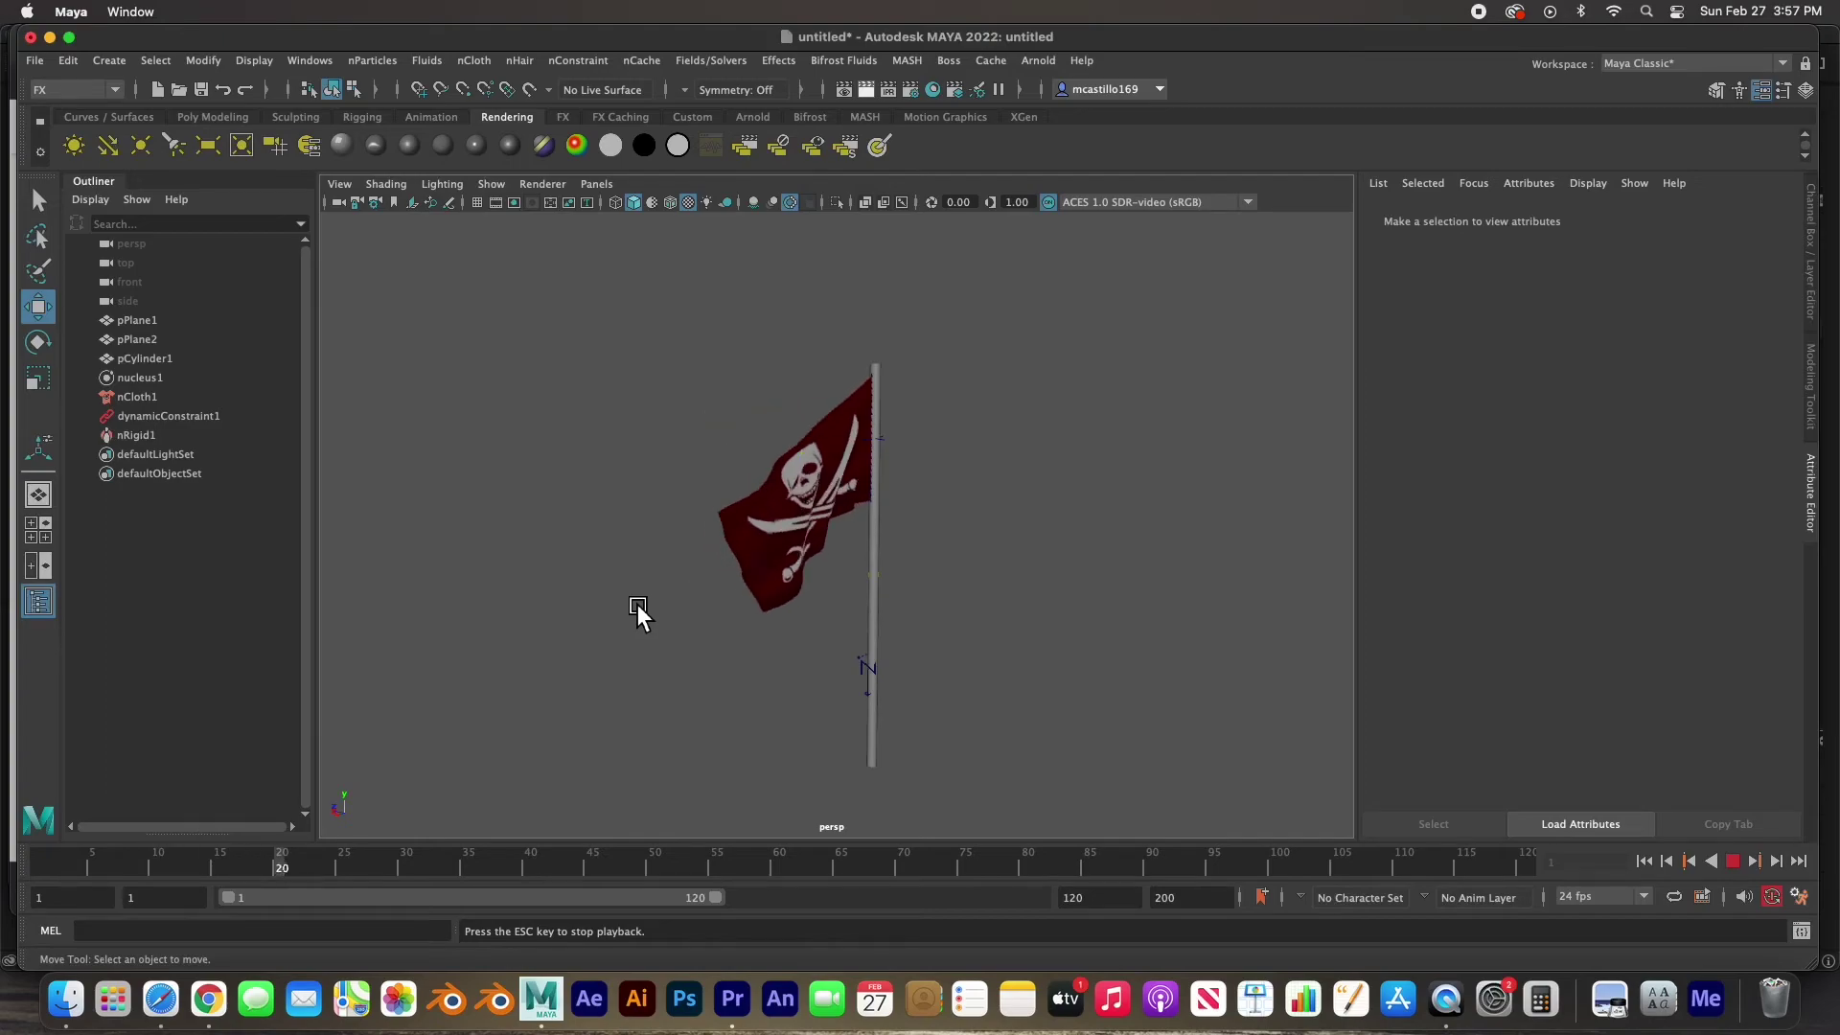
pyautogui.keyDown('alt'); pyautogui.moveTo(632, 602); pyautogui.dragTo(939, 586); pyautogui.keyUp('alt')
pyautogui.scroll(3, 945, 581)
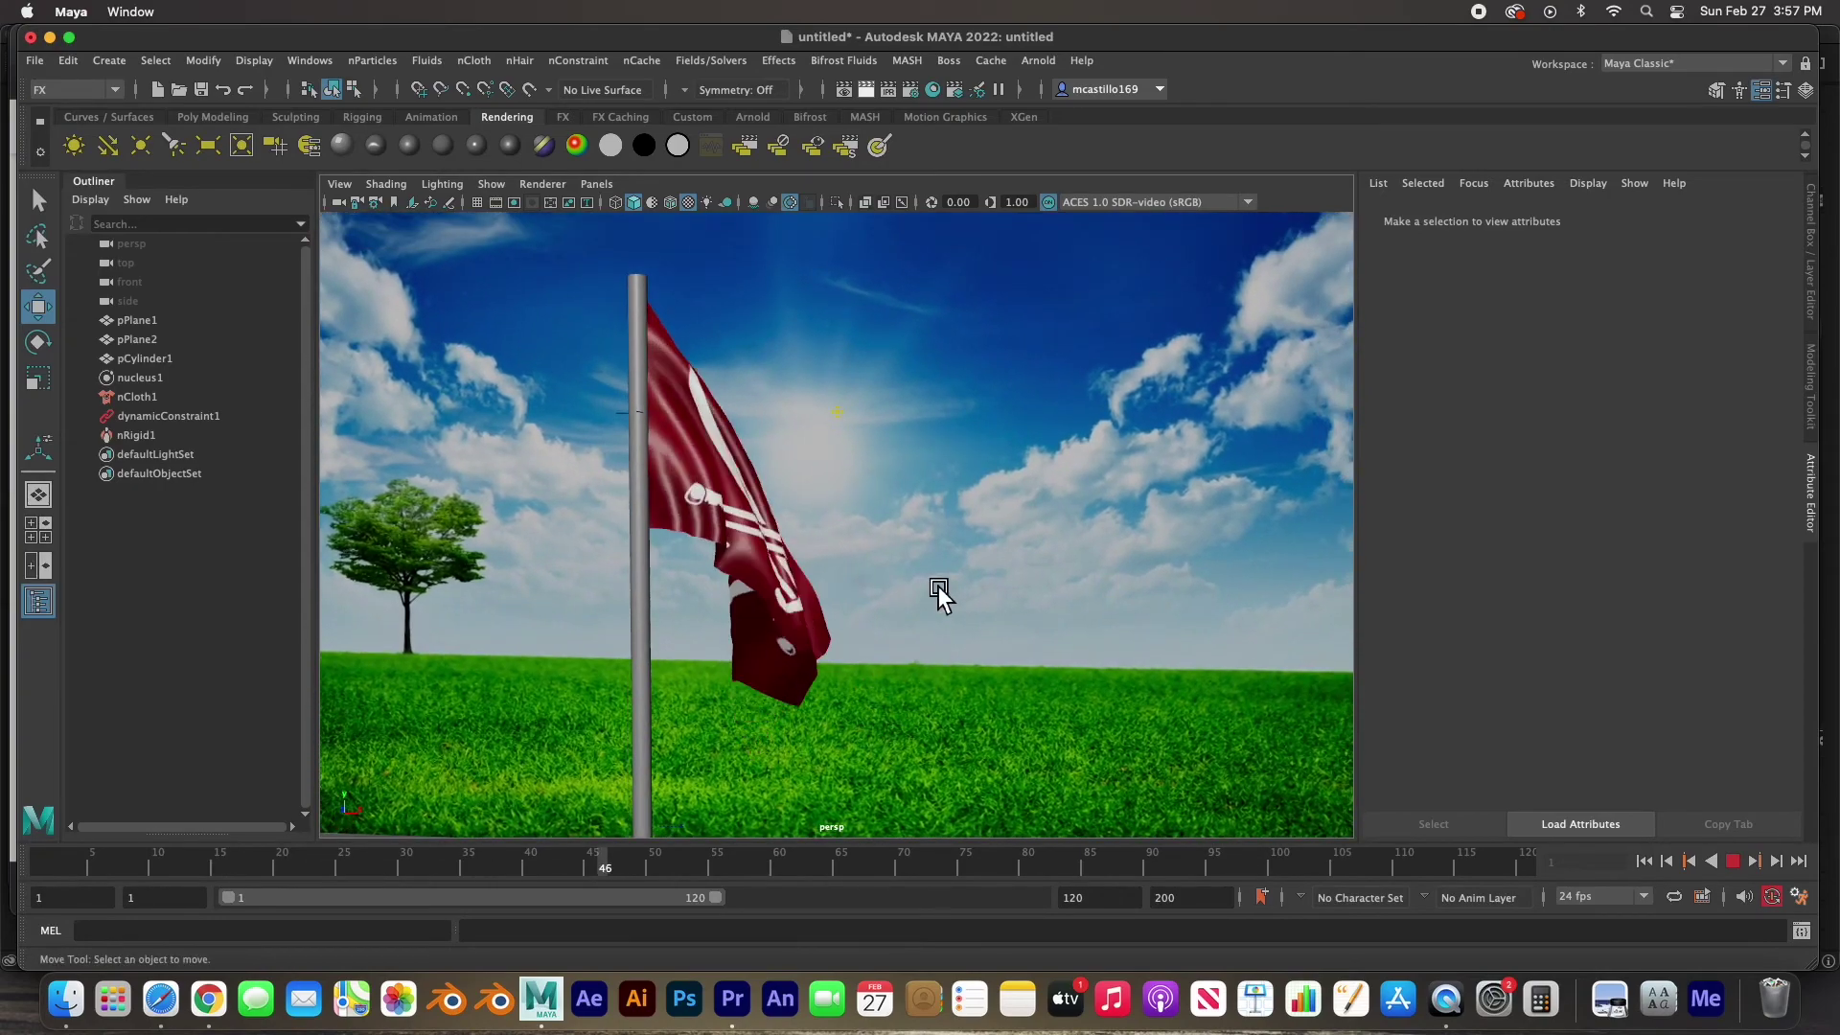
pyautogui.scroll(1, 945, 681)
pyautogui.scroll(-2, 945, 681)
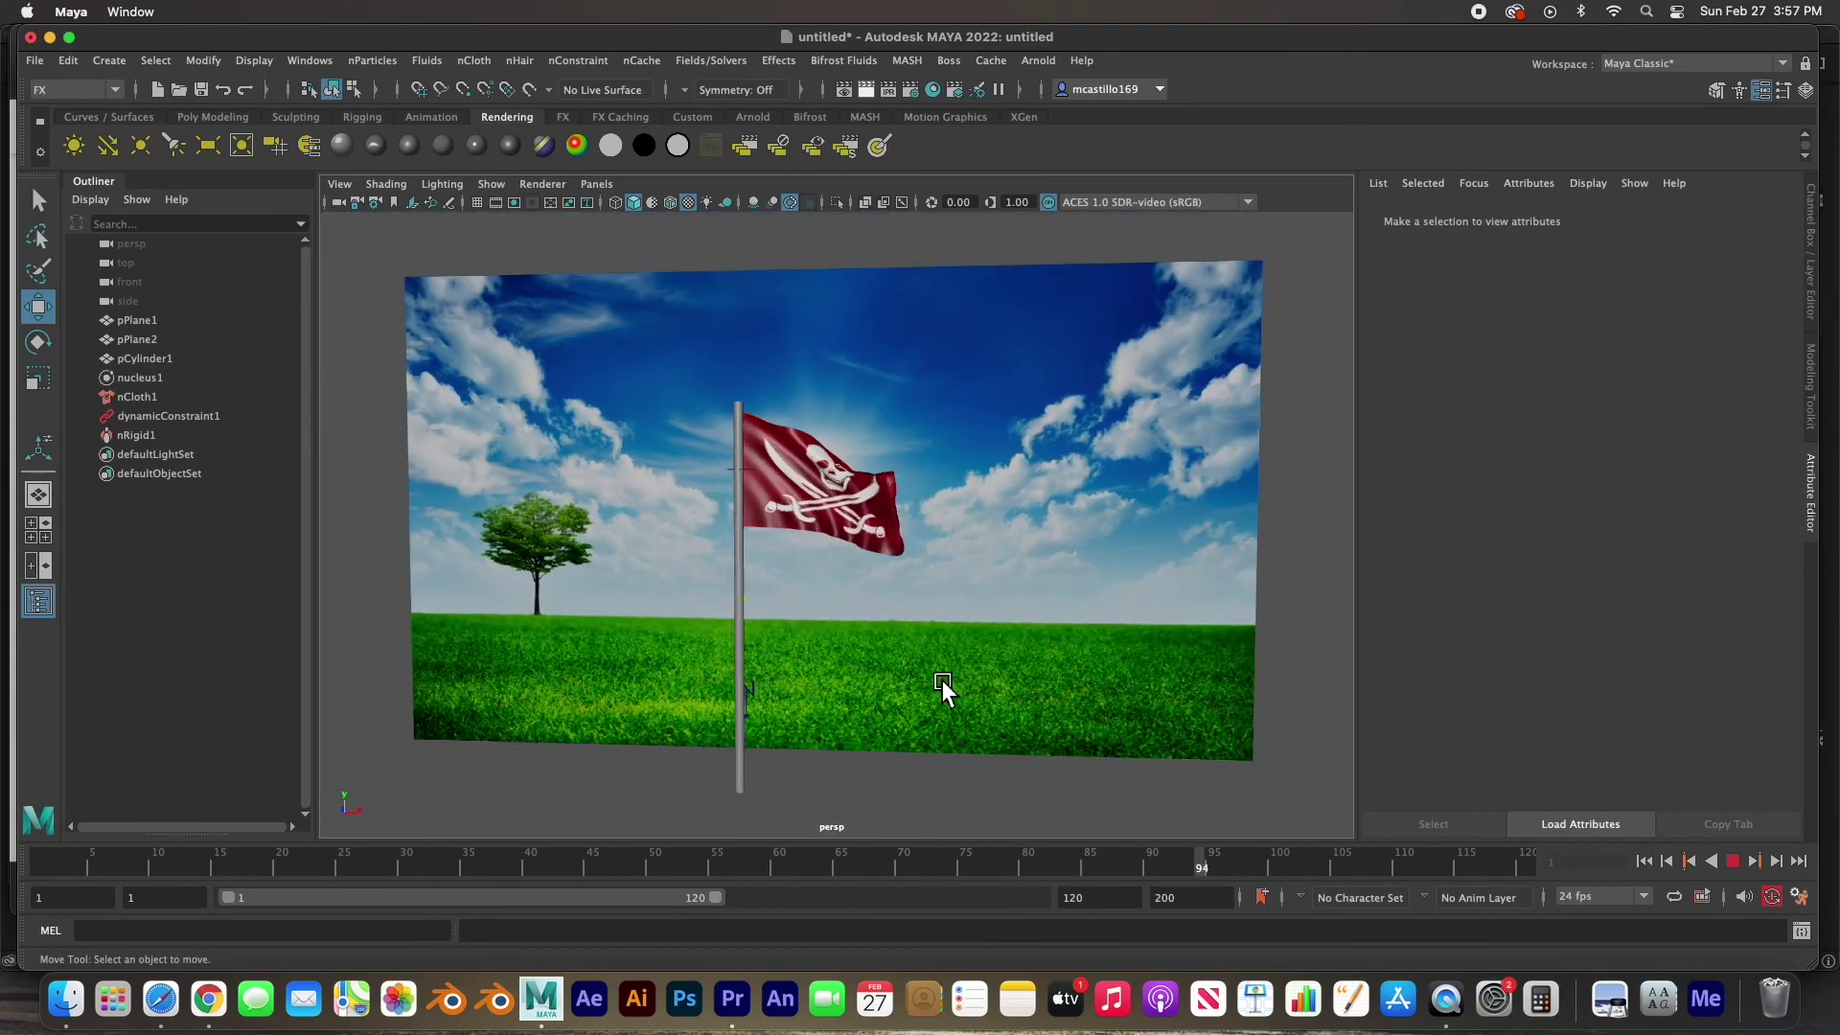
pyautogui.scroll(2, 941, 680)
pyautogui.keyDown('alt'); pyautogui.moveTo(941, 680); pyautogui.dragTo(947, 678); pyautogui.keyUp('alt')
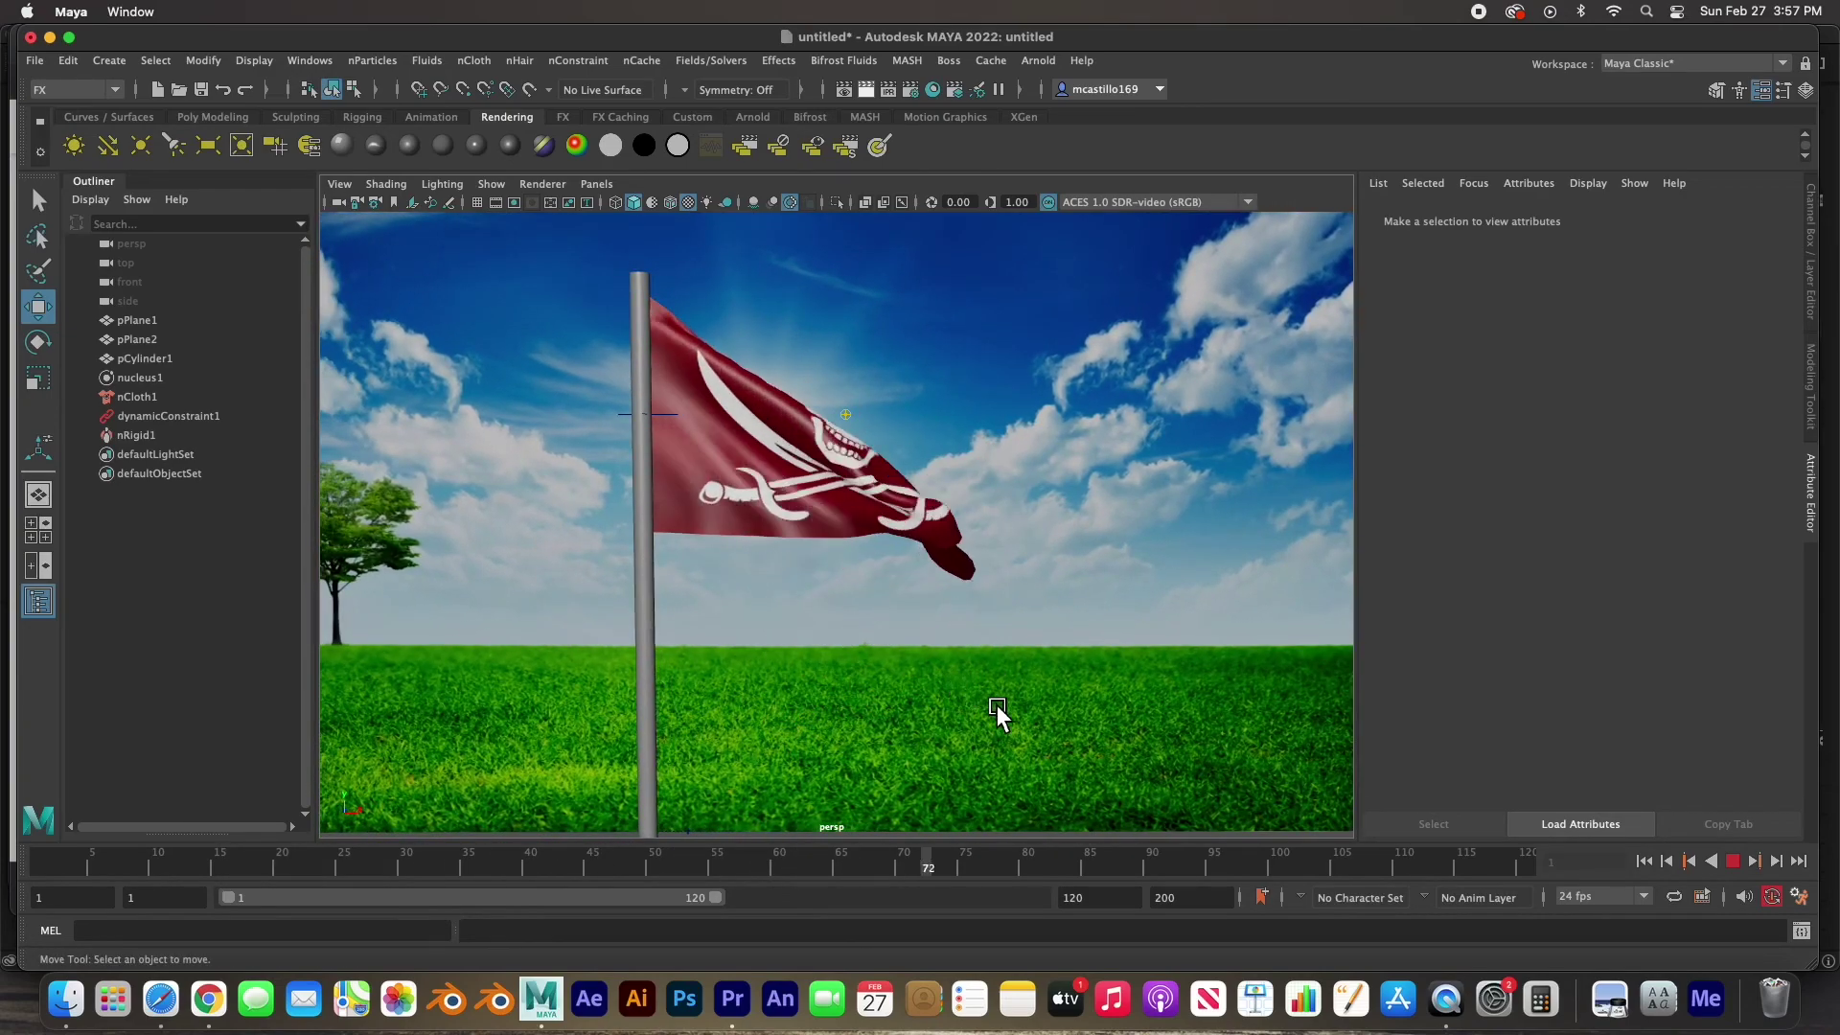